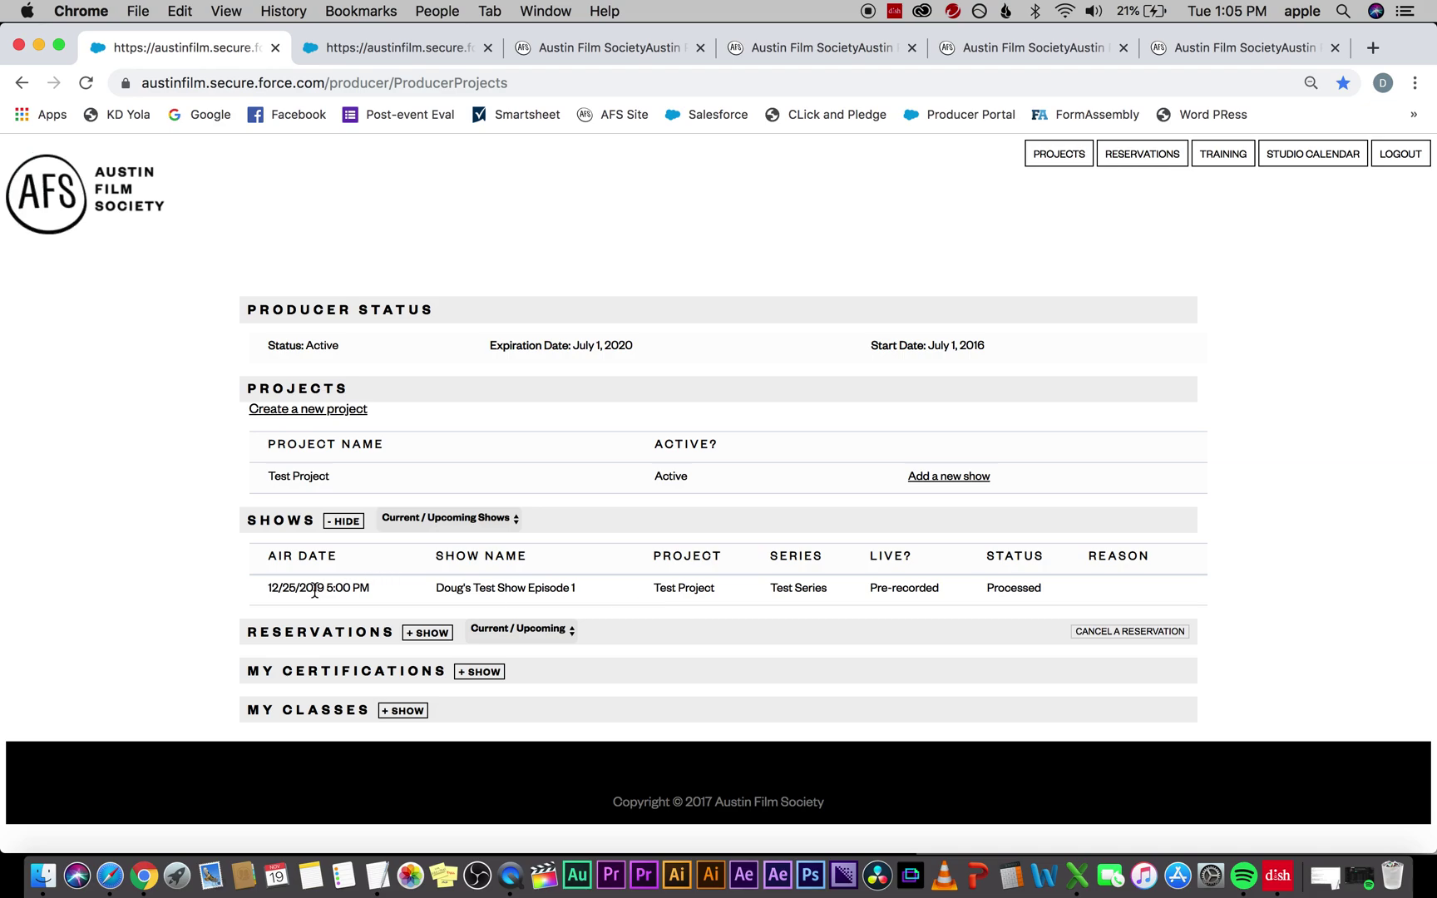
# Step: Check the air date of the upcoming test show and collapse the Shows section
pyautogui.moveTo(266, 588); pyautogui.dragTo(402, 592)
pyautogui.click(402, 592)
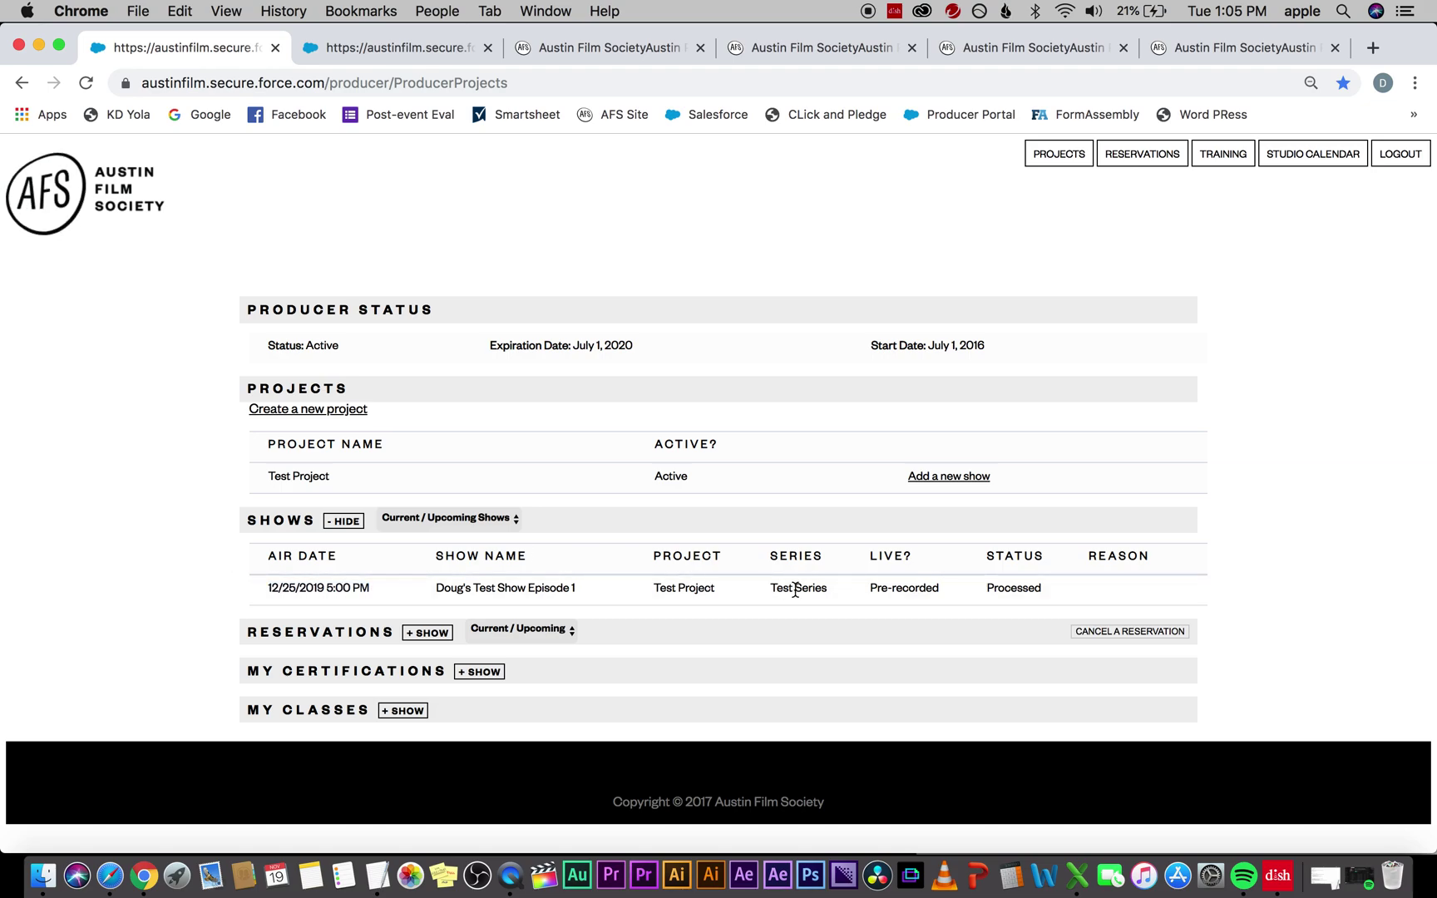
pyautogui.click(344, 522)
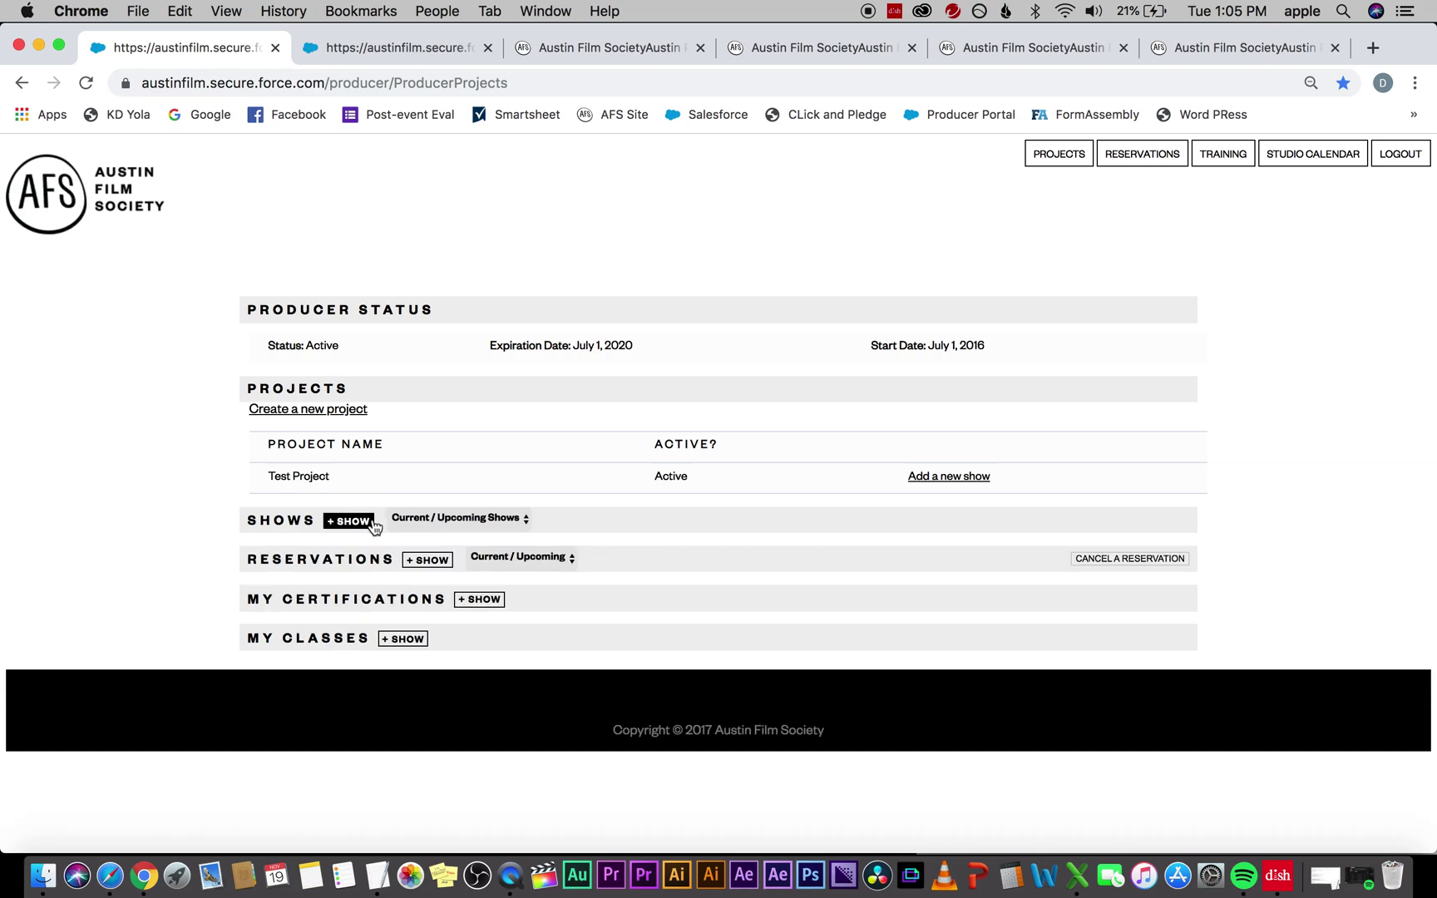
# Step: Expand My Certifications, look through the listed certifications, and collapse the section again
pyautogui.click(475, 602)
pyautogui.scroll(-5, 552, 375)
pyautogui.scroll(-3, 488, 410)
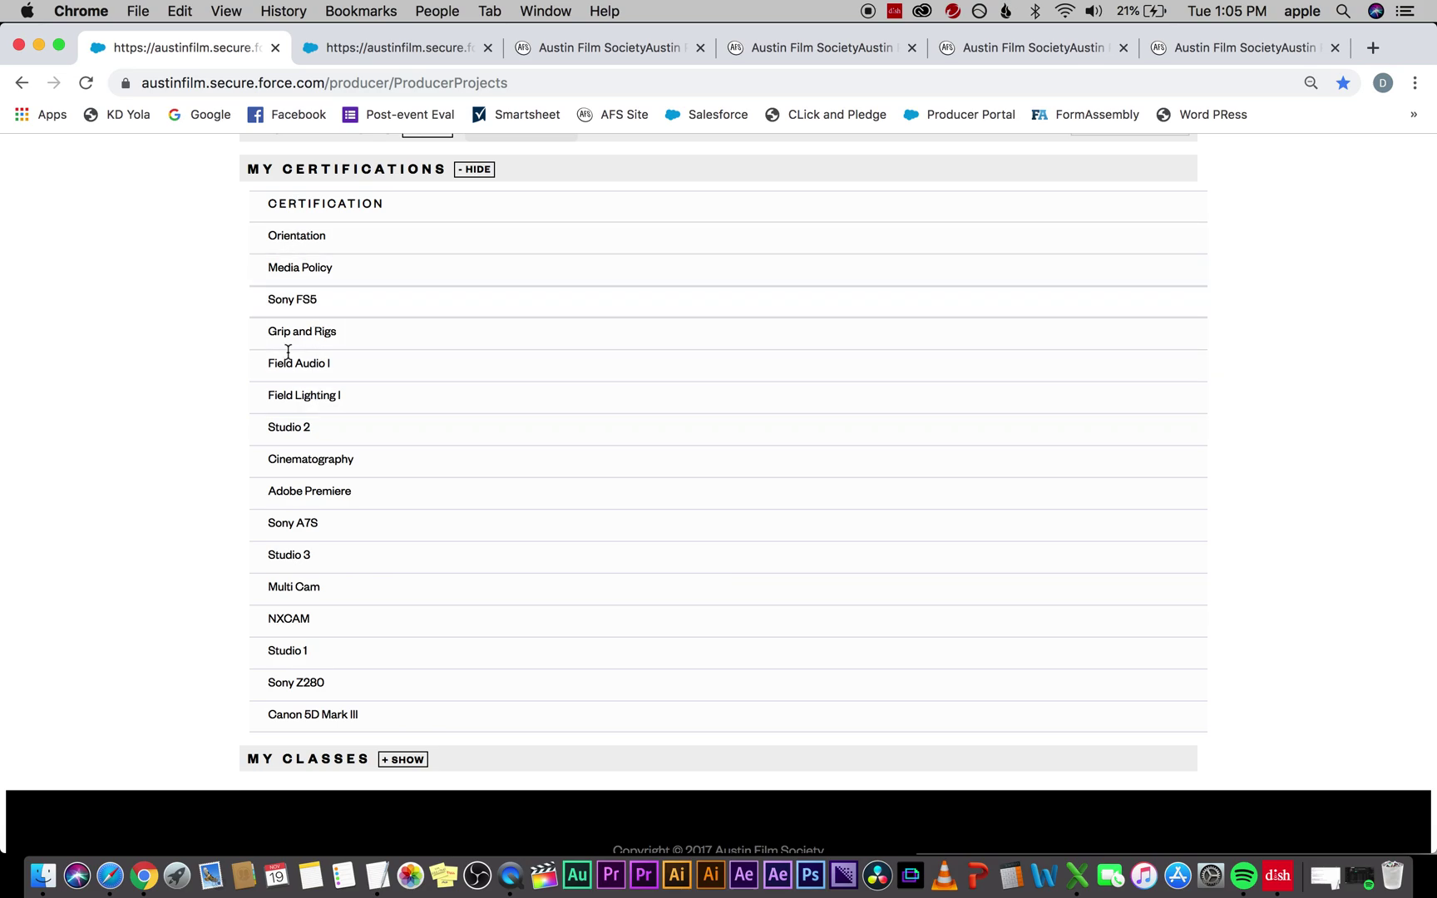
pyautogui.scroll(5, 321, 574)
pyautogui.click(471, 347)
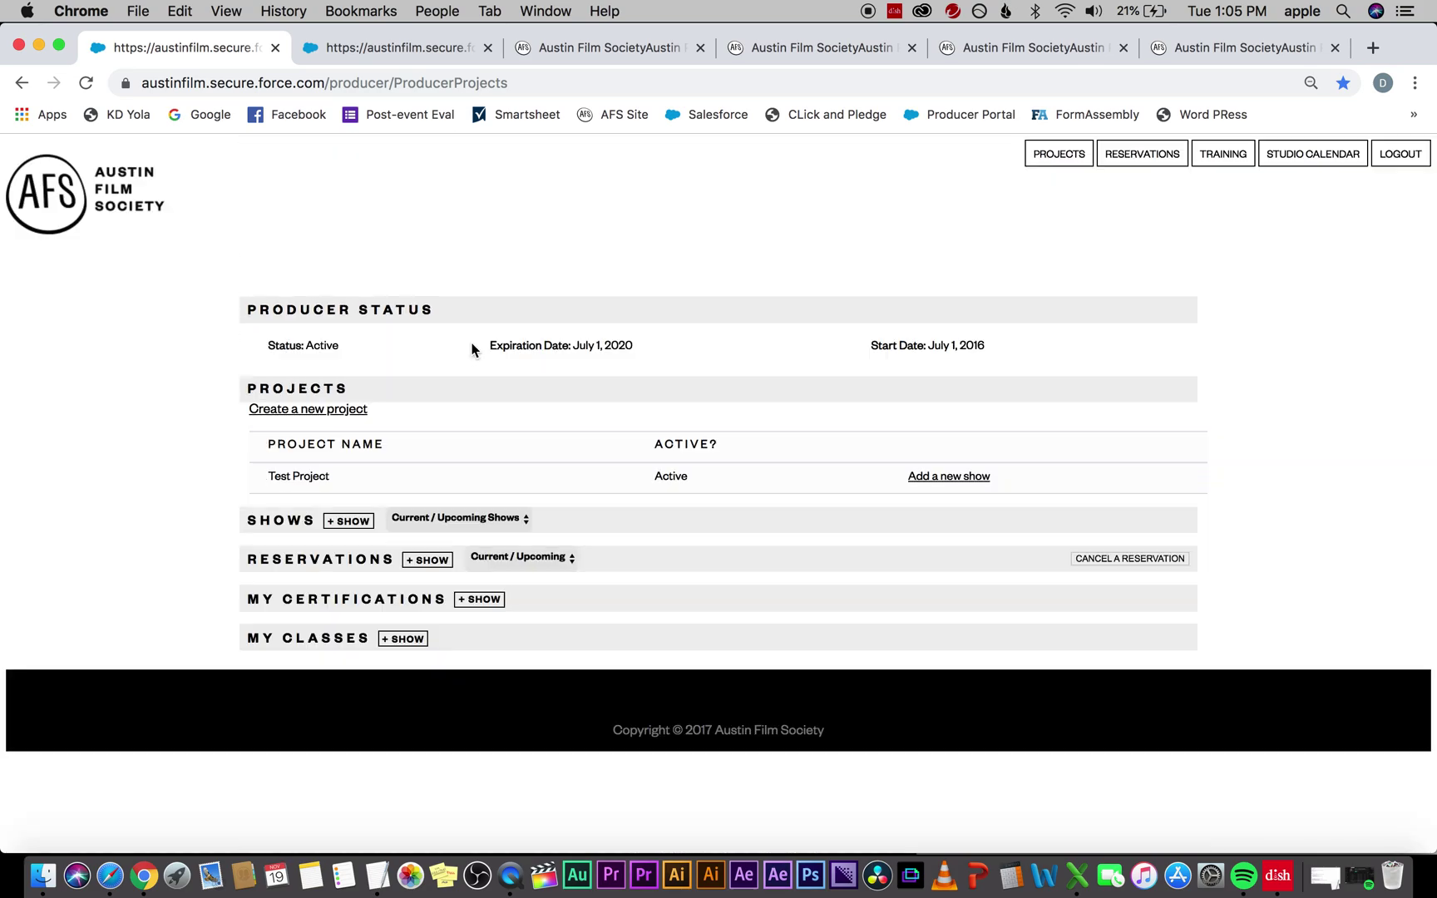
# Step: Open the equipment reservation form and look over its fields and equipment categories
pyautogui.click(1158, 161)
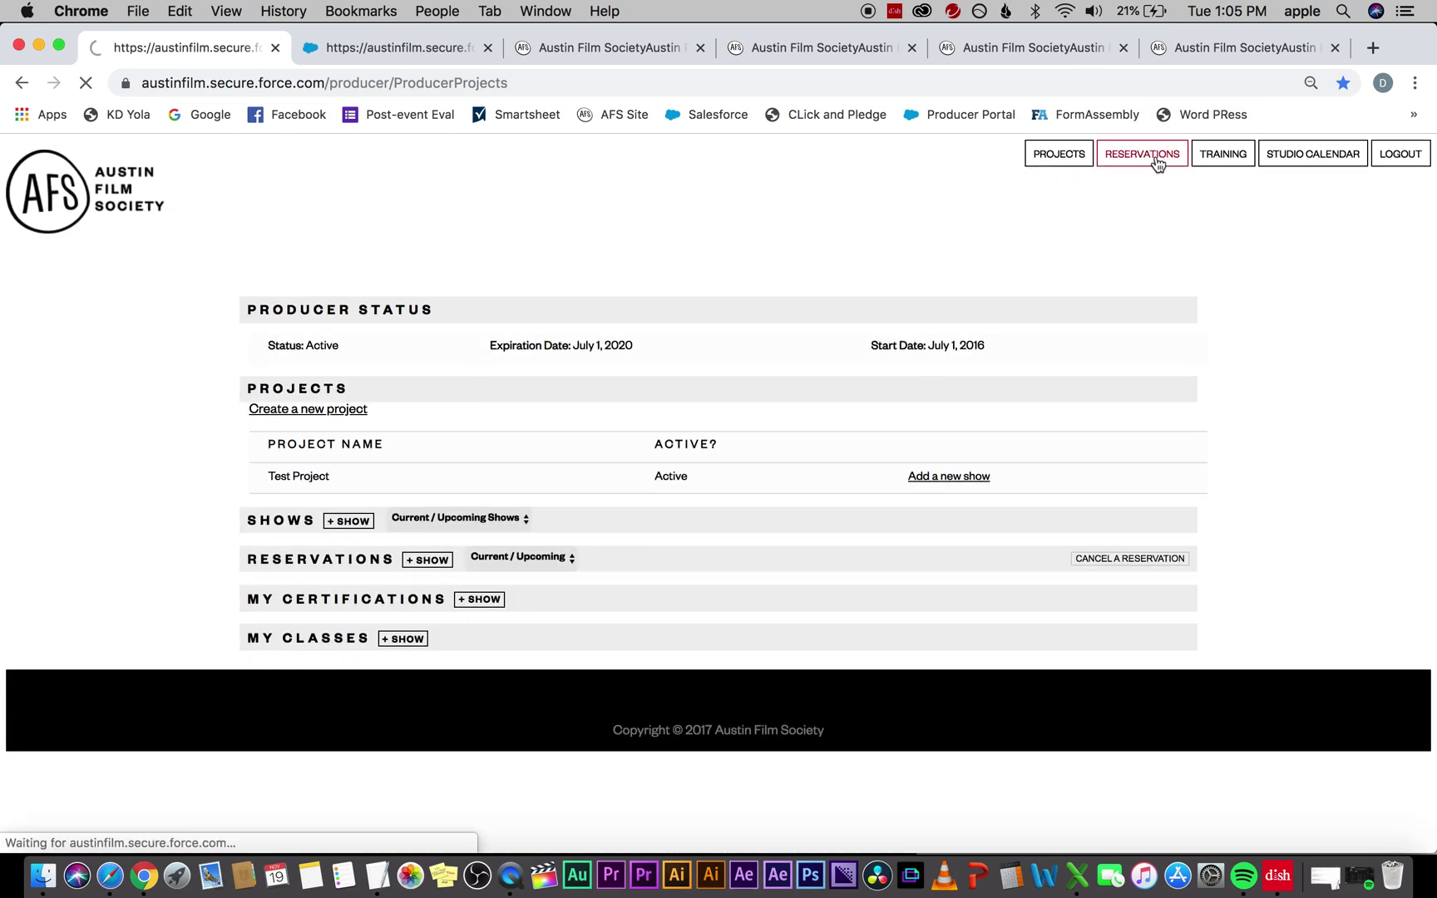
pyautogui.scroll(-5, 995, 249)
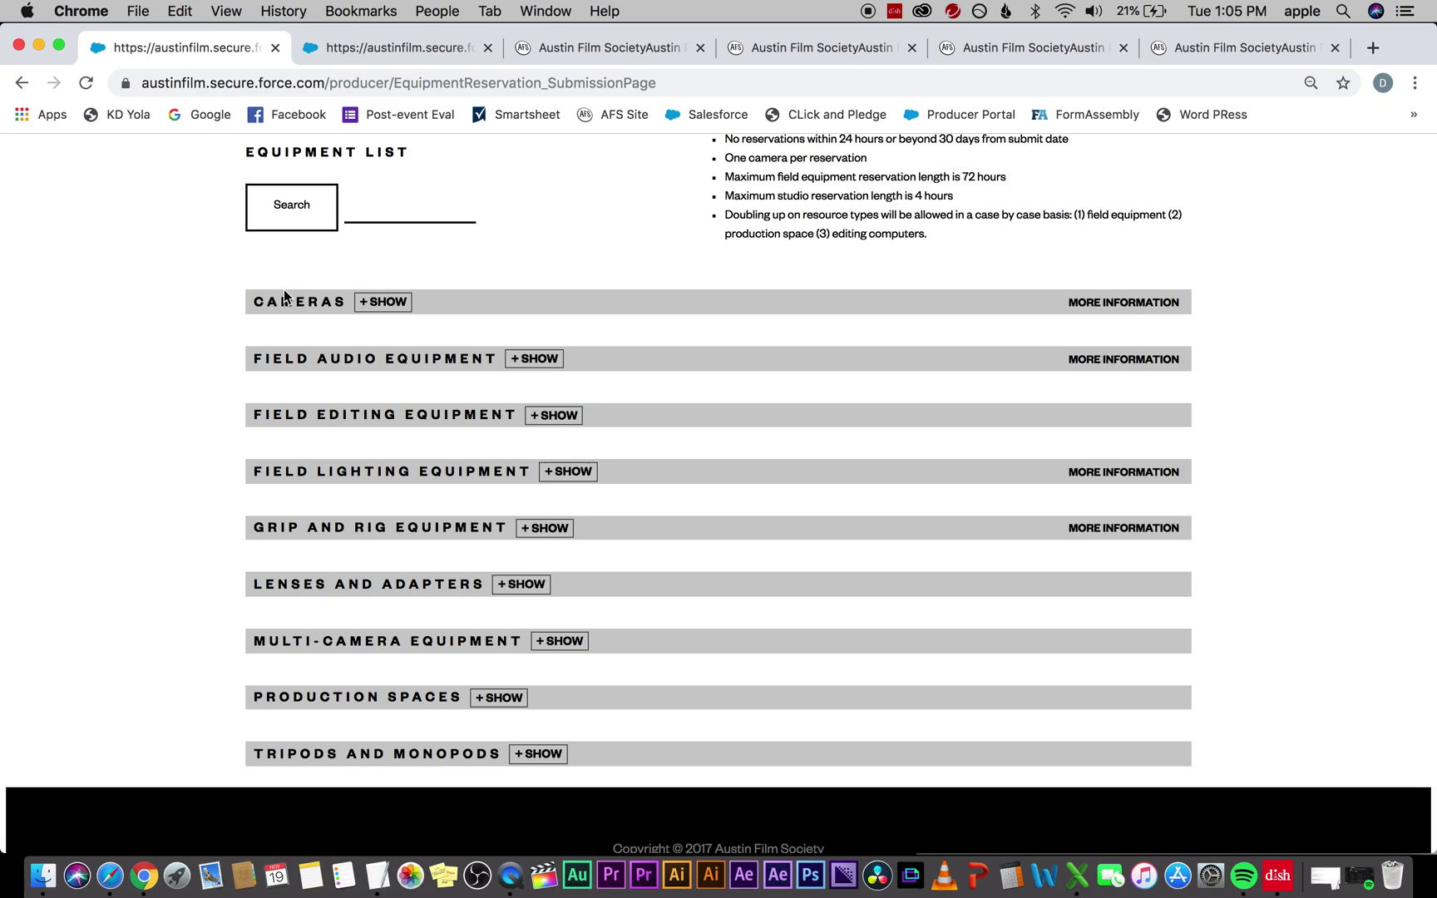
pyautogui.scroll(5, 285, 295)
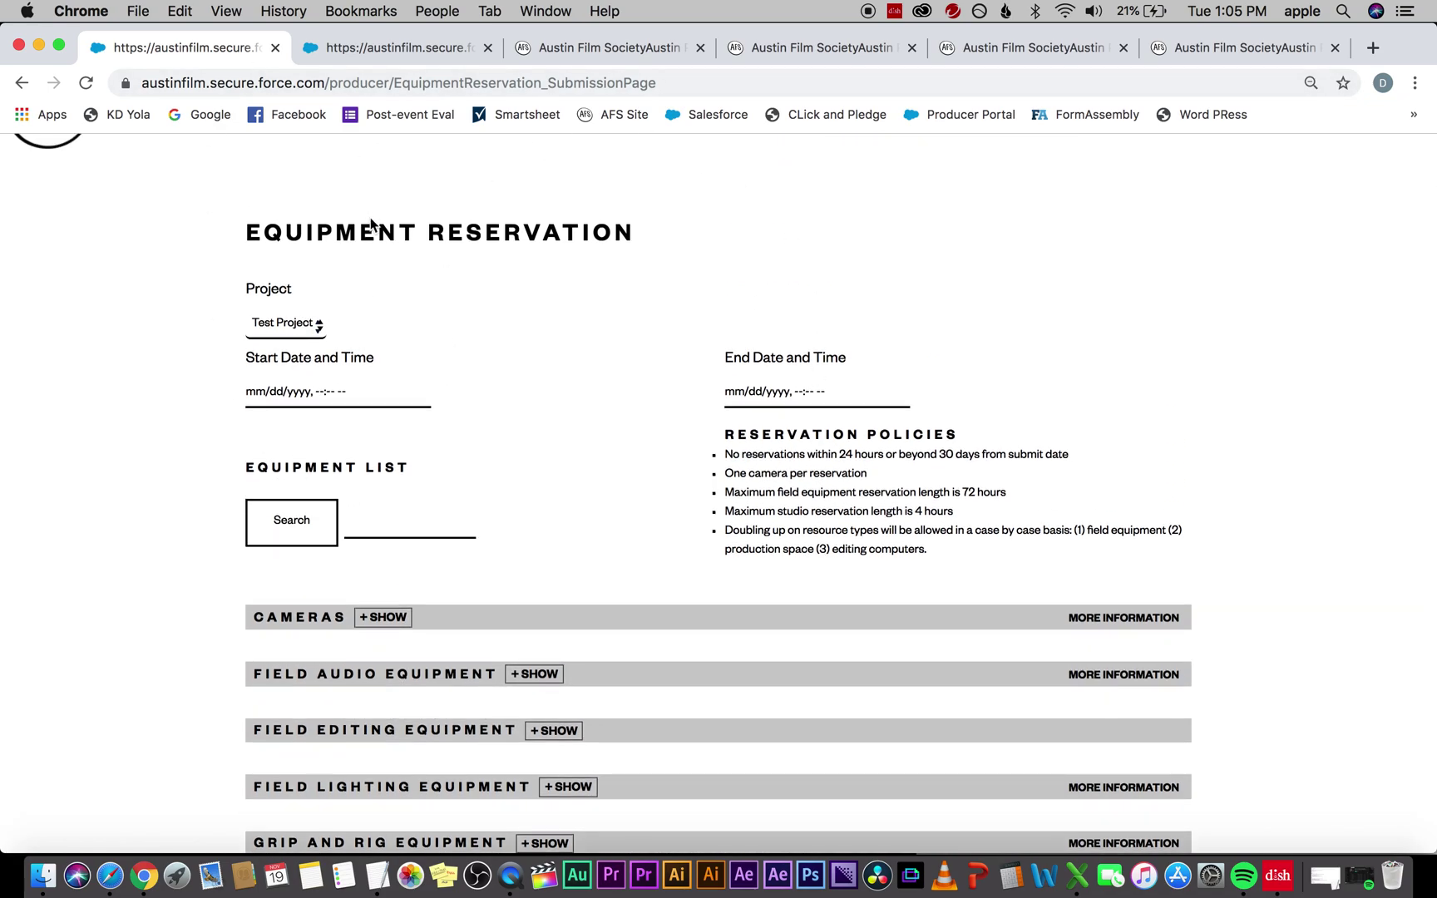
# Step: Choose Test Project as the project for the equipment reservation
pyautogui.click(257, 321)
pyautogui.click(283, 321)
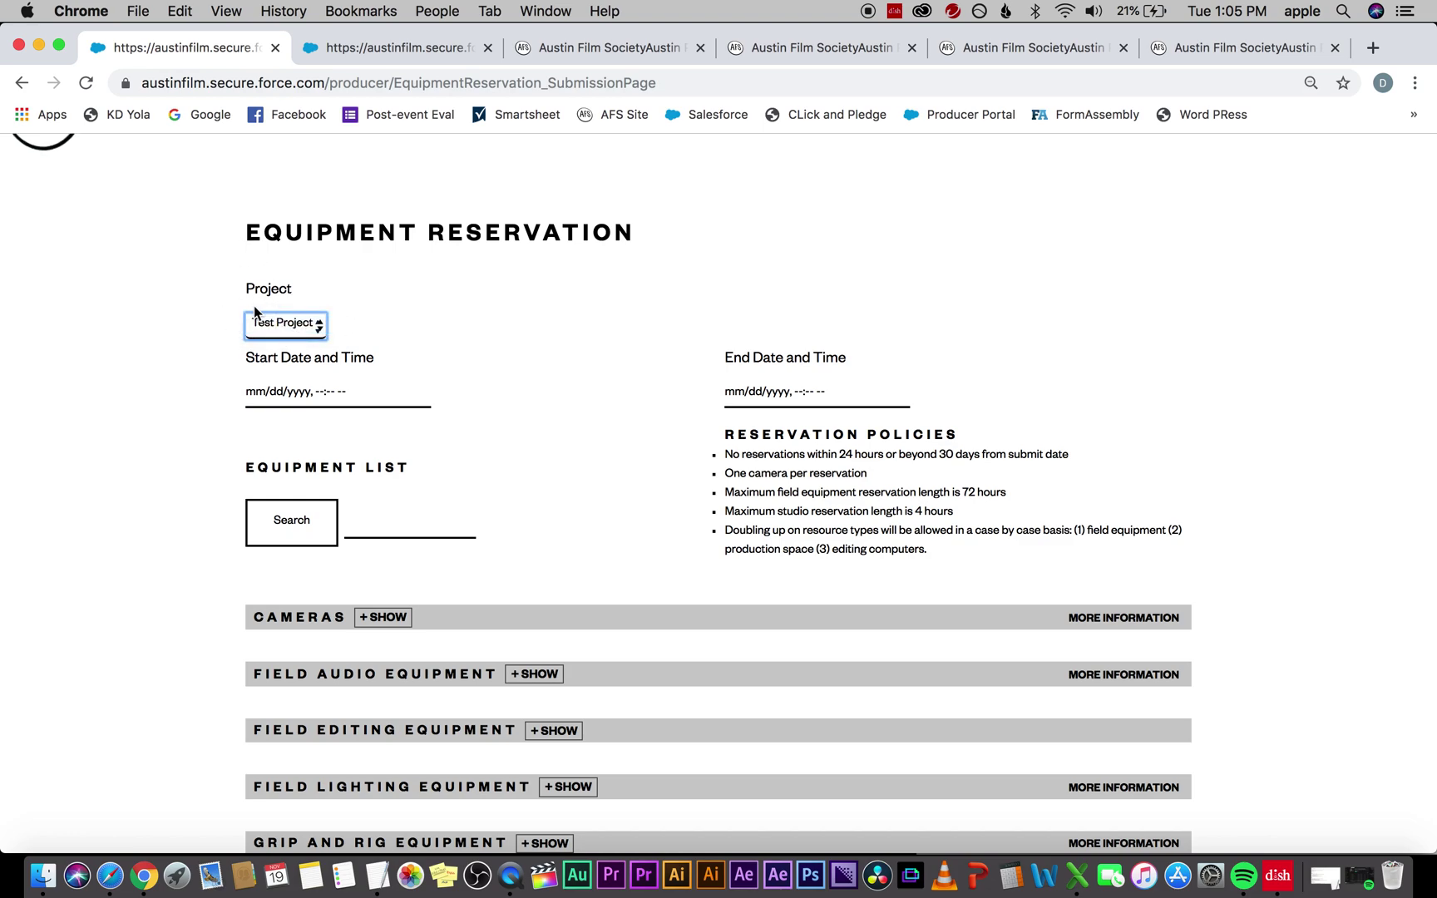
pyautogui.click(275, 323)
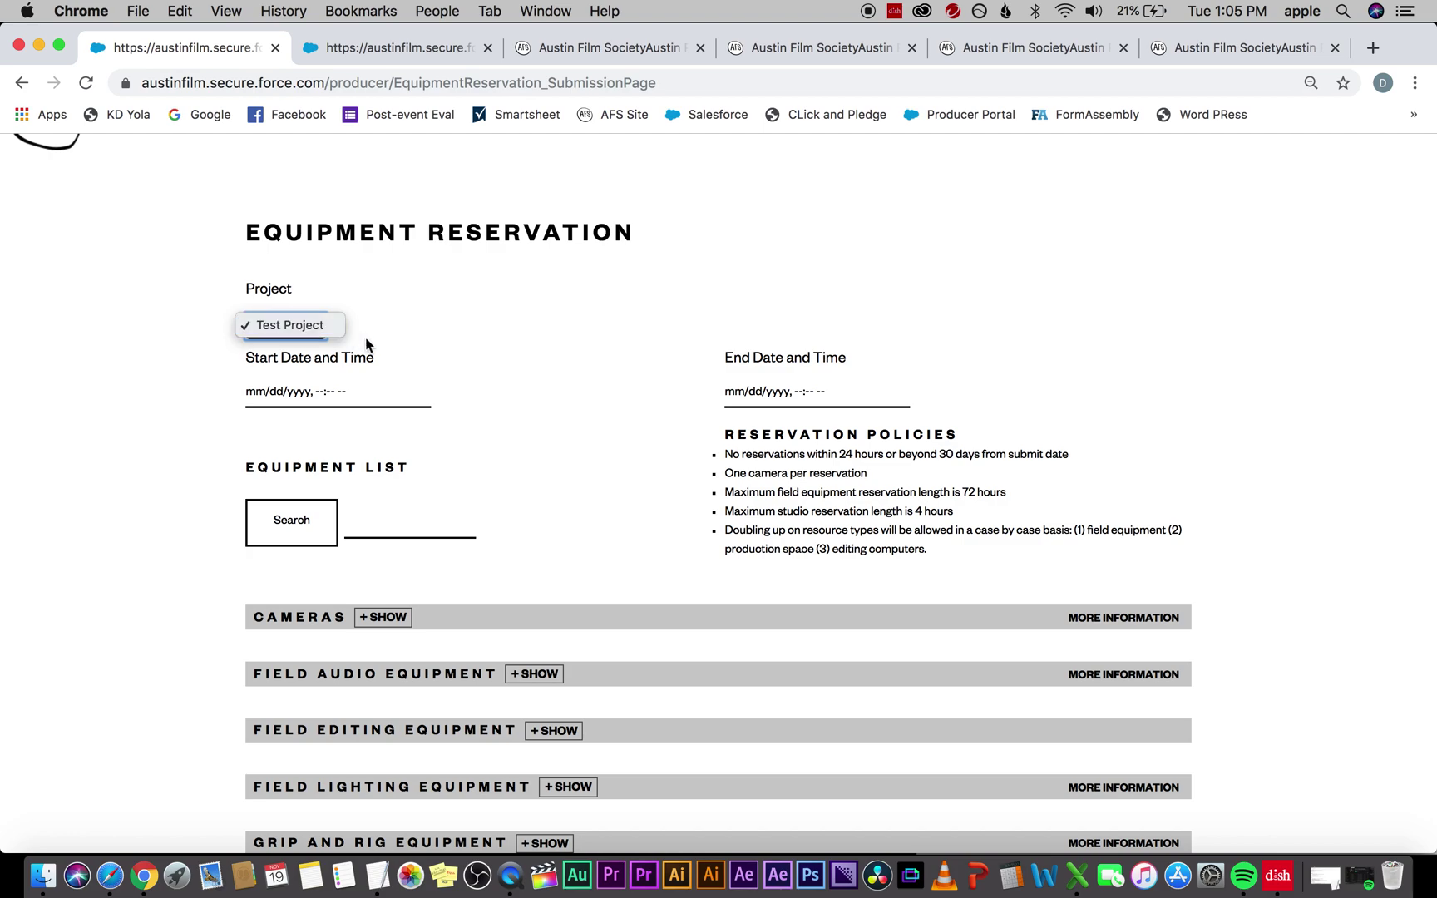
pyautogui.click(463, 344)
pyautogui.click(288, 323)
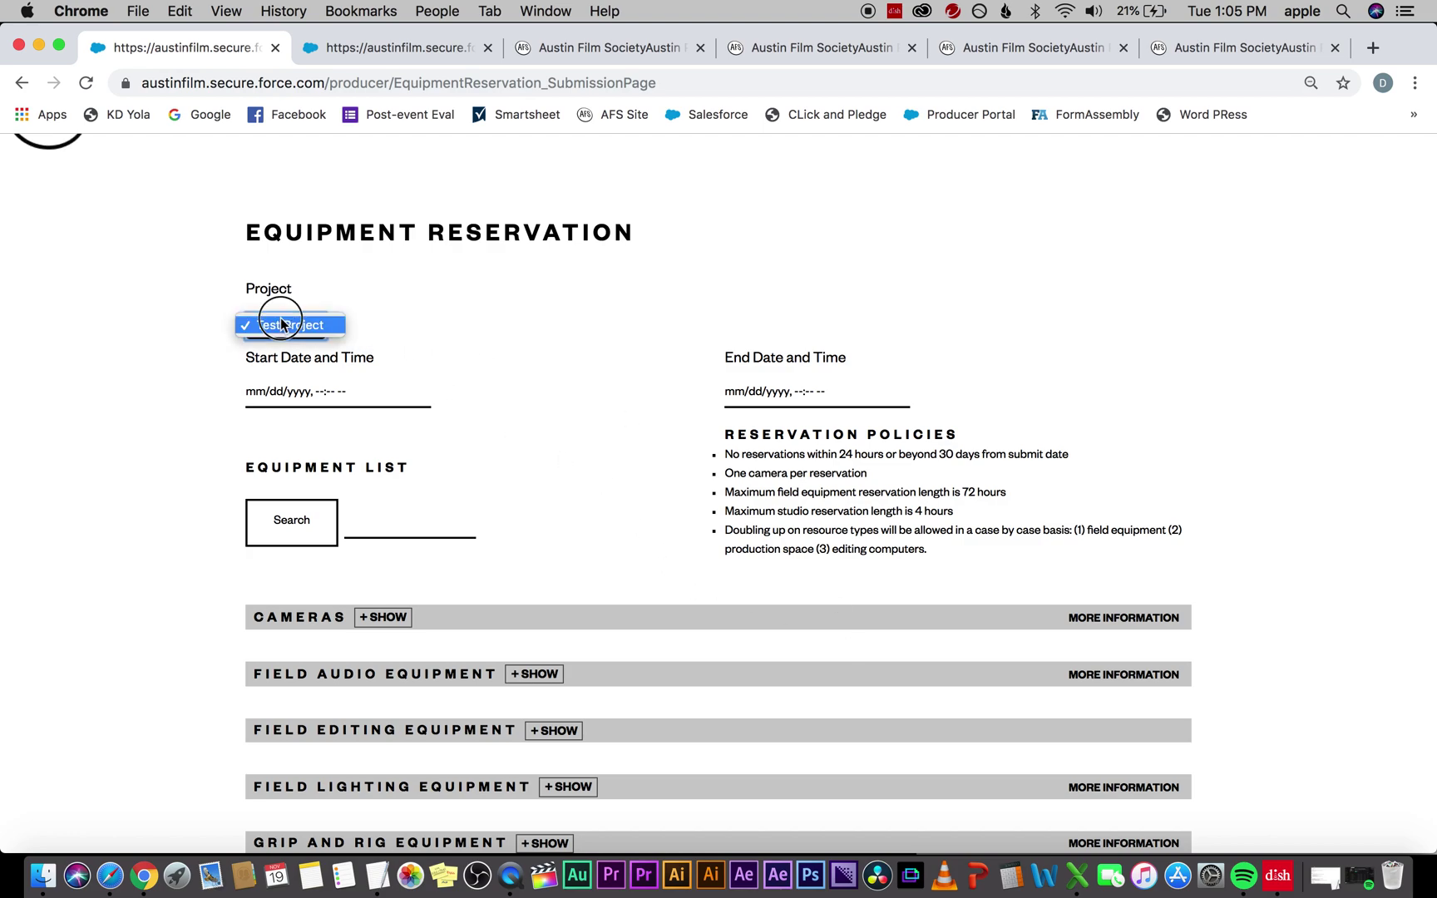
pyautogui.click(287, 321)
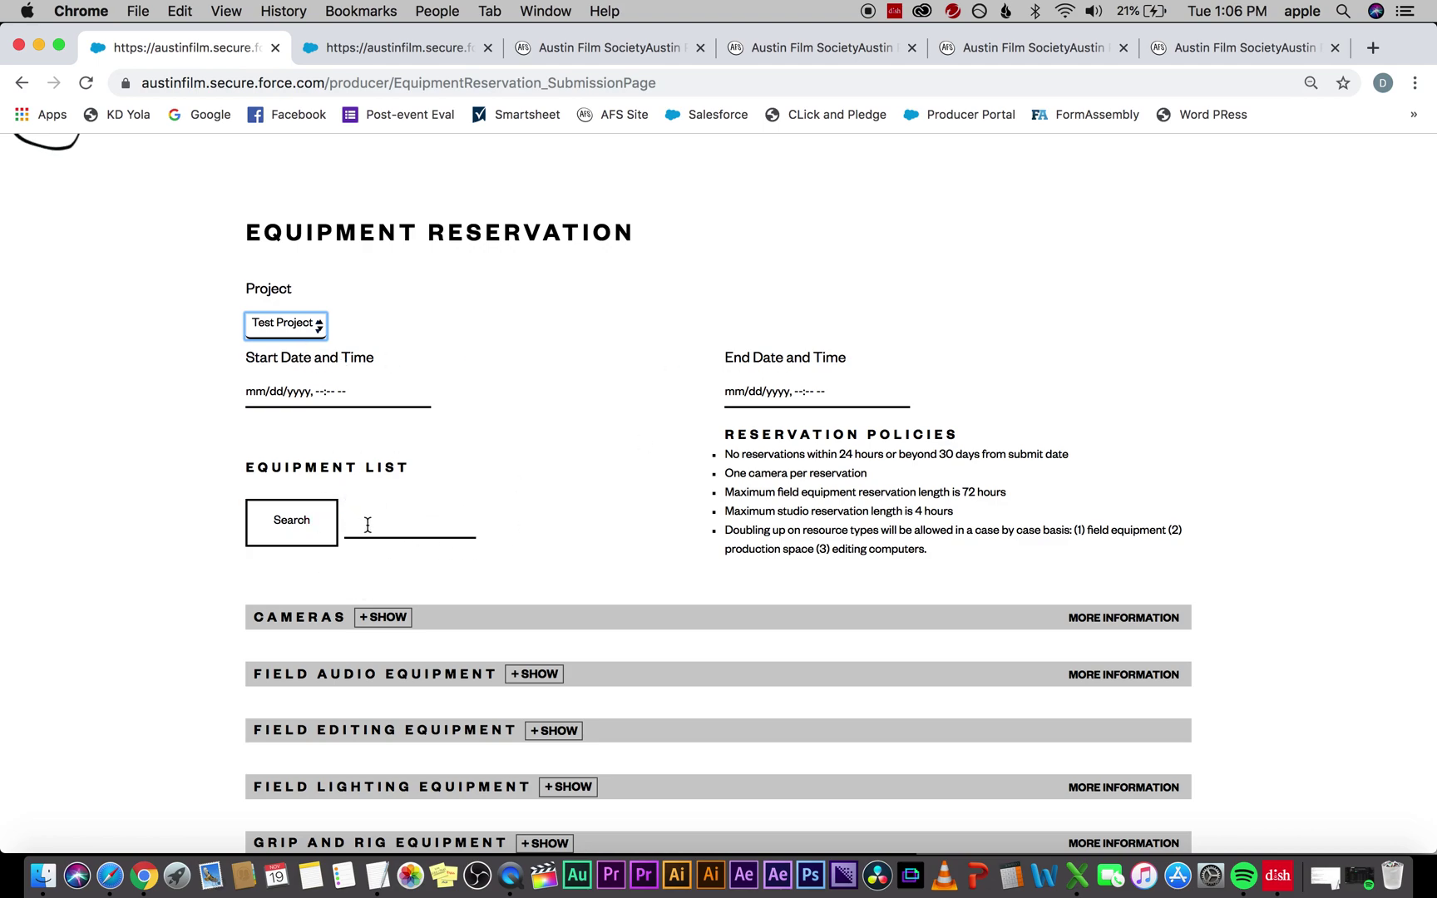
# Step: Review the reservation policies and the equipment categories from Cameras to Tripods and Monopods
pyautogui.scroll(-2, 731, 415)
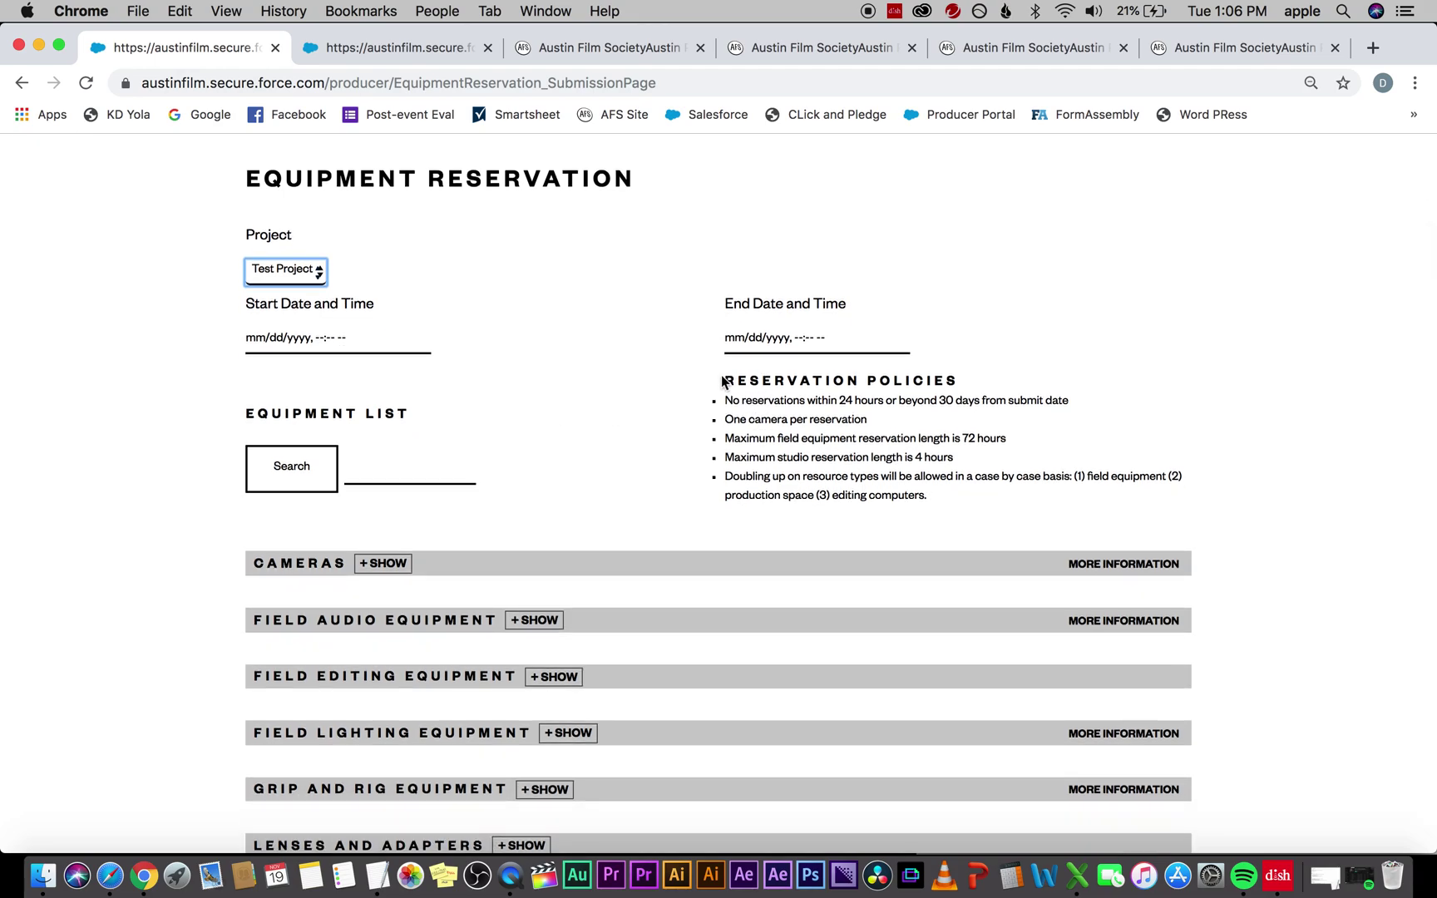
pyautogui.scroll(-3, 915, 407)
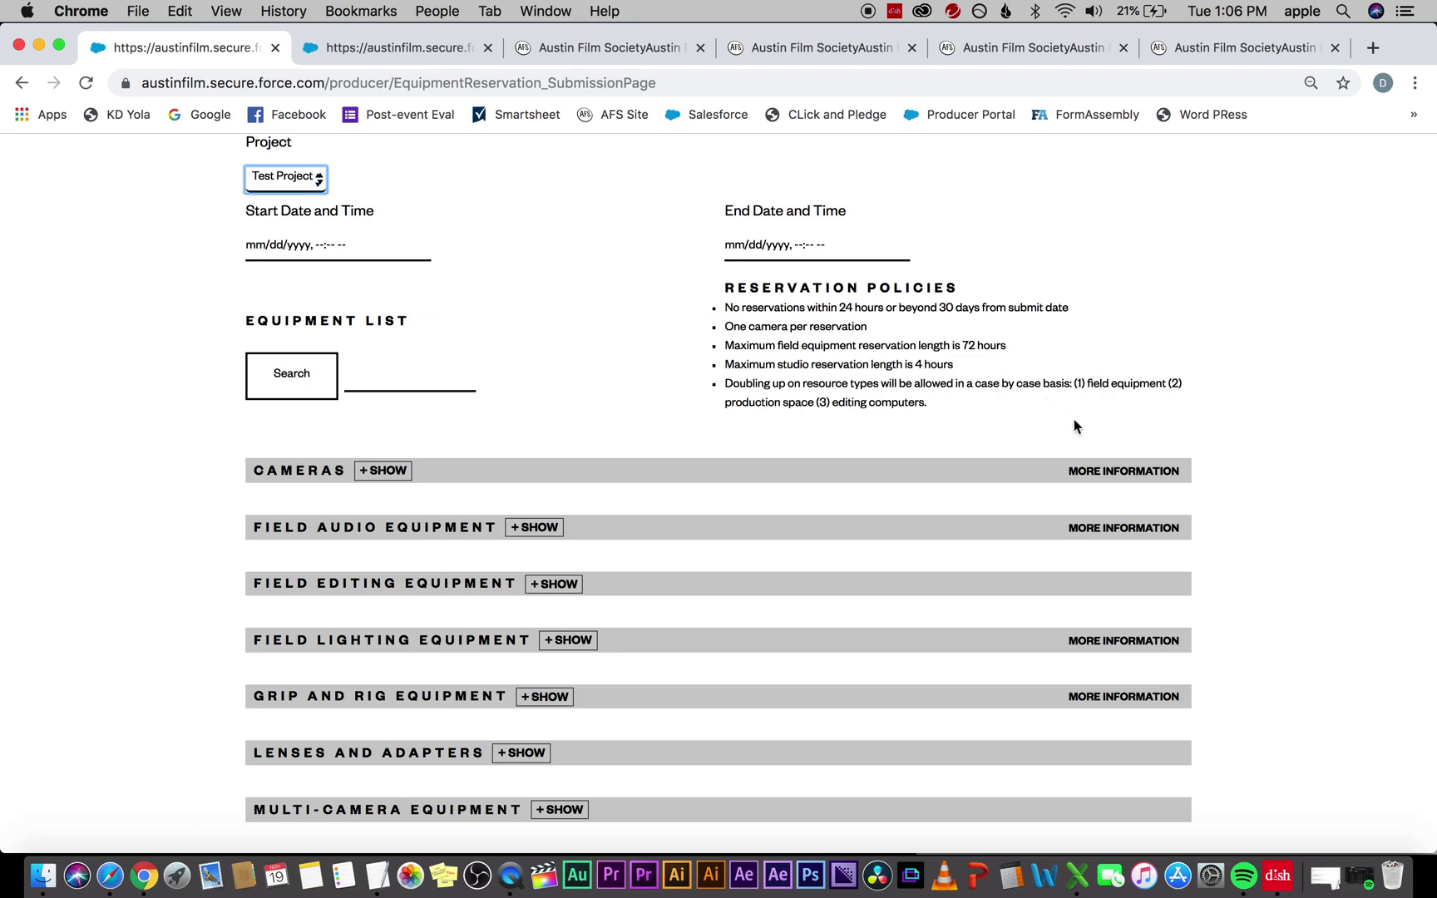
pyautogui.scroll(-3, 491, 353)
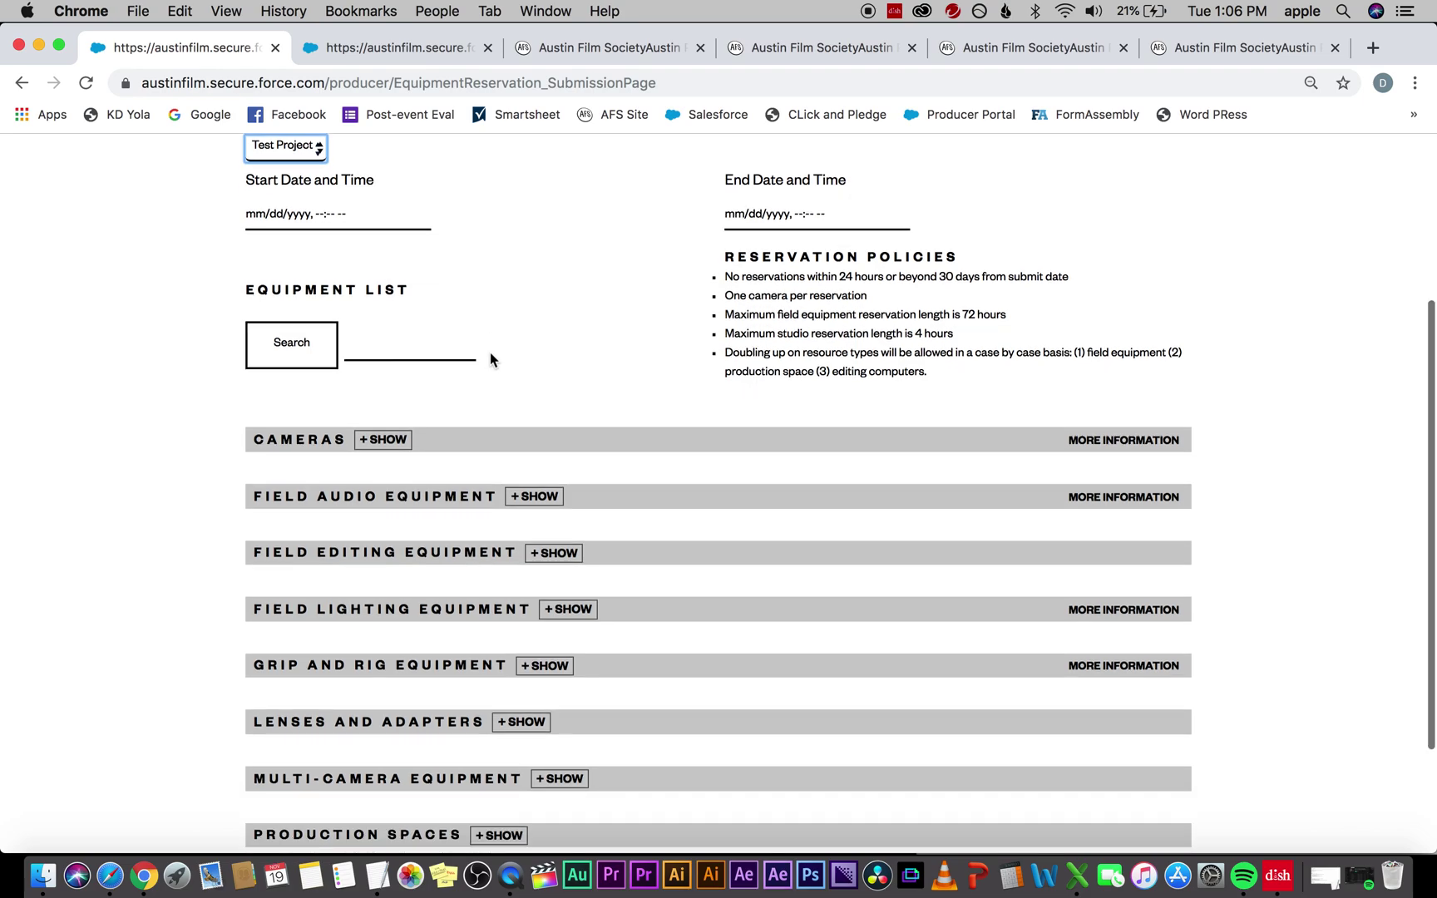
pyautogui.scroll(5, 490, 354)
pyautogui.scroll(-5, 490, 359)
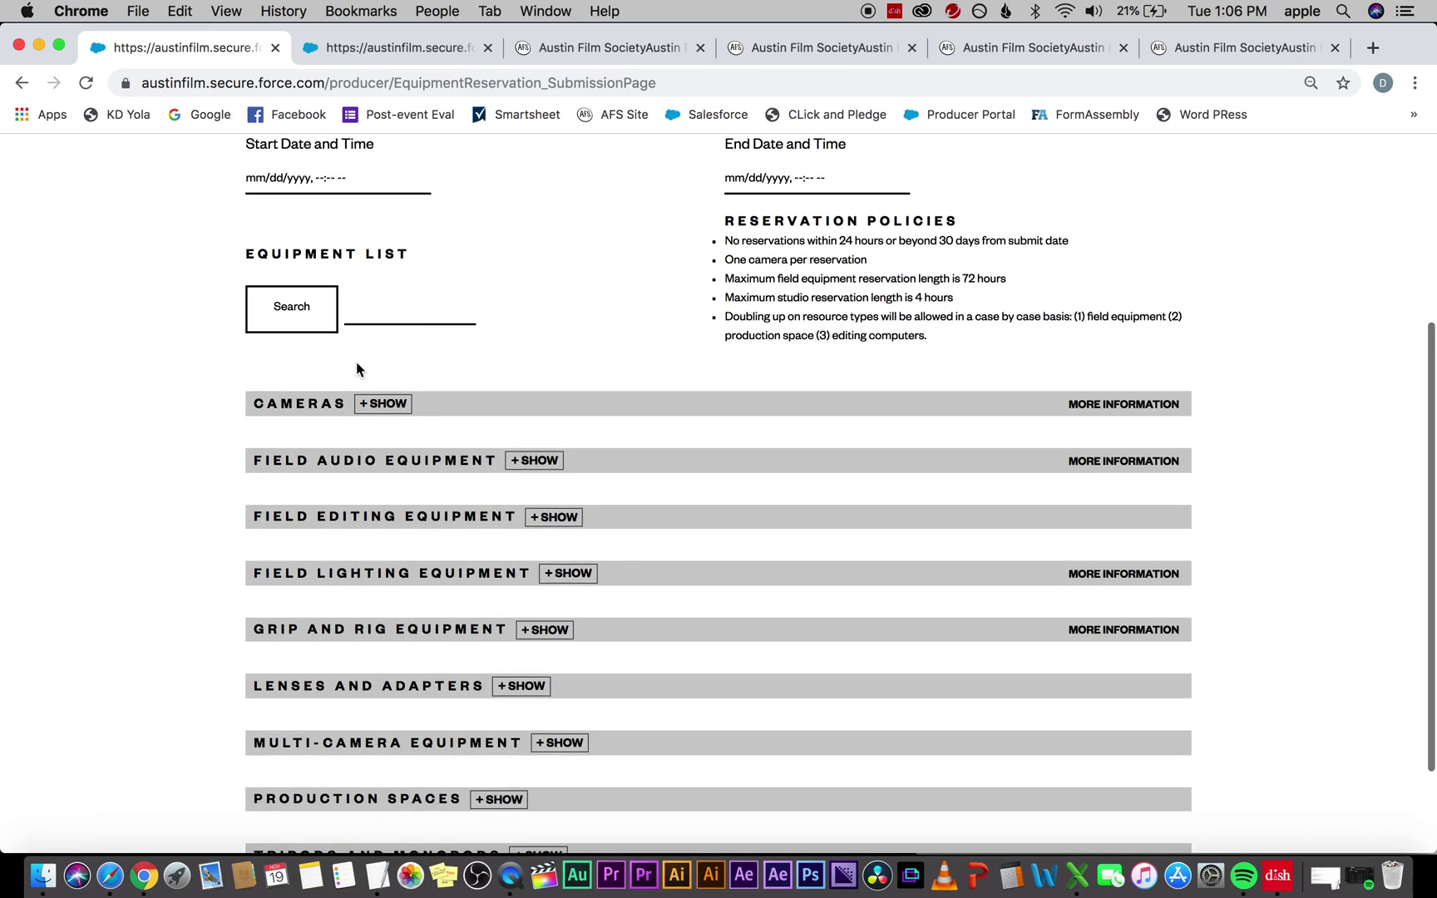
pyautogui.scroll(-1, 324, 357)
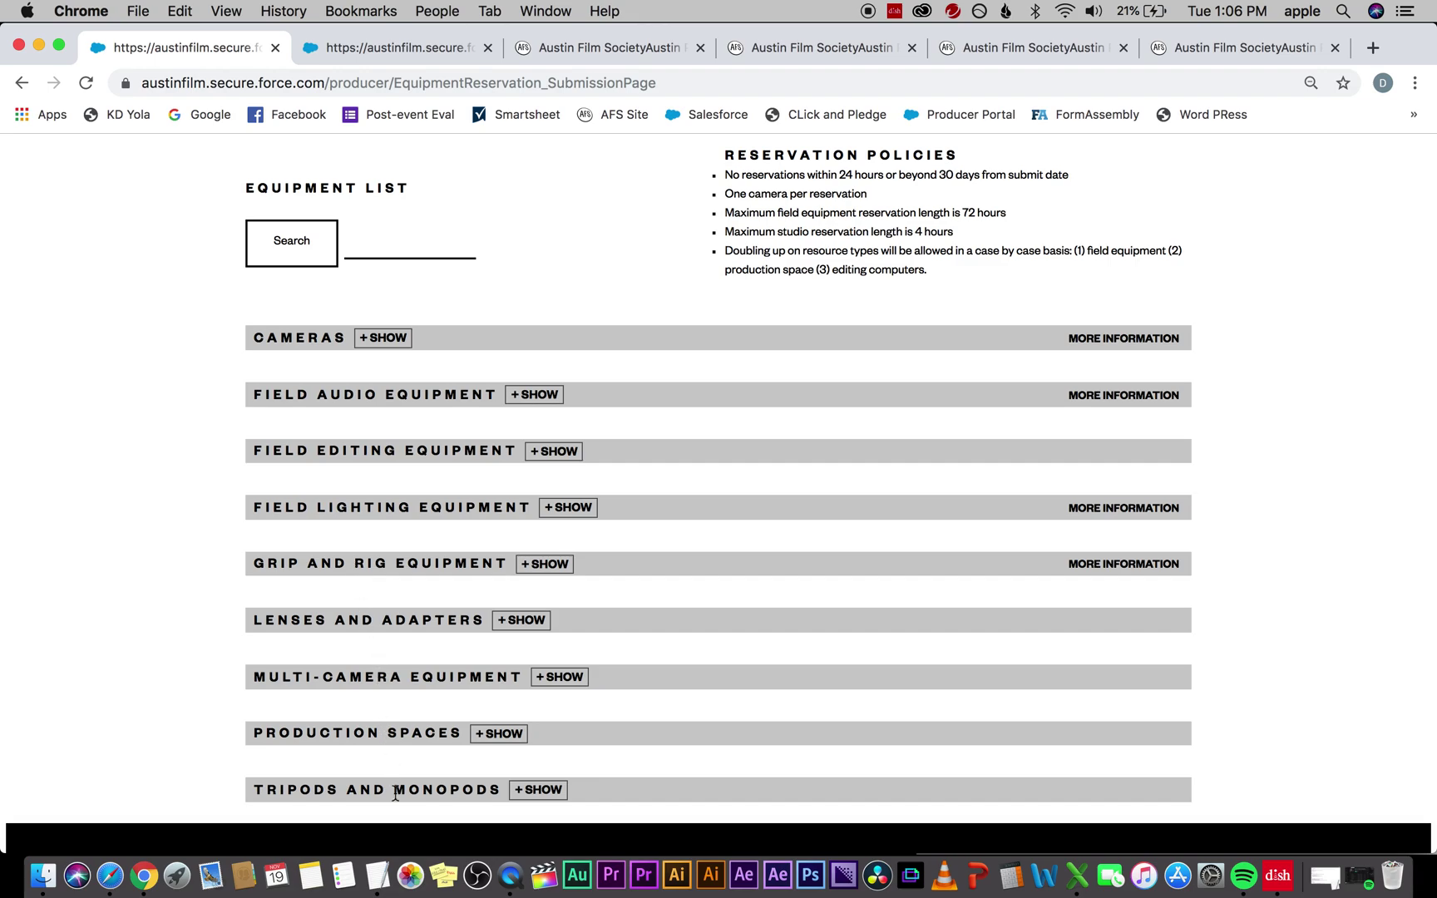
# Step: Expand the Cameras category and look through the available camera models
pyautogui.click(366, 341)
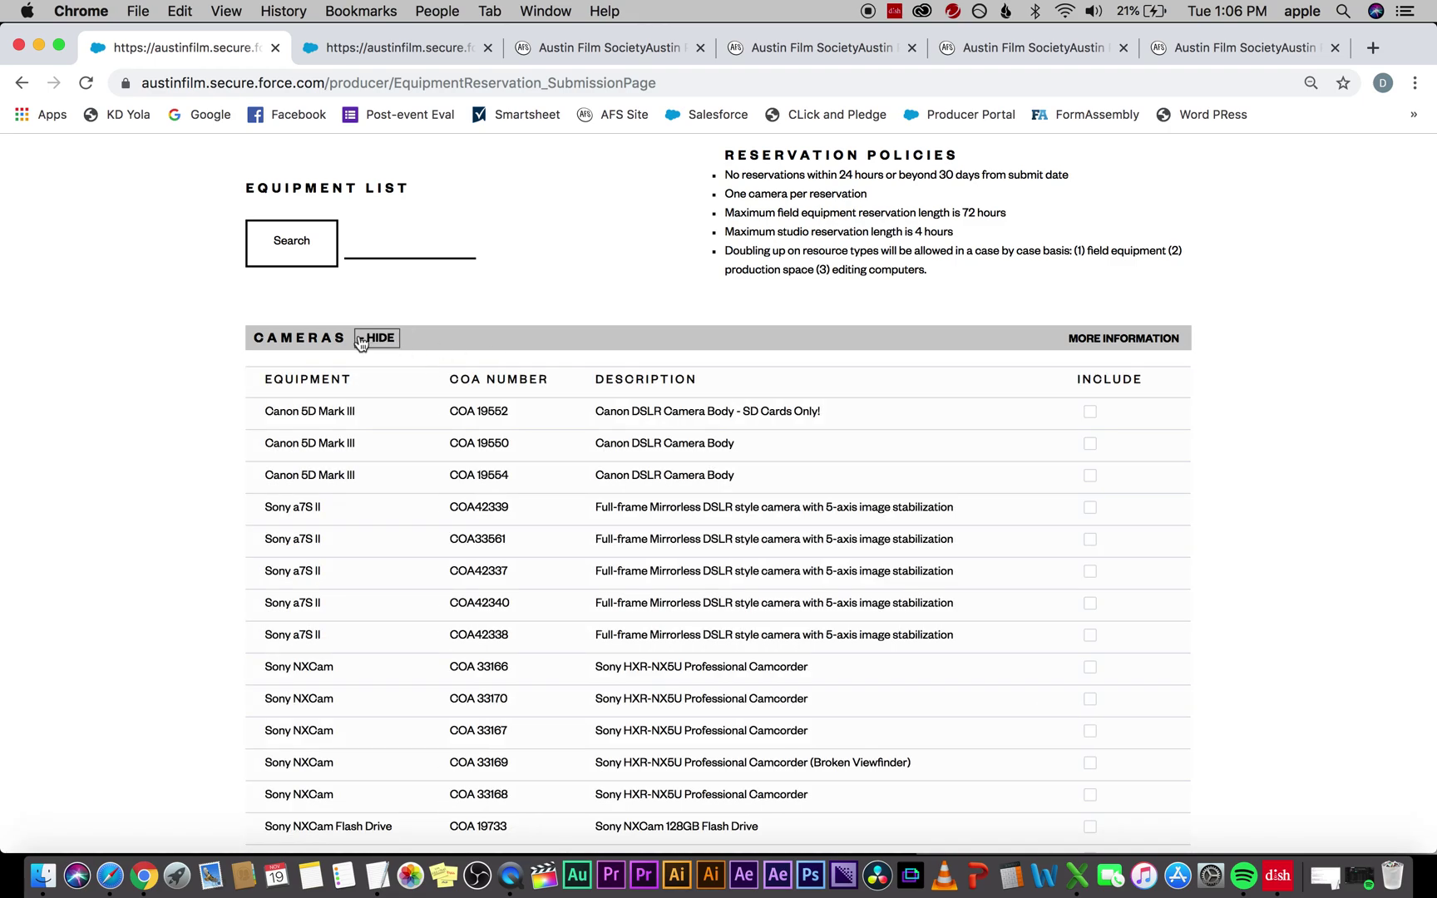
pyautogui.scroll(-1, 359, 342)
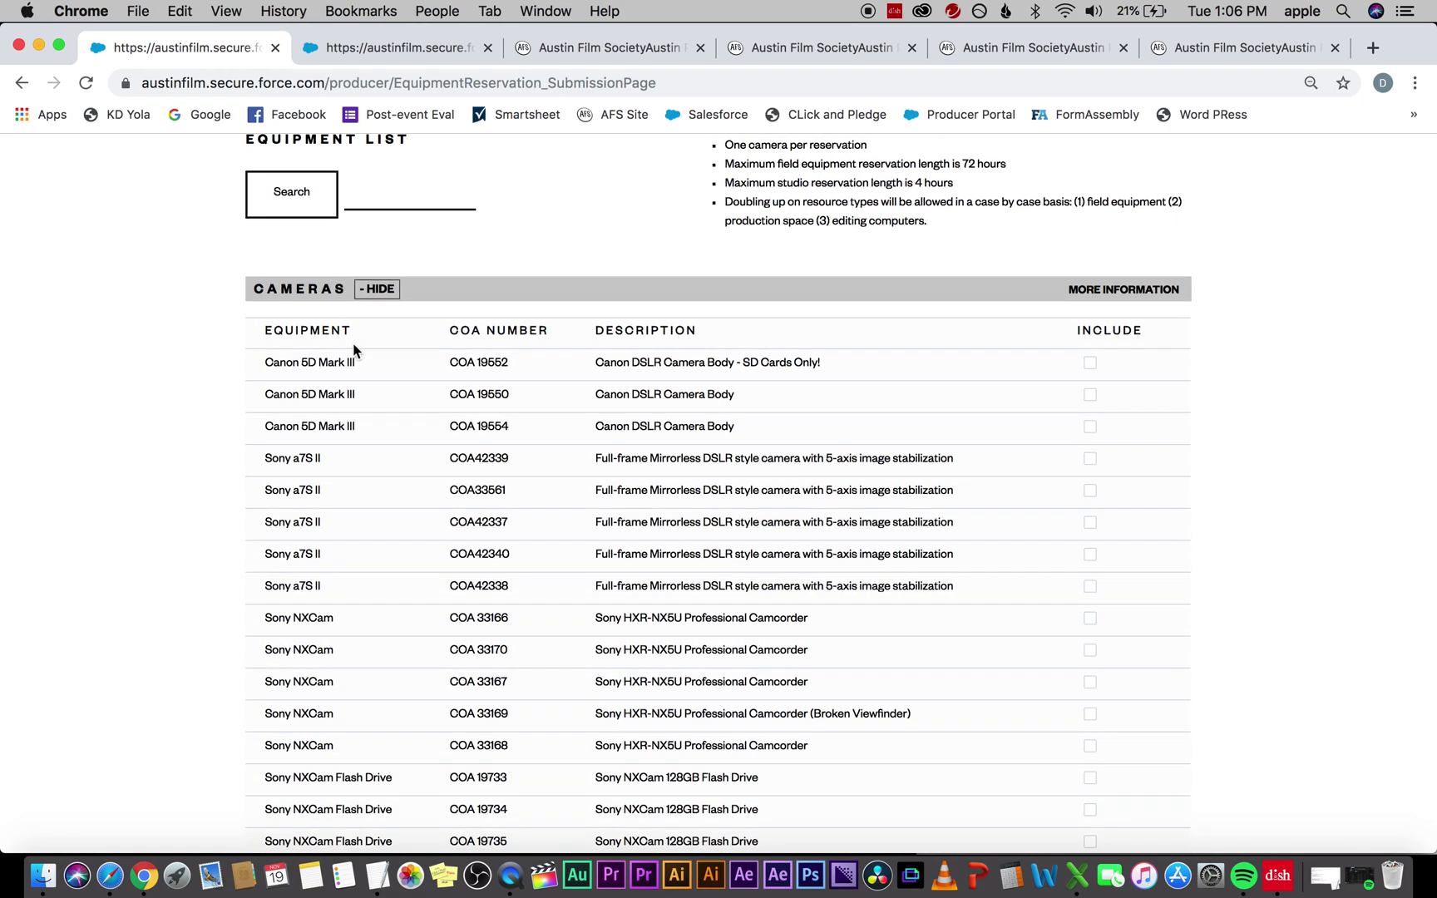
pyautogui.scroll(-5, 354, 339)
pyautogui.scroll(-3, 352, 343)
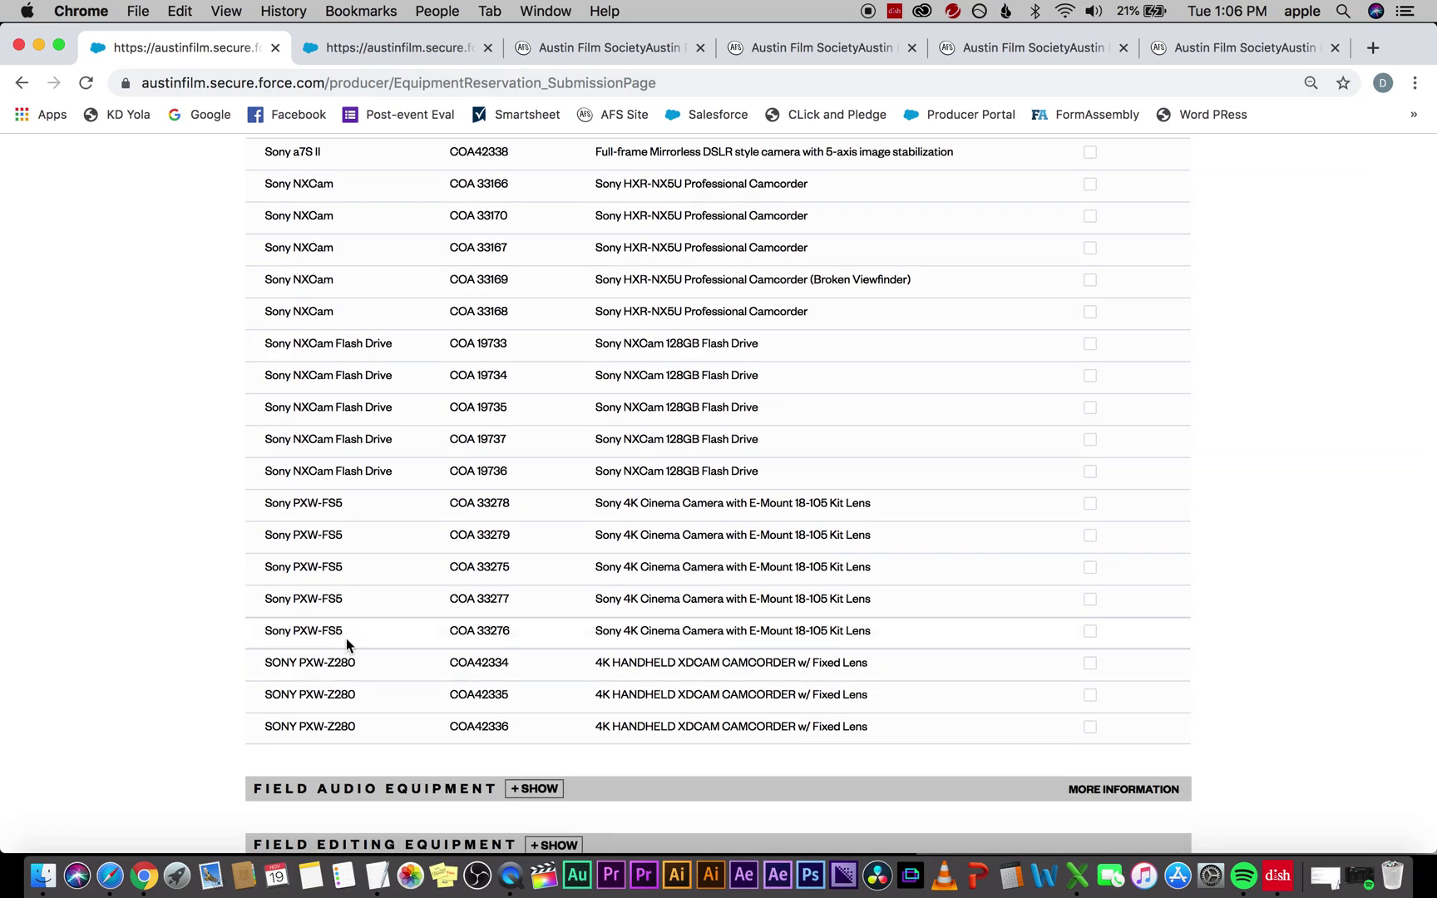
pyautogui.scroll(9, 387, 661)
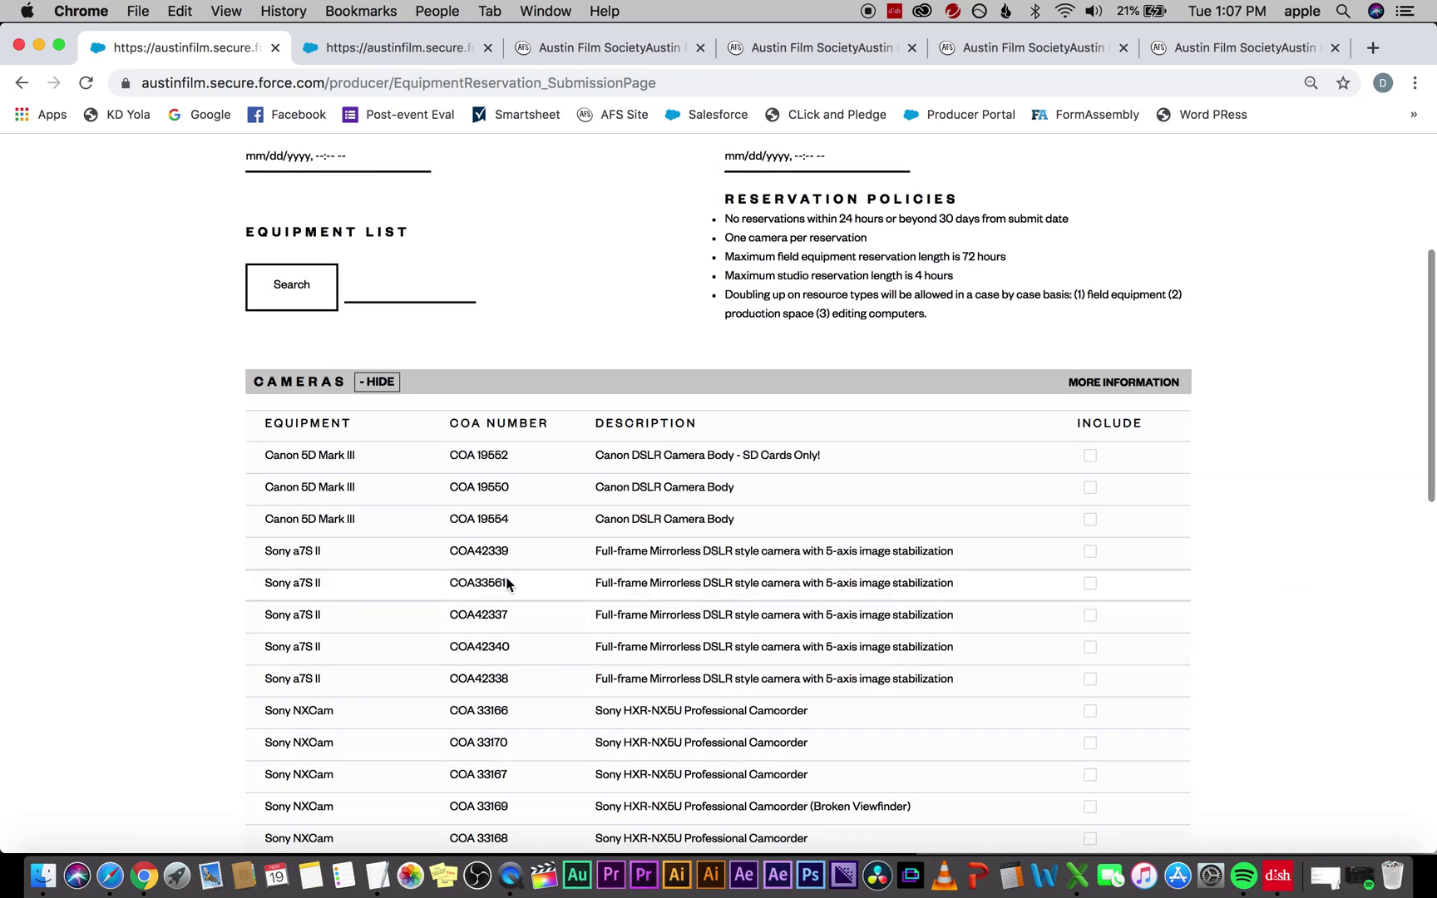
# Step: Collapse and re-expand the Cameras category
pyautogui.click(379, 382)
pyautogui.click(382, 382)
pyautogui.click(383, 383)
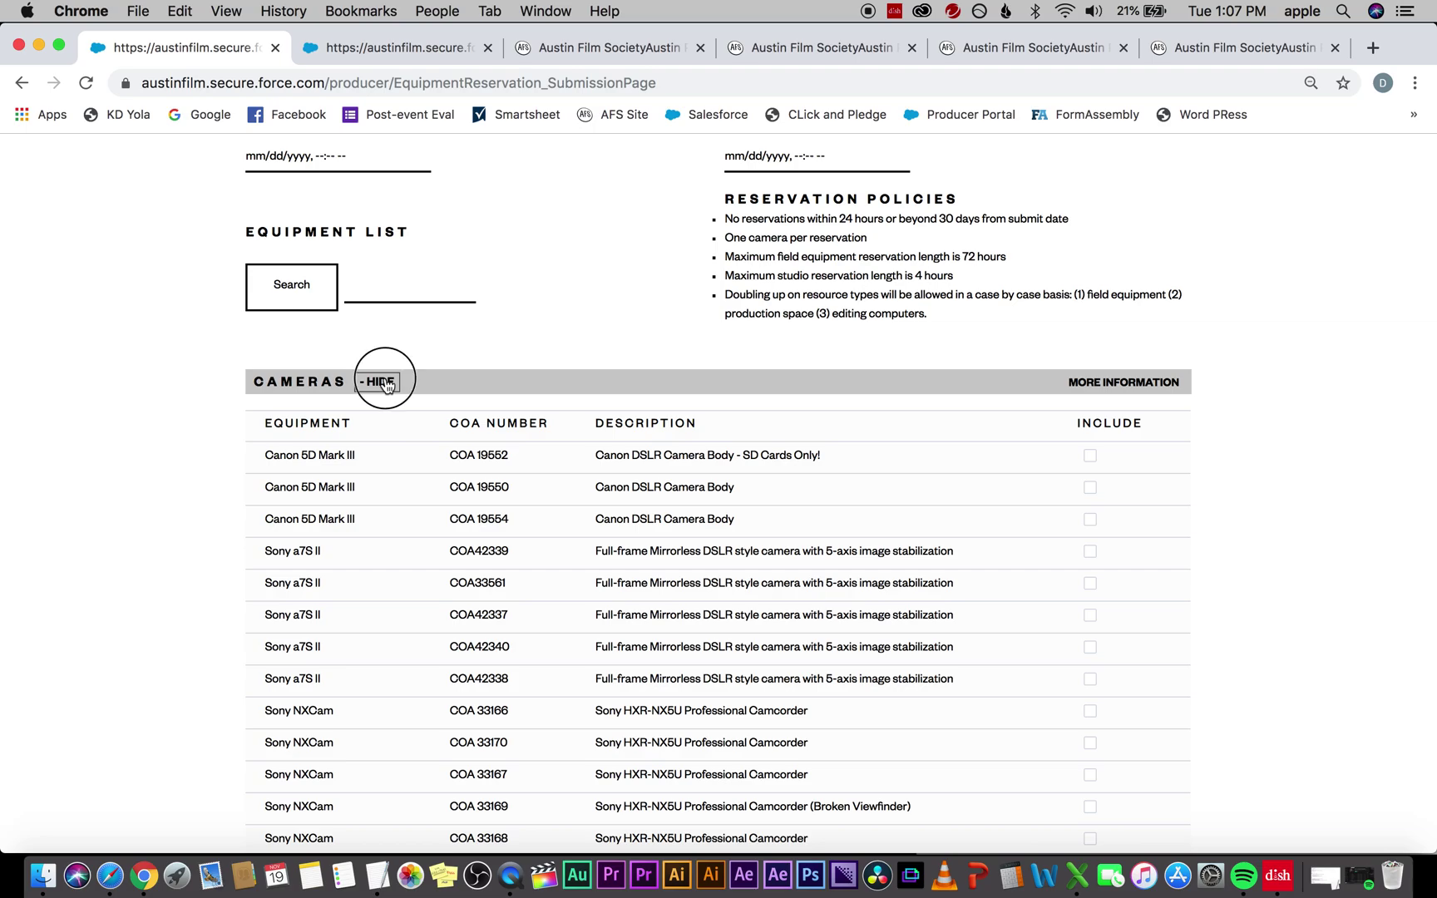
pyautogui.click(382, 383)
# Step: Examine the names, COA numbers and descriptions in the Cameras list down to the Sony PXW-Z280 entries
pyautogui.scroll(-4, 407, 443)
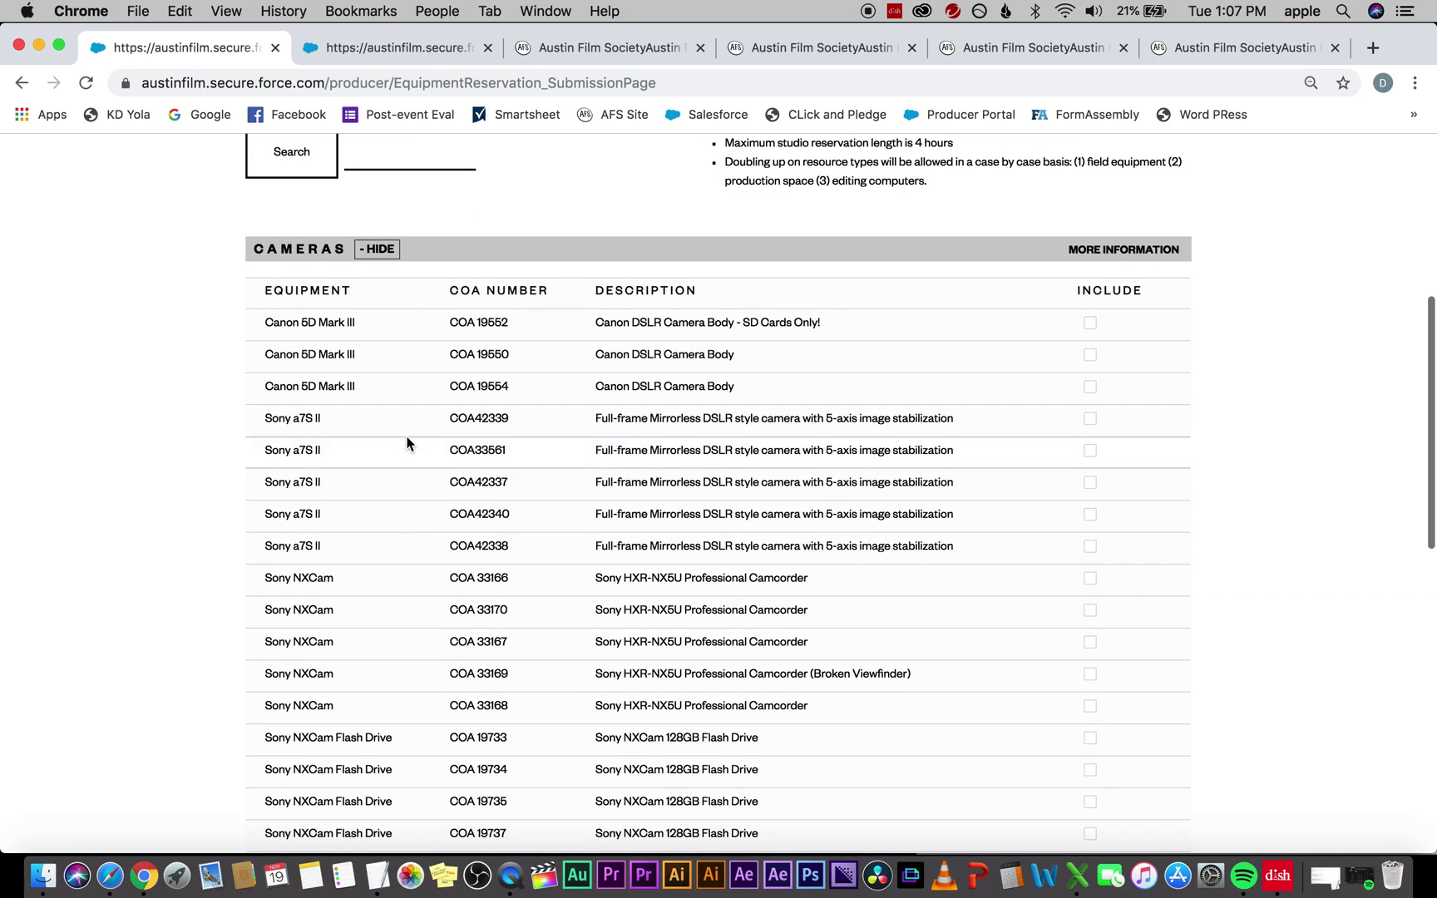
pyautogui.scroll(-3, 355, 375)
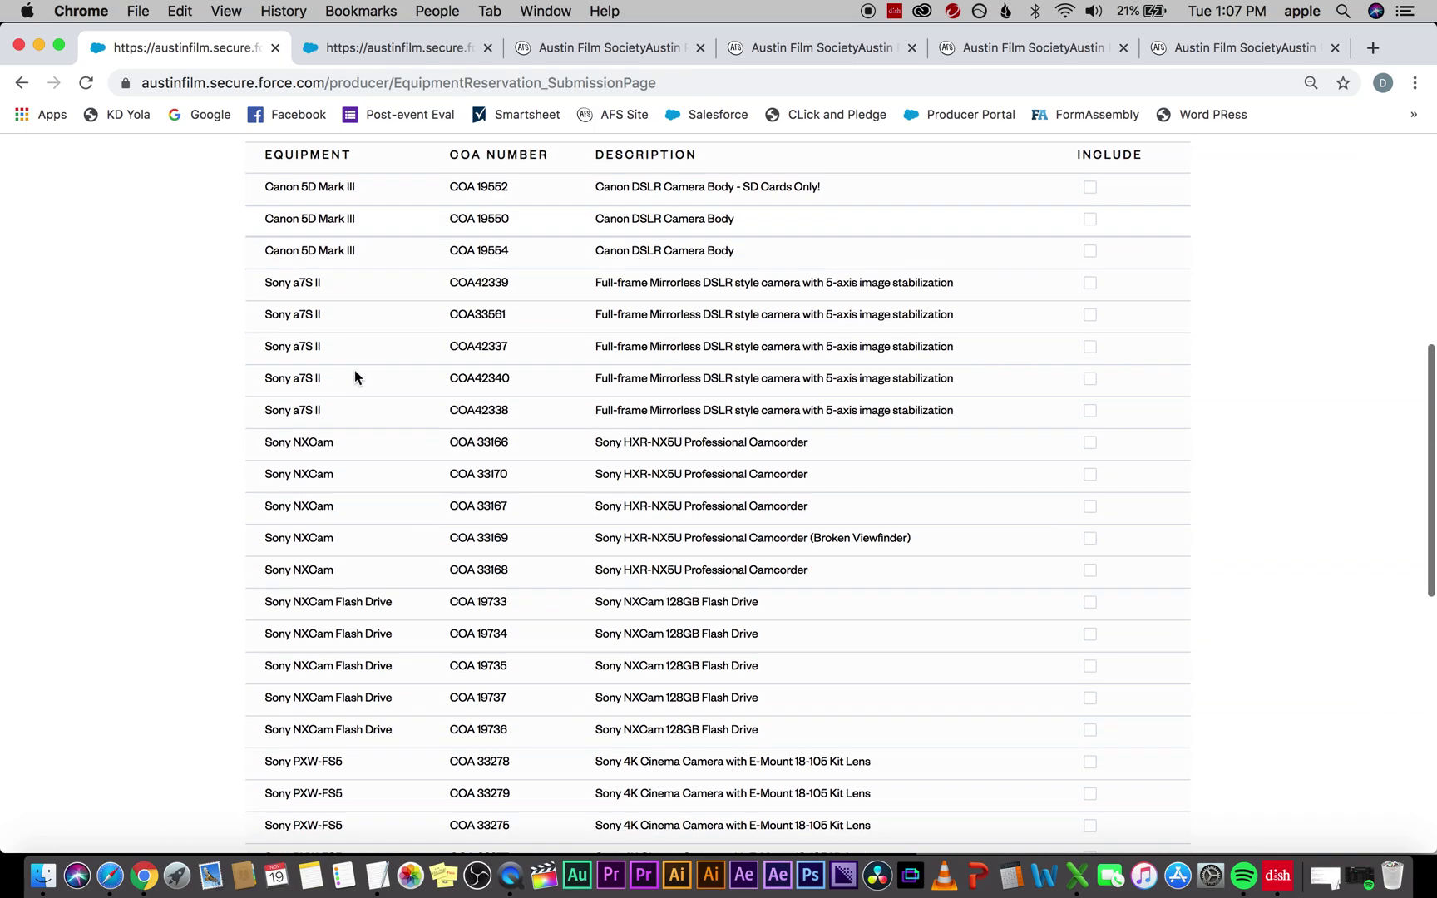
pyautogui.scroll(-1, 324, 395)
pyautogui.scroll(-3, 333, 432)
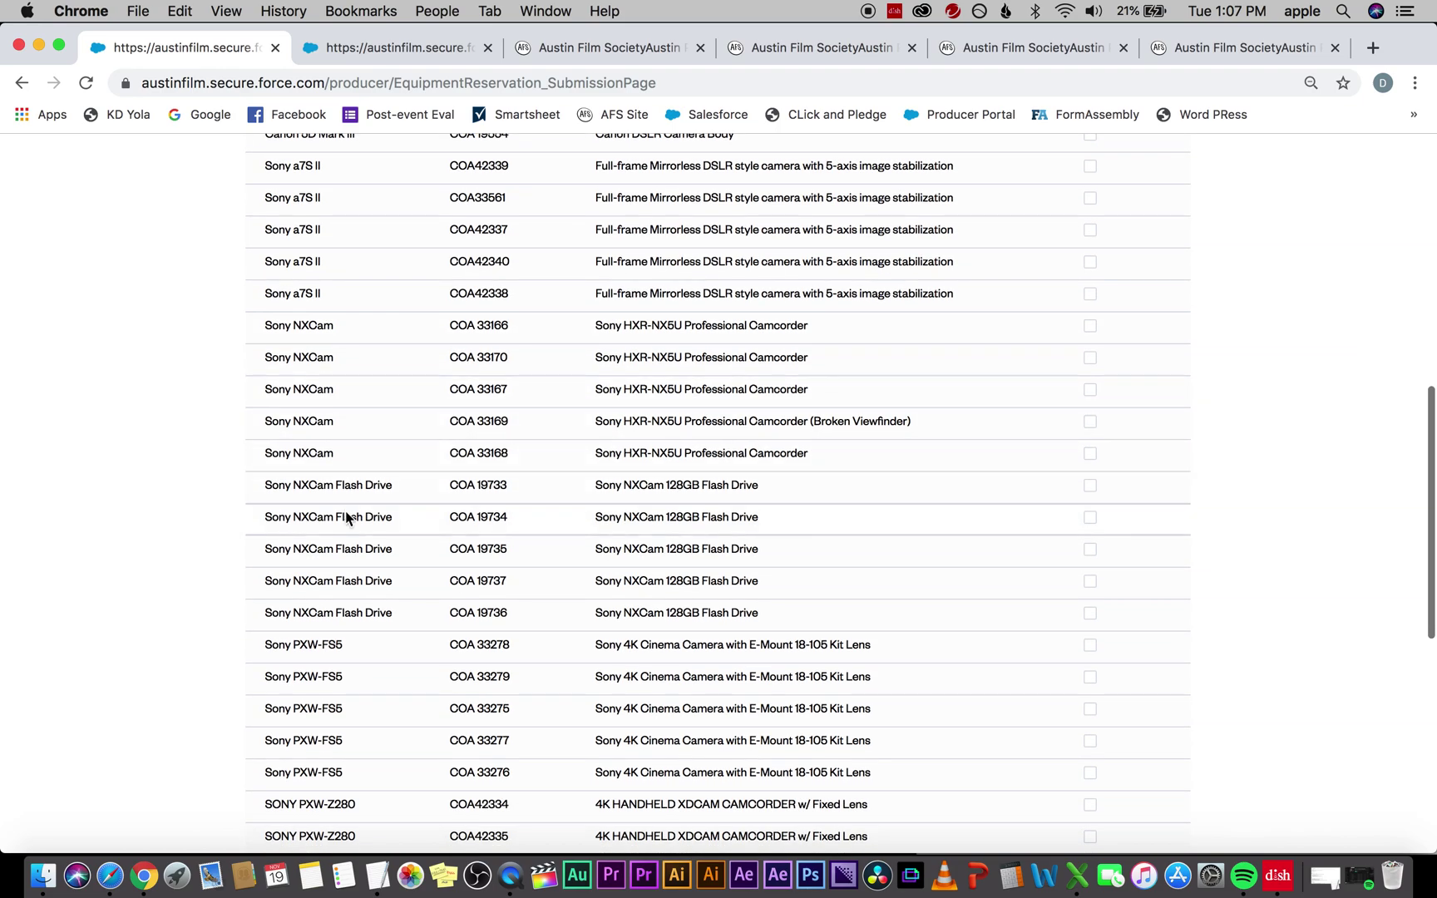
pyautogui.scroll(-2, 370, 574)
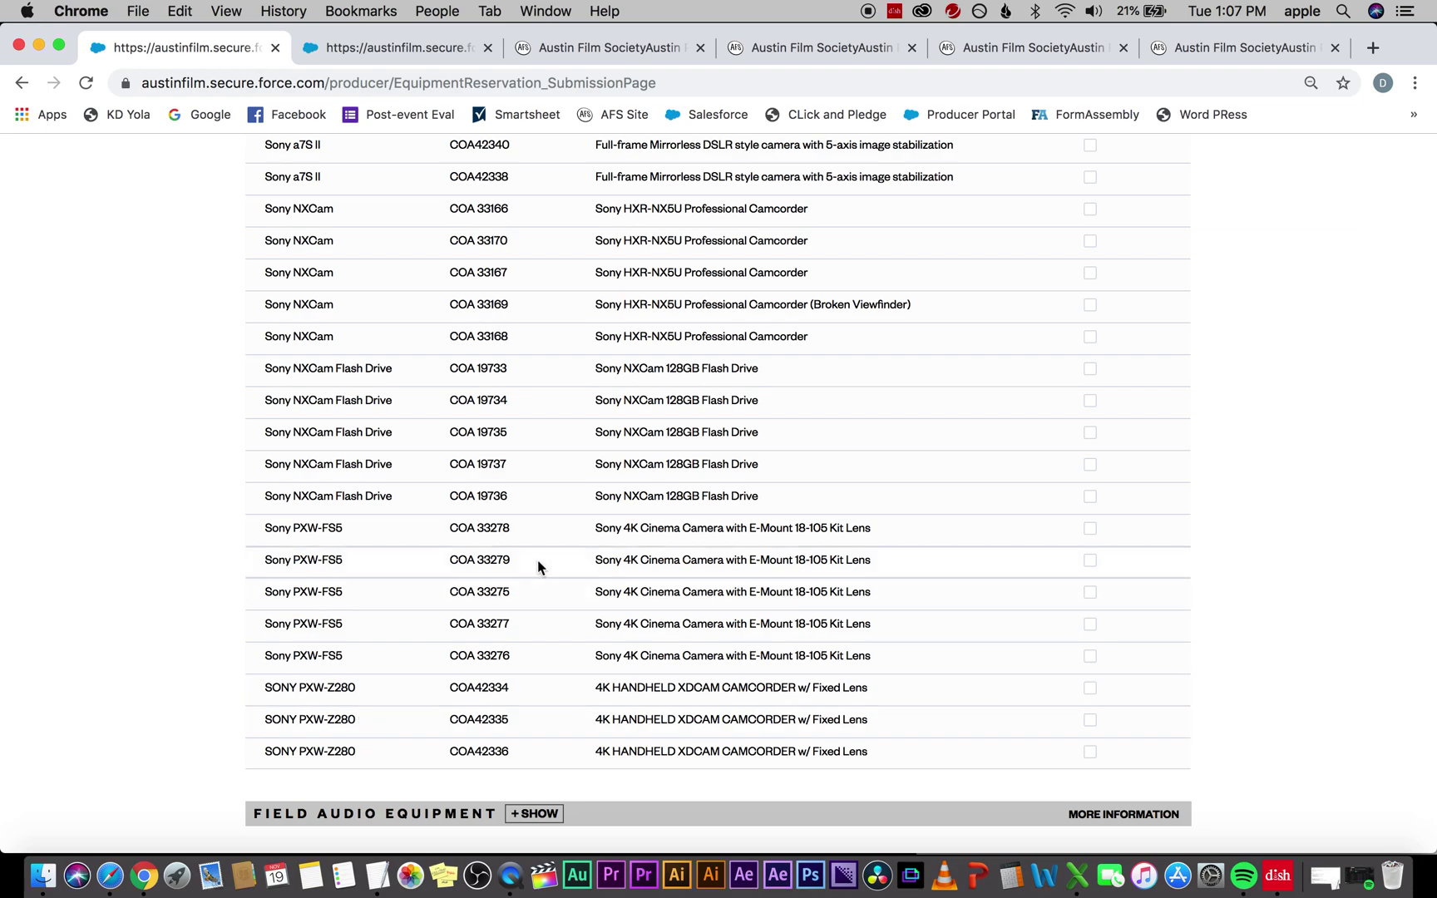
# Step: Include the Canon 5D Mark III marked "SD Cards Only!" in the reservation and collapse the Cameras category
pyautogui.scroll(5, 547, 539)
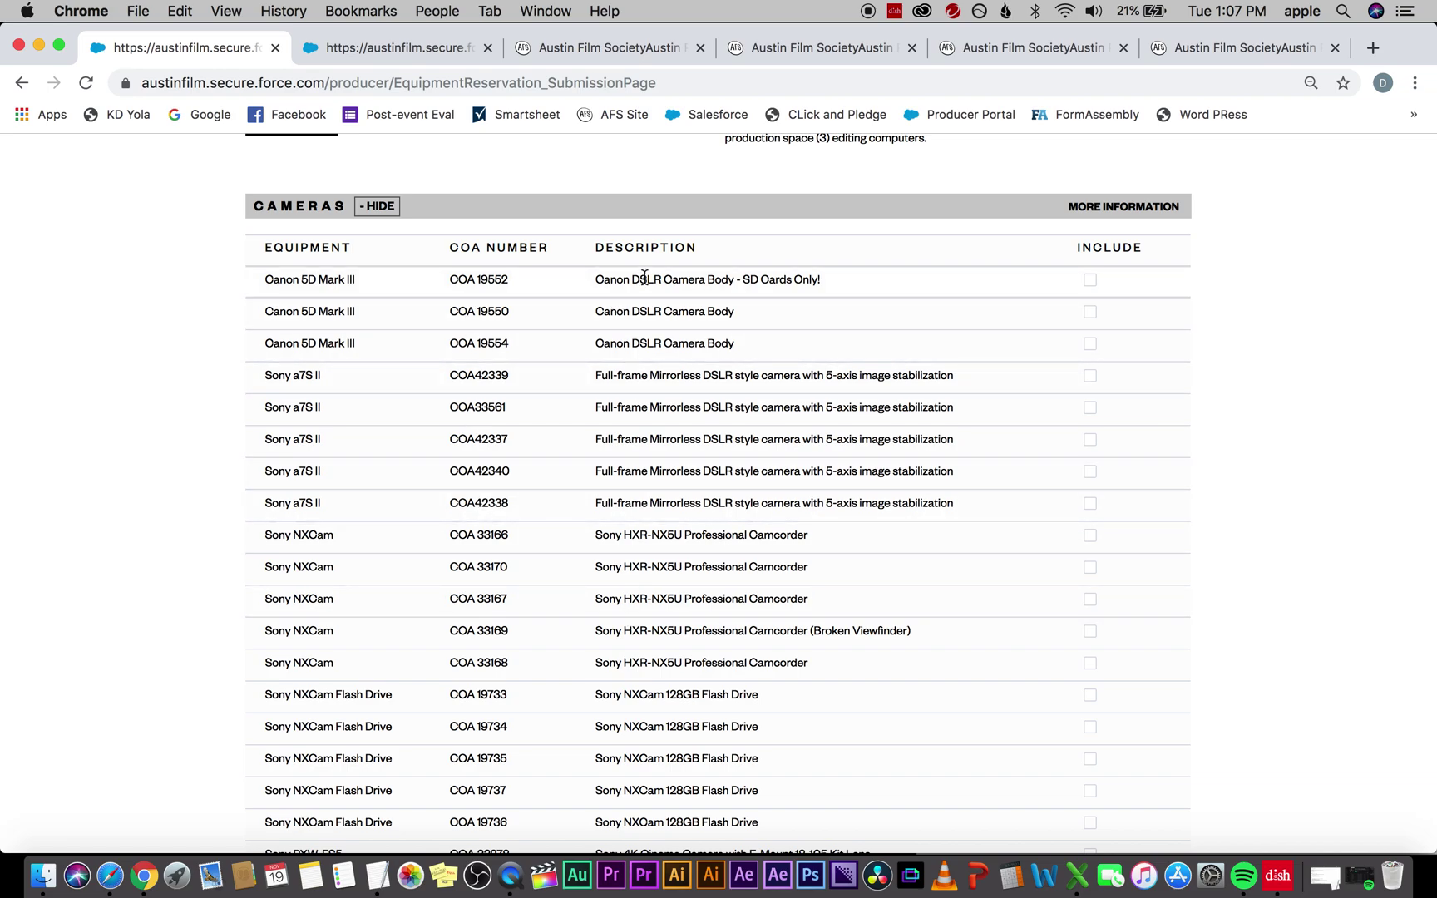
pyautogui.click(1090, 281)
pyautogui.click(372, 207)
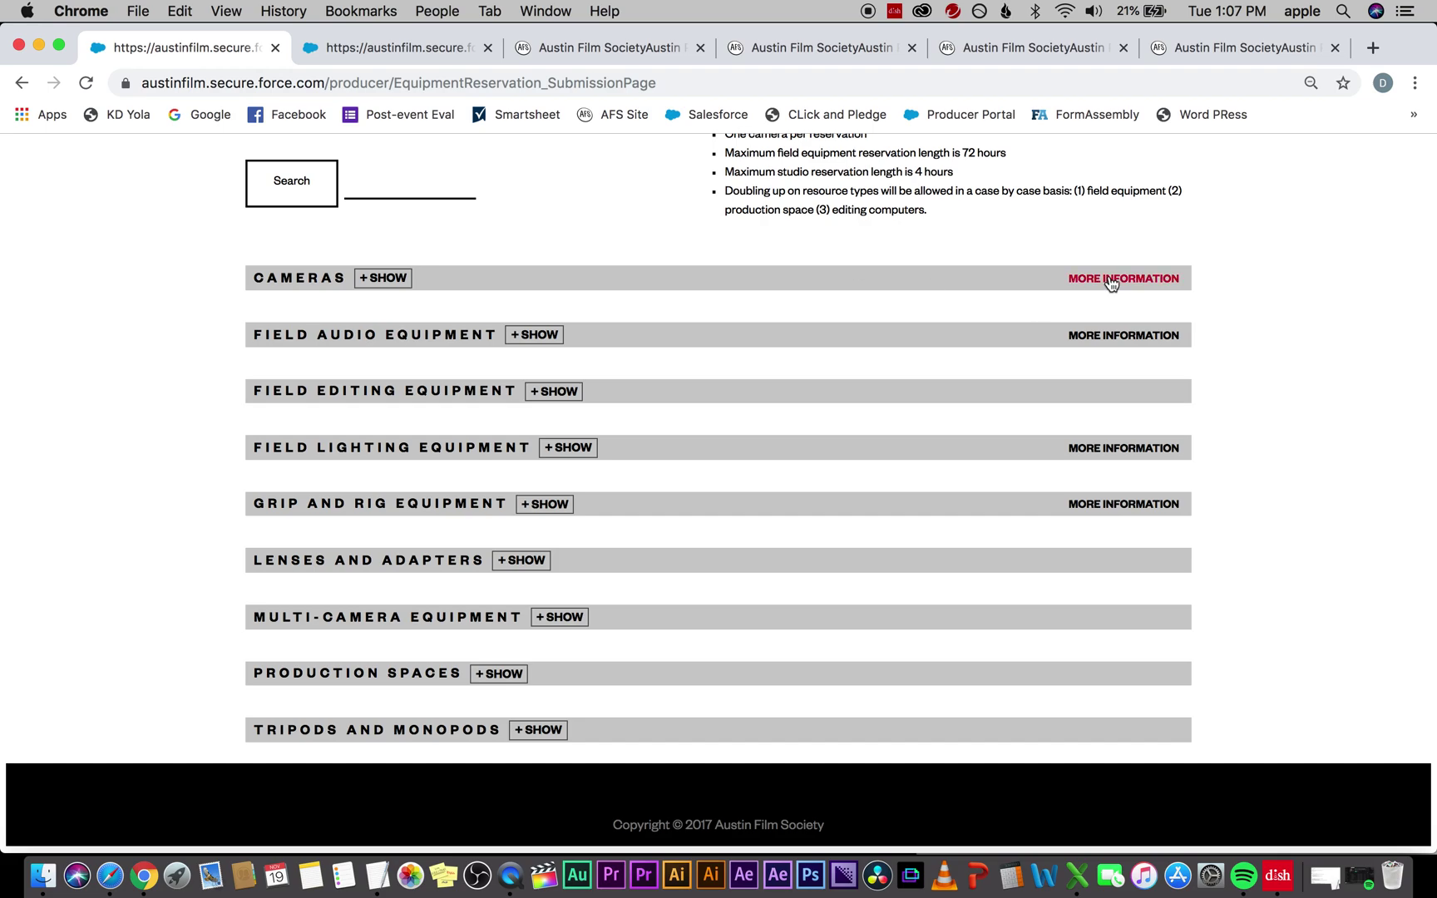
# Step: Open the information page for the Cameras category and bring up the operation manual of the Sony HXR-NX5U
pyautogui.click(1110, 283)
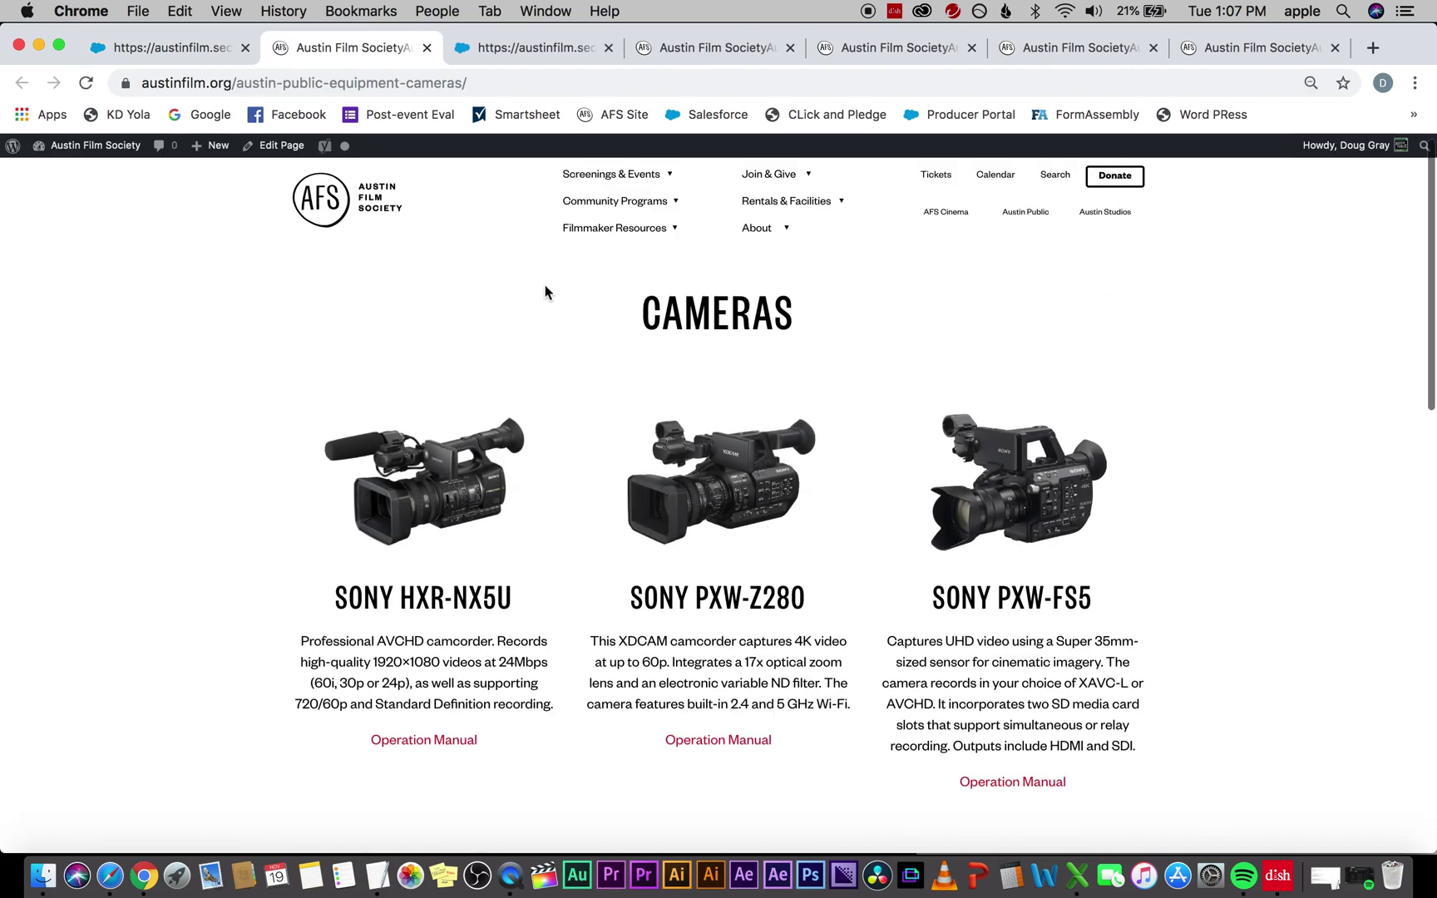
pyautogui.scroll(-3, 831, 488)
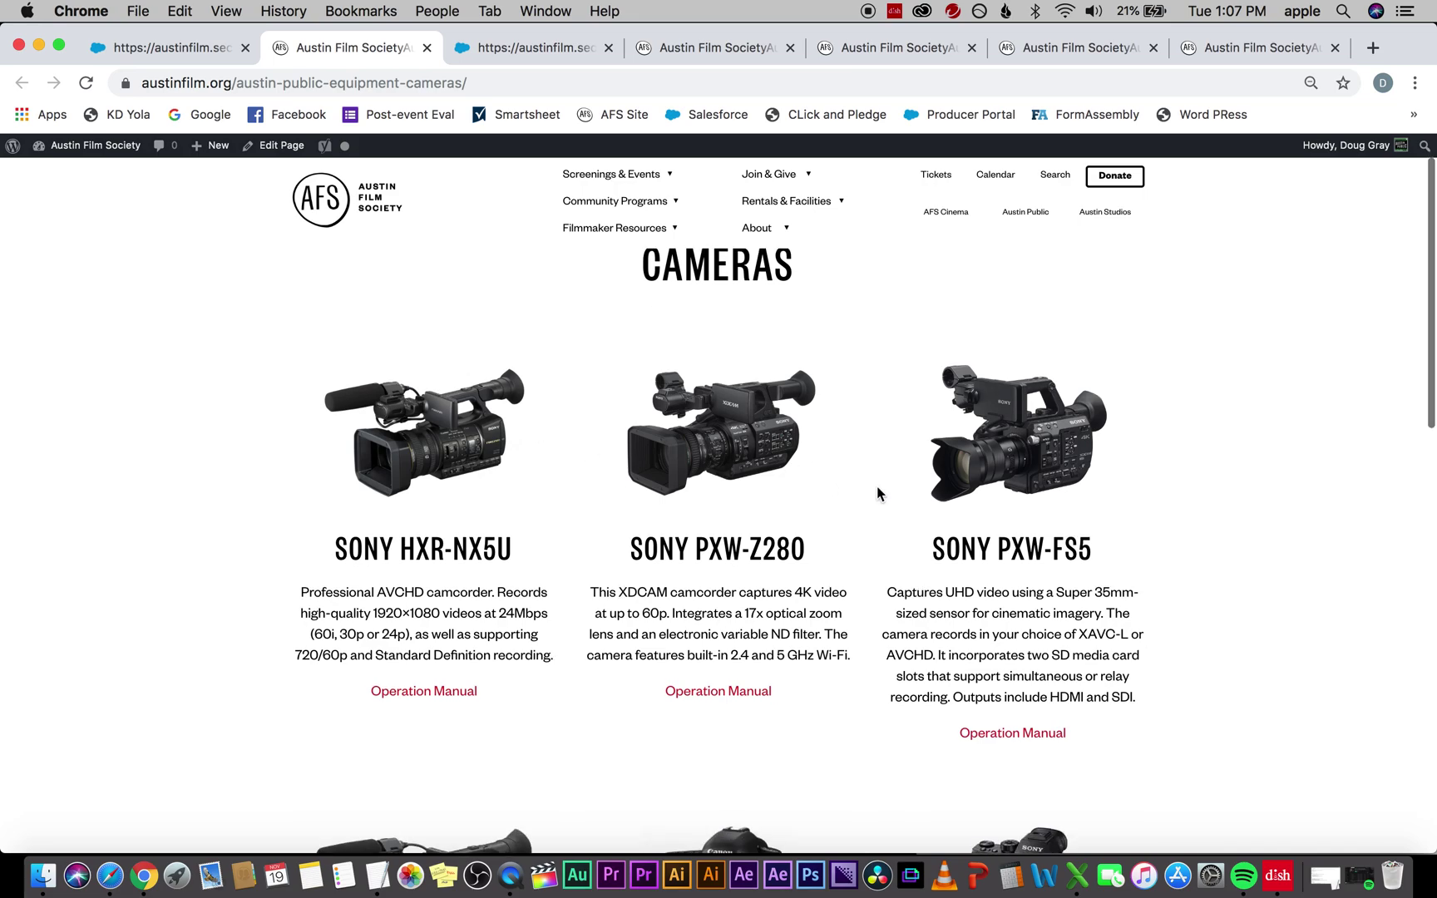
pyautogui.scroll(-1, 463, 541)
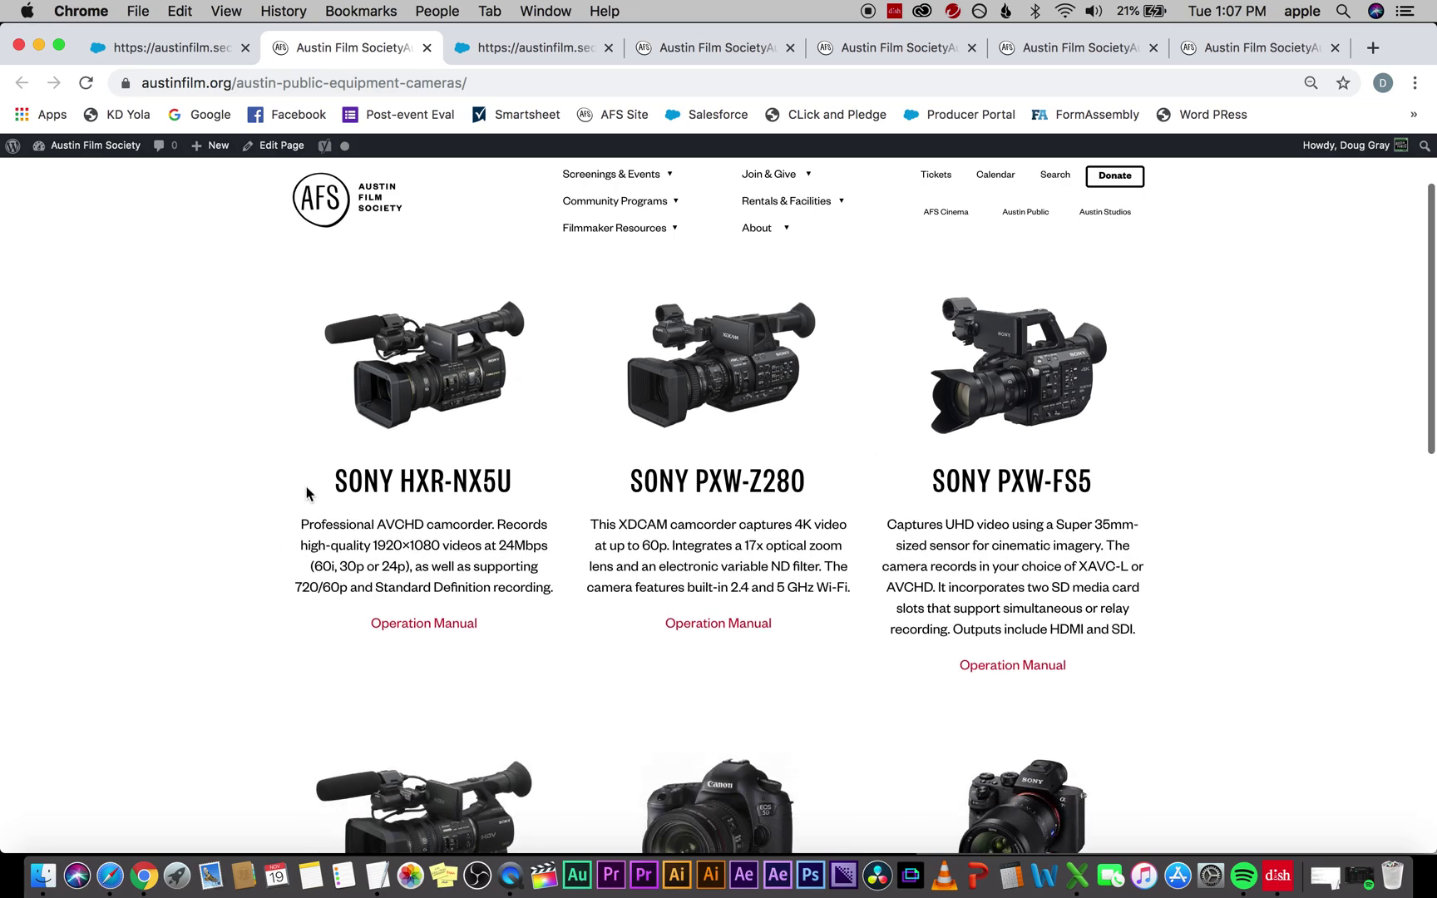
pyautogui.click(445, 632)
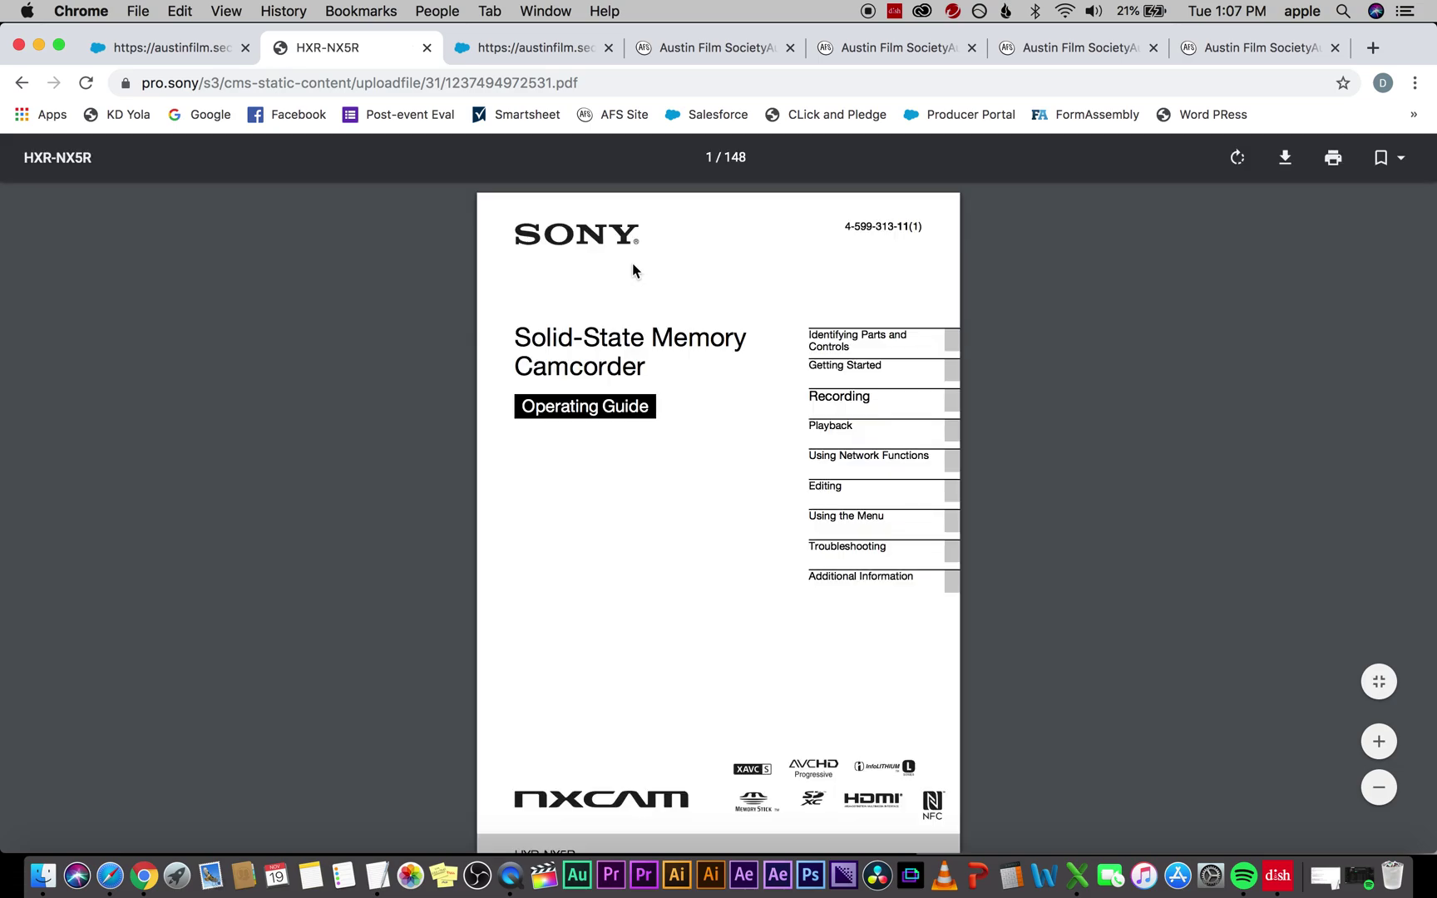
# Step: Skim the Sony camcorder manual to its table of contents and return to the cover page
pyautogui.scroll(-15, 639, 341)
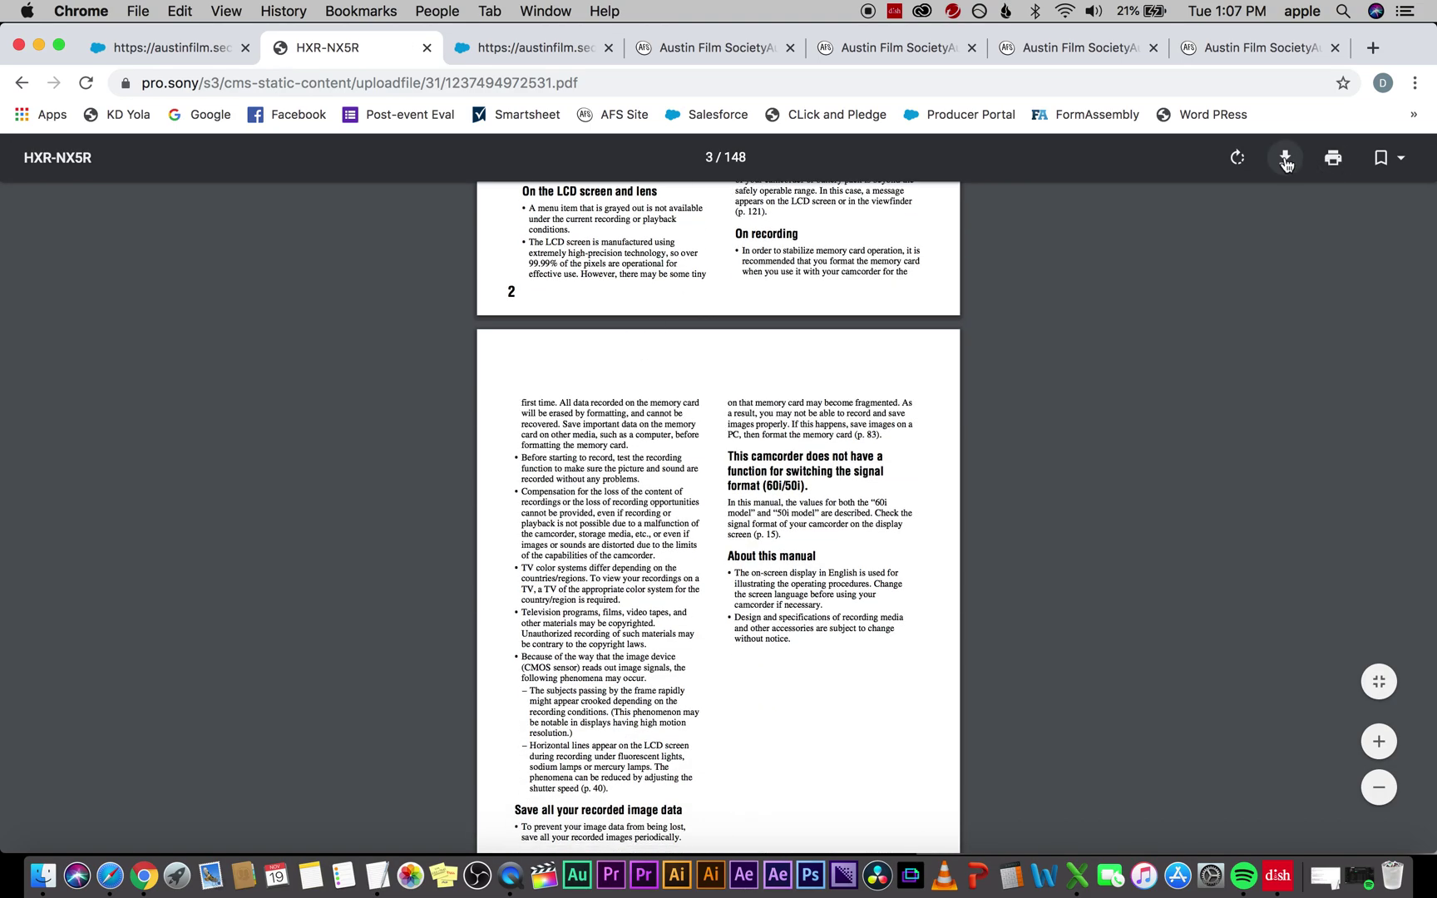
pyautogui.scroll(-8, 705, 414)
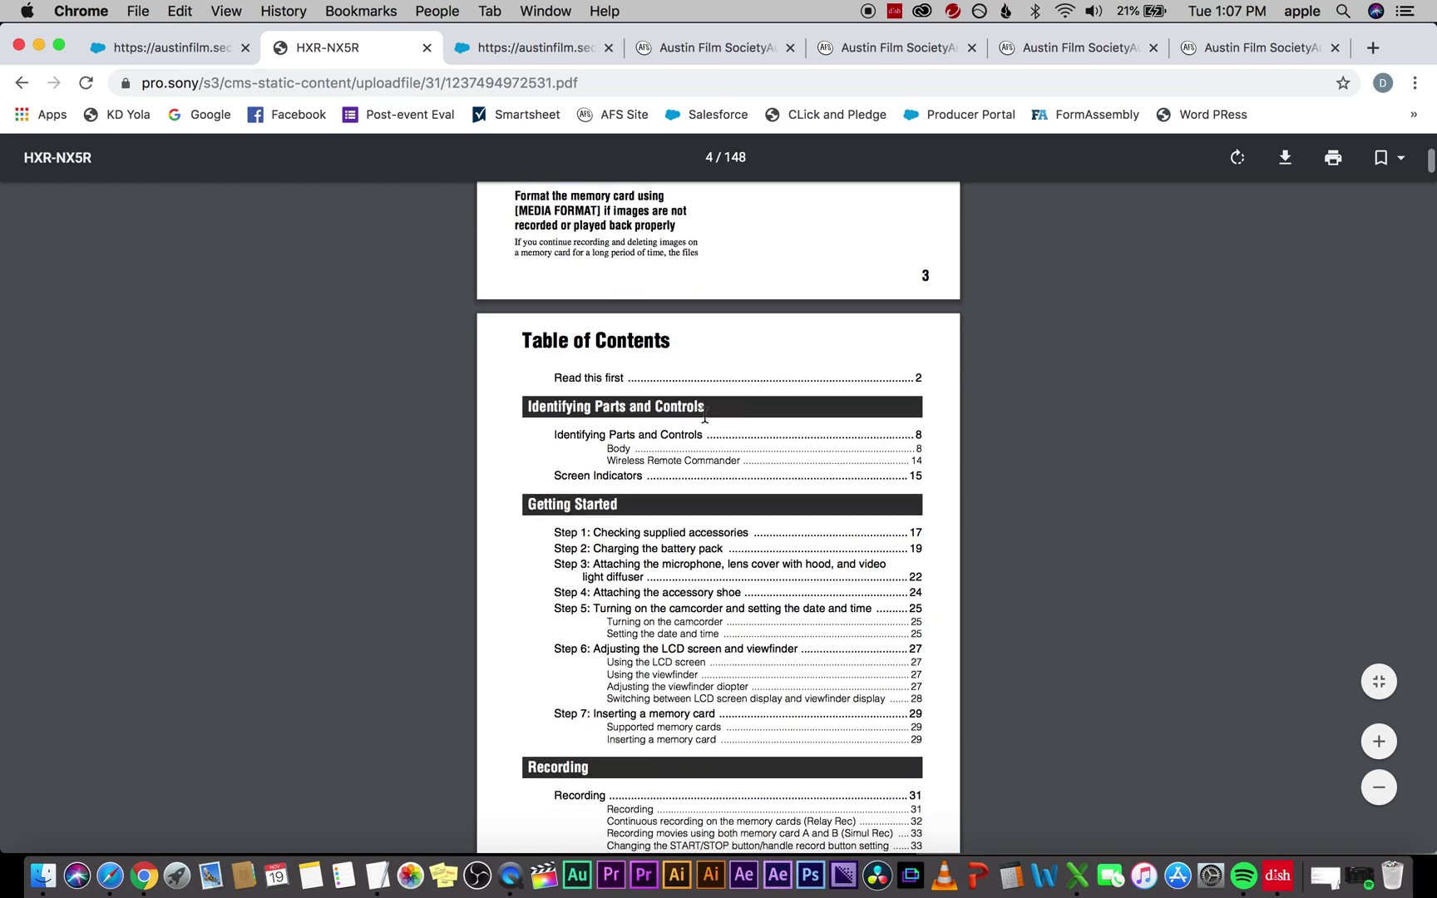
pyautogui.scroll(20, 705, 413)
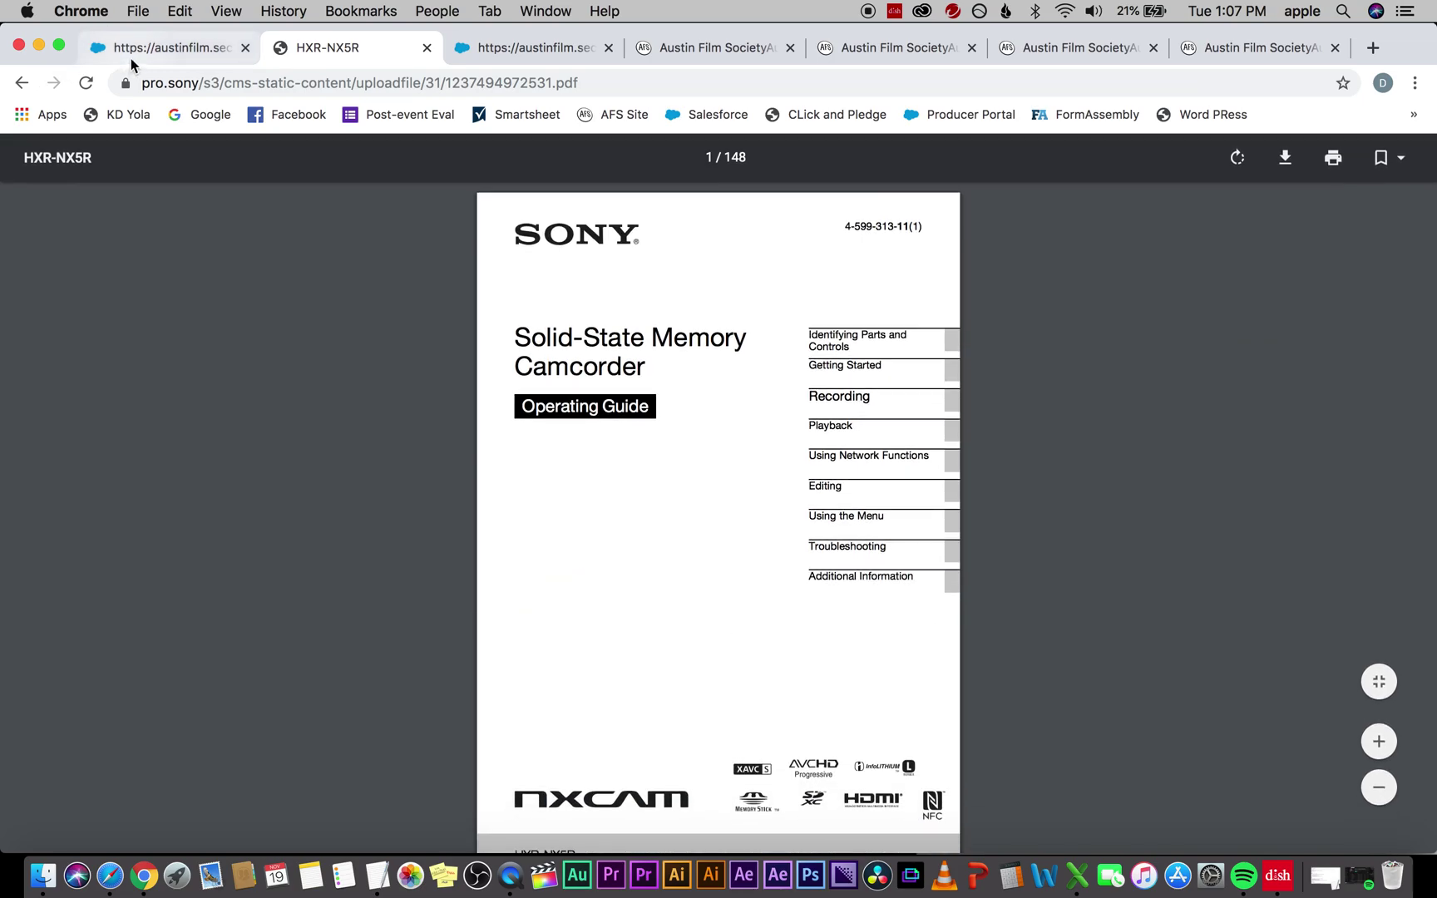
# Step: Return to the equipment reservation form and bring the equipment categories into view
pyautogui.click(137, 55)
pyautogui.scroll(5, 490, 321)
pyautogui.scroll(-2, 443, 361)
pyautogui.scroll(-3, 442, 365)
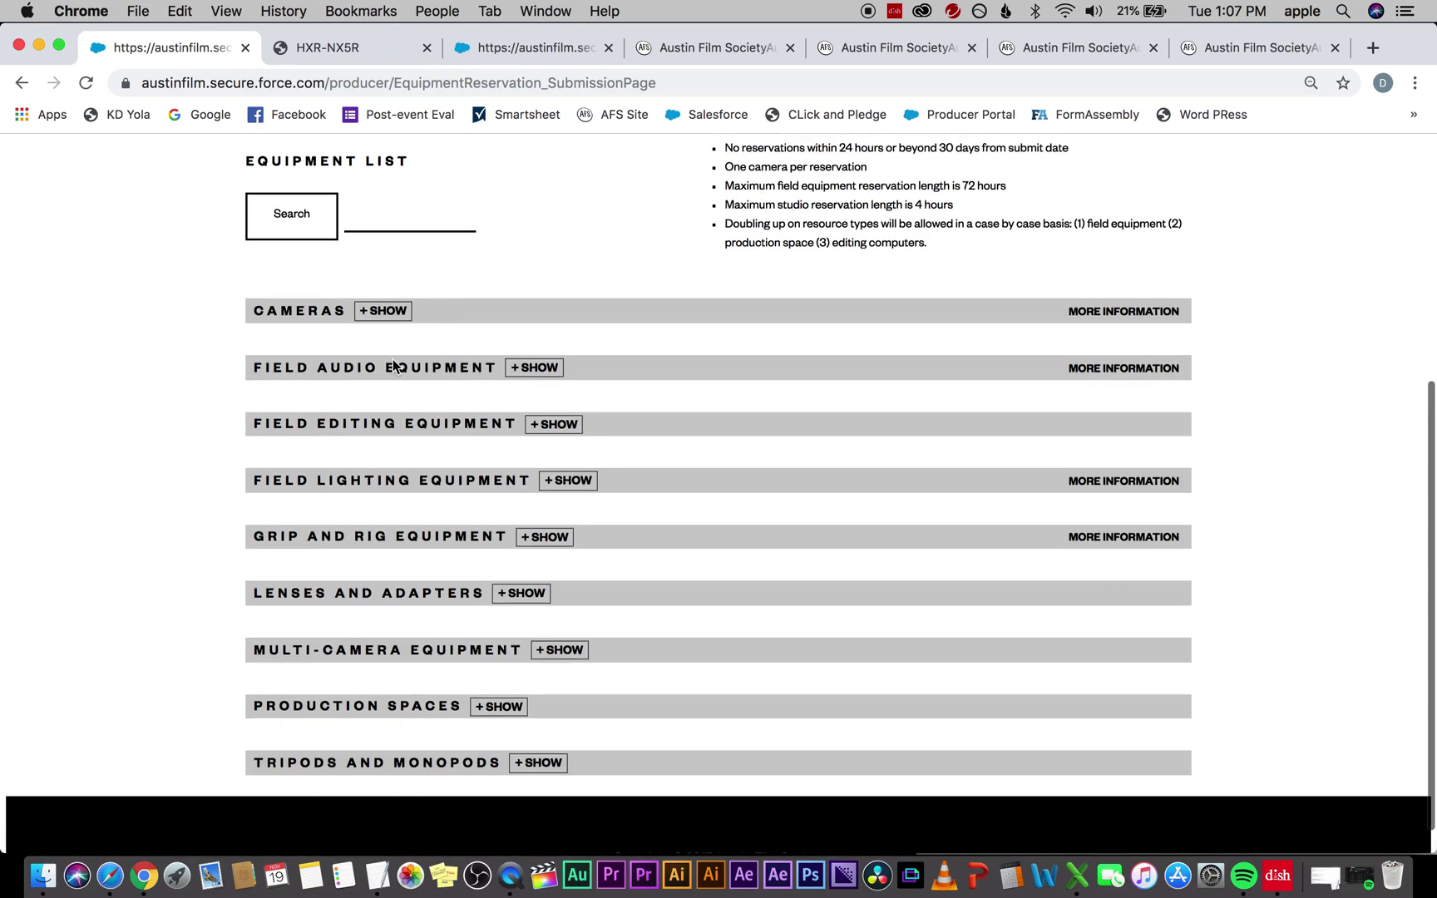
# Step: Expand the Field Audio Equipment category, look through its items from boom poles to ZOOM H6 kits, and collapse it
pyautogui.click(530, 376)
pyautogui.scroll(-5, 478, 375)
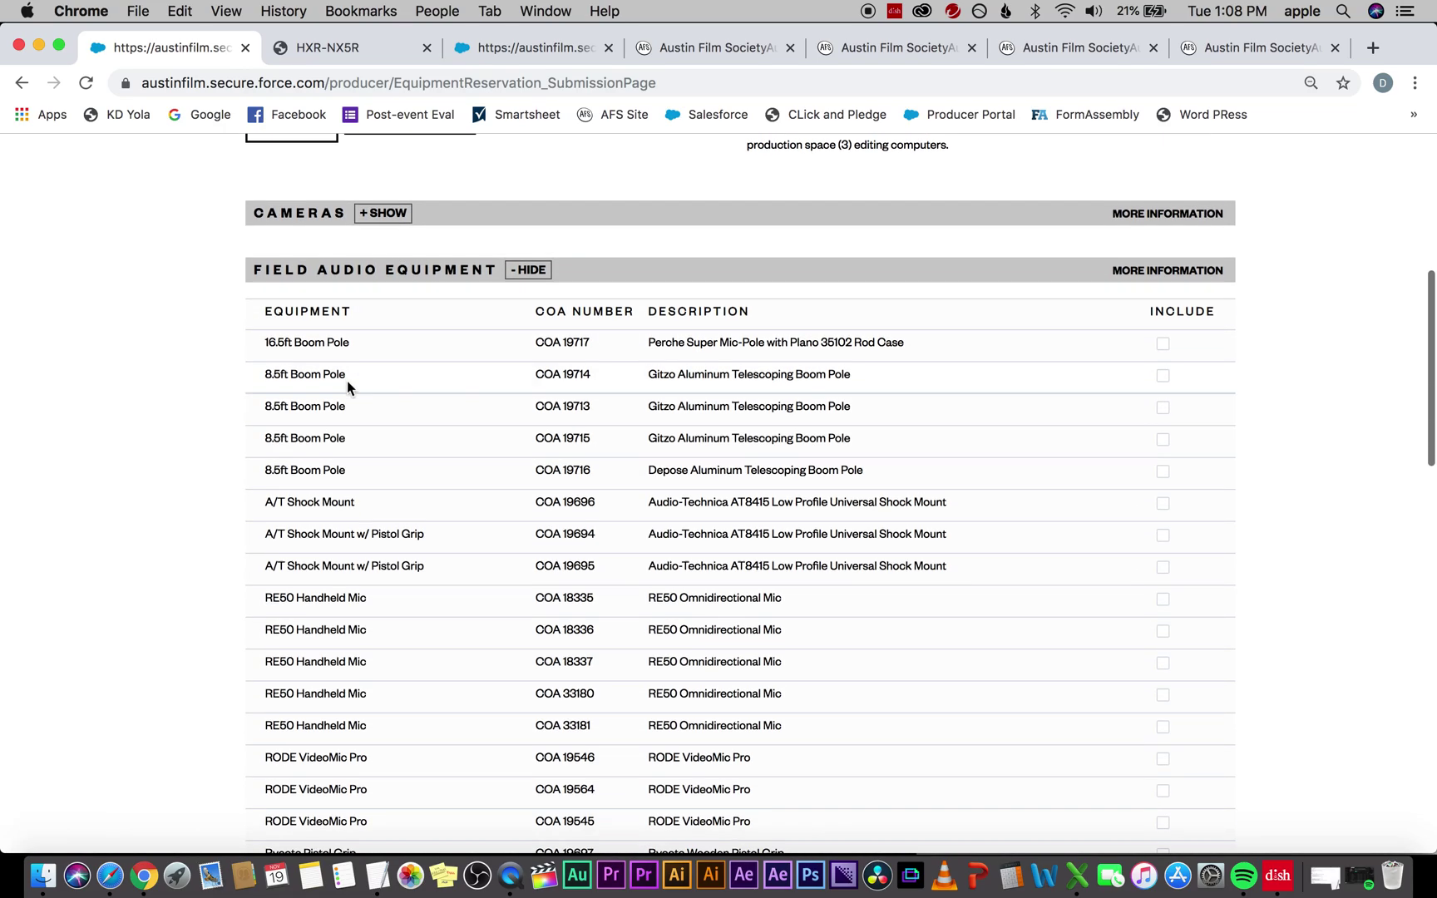
pyautogui.scroll(-10, 347, 387)
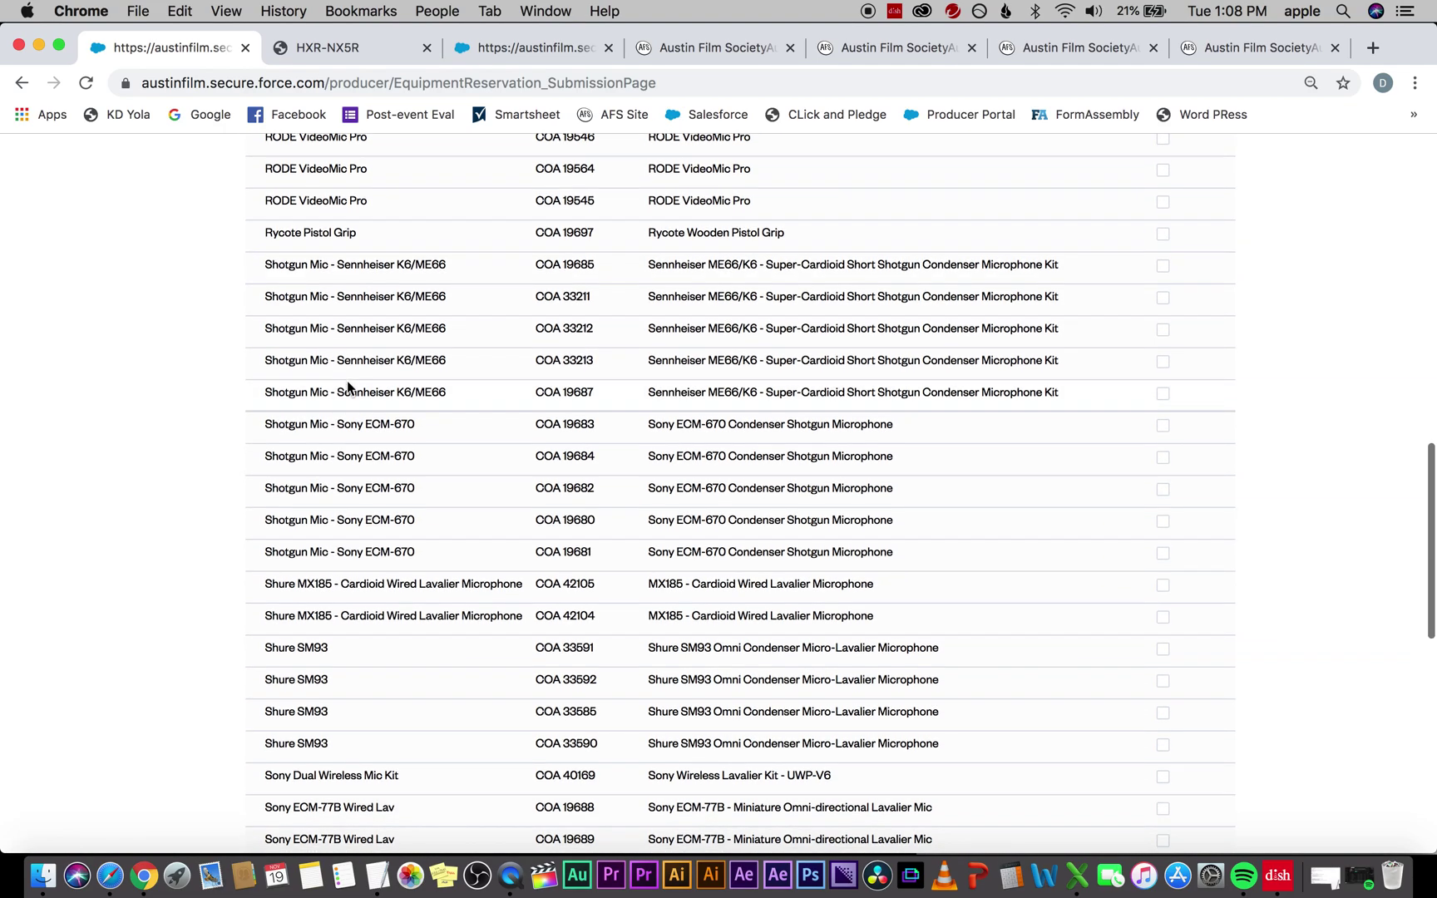
pyautogui.scroll(-4, 347, 383)
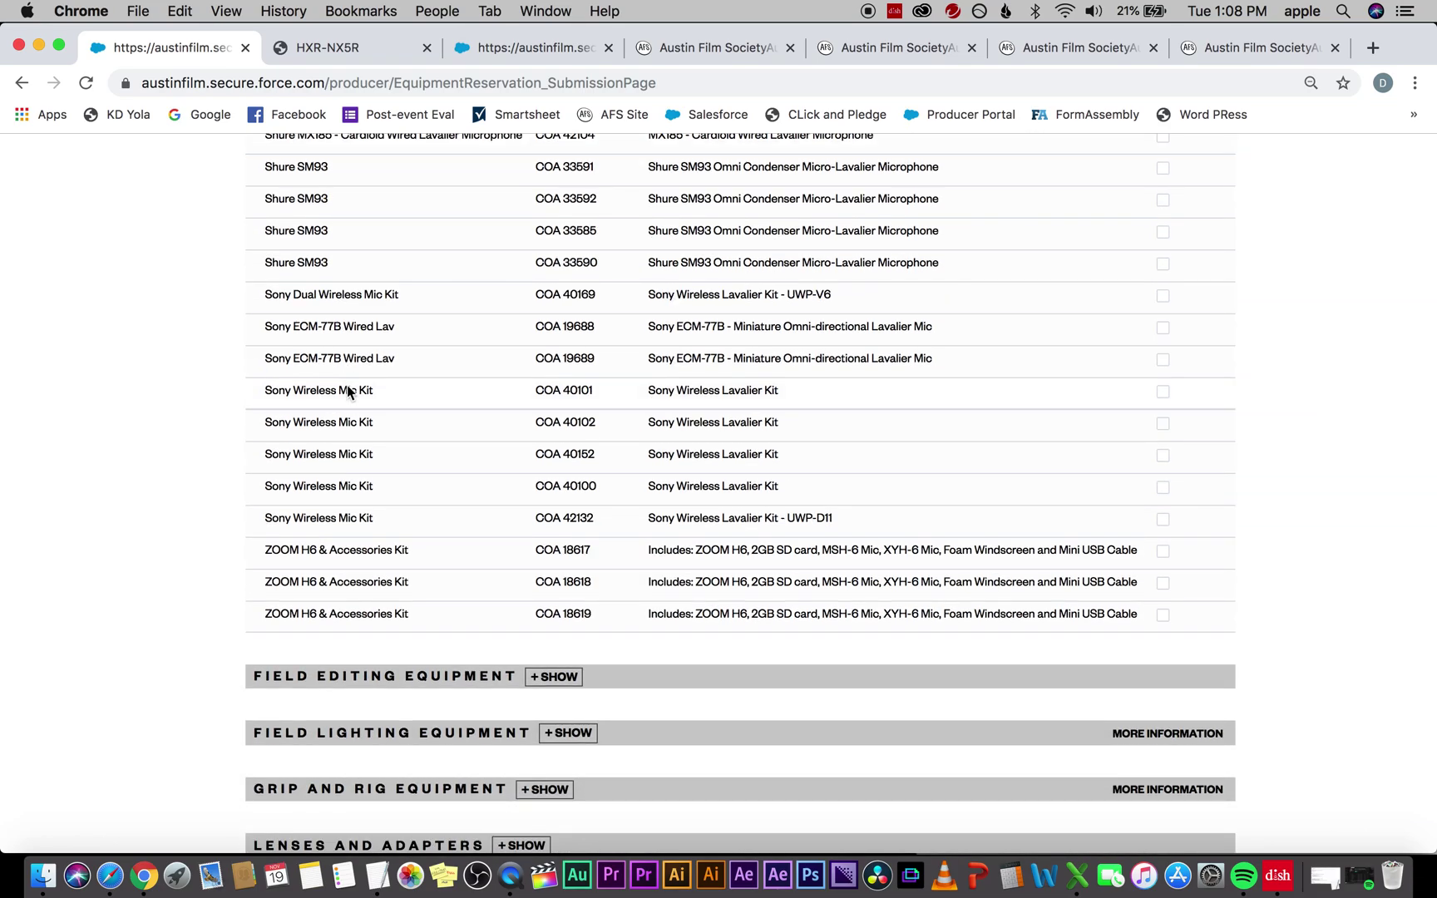
pyautogui.scroll(20, 363, 548)
pyautogui.scroll(-1, 363, 553)
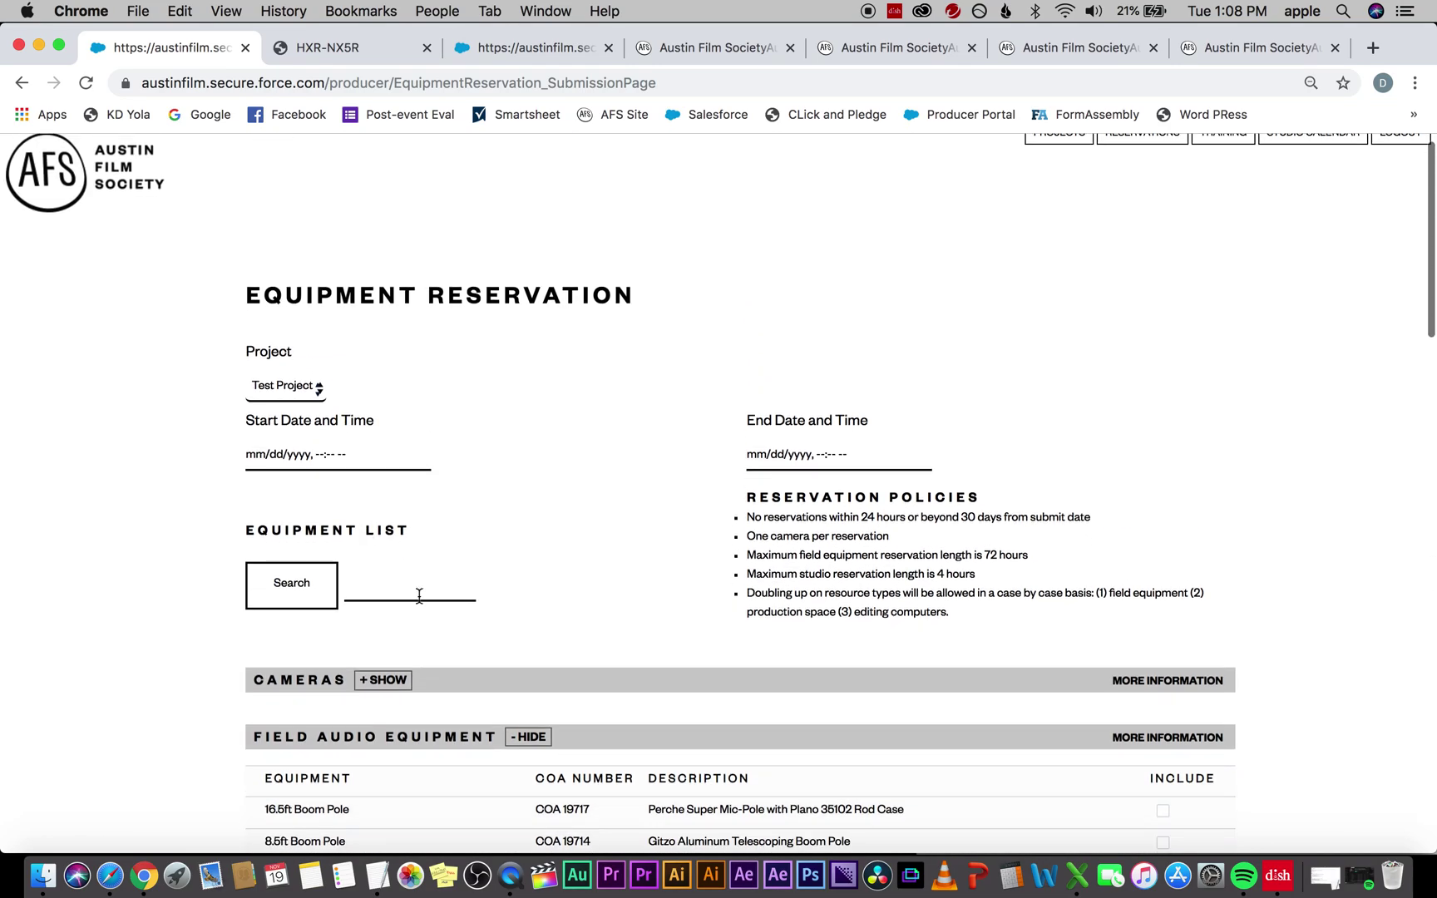
pyautogui.click(536, 742)
# Step: Open the information page for Field Audio Equipment and look through its microphones, recorder and accessories
pyautogui.scroll(-3, 516, 511)
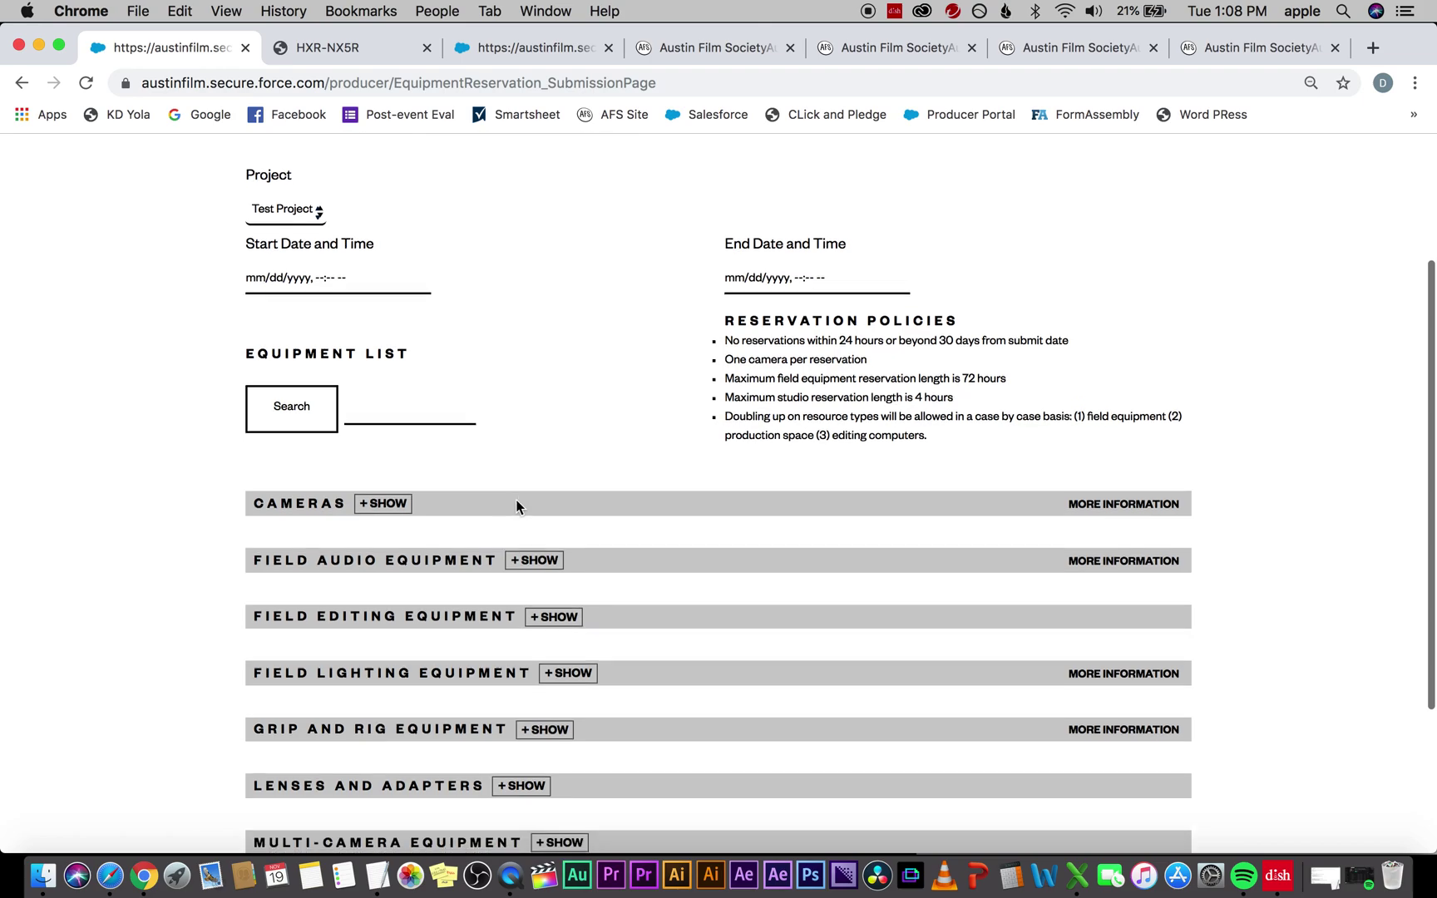
pyautogui.click(1104, 554)
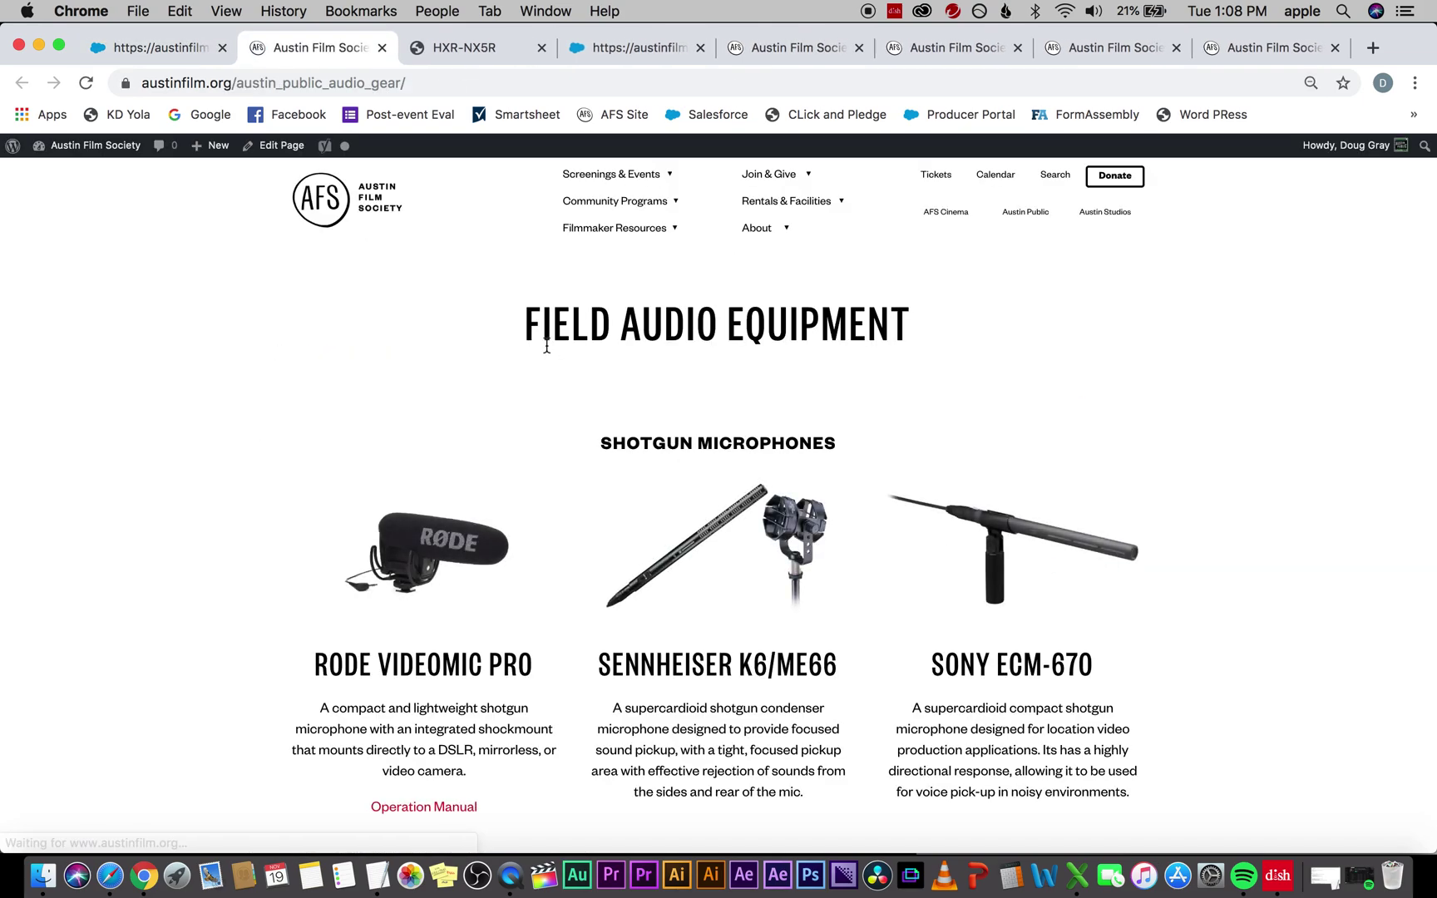
pyautogui.scroll(-3, 546, 353)
pyautogui.scroll(-10, 546, 352)
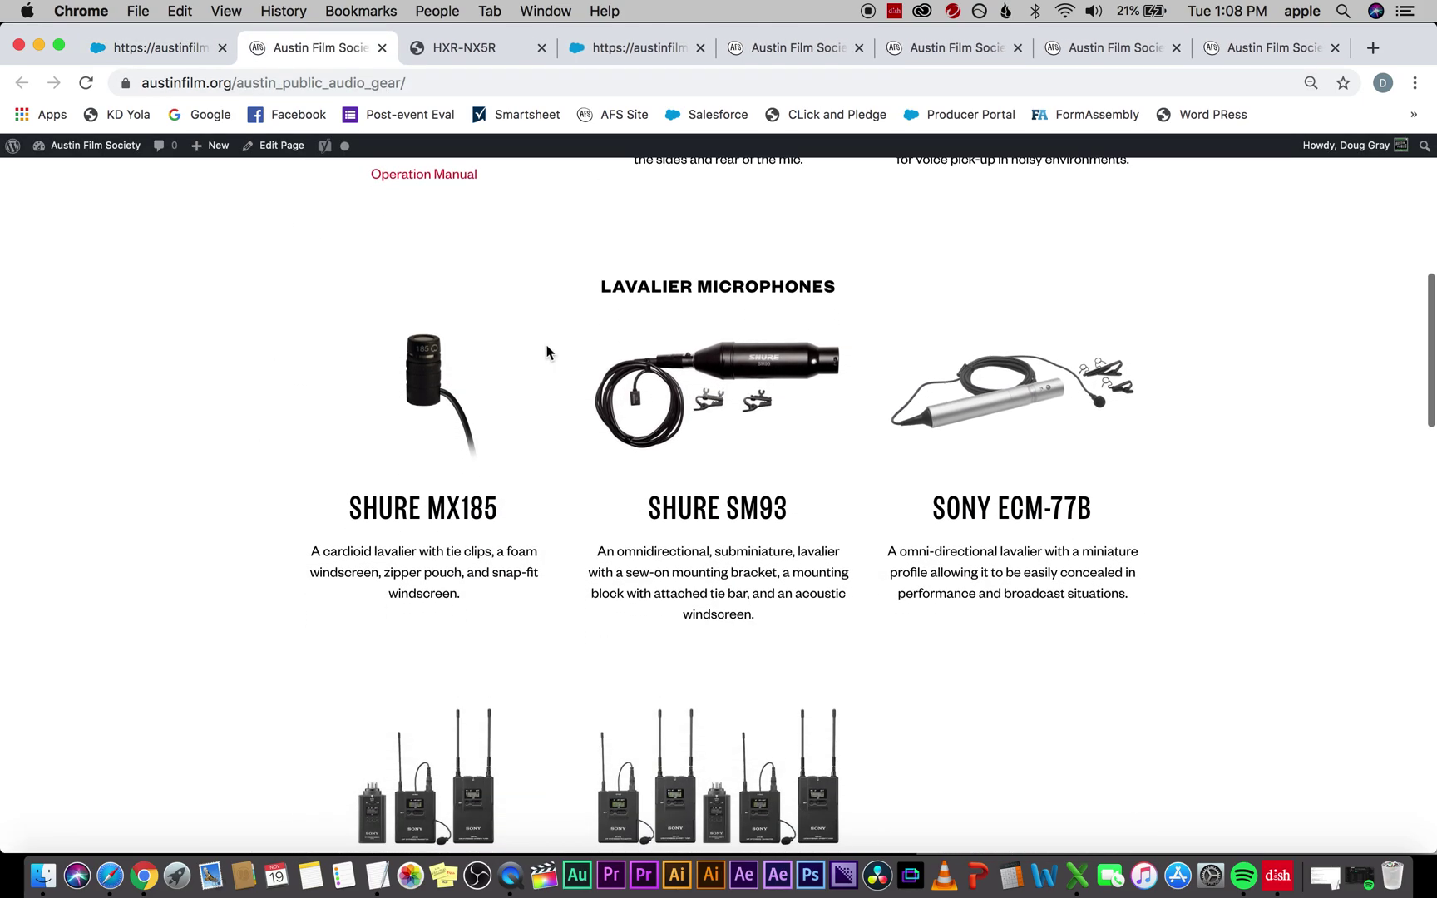
pyautogui.scroll(-12, 546, 352)
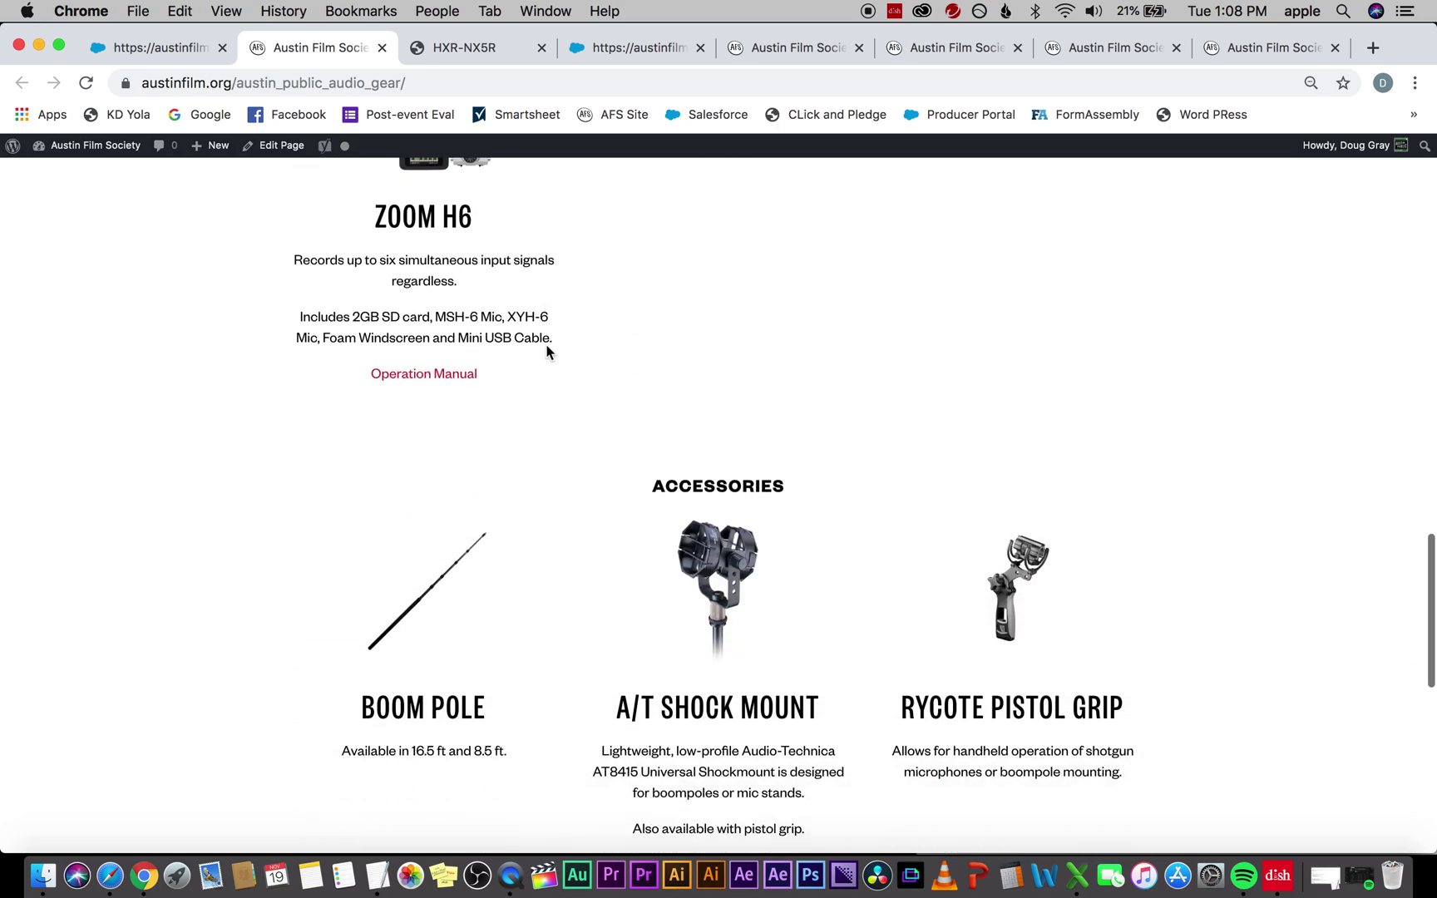
pyautogui.scroll(-3, 546, 352)
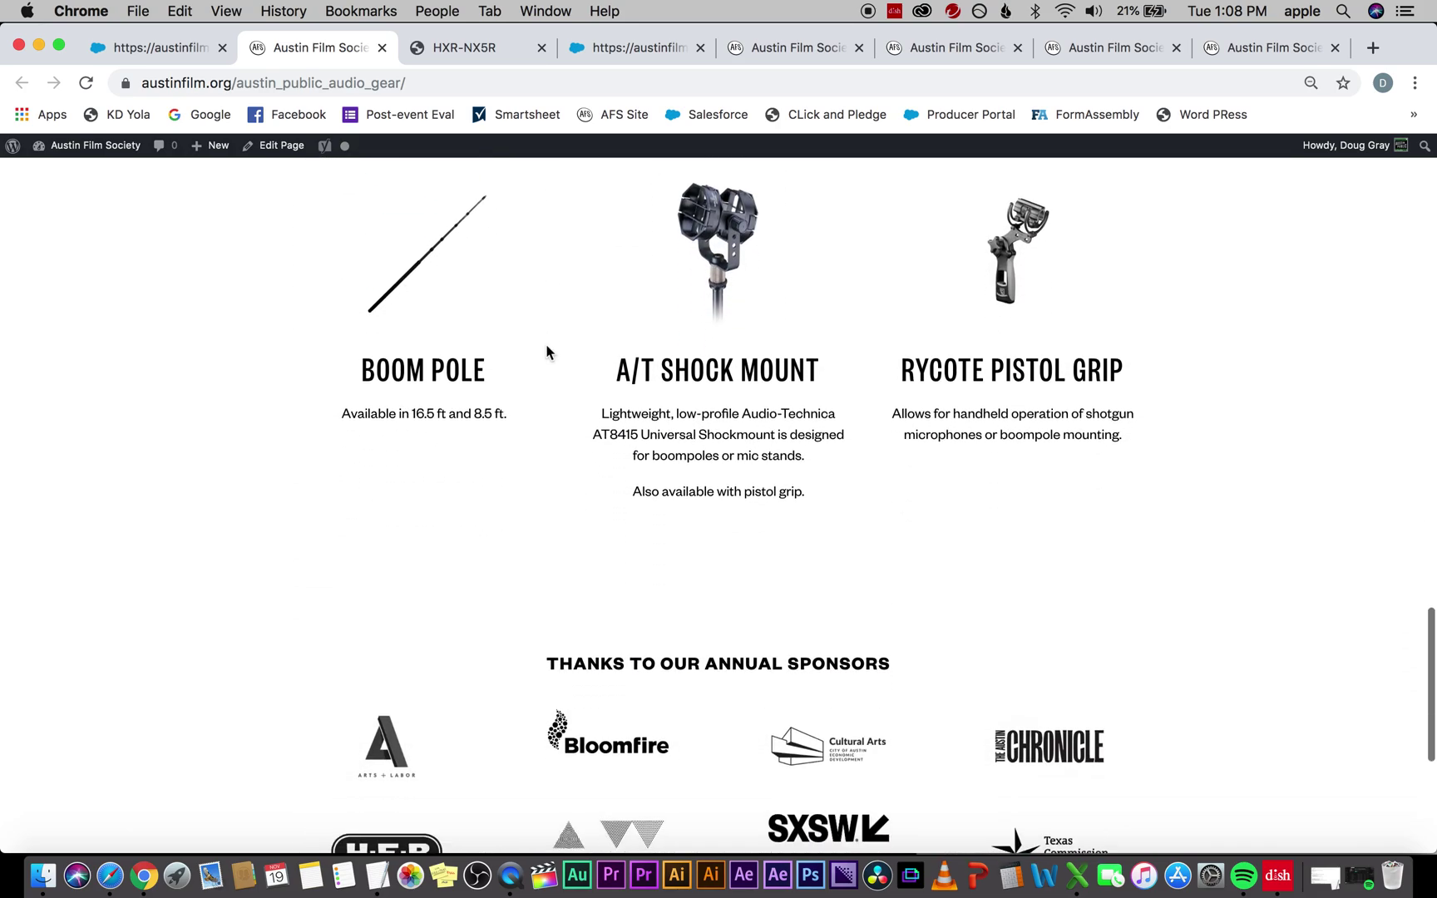
# Step: Return to the equipment reservation form, review the Field Editing Equipment list down to the HD decks, and collapse it
pyautogui.click(183, 49)
pyautogui.scroll(-5, 421, 415)
pyautogui.click(550, 391)
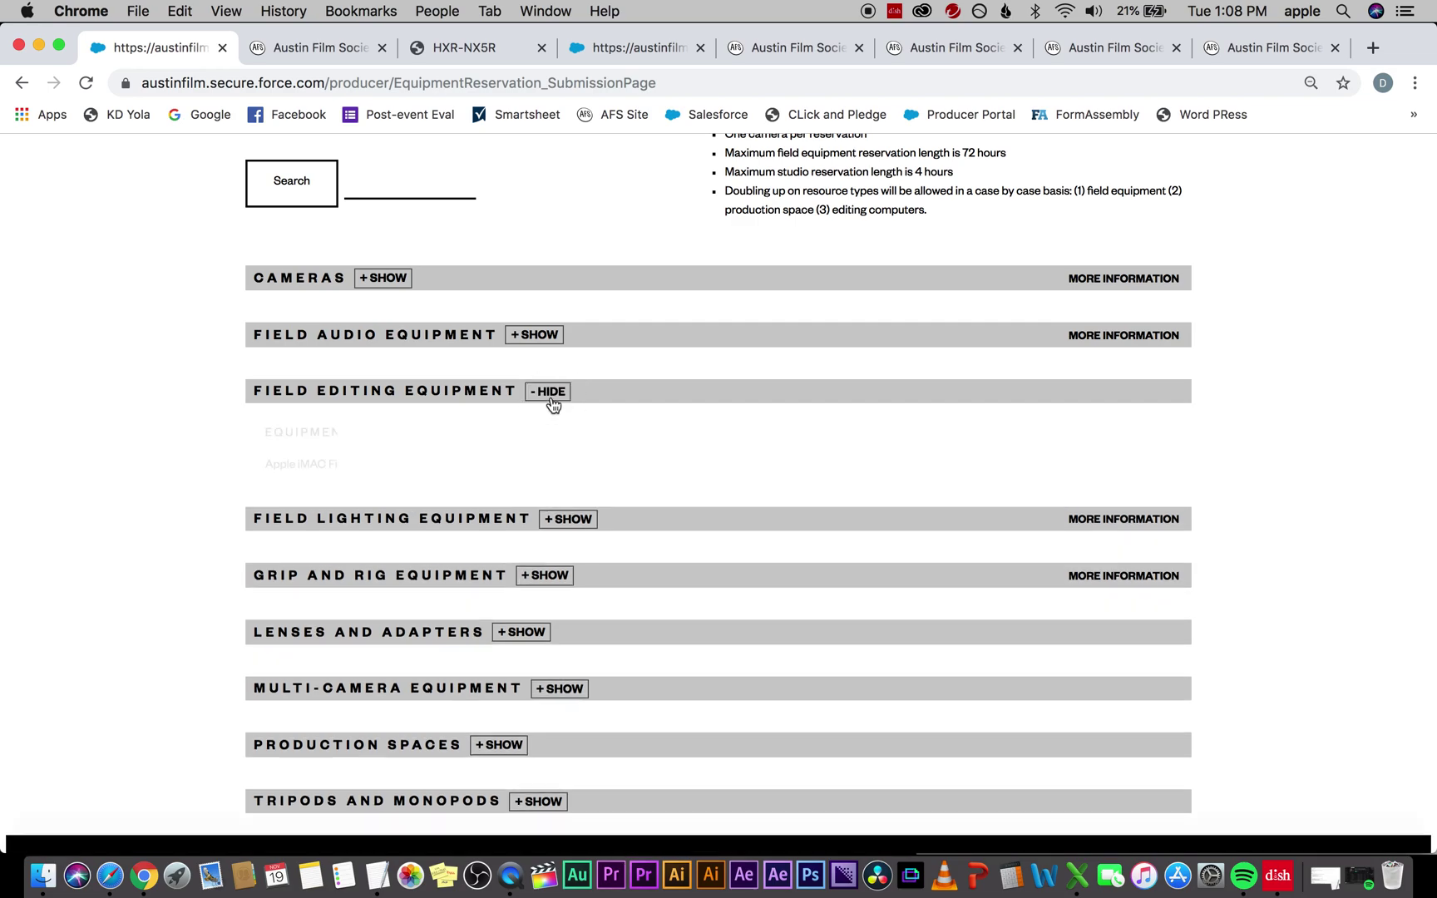
pyautogui.scroll(-1, 499, 399)
pyautogui.scroll(-3, 400, 383)
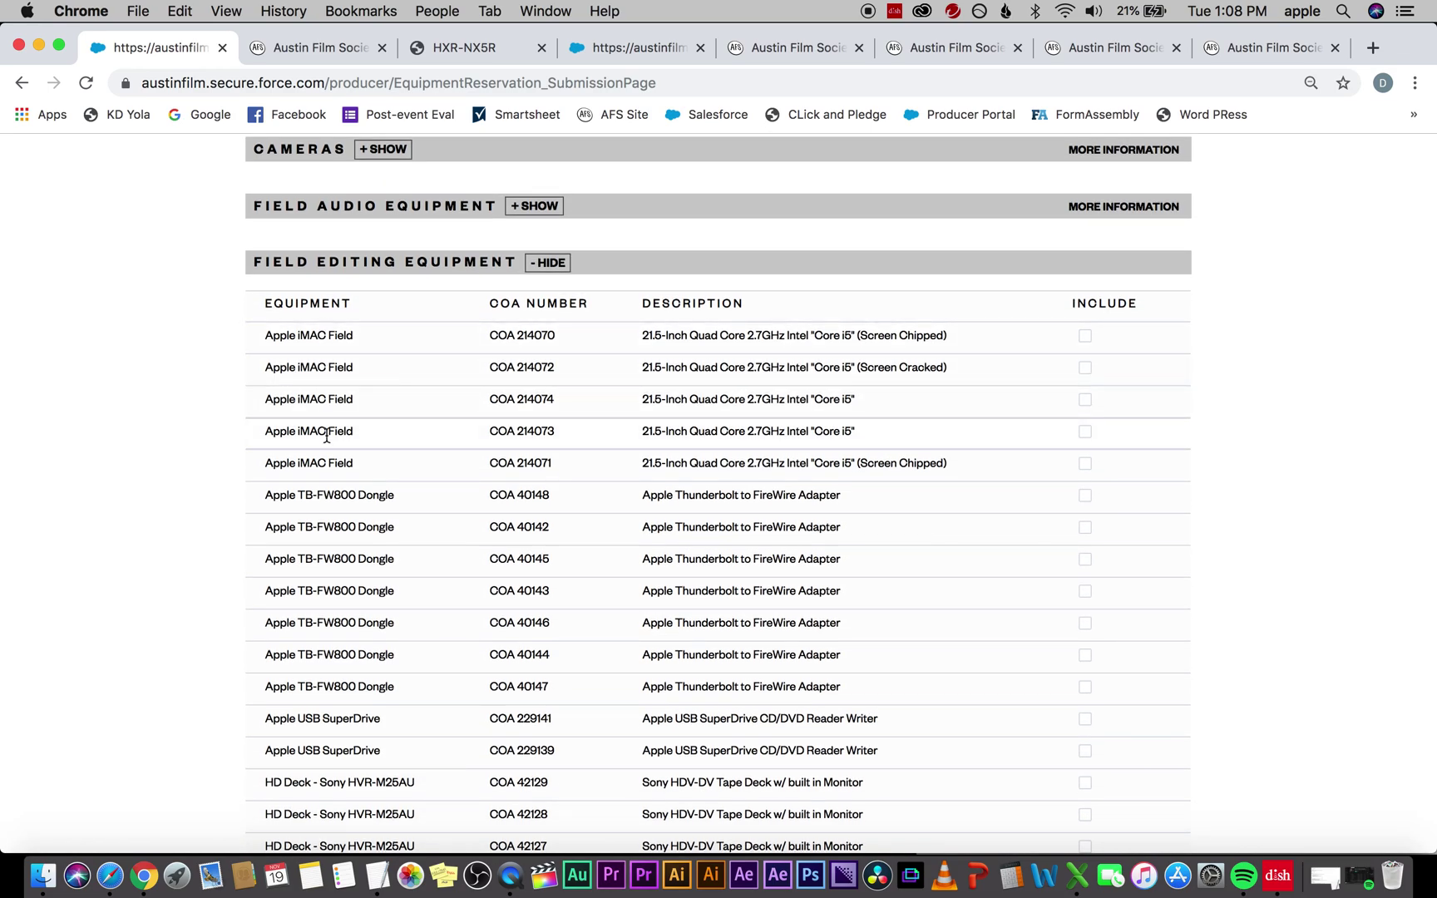
pyautogui.scroll(-3, 336, 407)
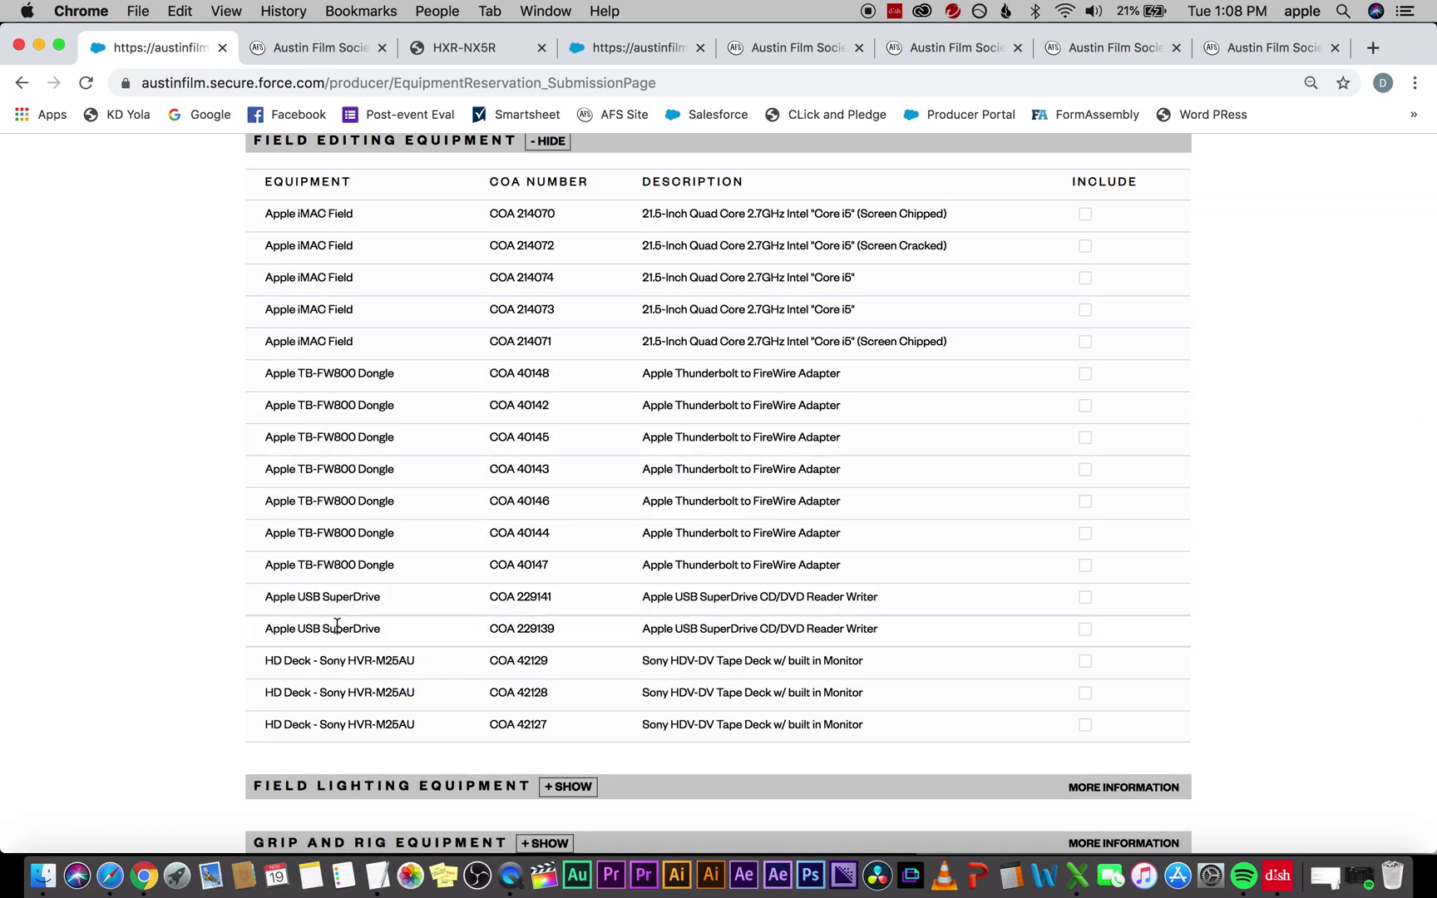
pyautogui.scroll(9, 382, 526)
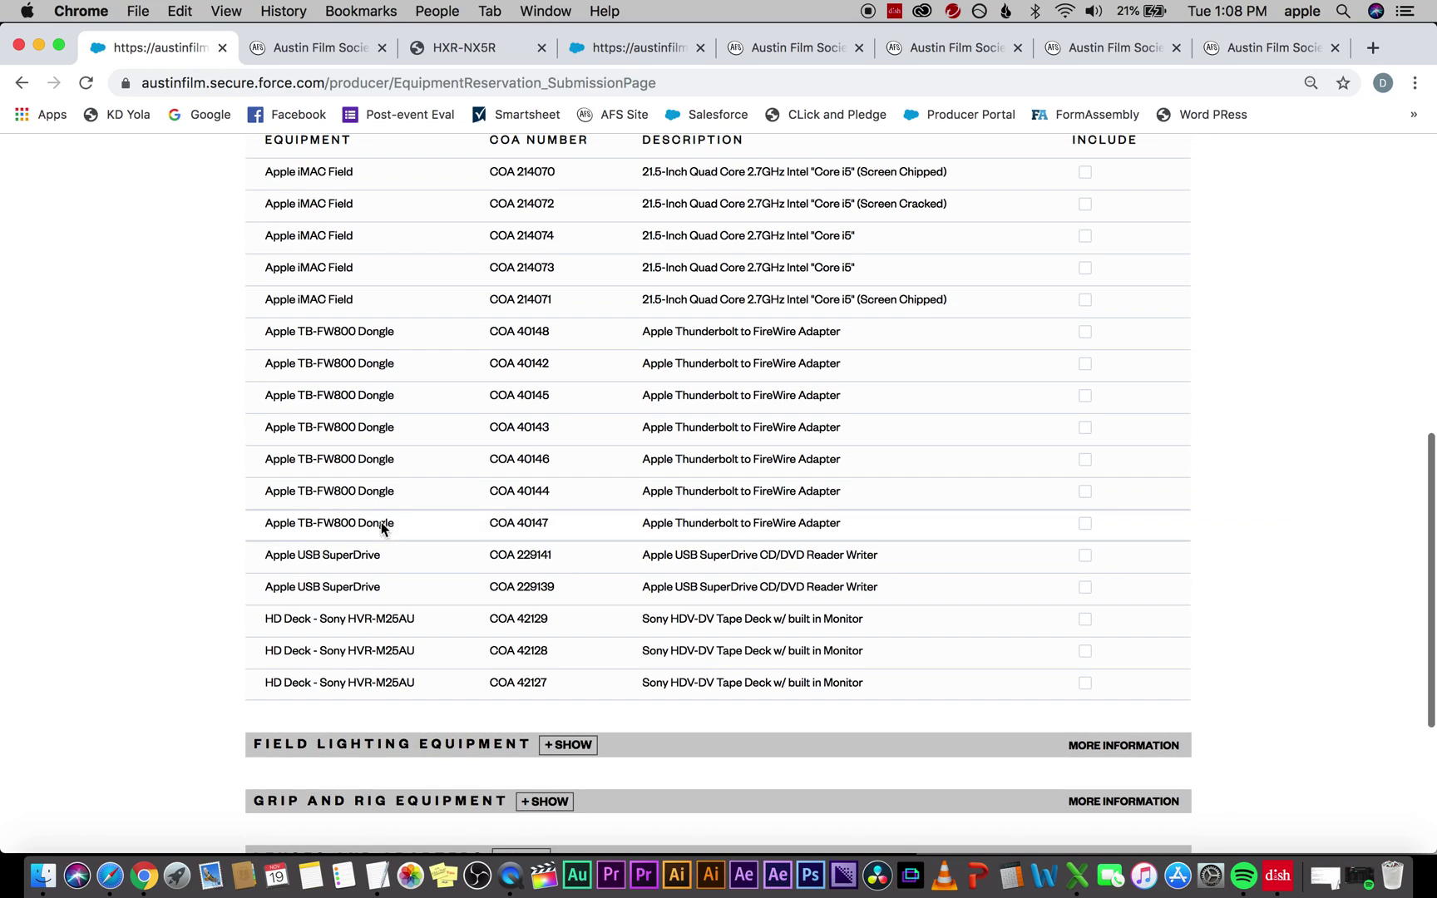
pyautogui.click(548, 539)
# Step: Expand the Field Lighting Equipment category, look through its light kits and on-camera lights, and collapse it
pyautogui.scroll(-3, 566, 490)
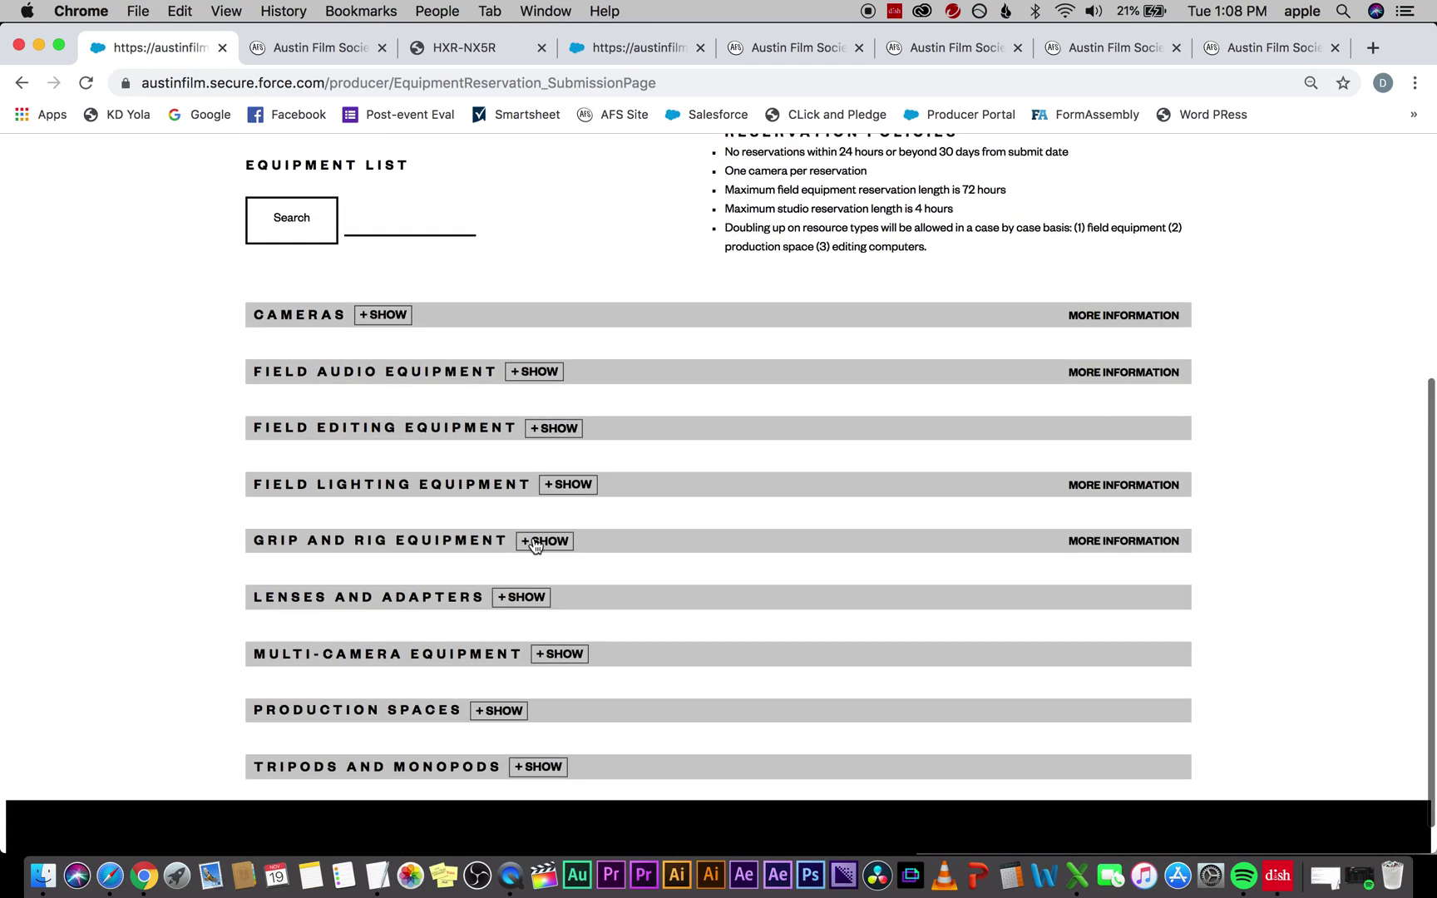
pyautogui.click(569, 485)
pyautogui.scroll(-6, 431, 499)
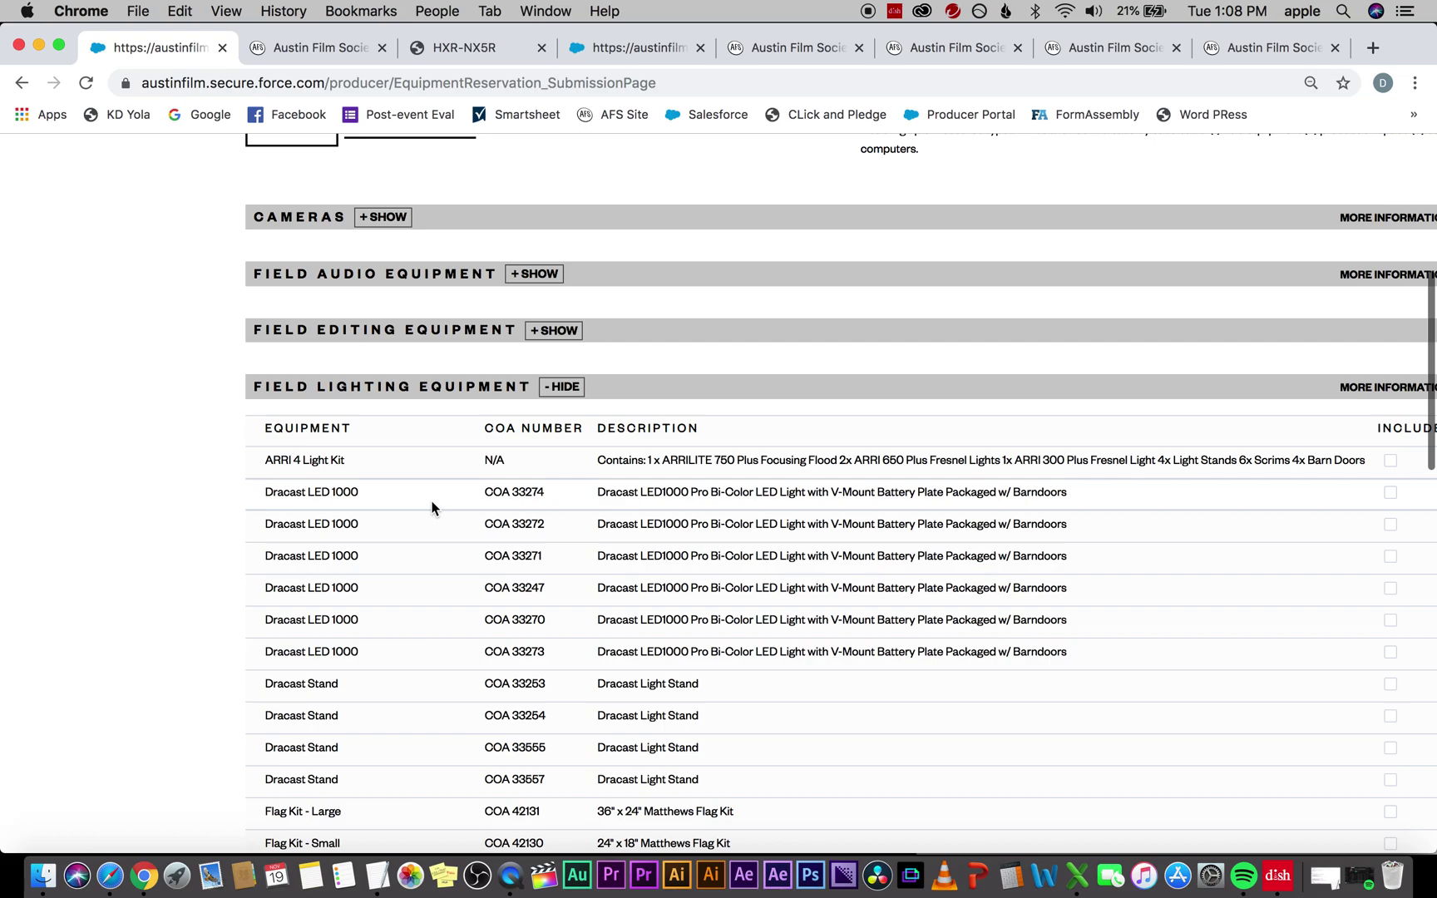
pyautogui.scroll(-8, 431, 500)
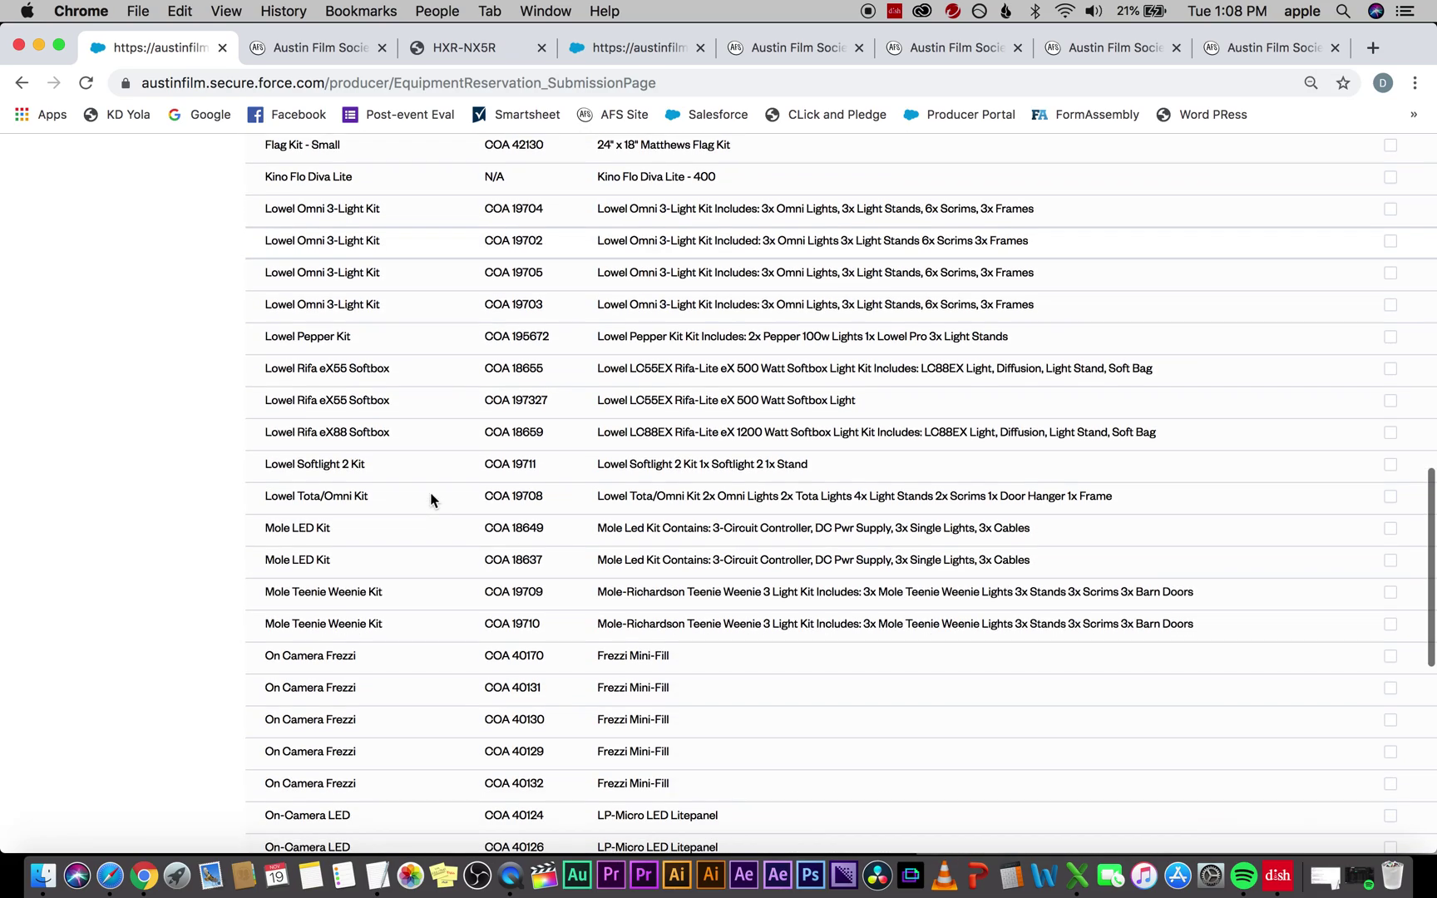
pyautogui.scroll(-1, 358, 499)
pyautogui.scroll(13, 356, 515)
pyautogui.scroll(3, 349, 521)
pyautogui.click(562, 647)
# Step: Open the information page for Field Lighting Equipment and look through the light kits down to the reflectors
pyautogui.click(1092, 650)
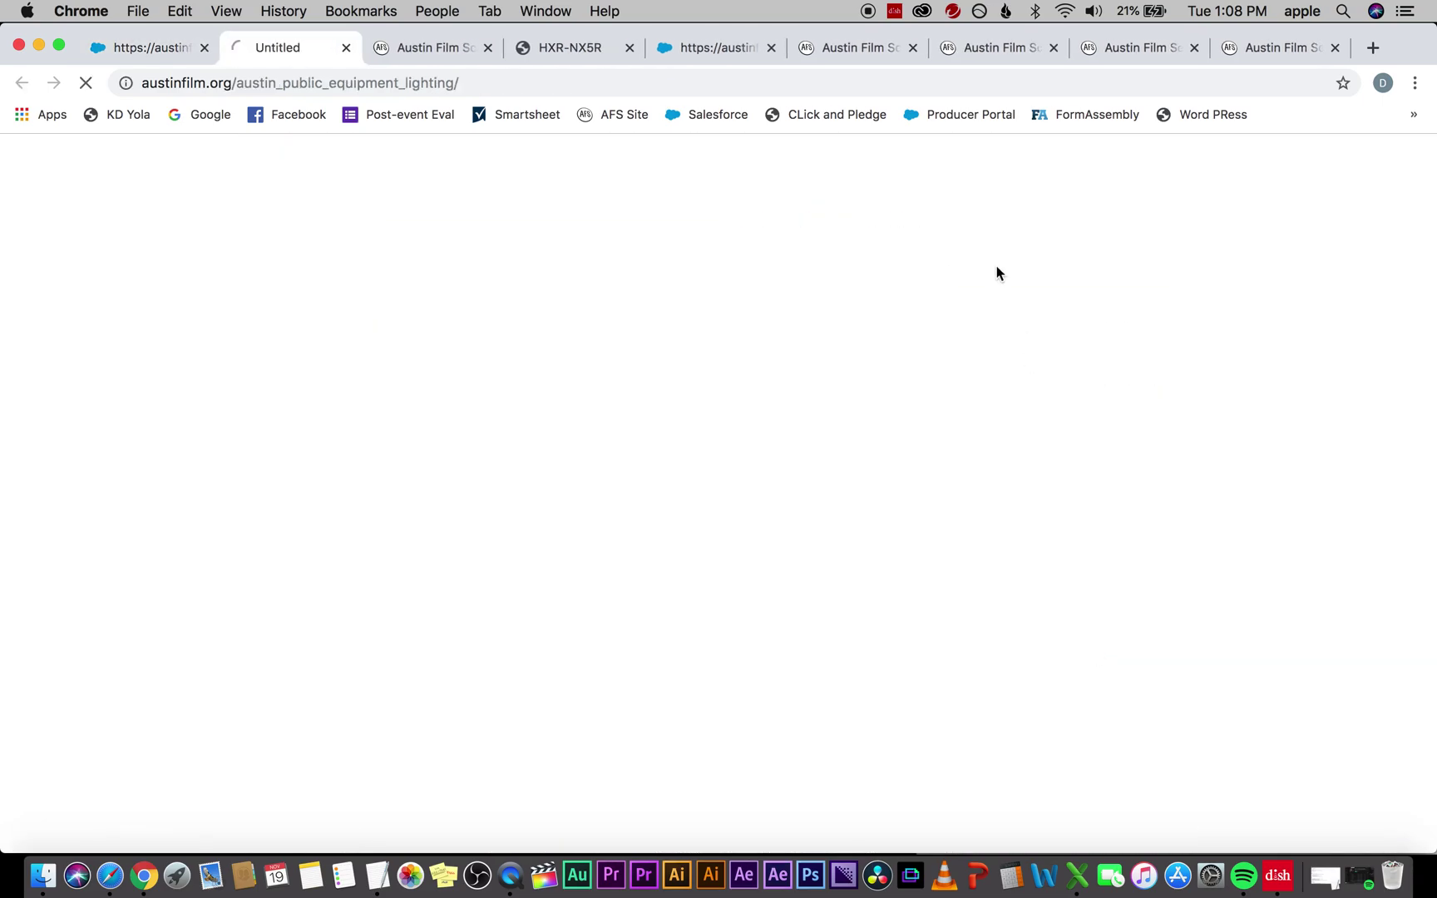
pyautogui.scroll(-2, 817, 341)
pyautogui.scroll(-9, 817, 341)
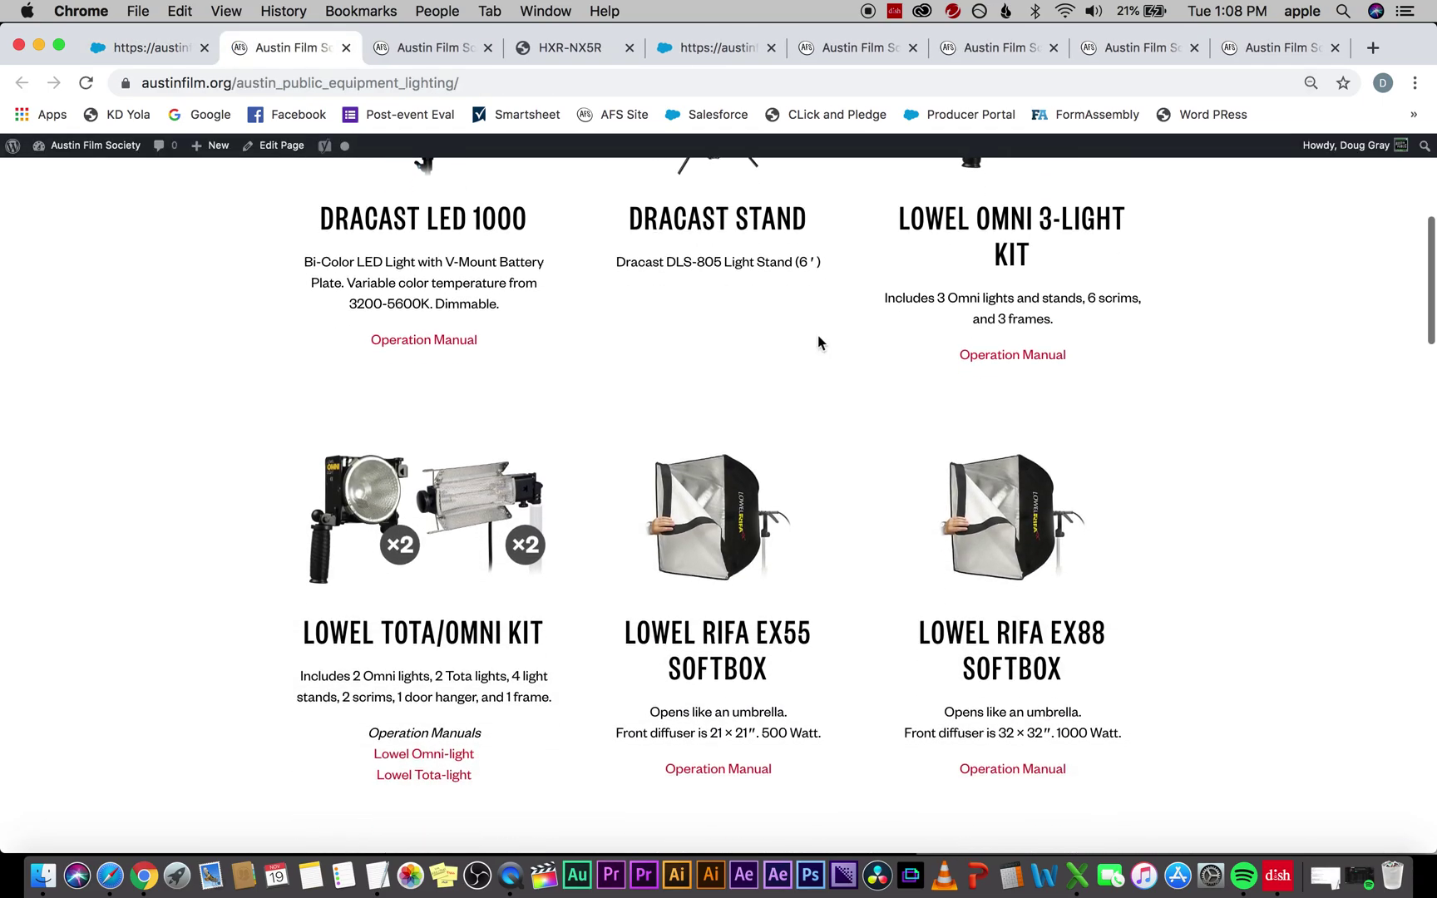
pyautogui.scroll(-12, 817, 340)
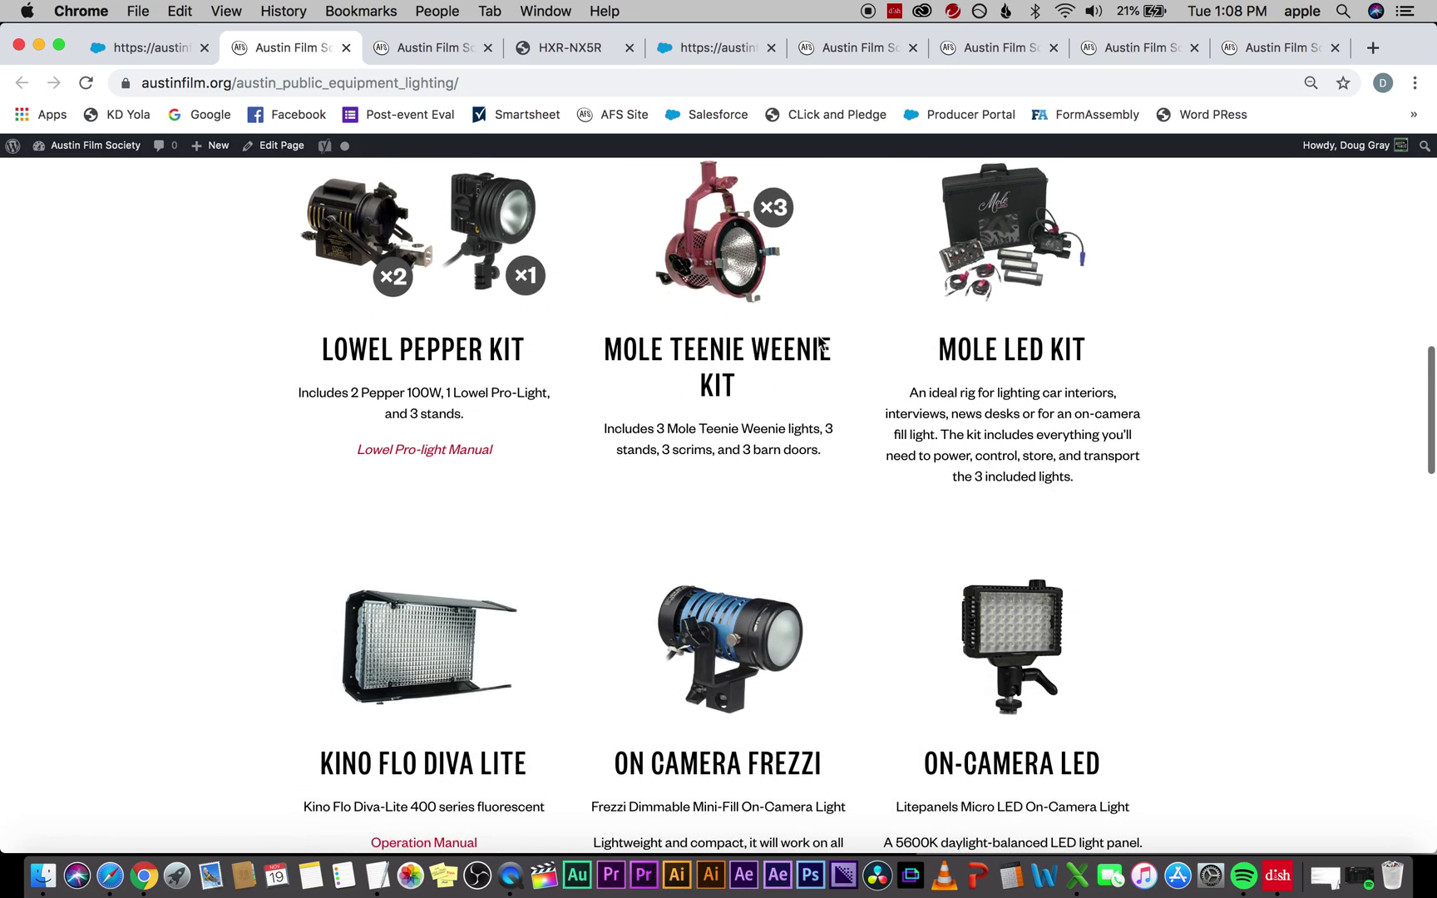
pyautogui.scroll(-10, 817, 341)
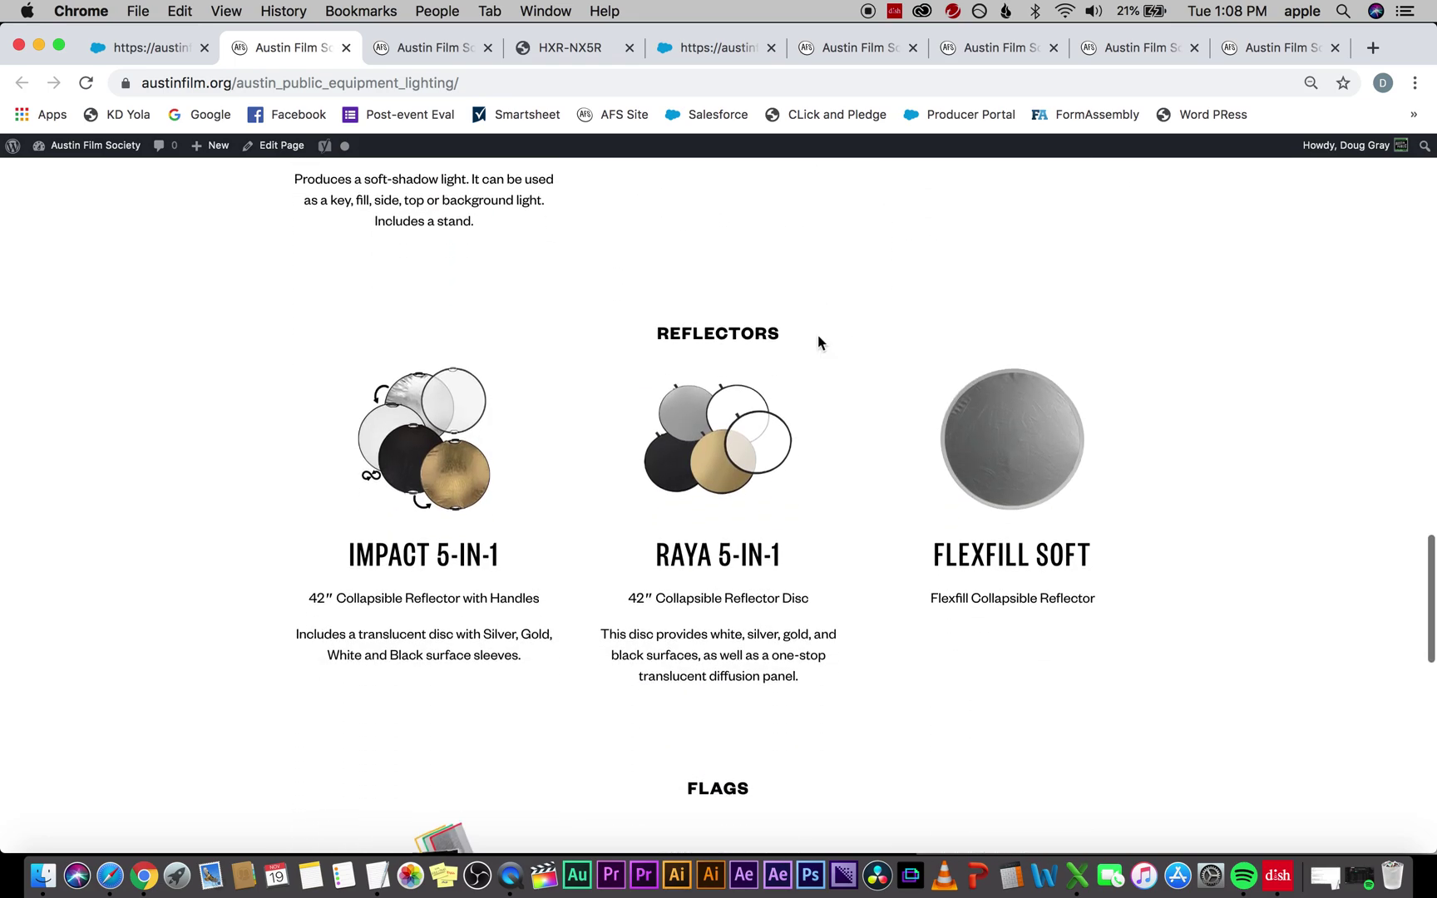
# Step: Return to the reservation form, review the Grip and Rig Equipment list down to the VariZoom Solo Jib, and collapse it
pyautogui.click(152, 52)
pyautogui.scroll(-5, 394, 430)
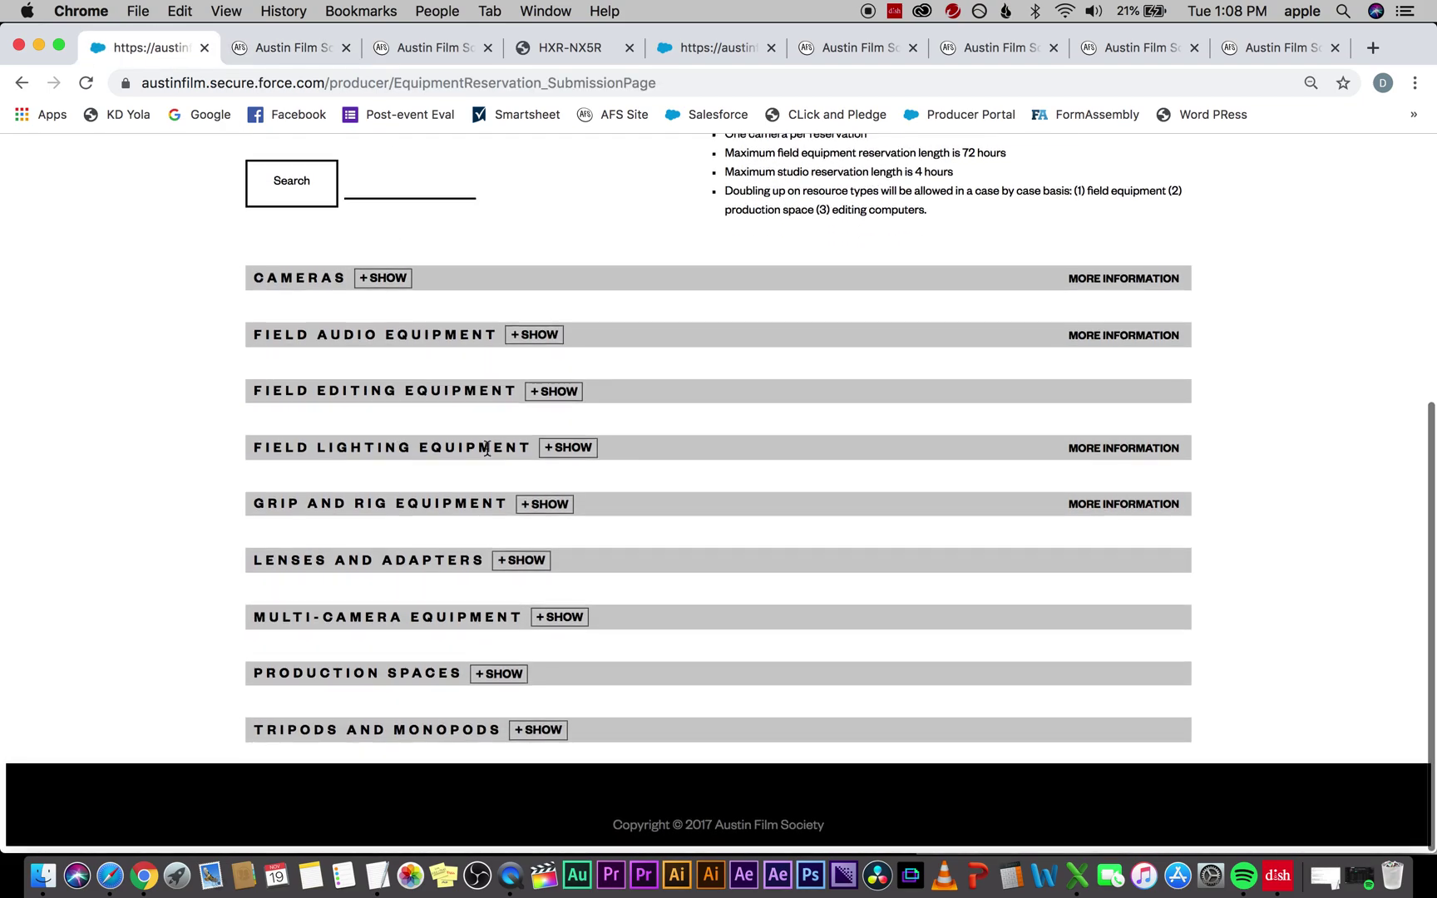
pyautogui.click(545, 504)
pyautogui.scroll(-2, 548, 459)
pyautogui.scroll(-4, 638, 473)
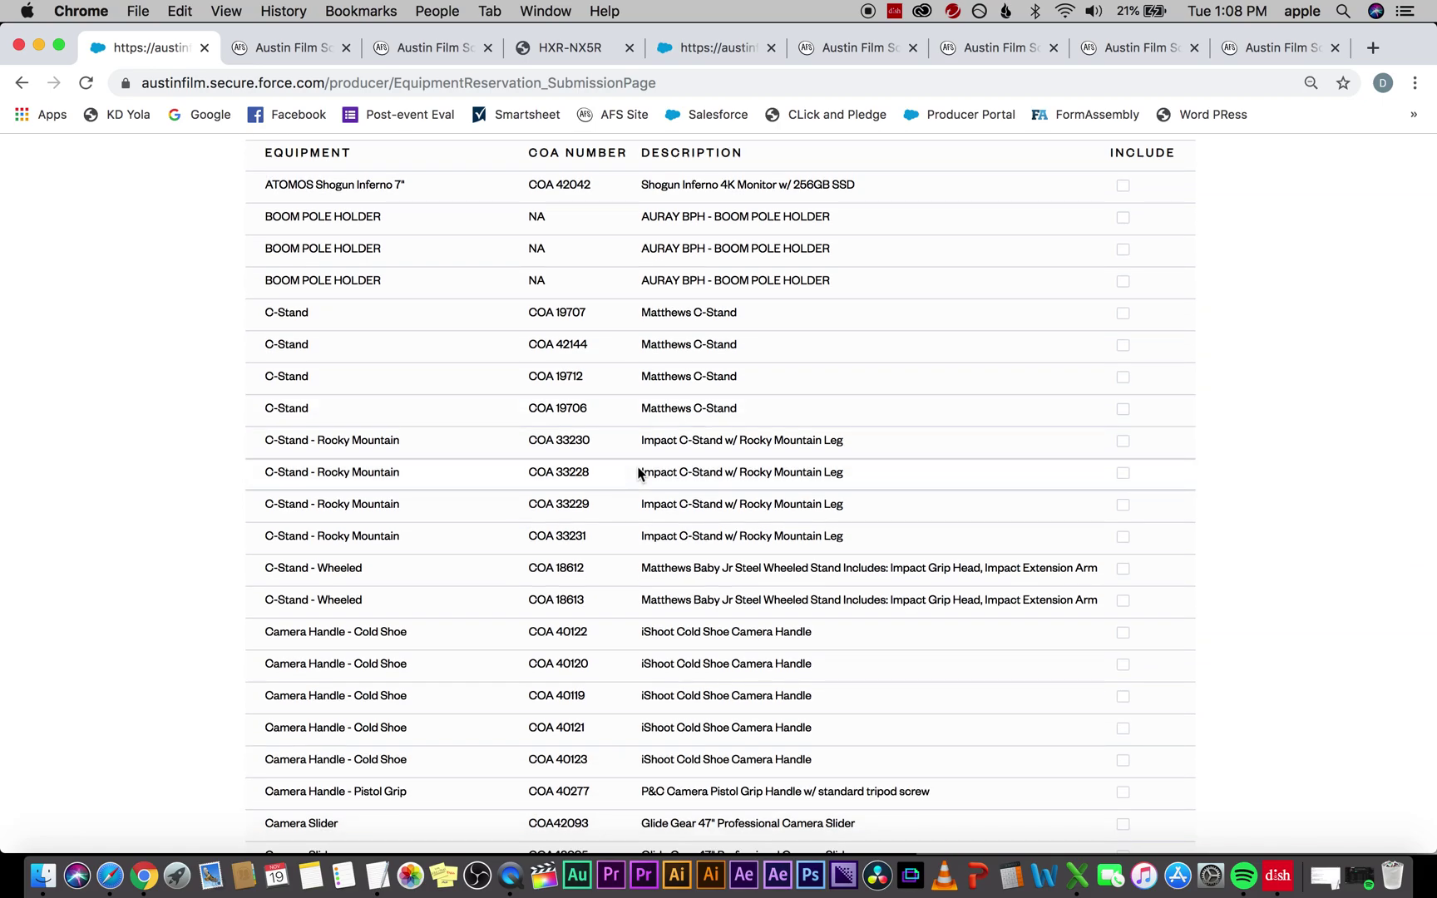
pyautogui.scroll(-4, 638, 472)
pyautogui.scroll(-6, 639, 472)
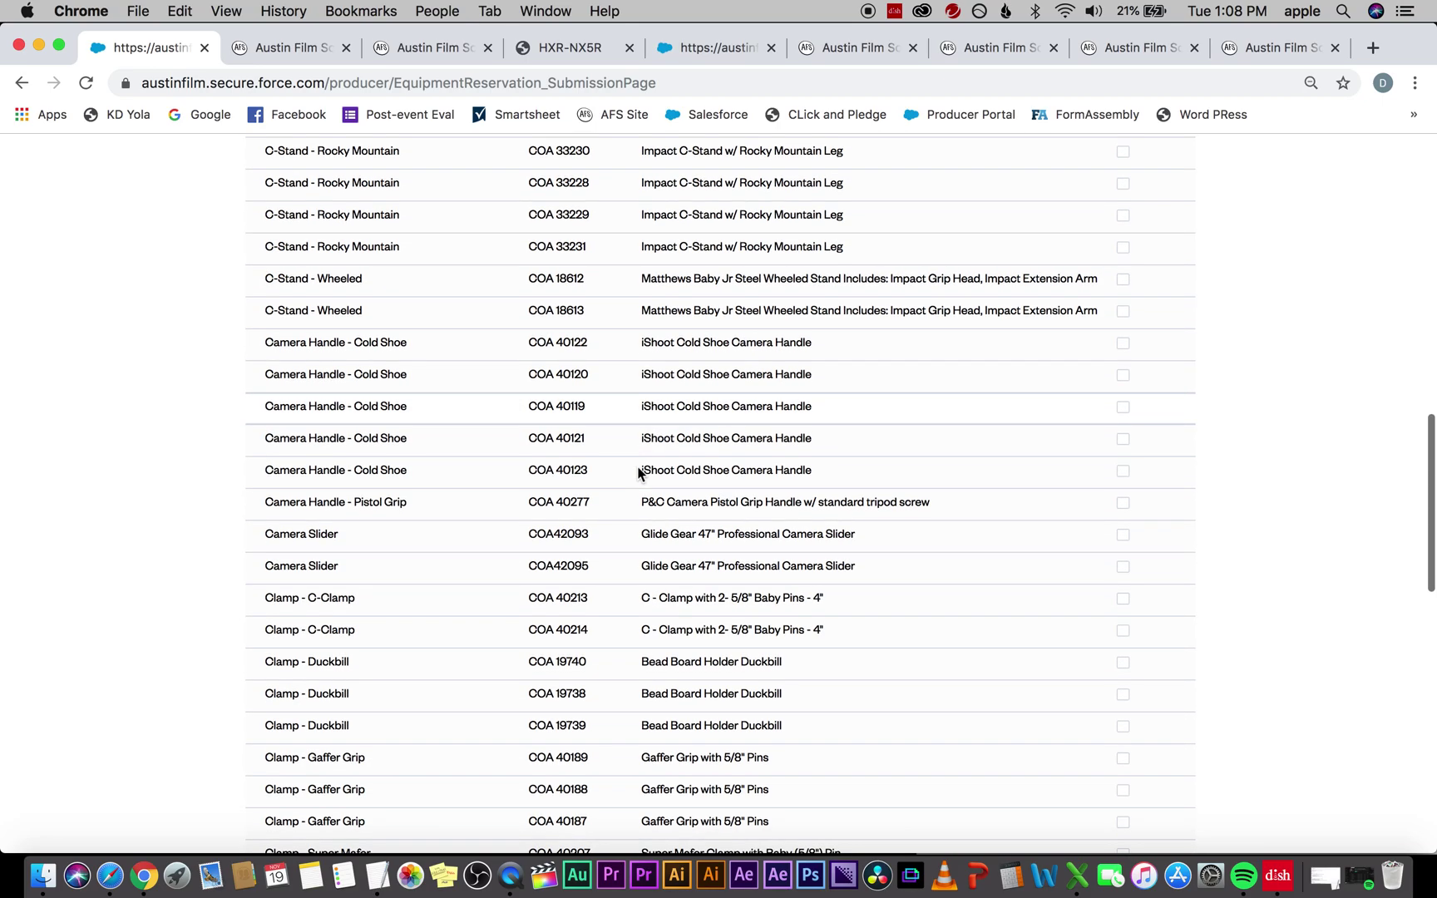
pyautogui.scroll(-7, 639, 472)
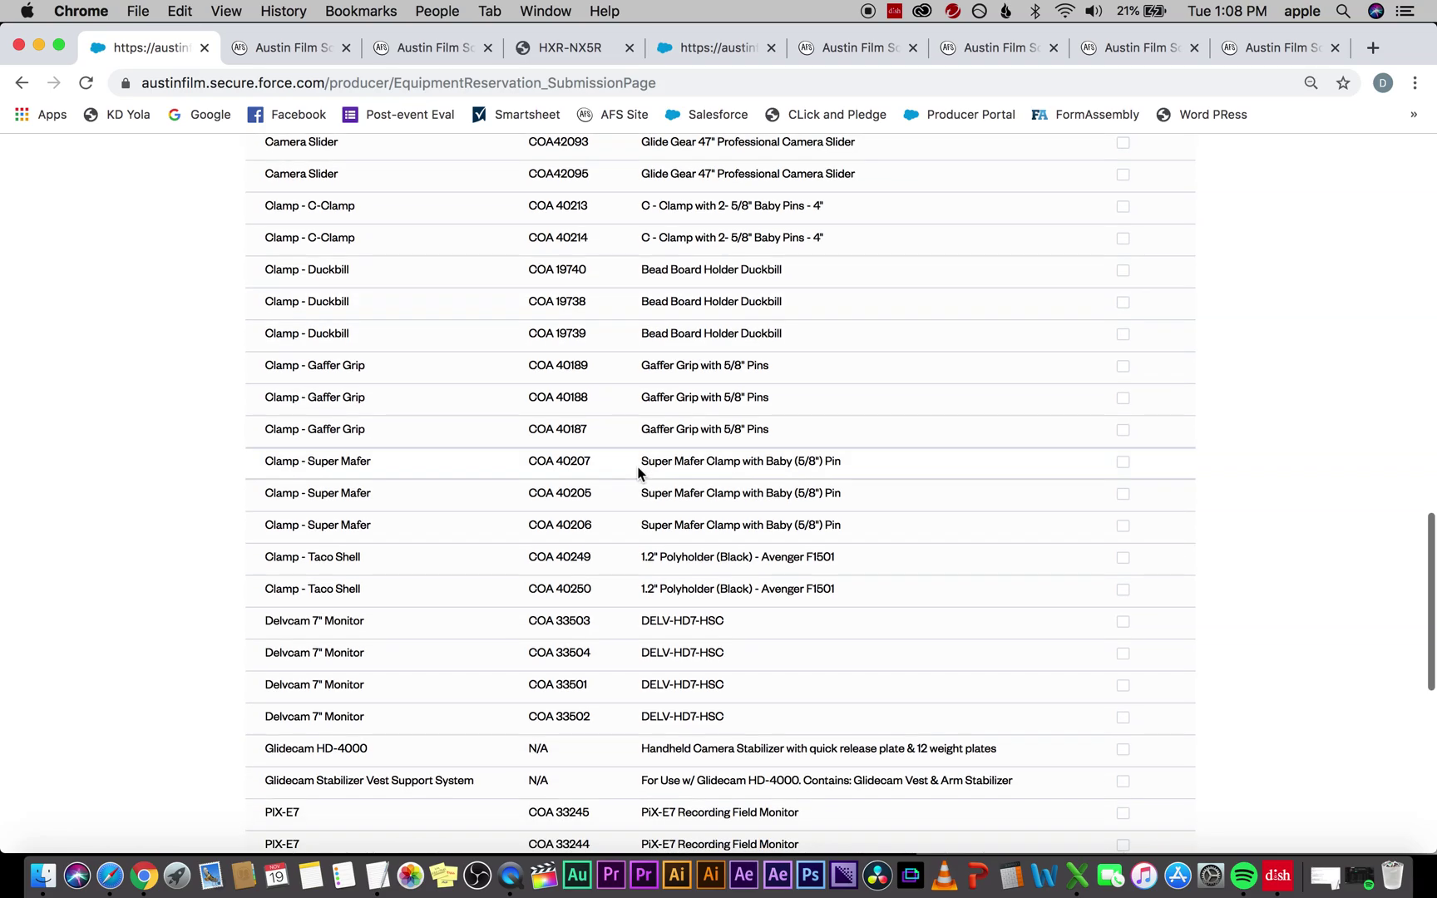
pyautogui.scroll(-2, 638, 472)
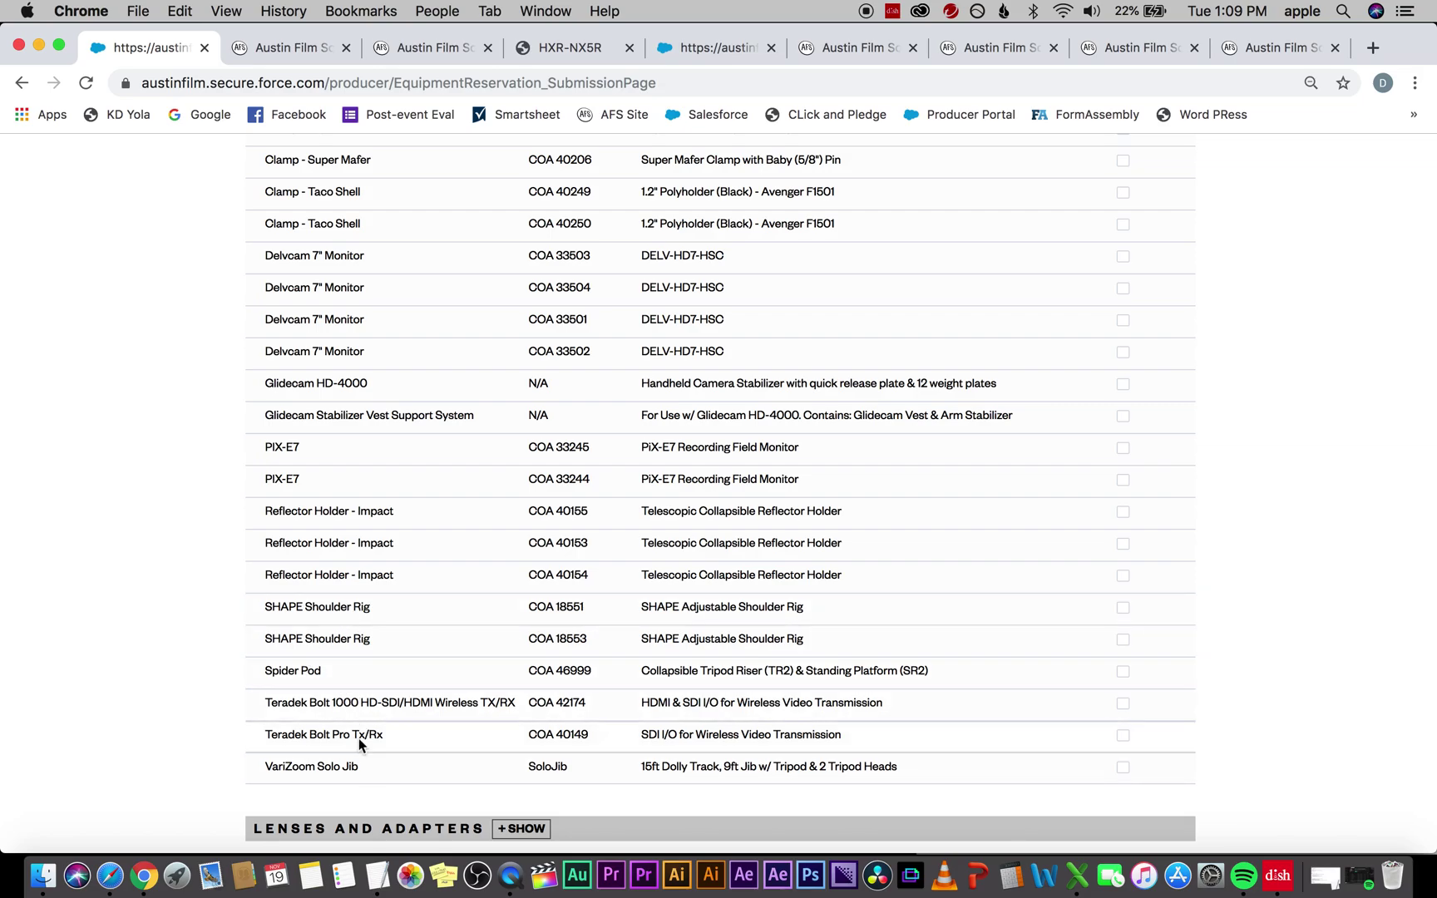
pyautogui.scroll(15, 651, 673)
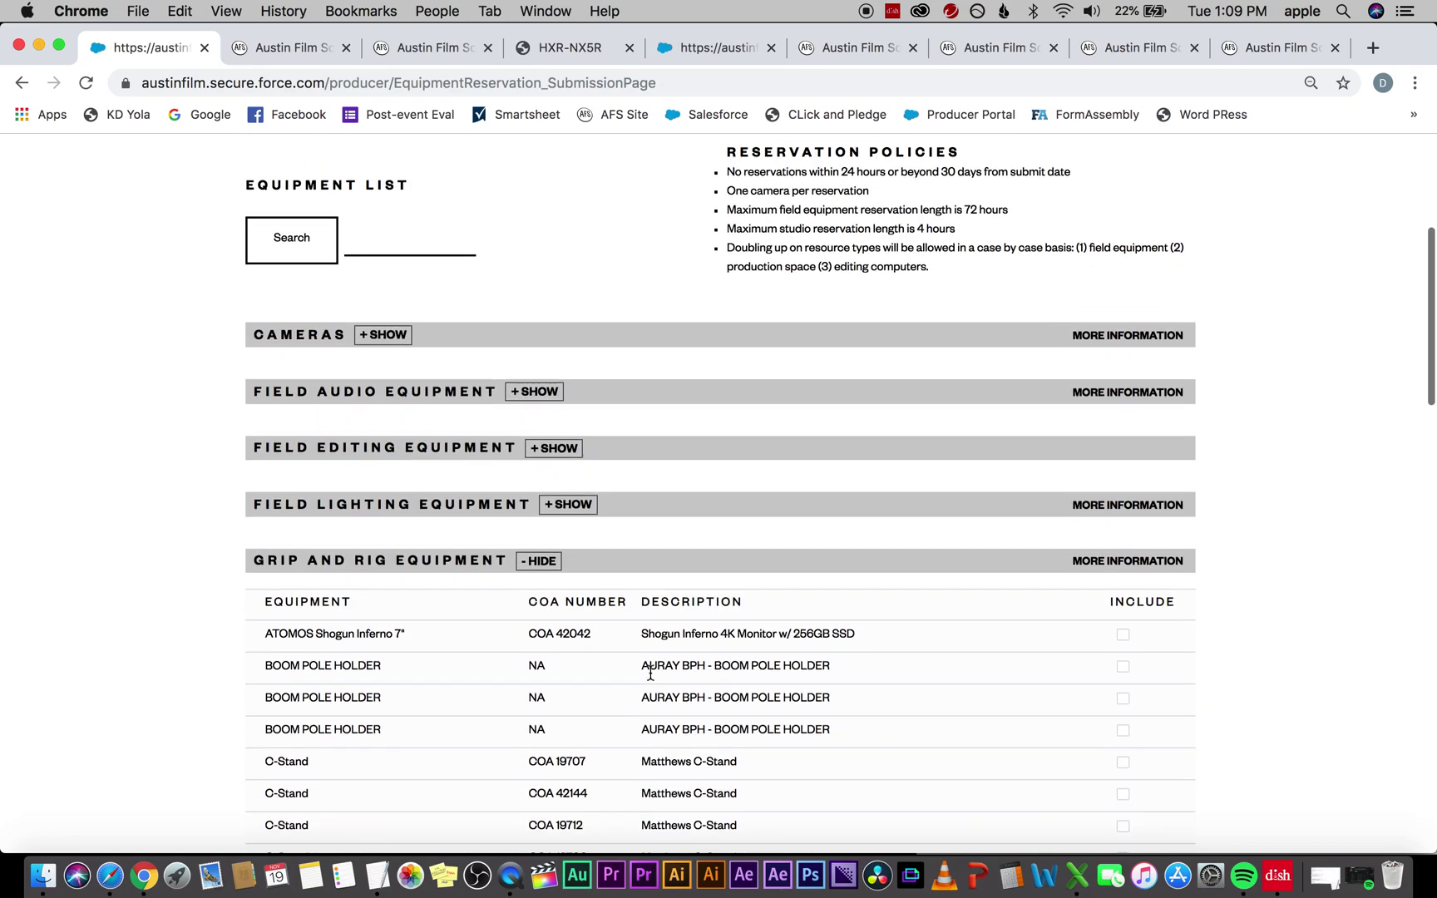
pyautogui.click(546, 567)
# Step: Open the information page for Grip and Rig Equipment and examine its stands, clamps, stabilizers, monitors and wireless transmitters down to the page end
pyautogui.click(1094, 559)
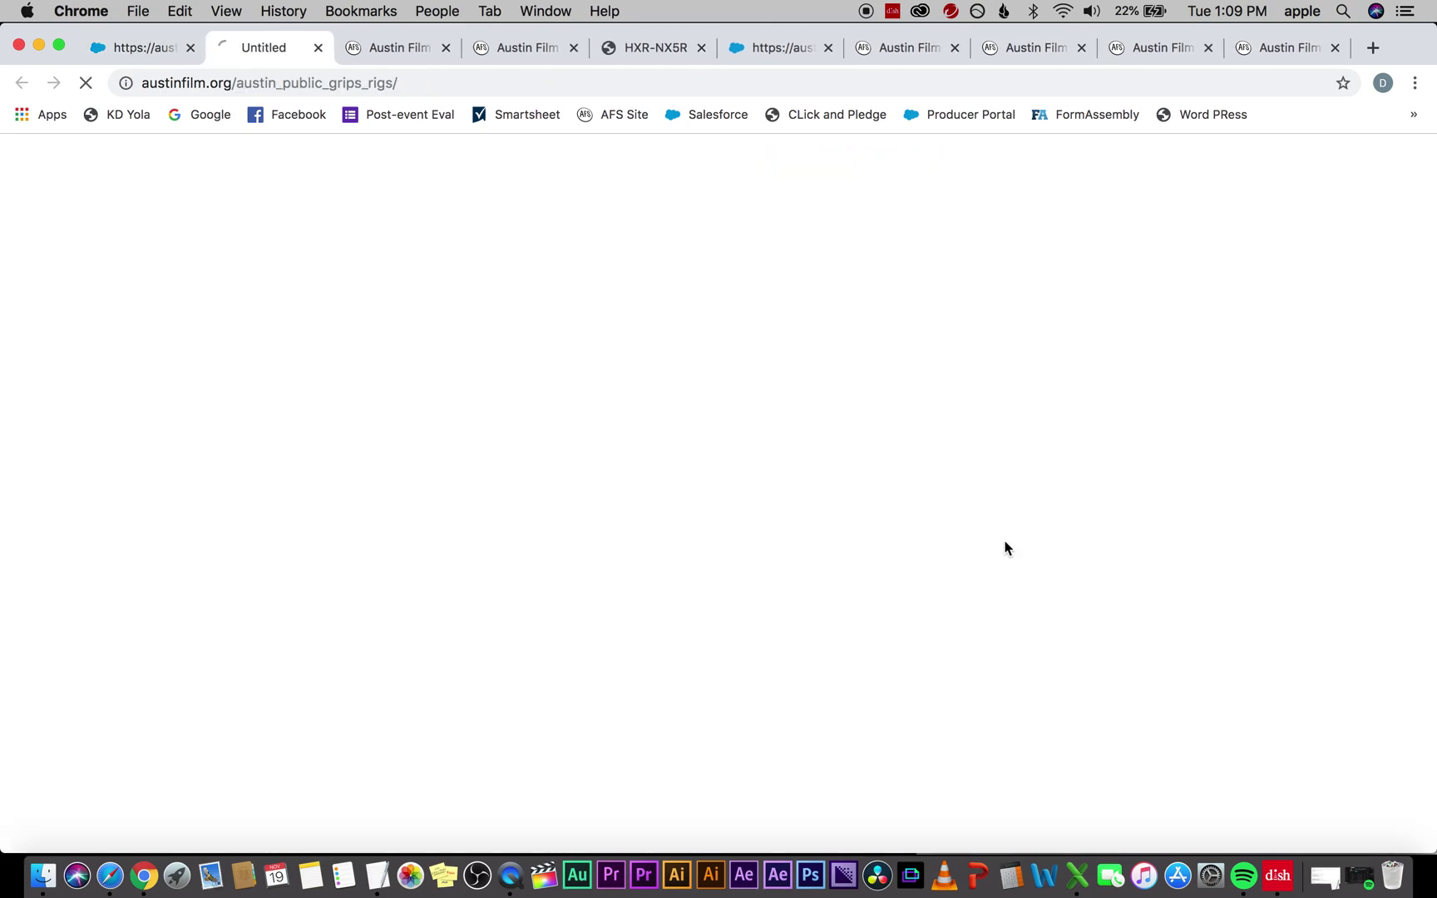
pyautogui.scroll(-2, 1013, 378)
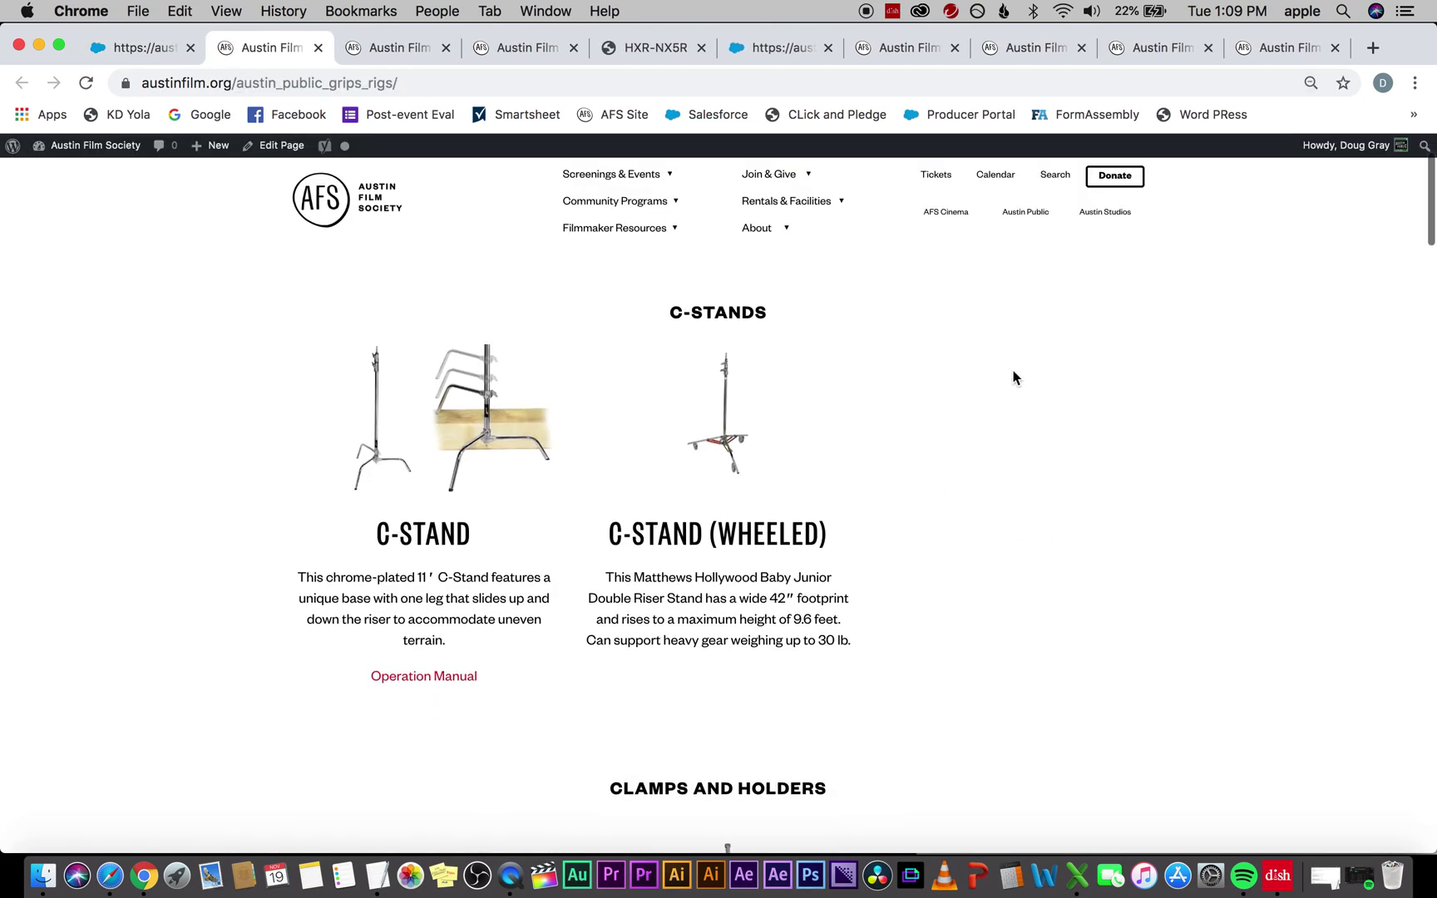
pyautogui.scroll(-10, 1013, 378)
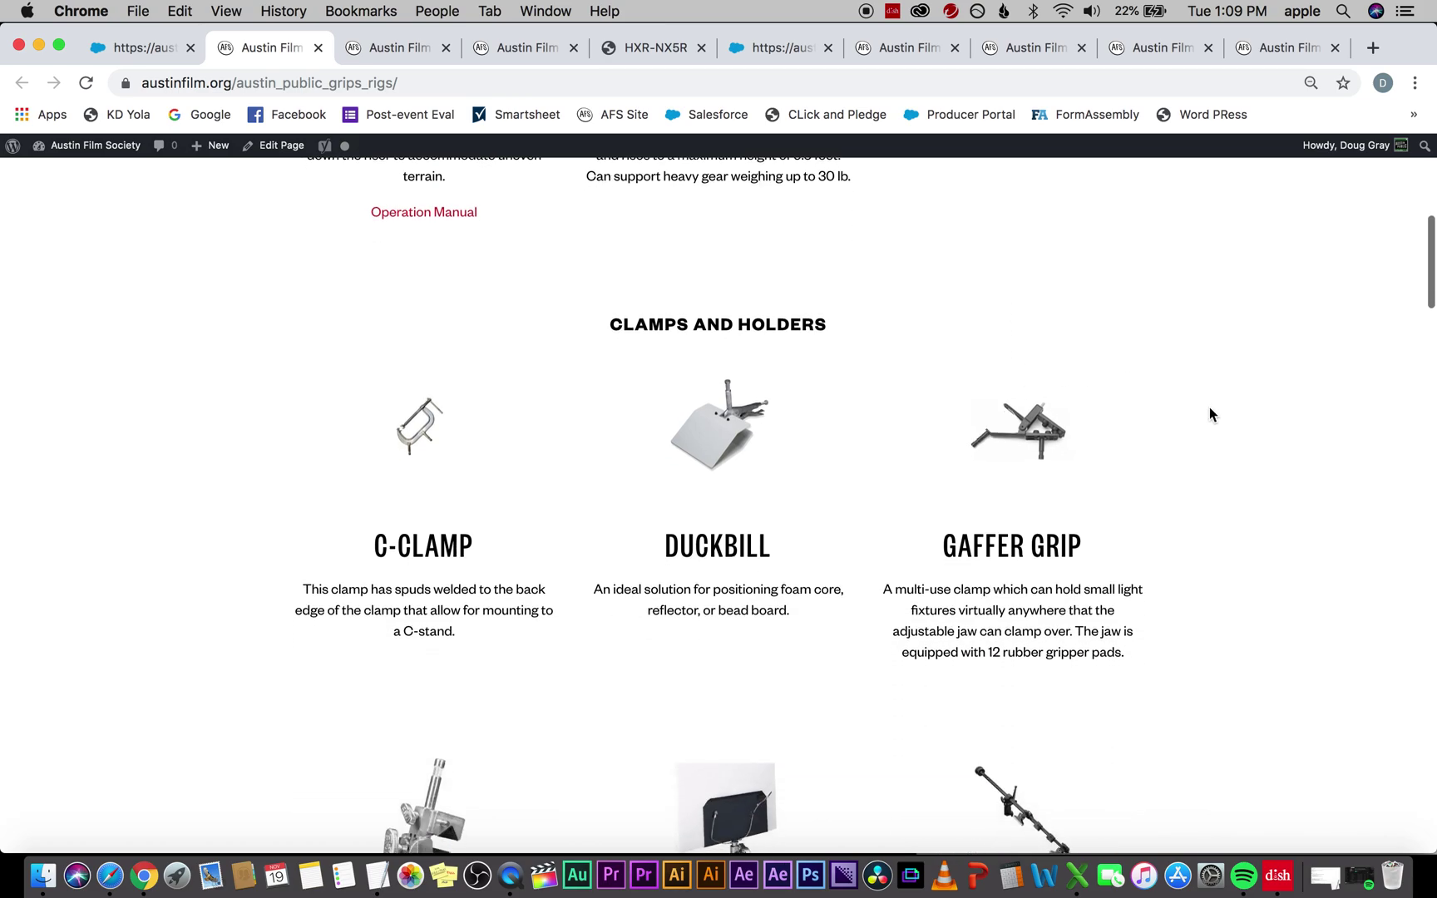
pyautogui.scroll(-10, 1209, 408)
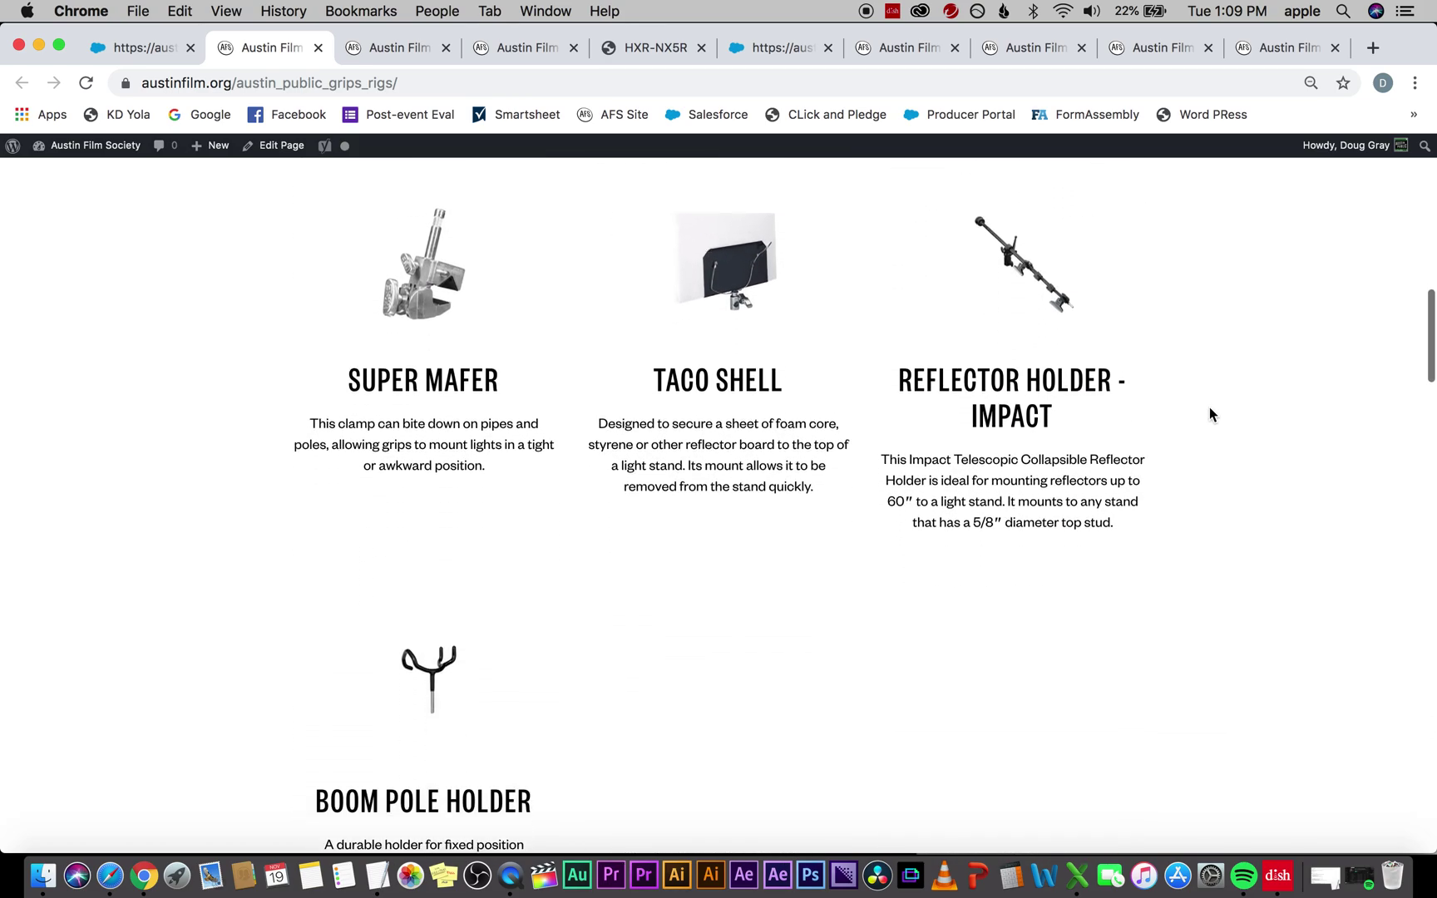
pyautogui.scroll(-12, 1209, 408)
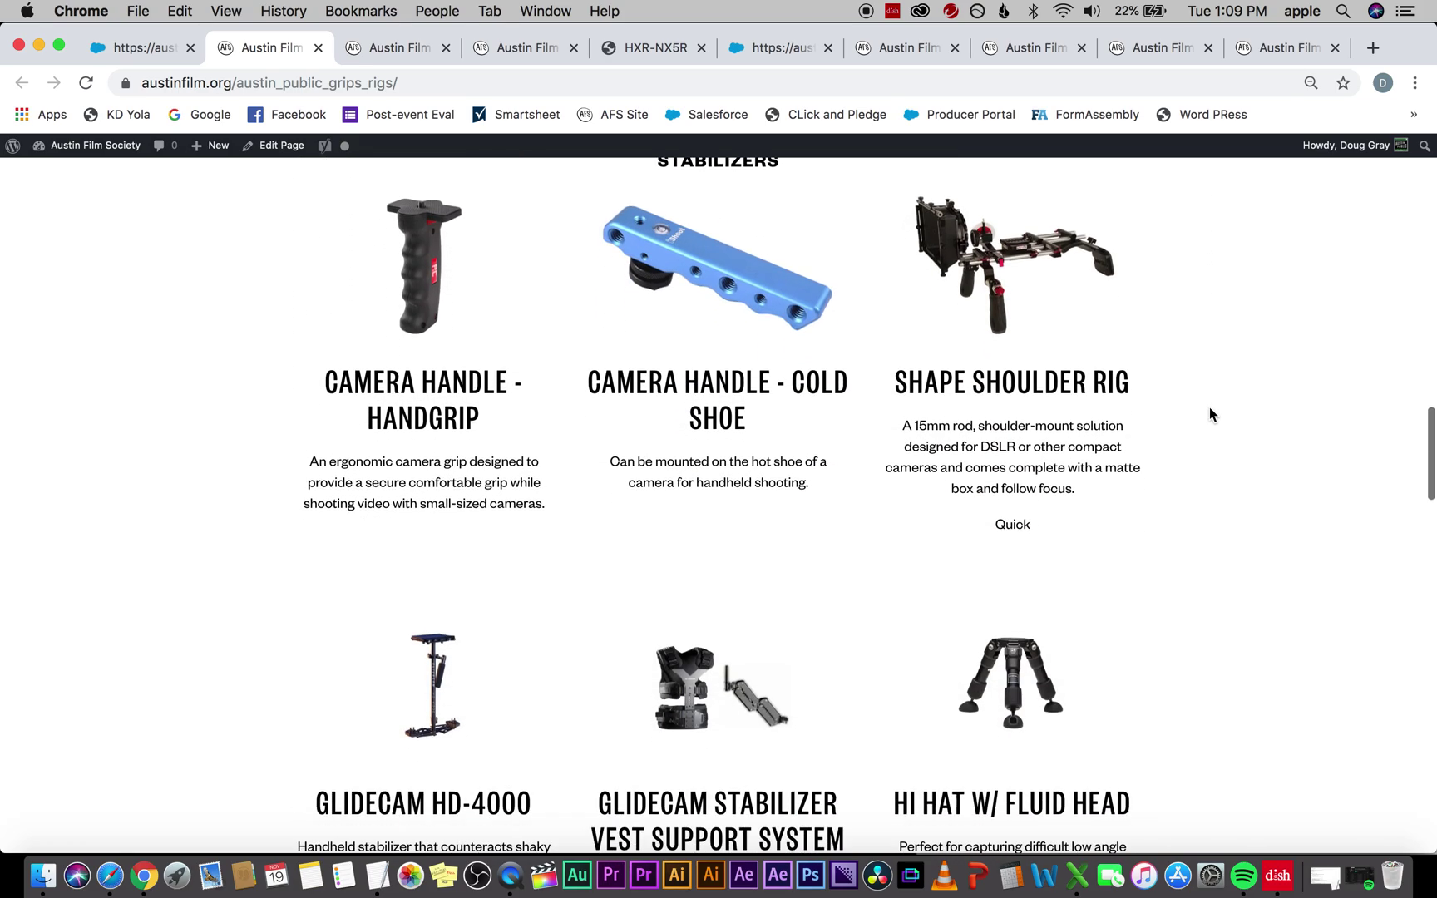
pyautogui.scroll(-8, 1208, 413)
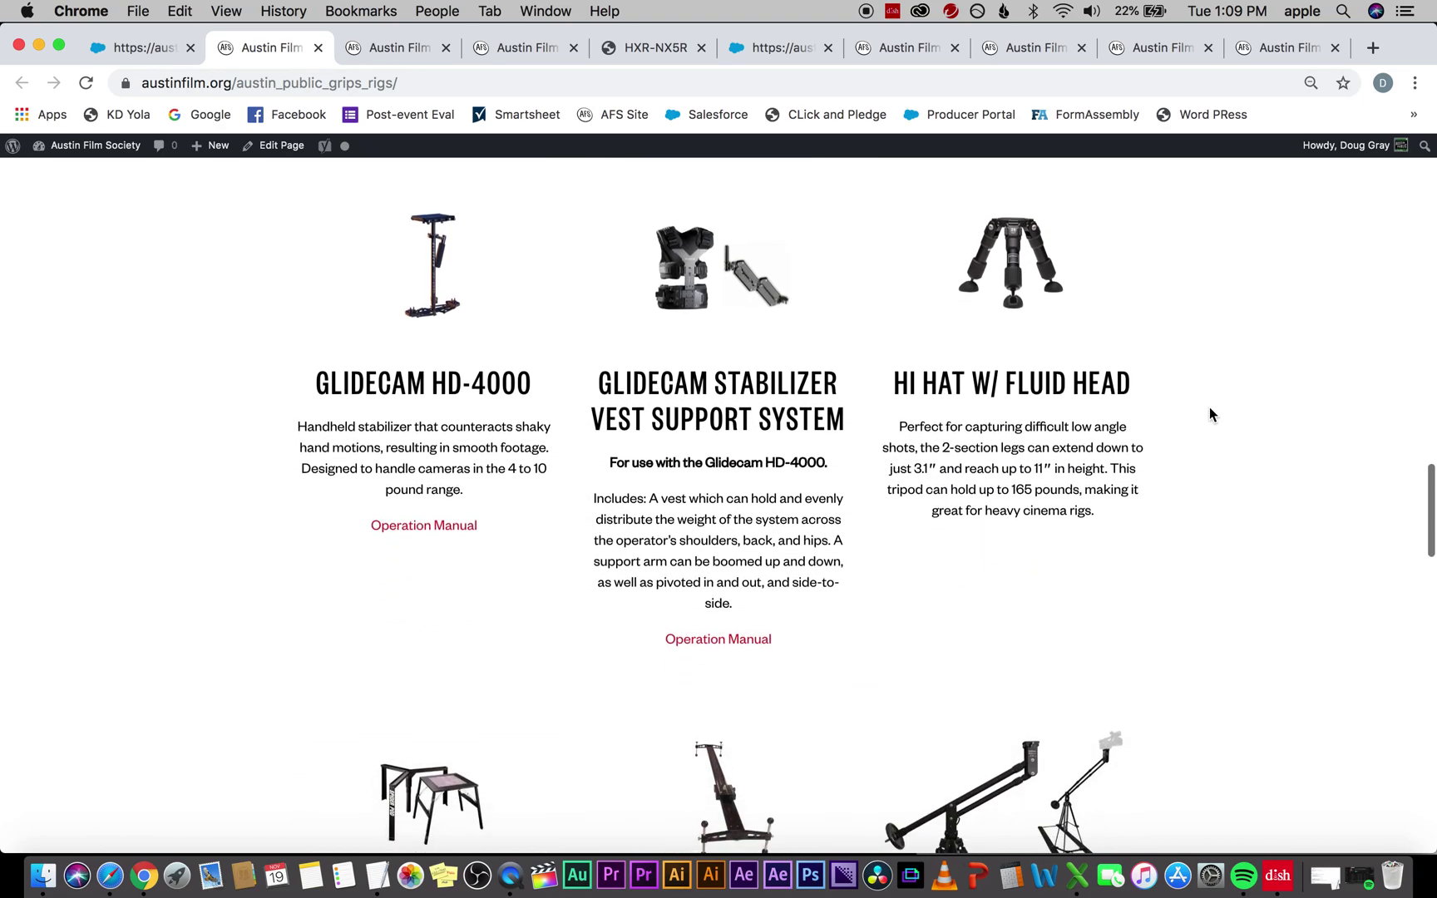
pyautogui.scroll(-8, 1209, 413)
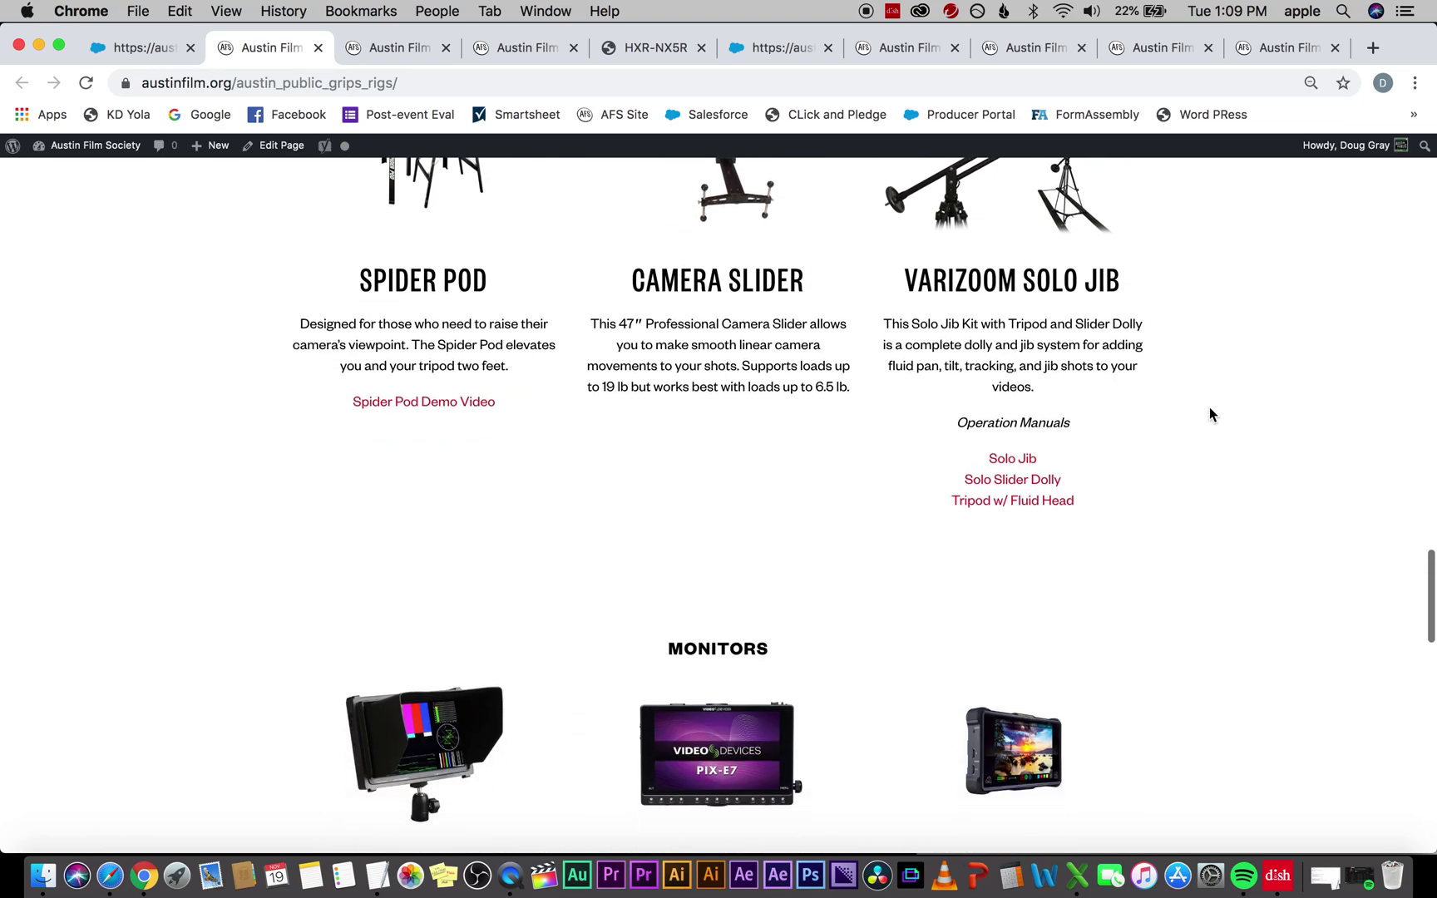
pyautogui.scroll(-12, 1209, 414)
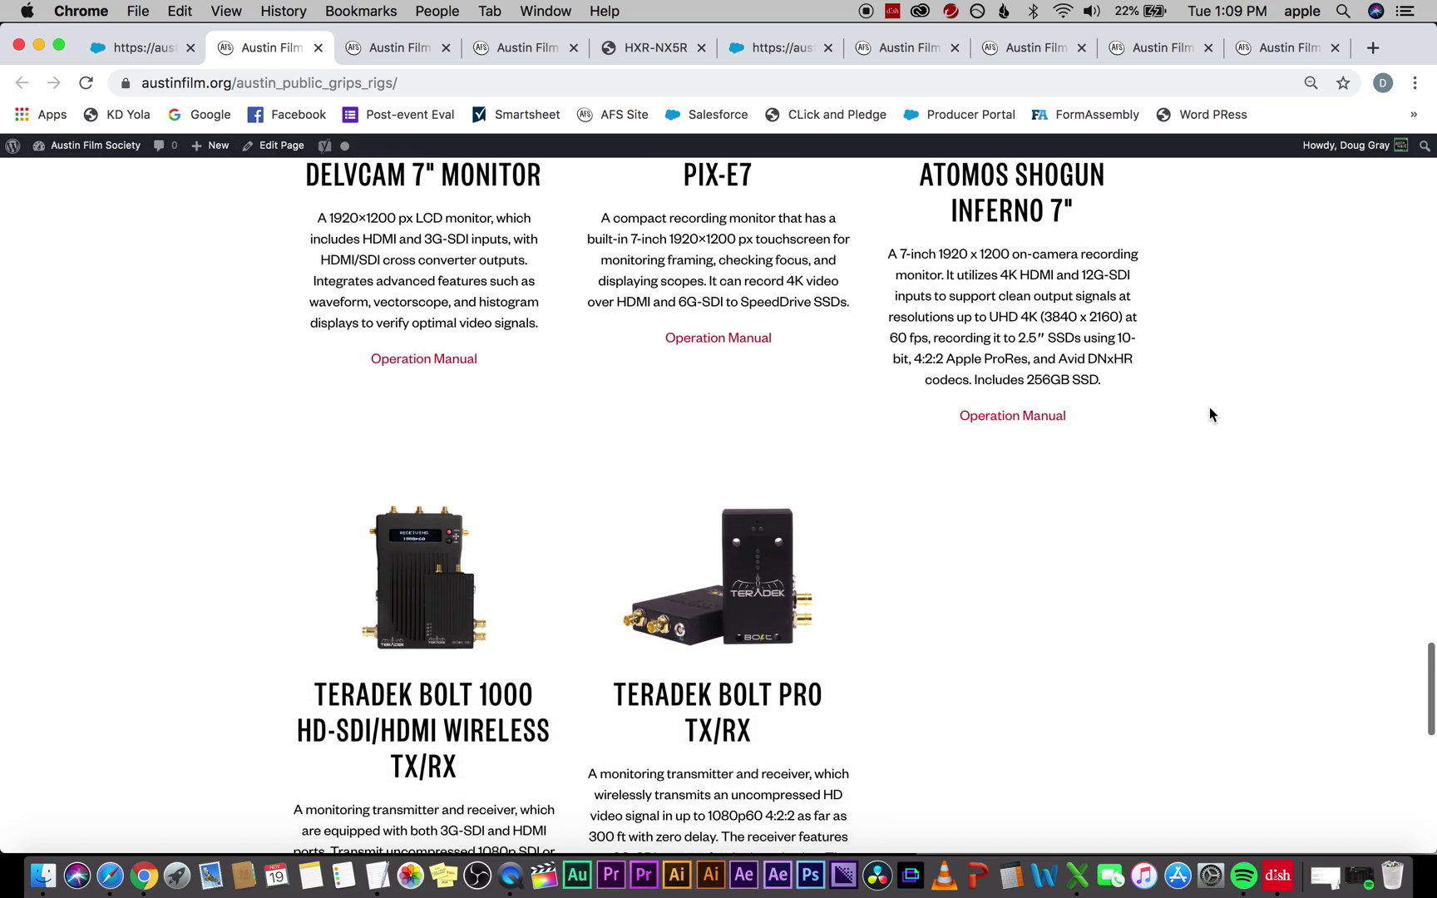
pyautogui.scroll(-7, 1209, 413)
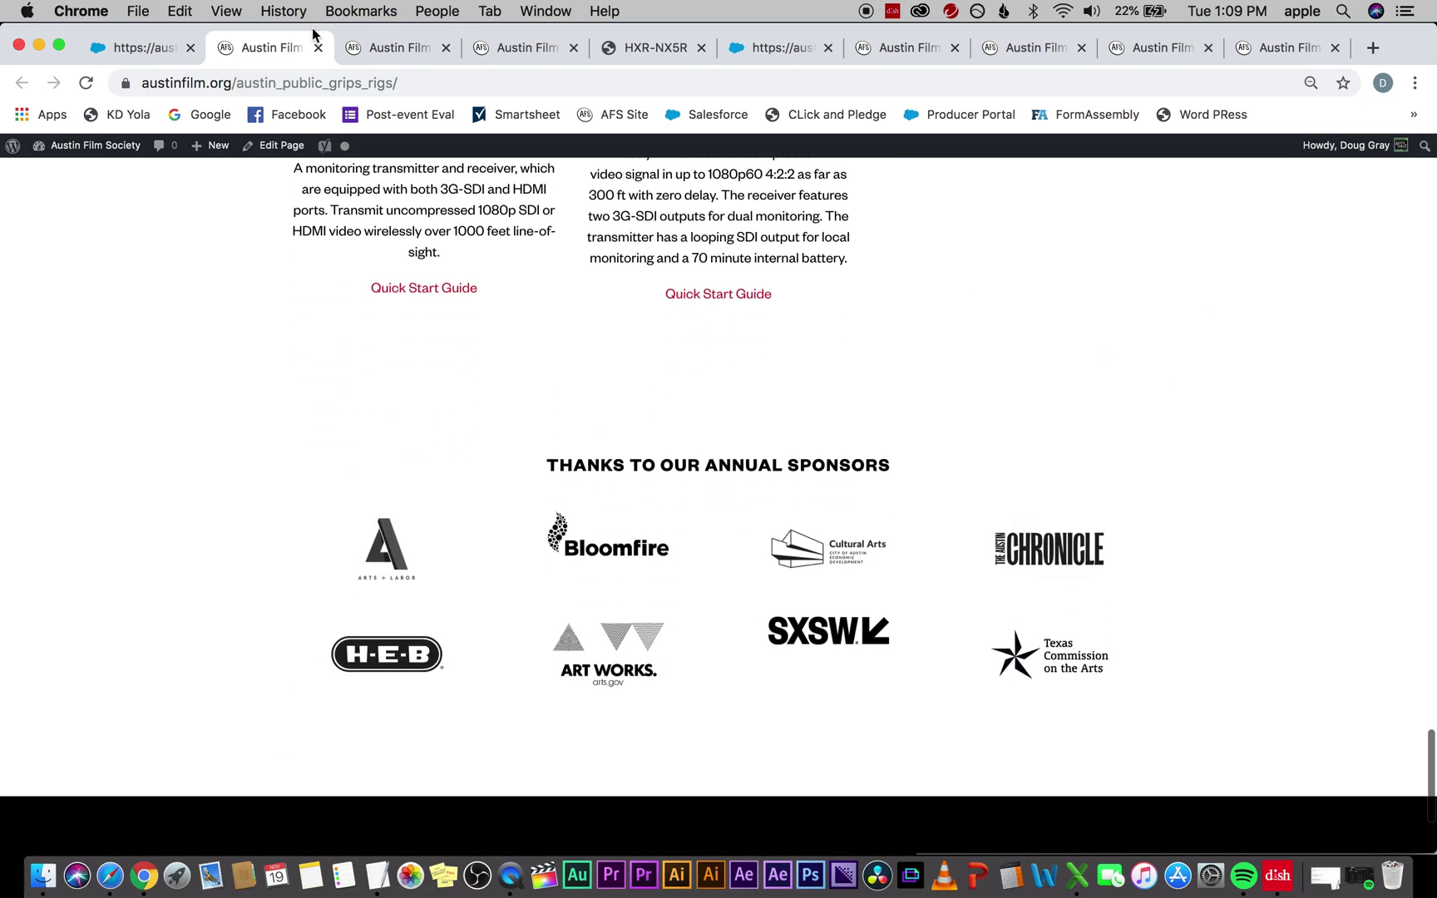
# Step: Return to the equipment reservation form and expand the Lenses and Adapters category
pyautogui.click(133, 48)
pyautogui.scroll(-2, 579, 491)
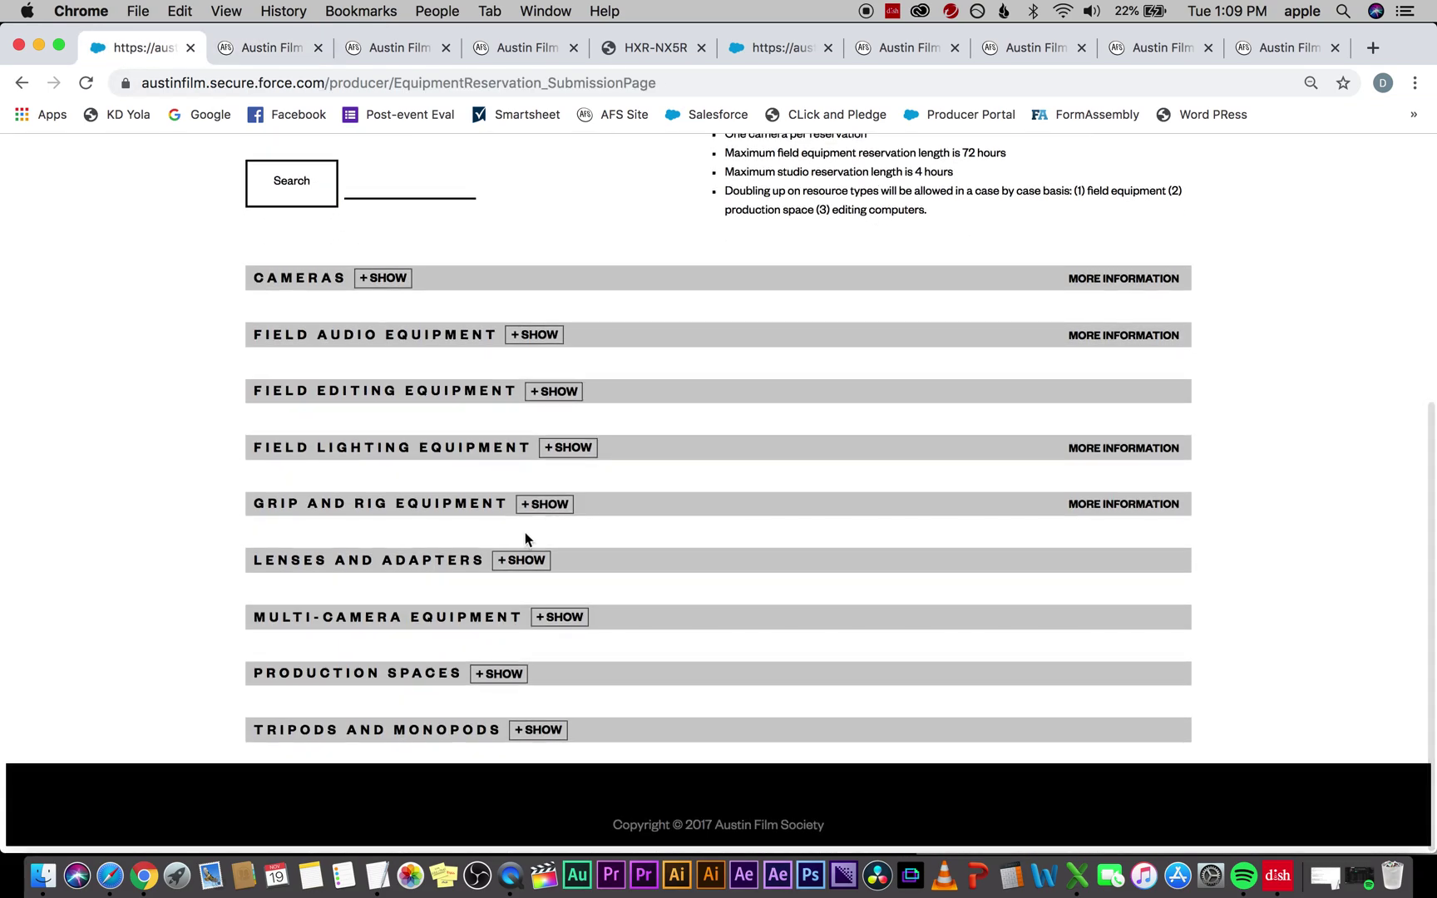
pyautogui.click(521, 559)
pyautogui.scroll(-4, 645, 515)
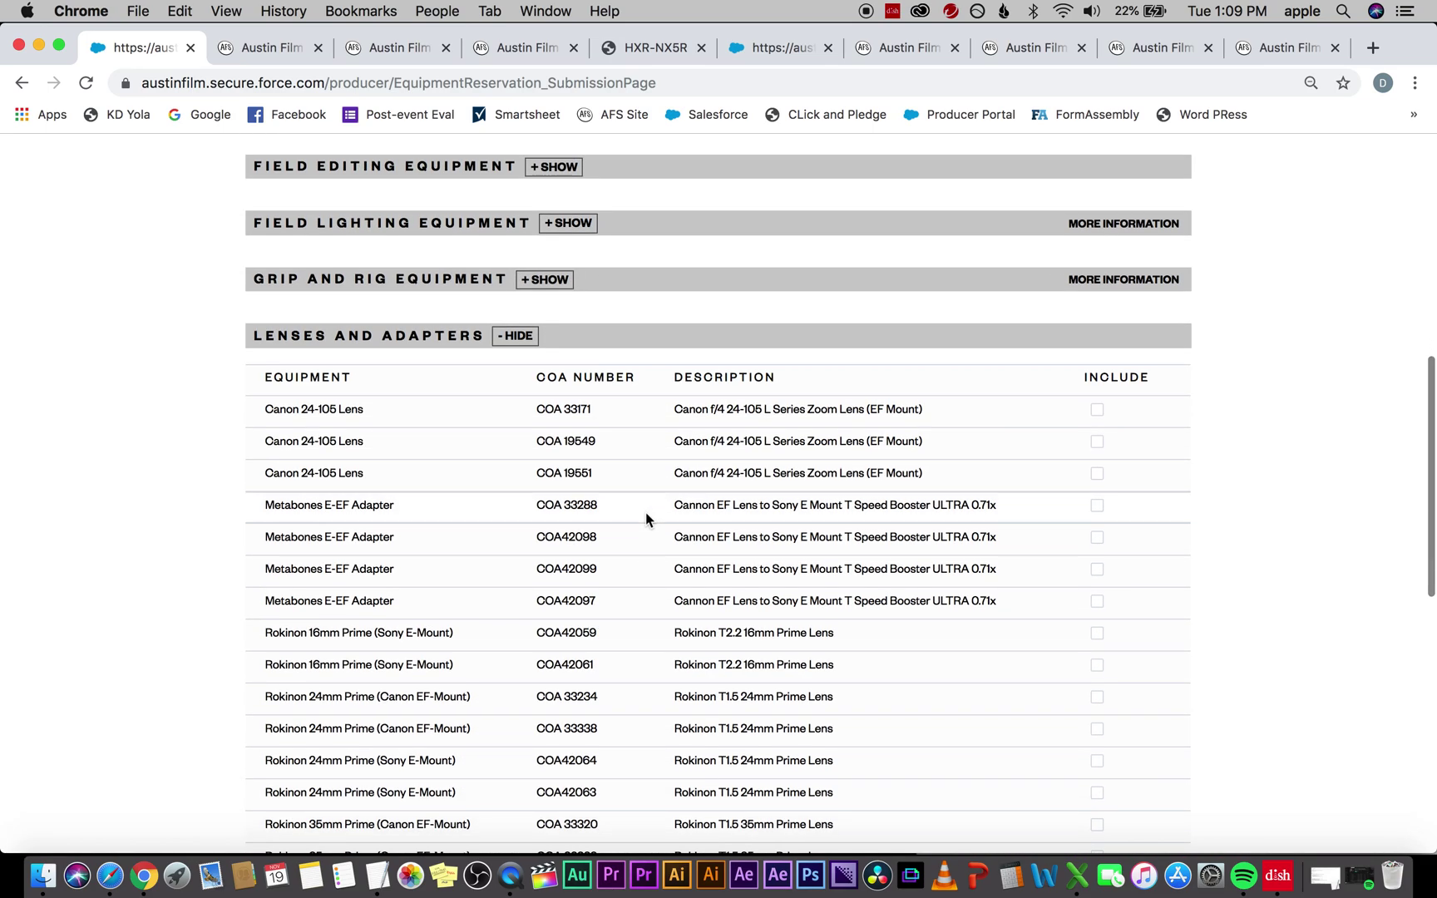
# Step: Look through the lenses and adapters from the Canon 24-105 down to the Sony 28-70, and collapse the category
pyautogui.scroll(-2, 646, 517)
pyautogui.scroll(-1, 398, 326)
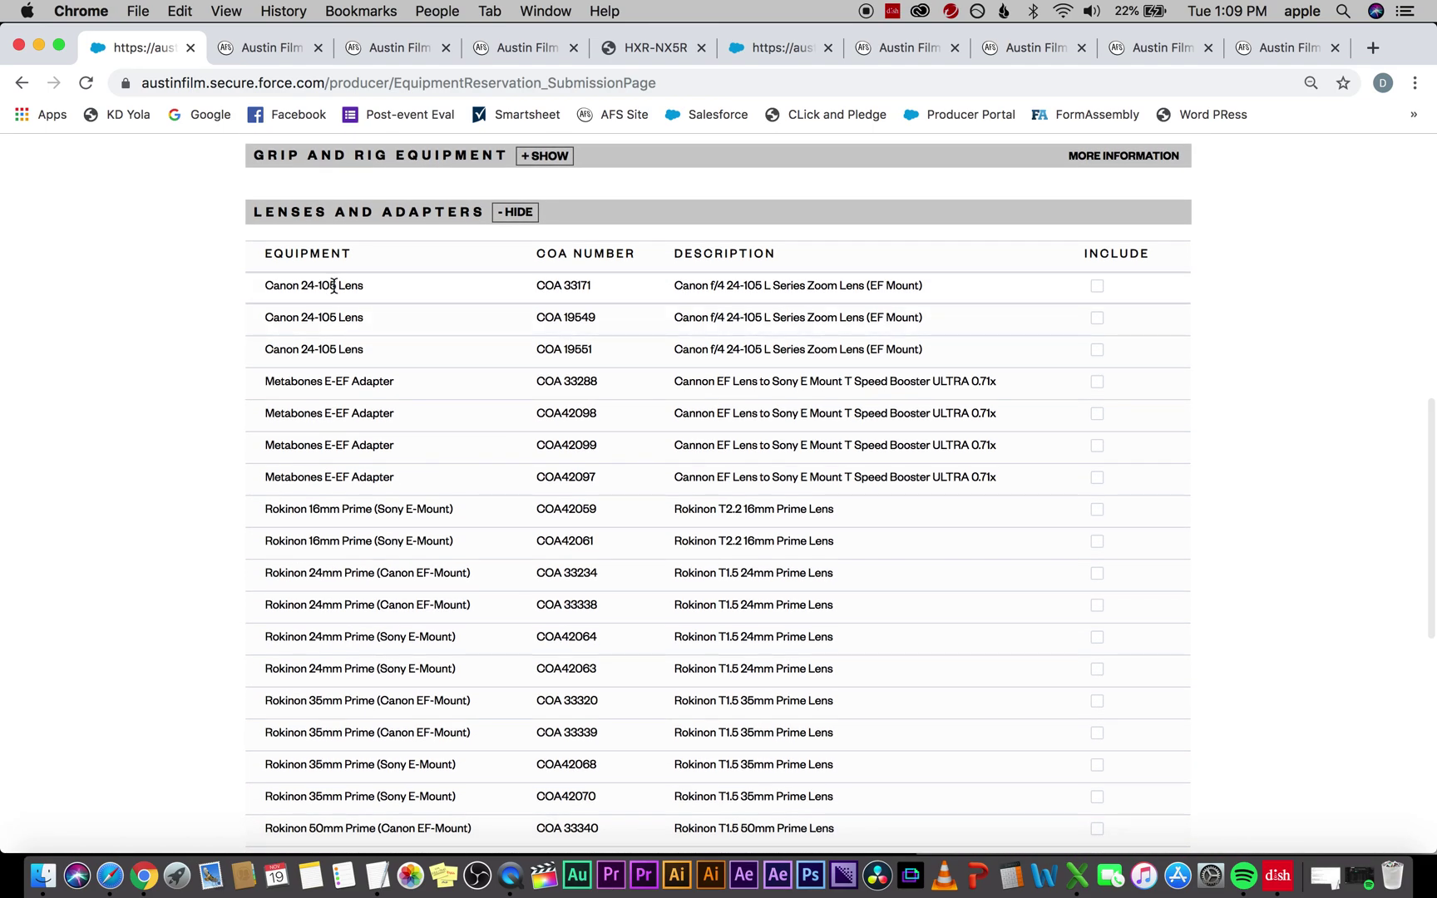
pyautogui.scroll(-1, 355, 336)
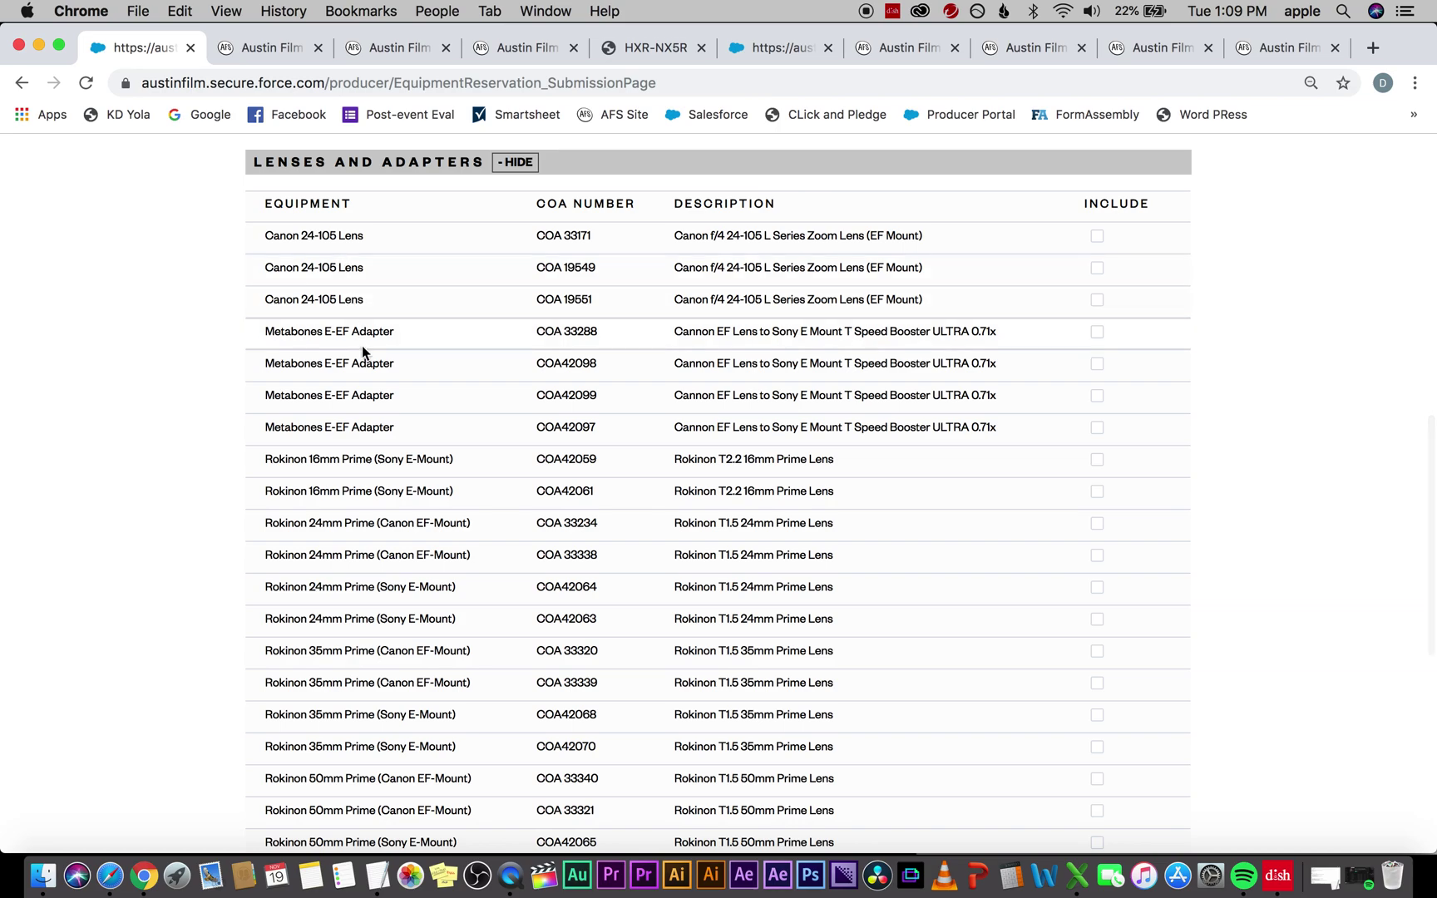
pyautogui.scroll(-1, 362, 345)
pyautogui.scroll(-1, 363, 378)
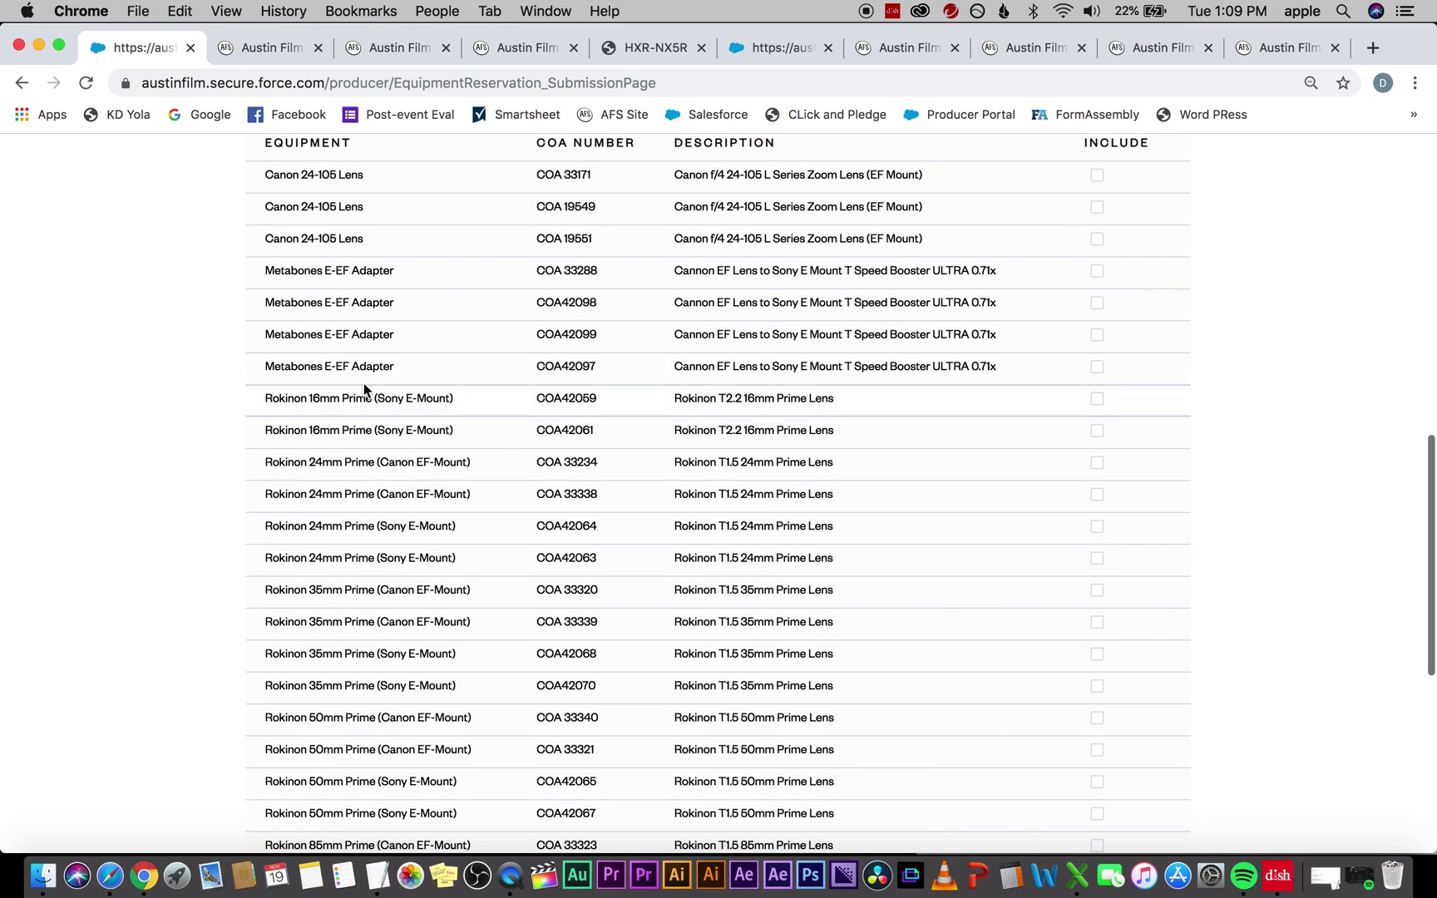
pyautogui.scroll(-1, 398, 272)
pyautogui.scroll(-1, 346, 302)
pyautogui.scroll(-5, 346, 303)
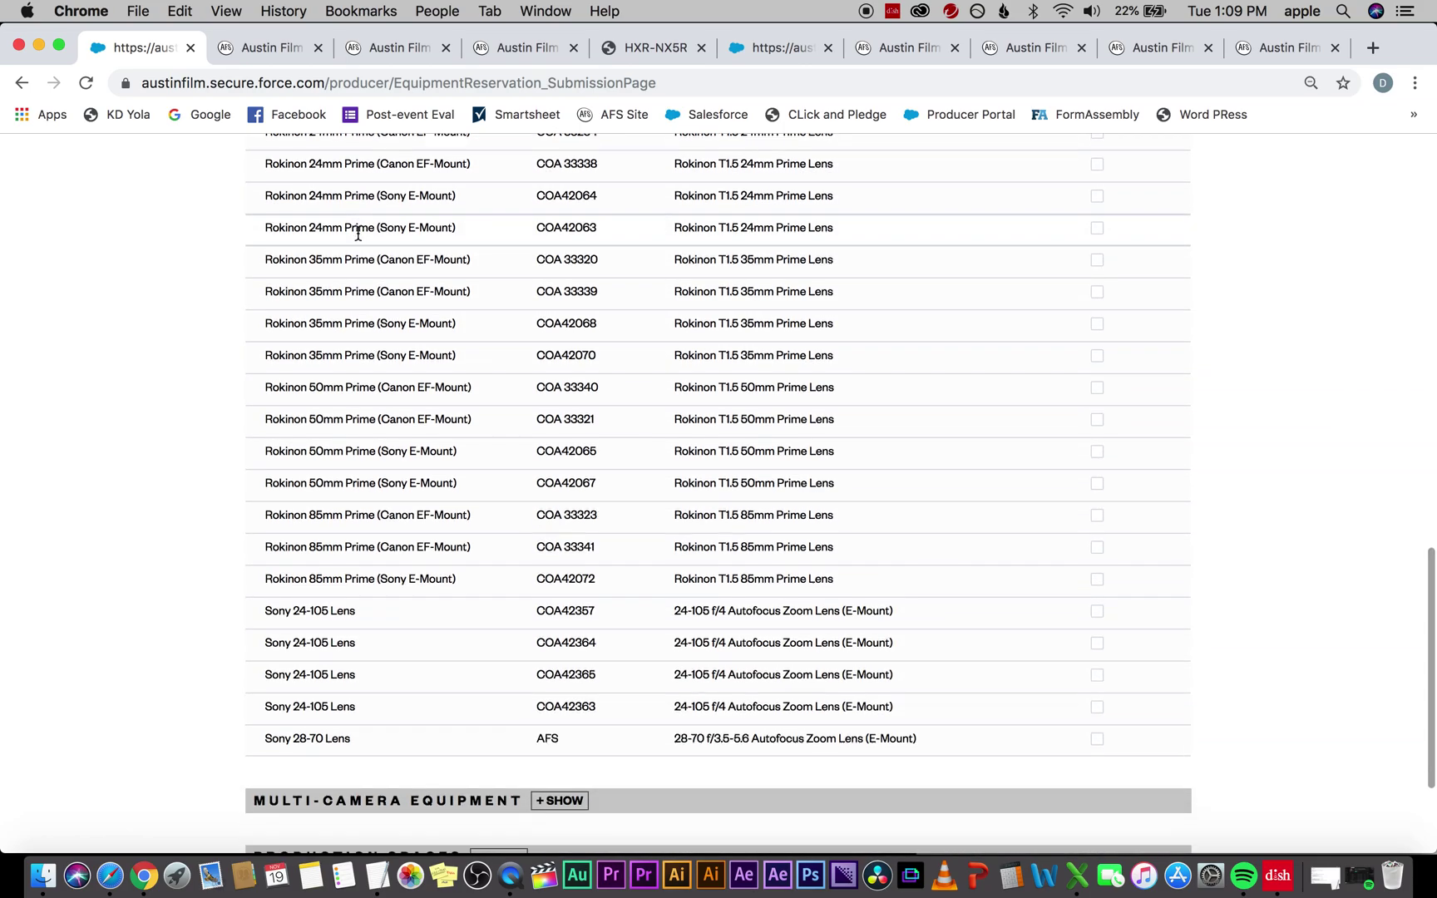
pyautogui.scroll(-3, 358, 233)
pyautogui.scroll(-1, 310, 491)
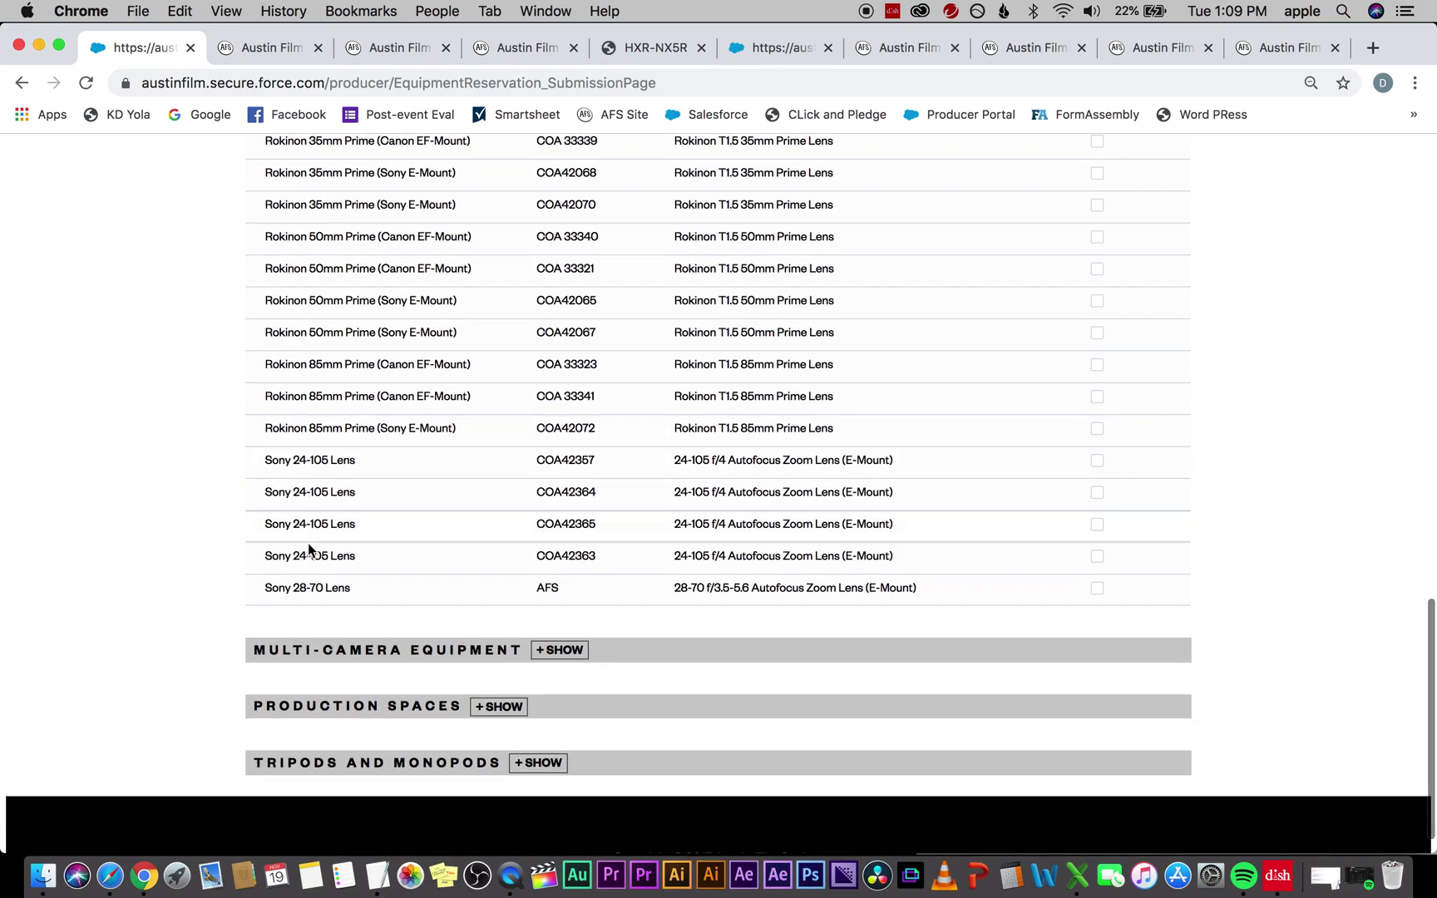
pyautogui.scroll(-1, 305, 553)
pyautogui.scroll(12, 456, 579)
pyautogui.click(501, 597)
# Step: Expand the Multi-Camera Equipment category, highlight the Sony AnyCast Touch entry while reviewing the list, and collapse it
pyautogui.click(559, 620)
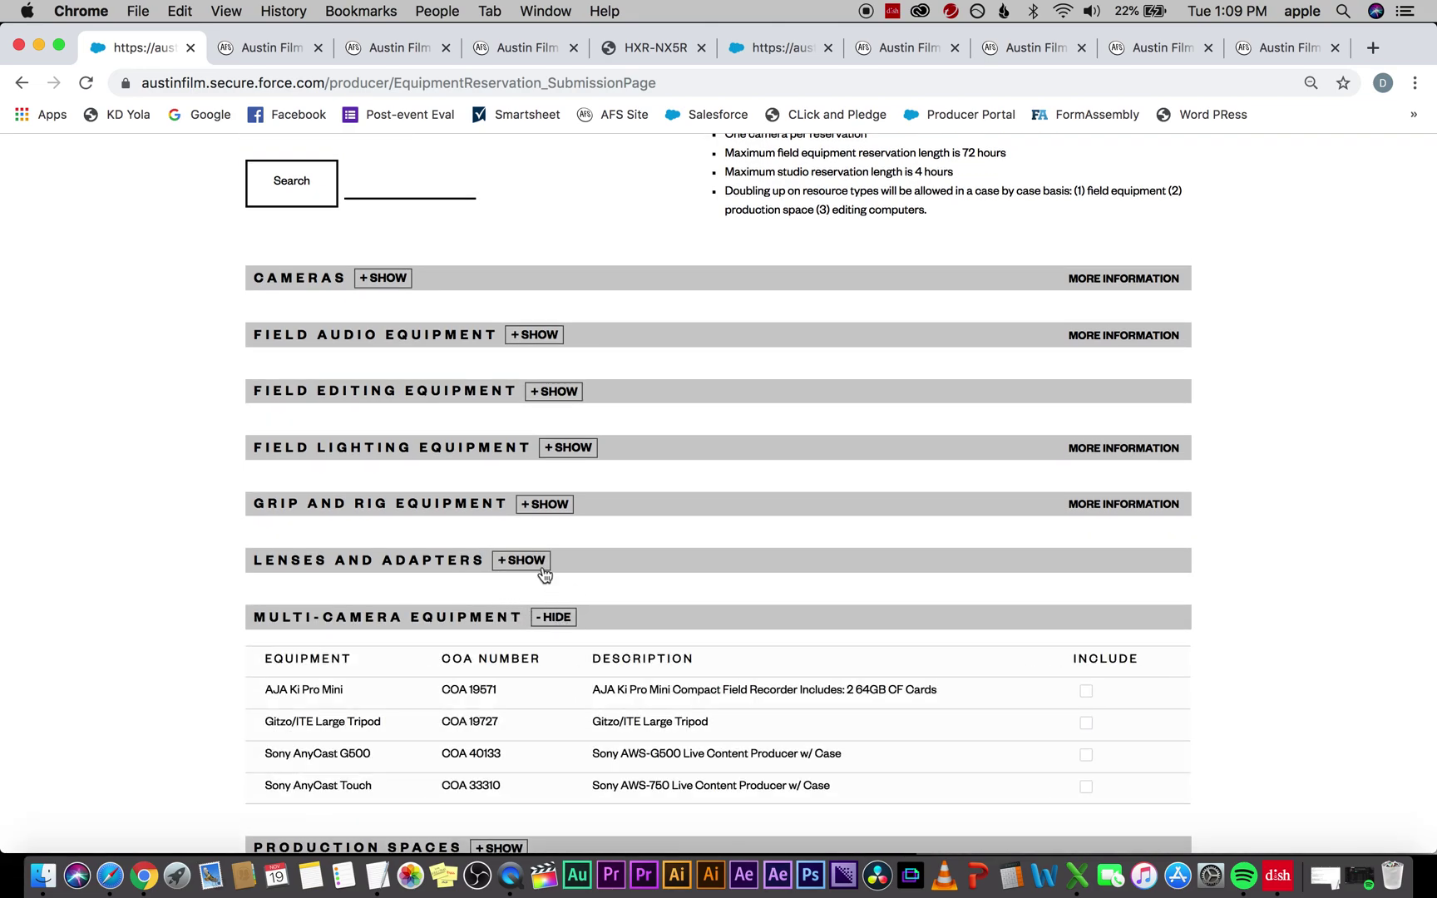
pyautogui.scroll(-2, 542, 570)
pyautogui.click(378, 695)
pyautogui.moveTo(378, 695); pyautogui.dragTo(265, 692)
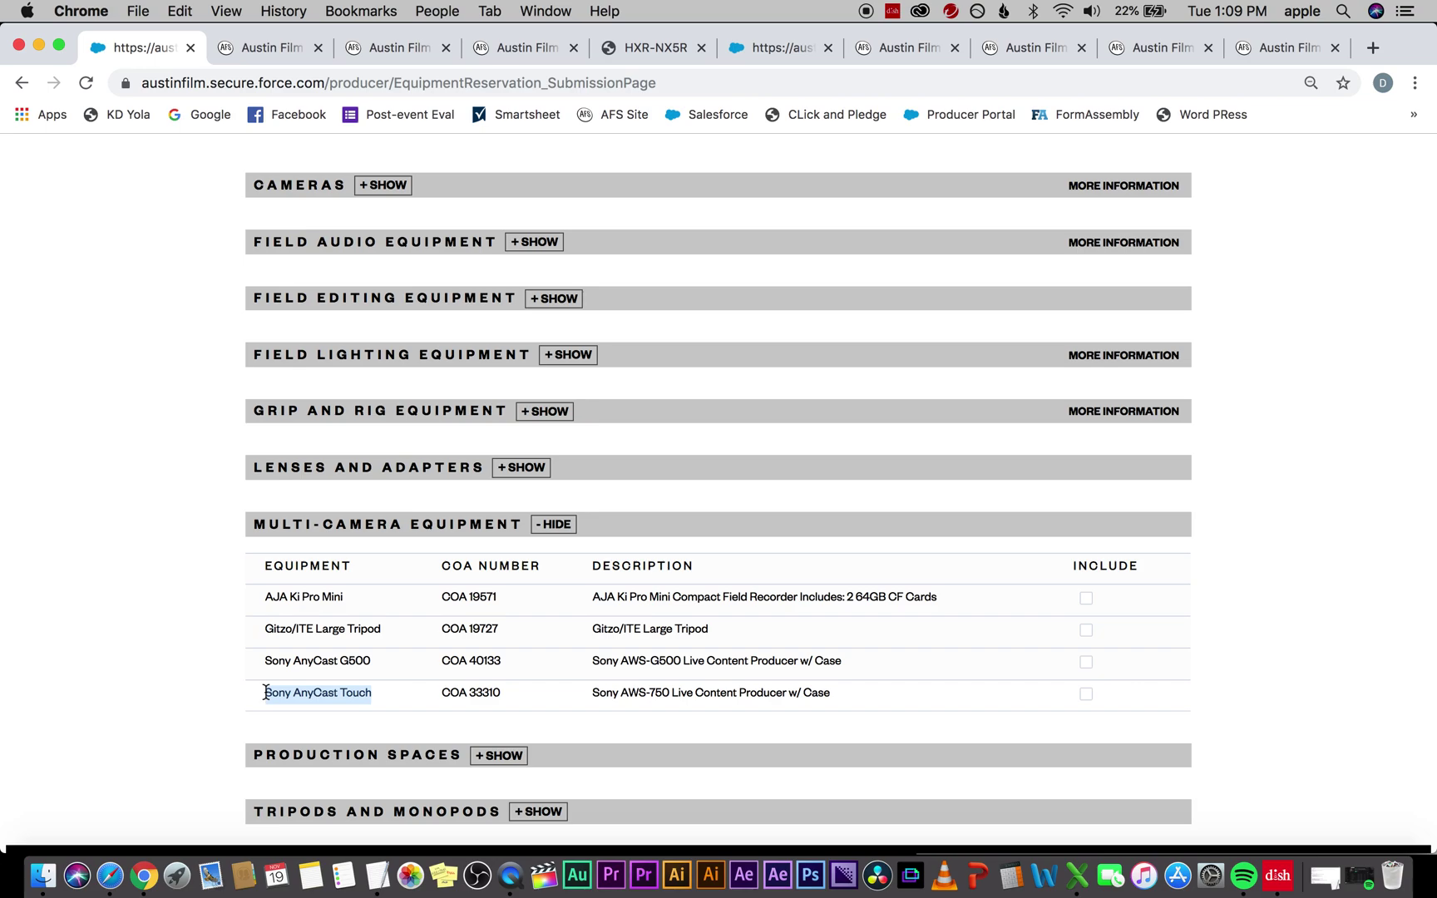
pyautogui.click(229, 696)
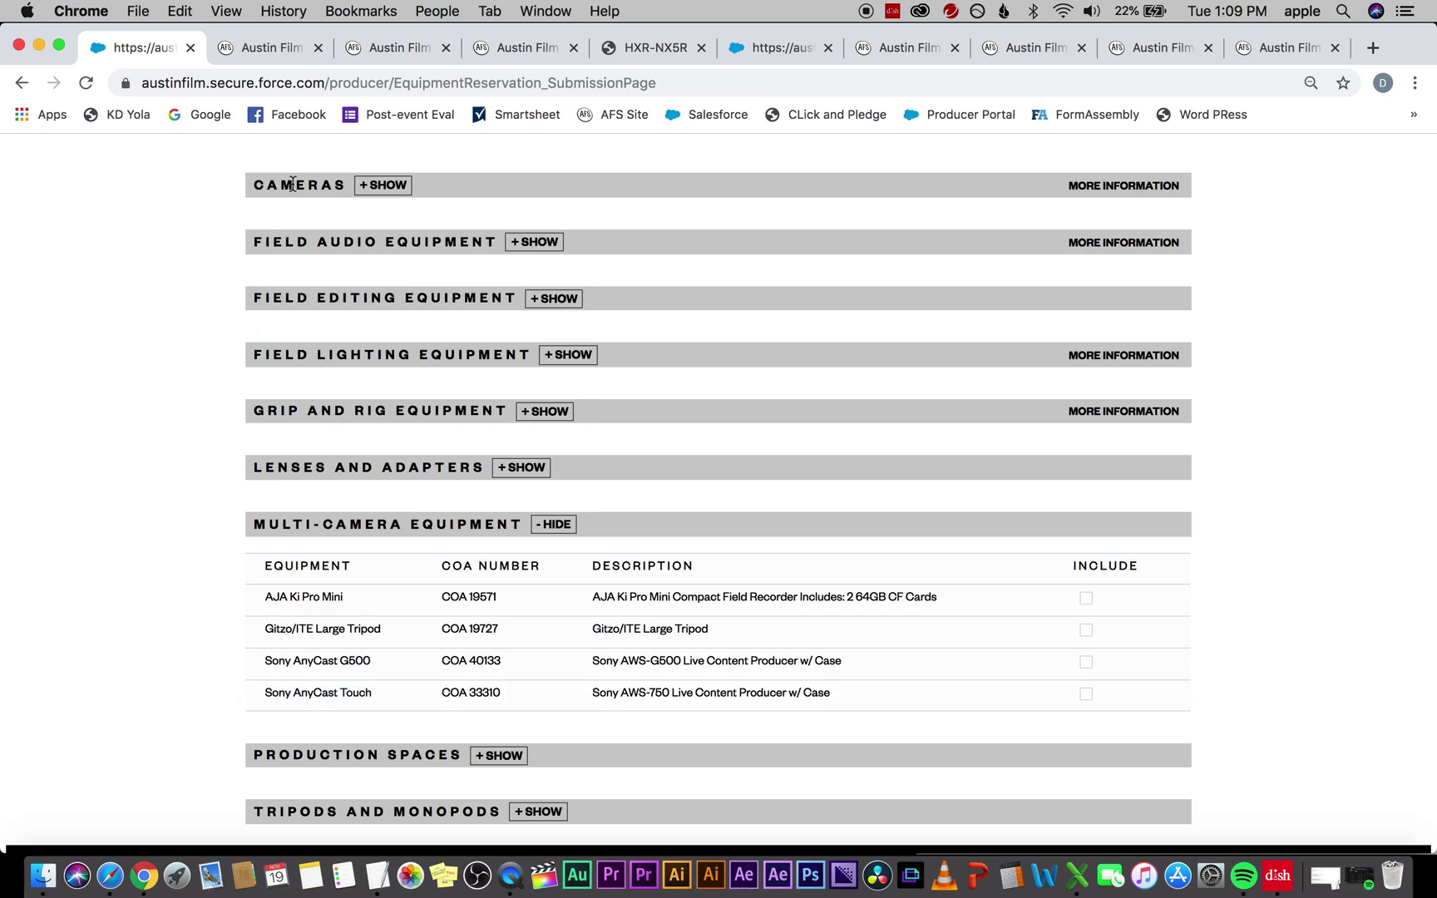
pyautogui.scroll(-1, 175, 515)
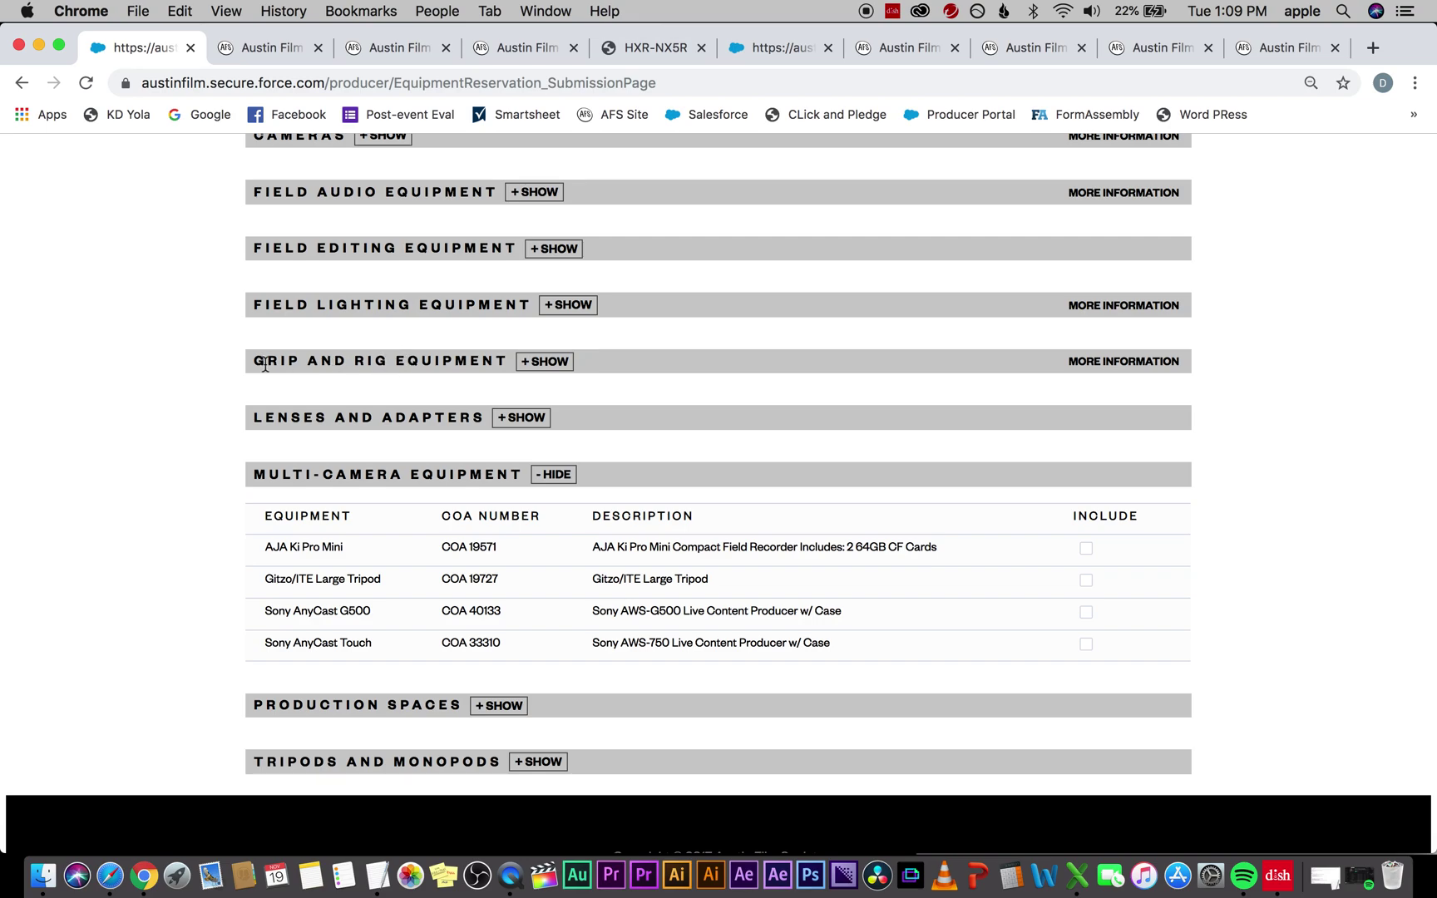
pyautogui.scroll(-1, 446, 334)
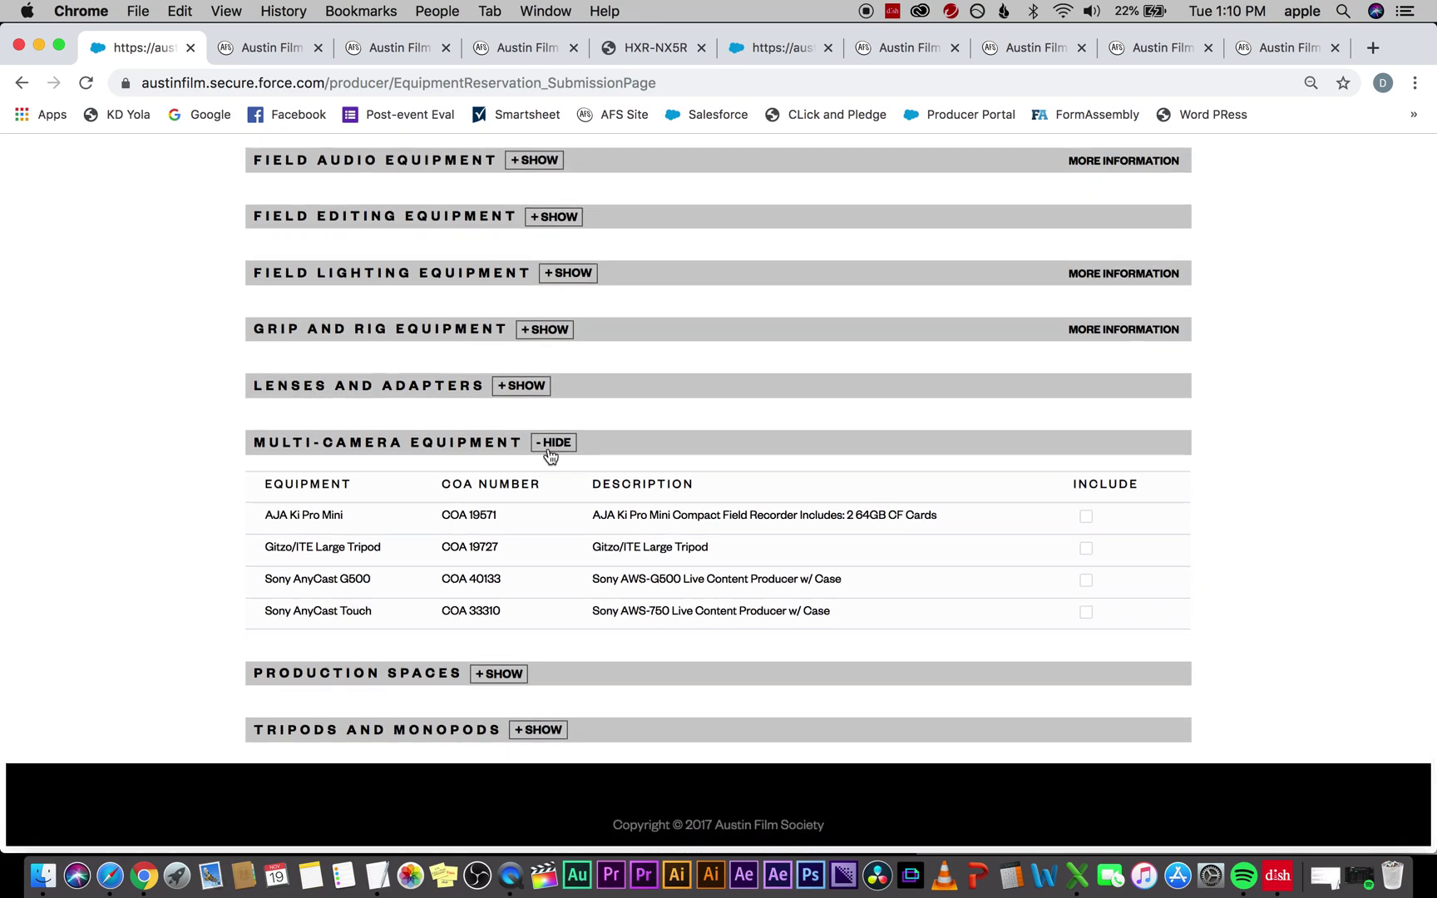
pyautogui.click(549, 449)
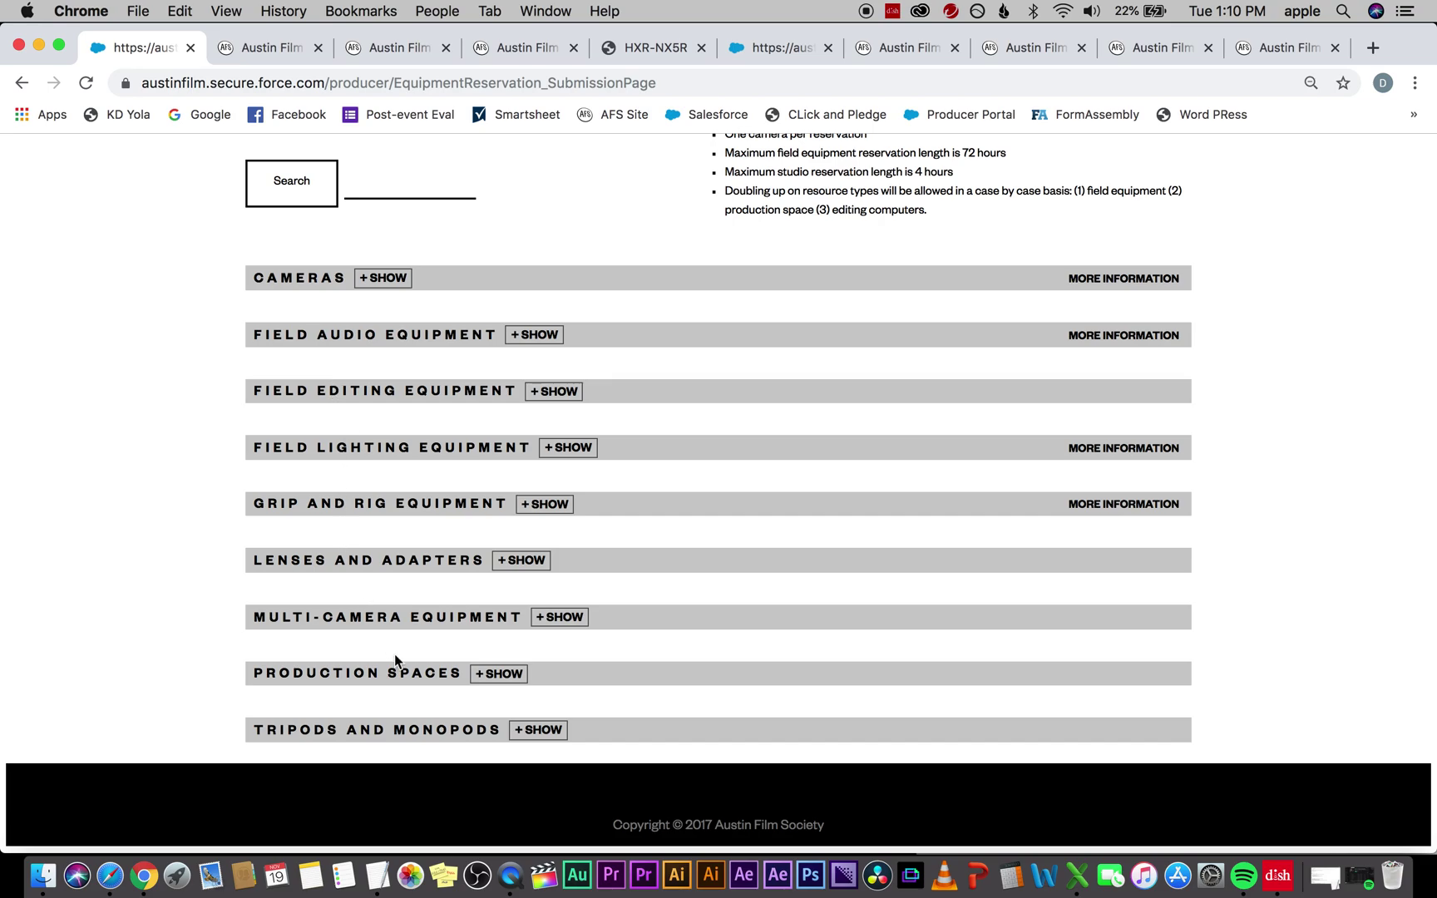
# Step: Expand the Production Spaces category, review the conference room and studios, and collapse it
pyautogui.click(497, 677)
pyautogui.scroll(-3, 574, 621)
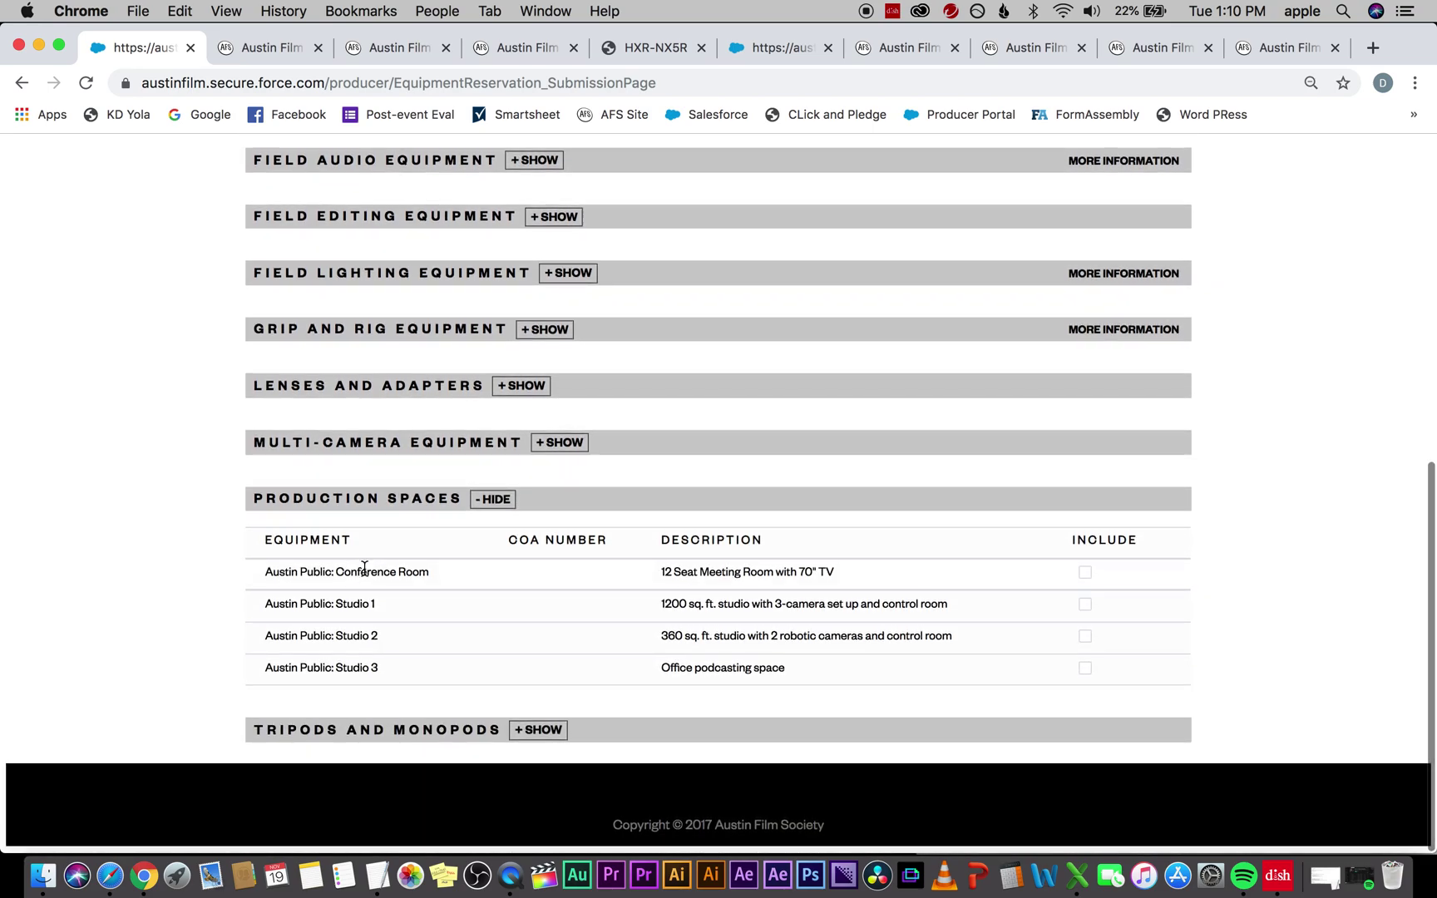
pyautogui.click(485, 503)
# Step: Expand the Tripods and Monopods category, look through its monopods and Sachtler tripods, and collapse it
pyautogui.click(516, 730)
pyautogui.scroll(-10, 516, 659)
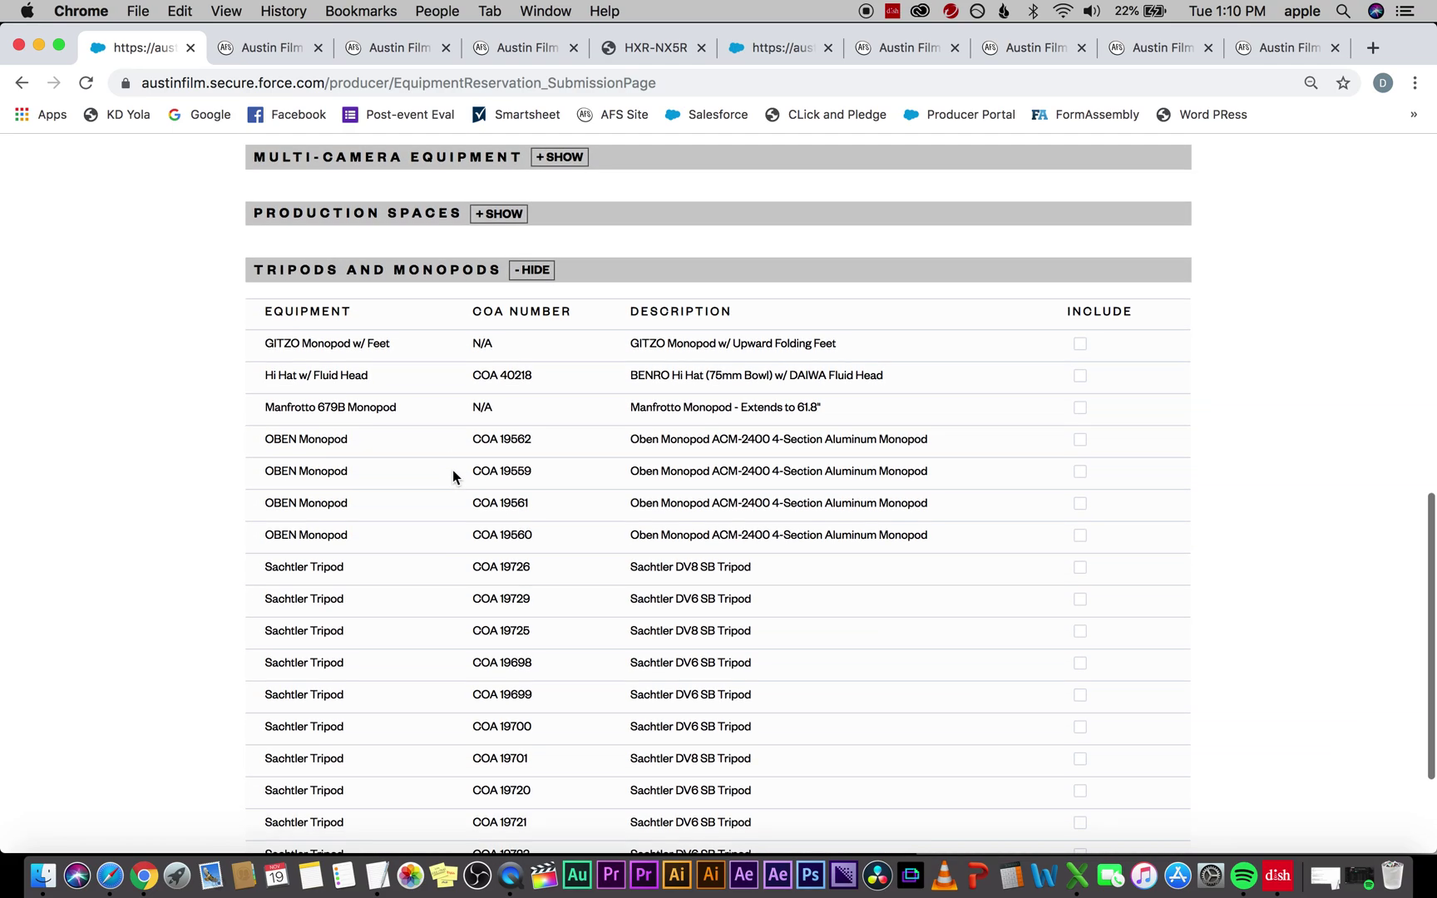
pyautogui.scroll(5, 452, 474)
pyautogui.click(529, 498)
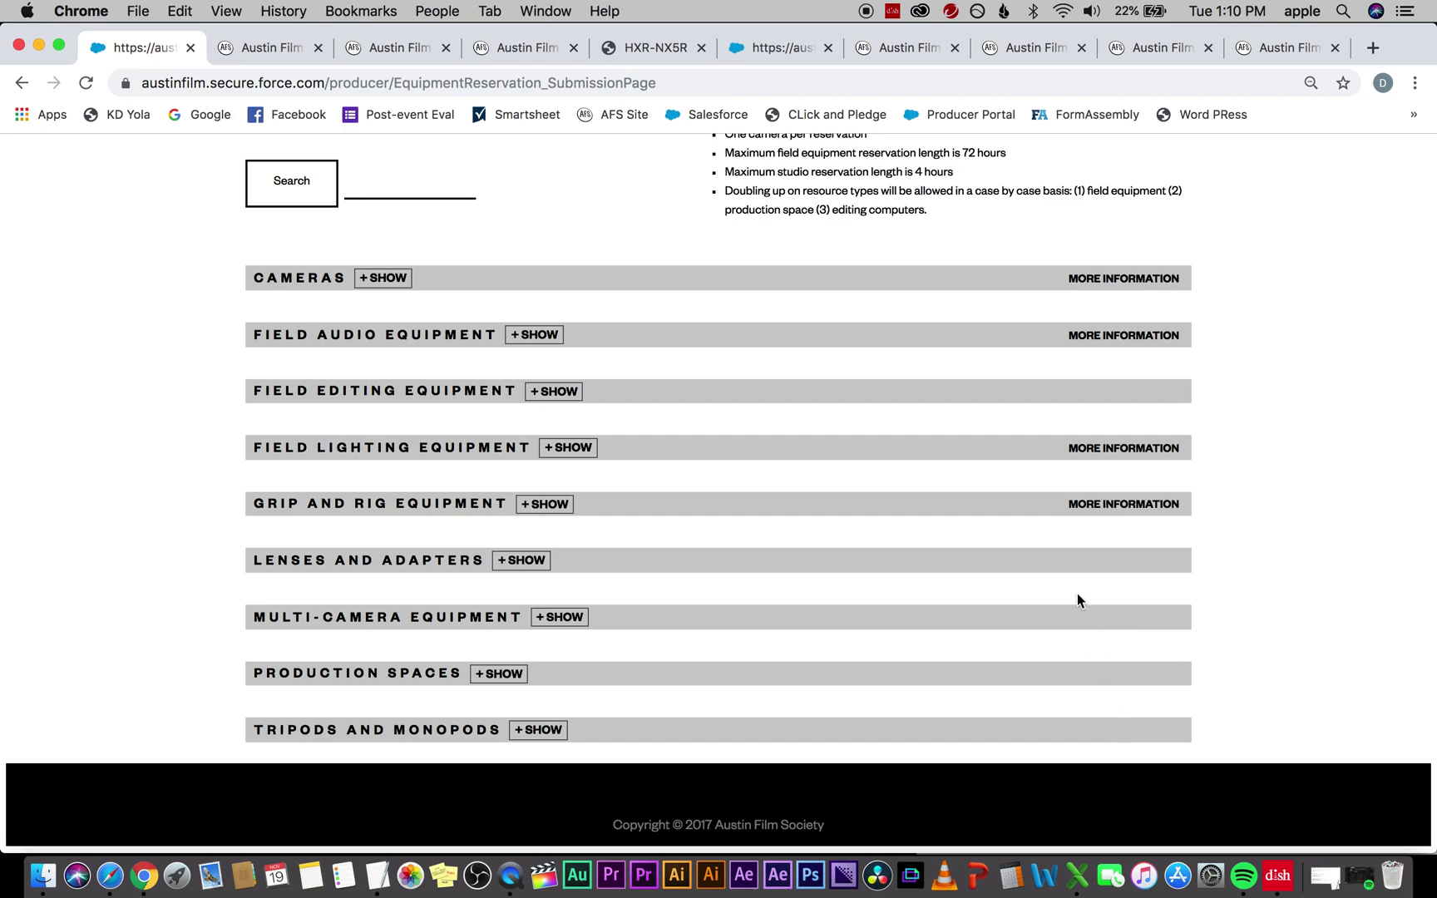
# Step: Go back up to the Equipment List search and enter NXCAM as the search term
pyautogui.scroll(5, 1076, 595)
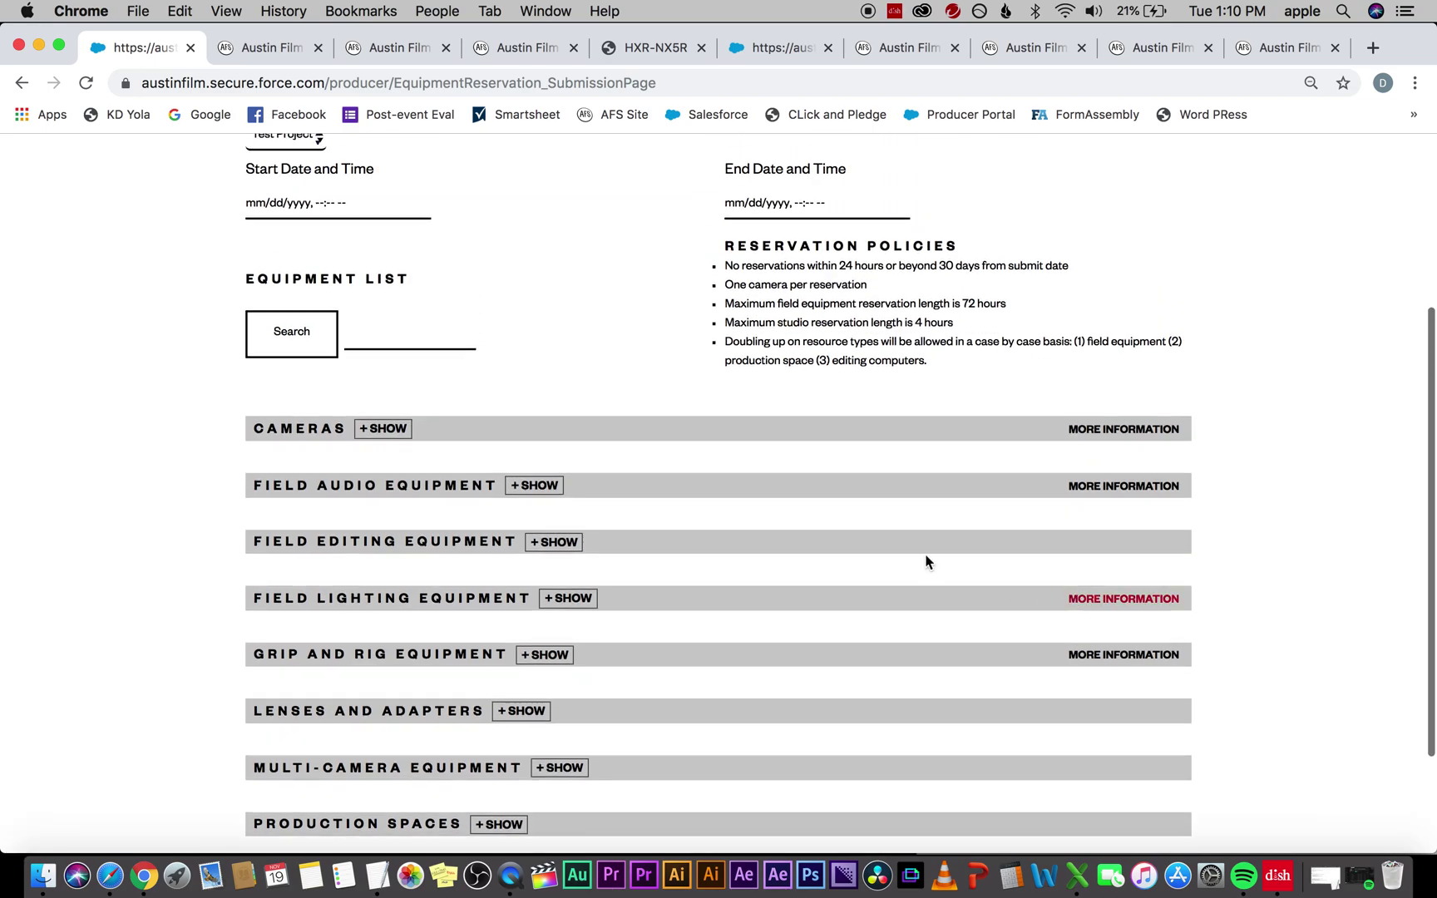
pyautogui.scroll(2, 582, 489)
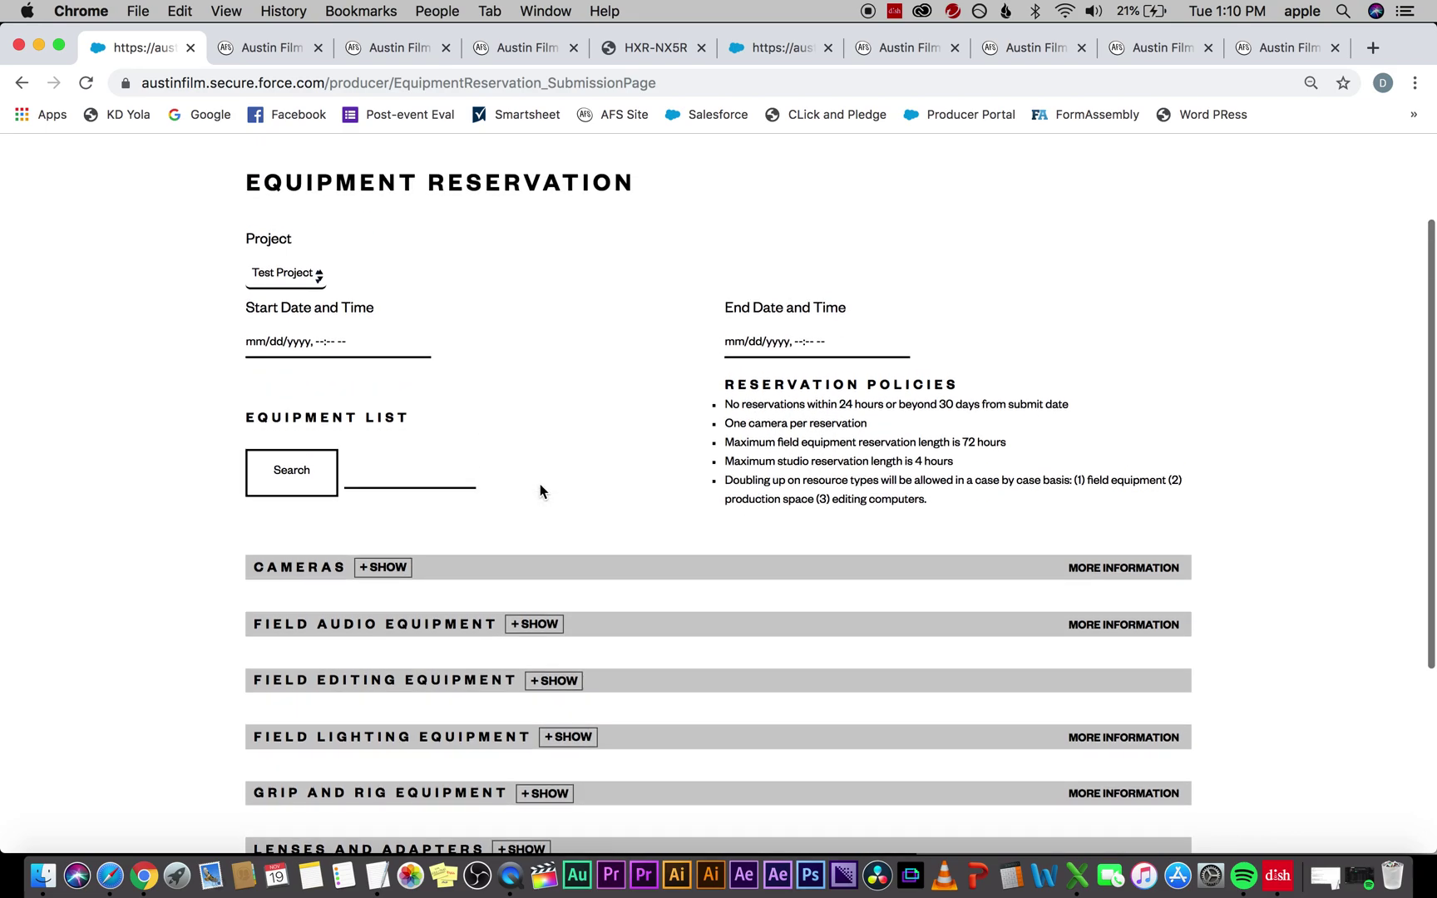
pyautogui.click(415, 484)
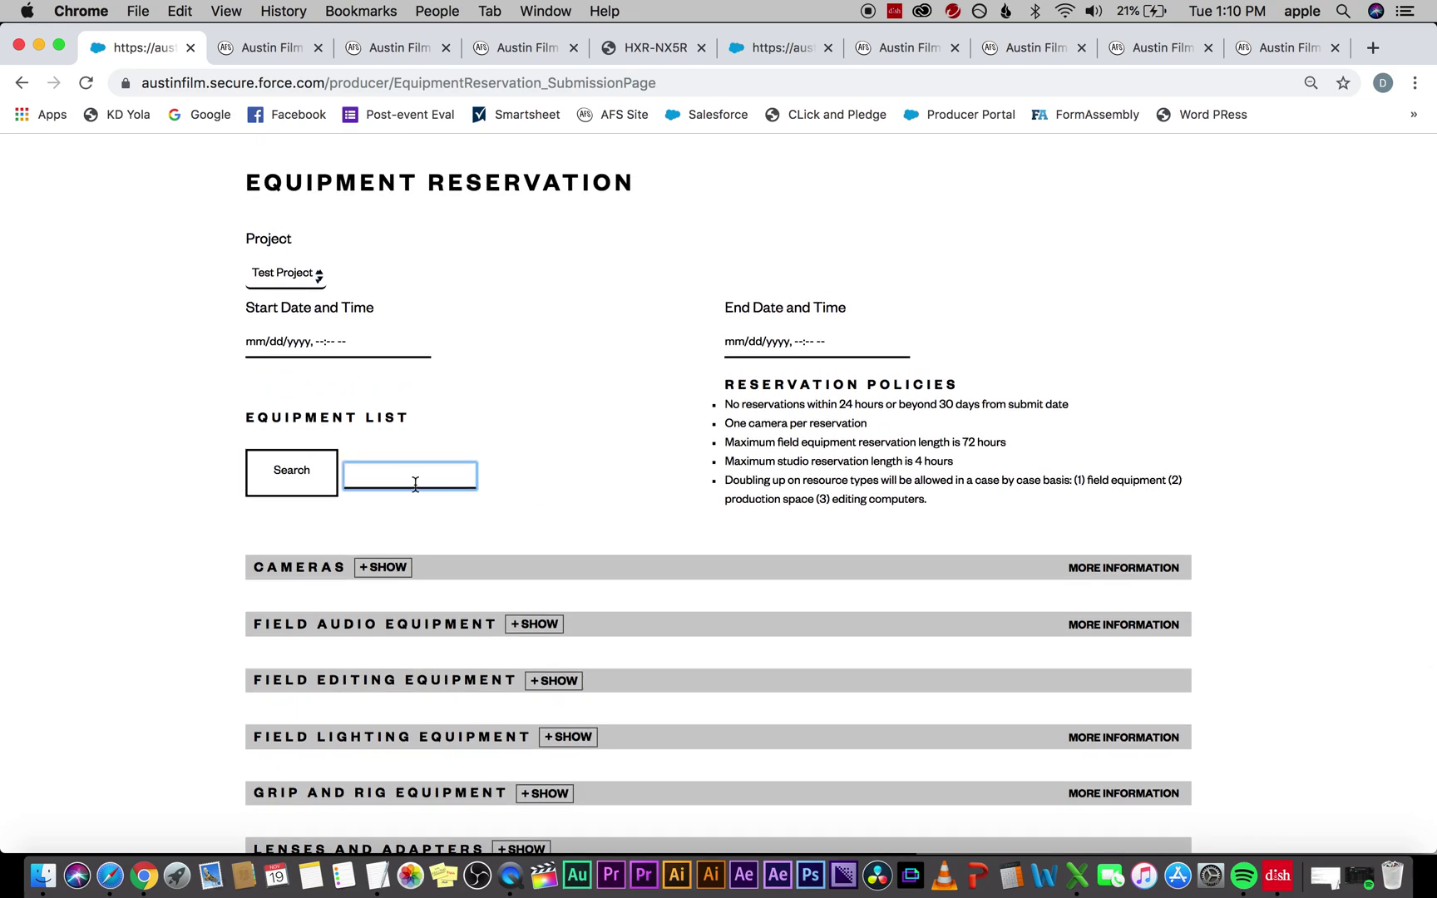
pyautogui.click(452, 527)
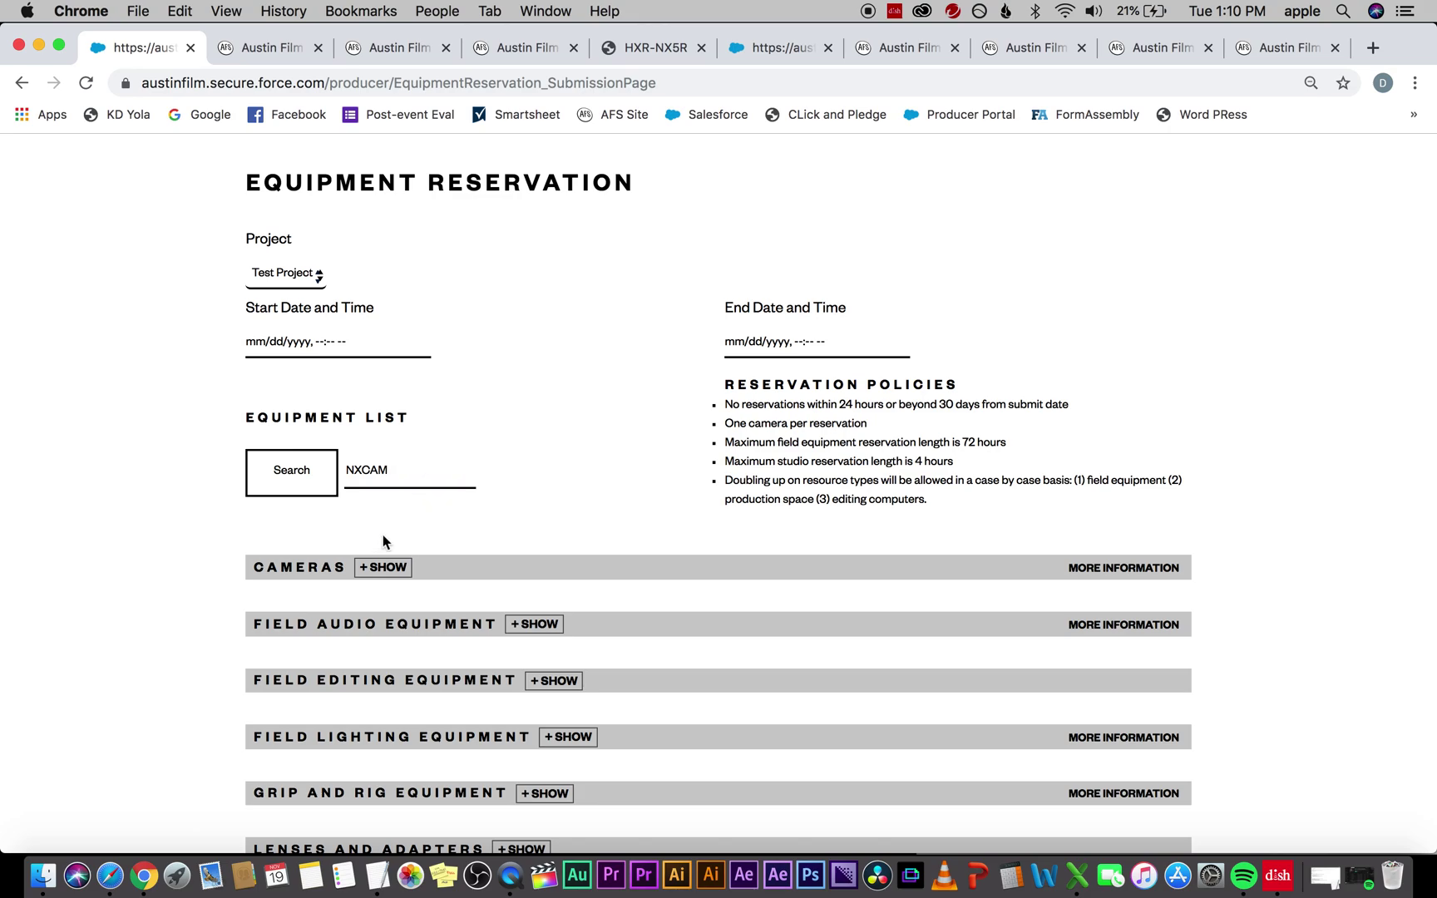
# Step: Check the Cameras category and run the equipment search for NXCAM
pyautogui.scroll(-2, 378, 524)
pyautogui.click(379, 487)
pyautogui.scroll(-2, 507, 411)
pyautogui.click(404, 302)
pyautogui.click(310, 292)
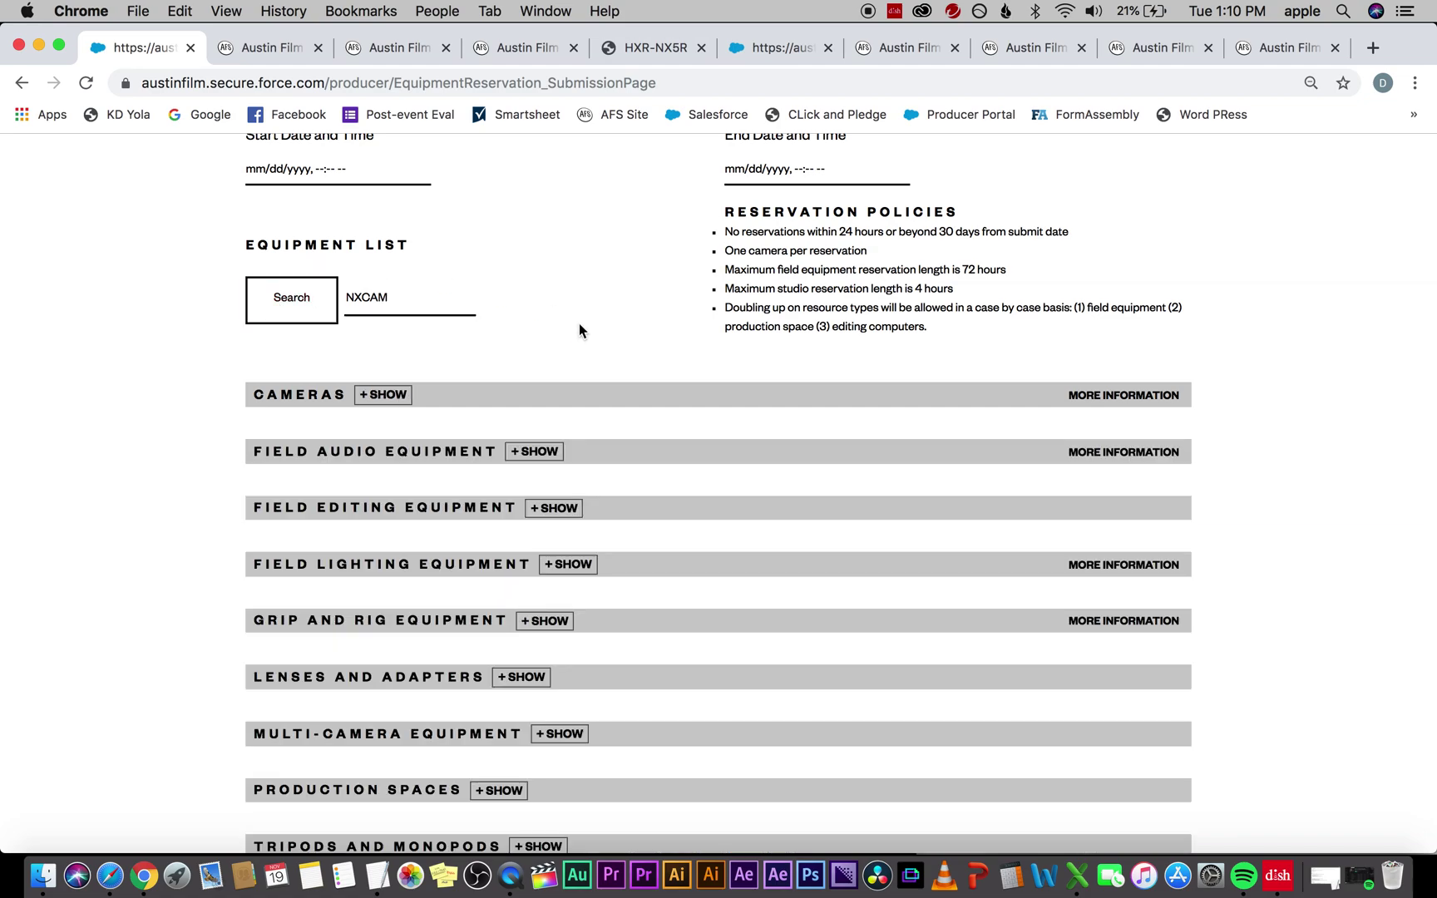
pyautogui.click(378, 390)
pyautogui.scroll(-1, 563, 385)
pyautogui.scroll(-2, 562, 385)
pyautogui.click(282, 160)
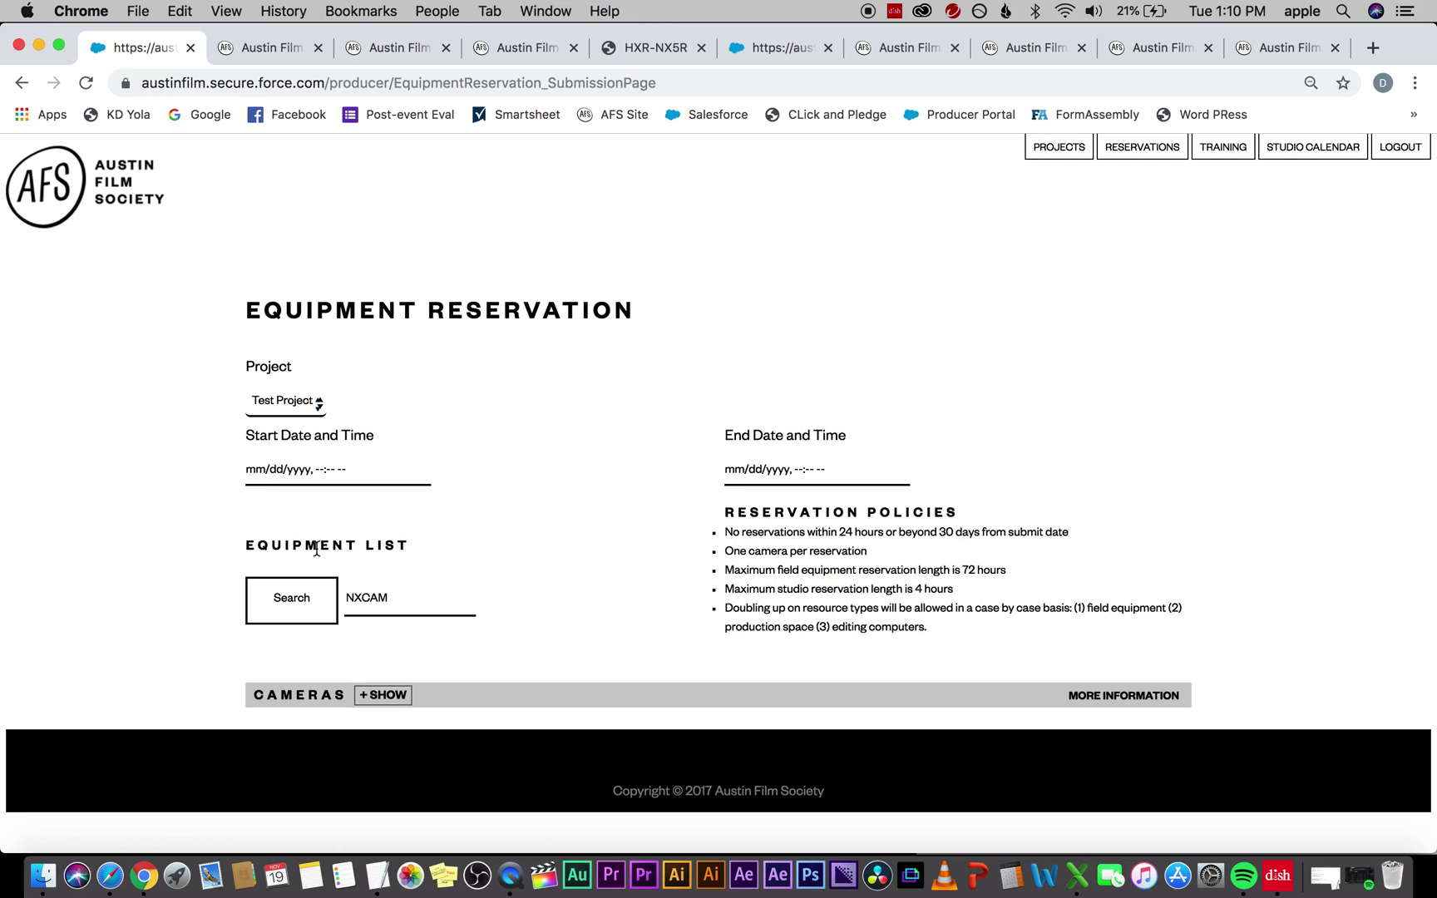
# Step: Expand the Cameras category in the NXCAM results, review the Sony NXCam camcorders and flash drives, and collapse it
pyautogui.click(383, 702)
pyautogui.scroll(-1, 565, 478)
pyautogui.scroll(-5, 565, 478)
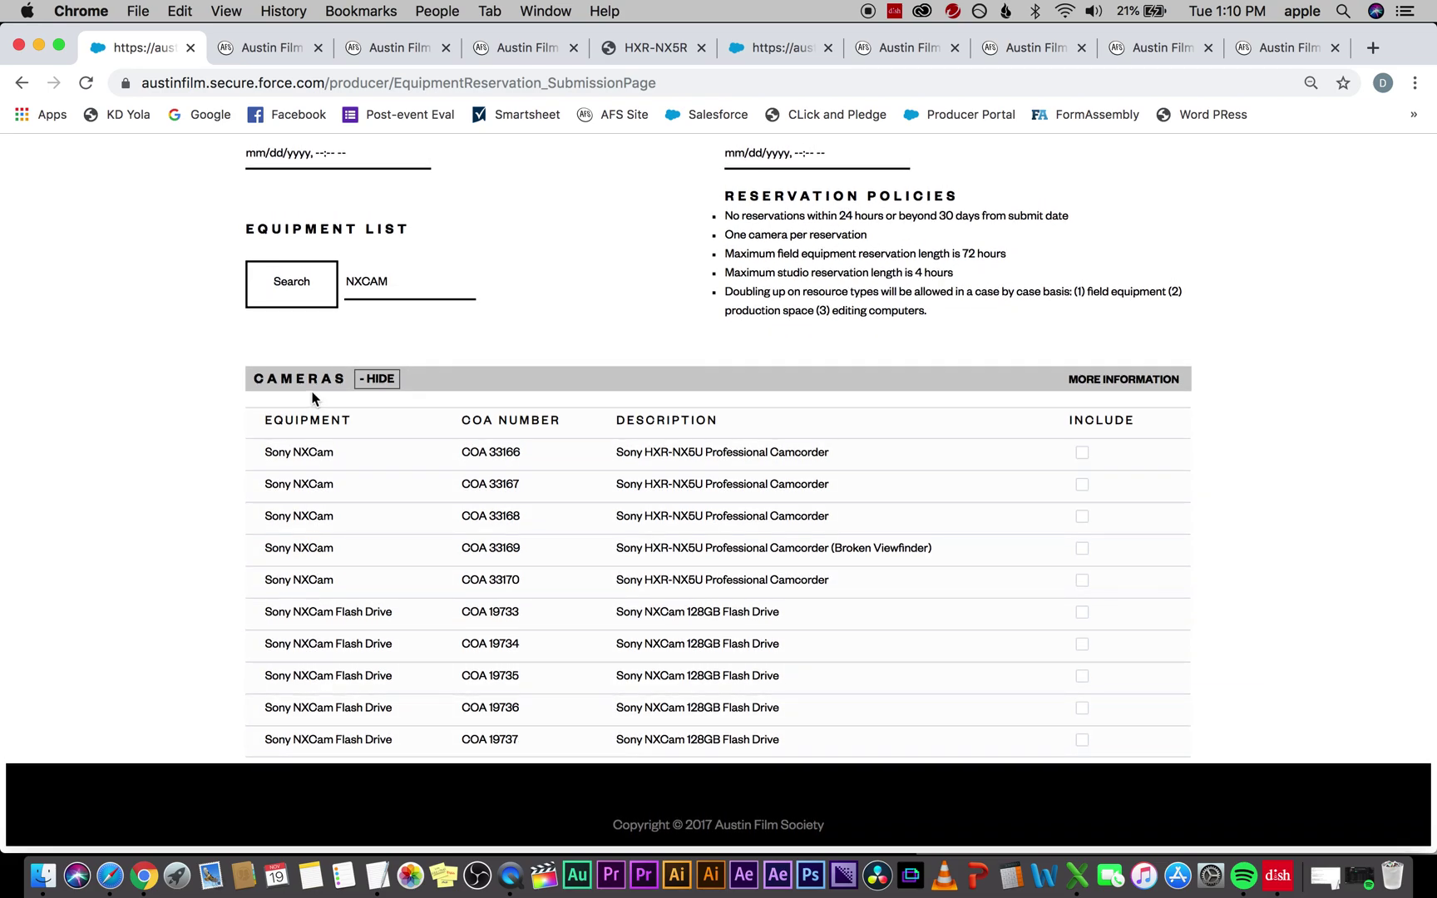
pyautogui.click(379, 380)
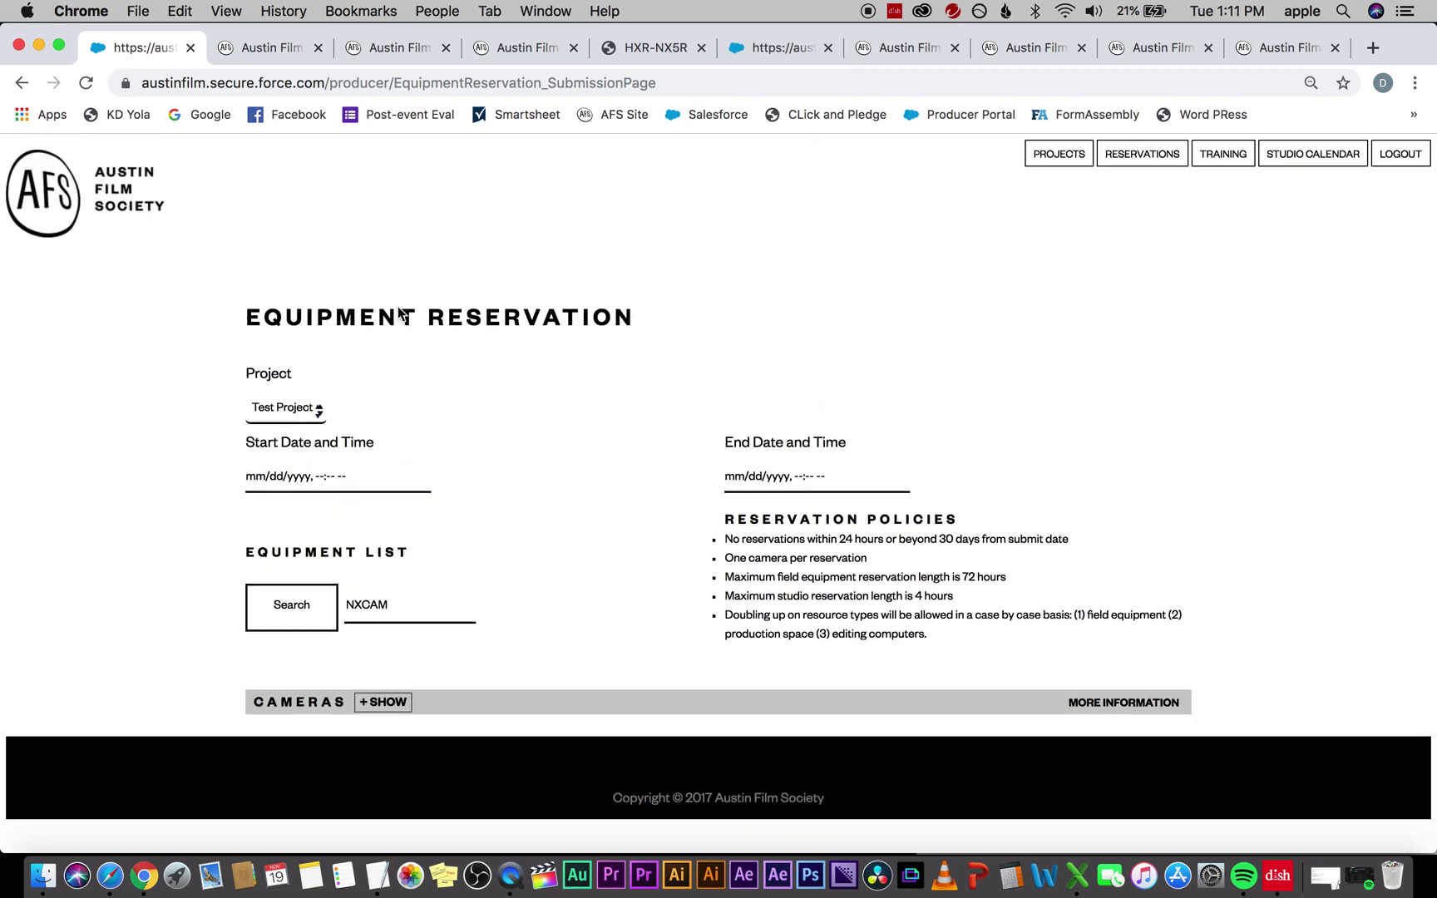
# Step: Search the equipment list for "spider pod" and expand the Grip and Rig Equipment category in the results
pyautogui.doubleClick(394, 601)
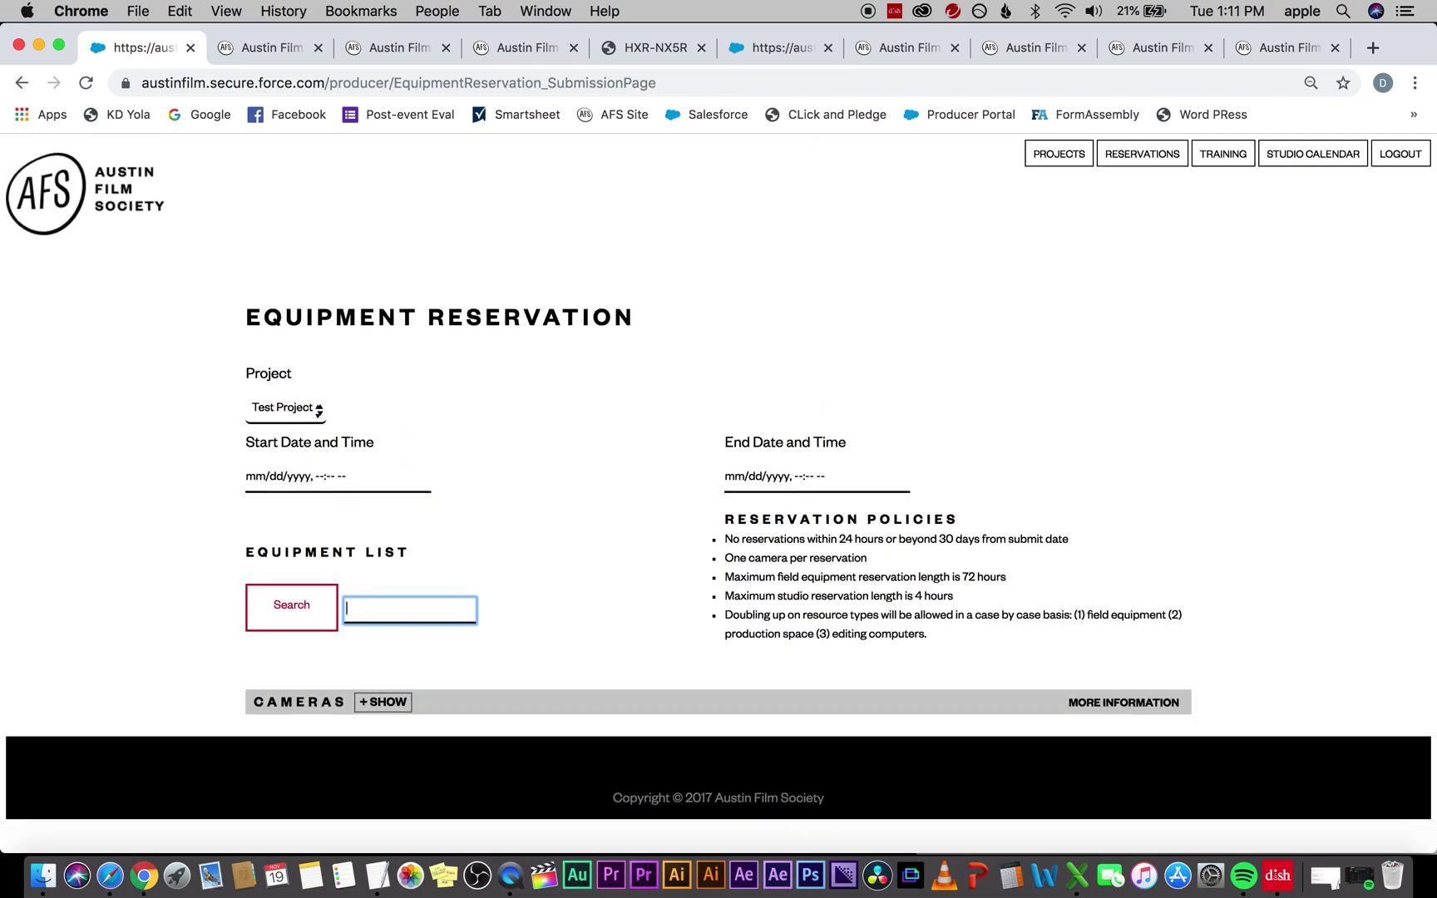
pyautogui.write('spider p')
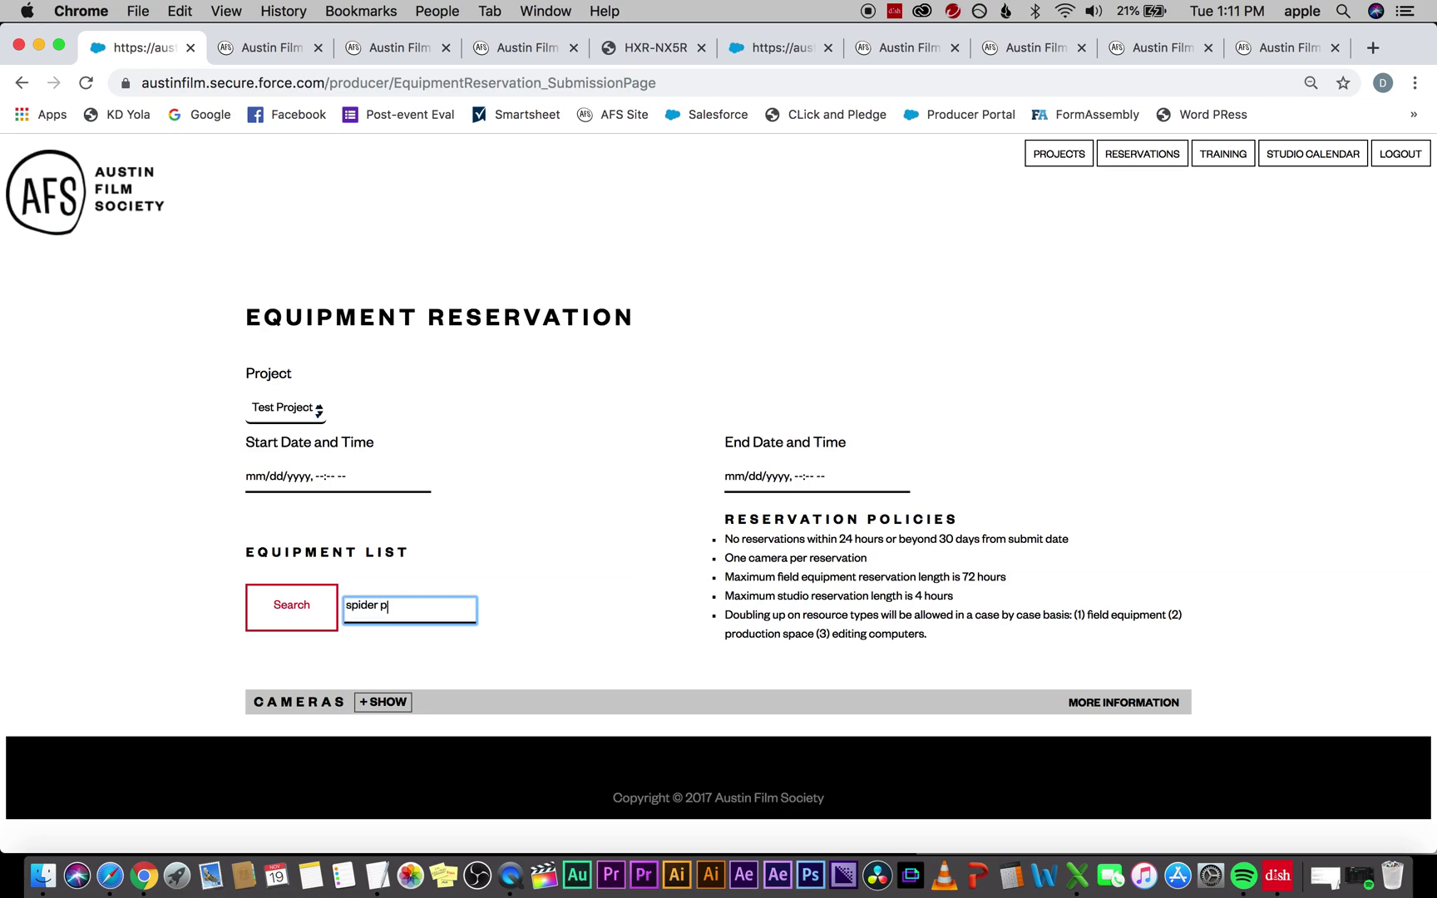
pyautogui.write('od')
pyautogui.click(275, 612)
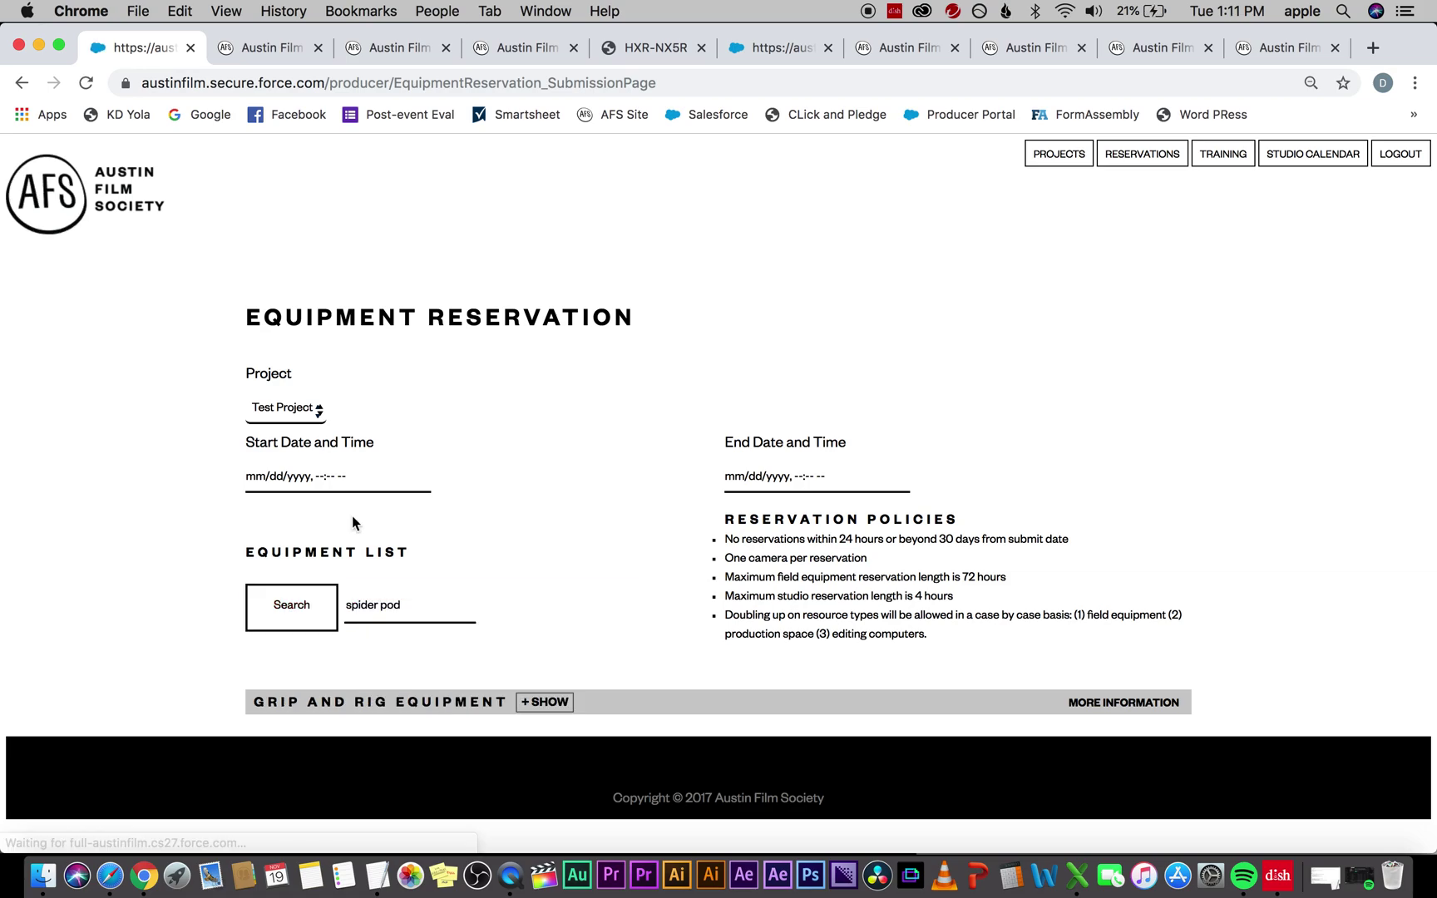
pyautogui.click(541, 702)
pyautogui.scroll(-1, 542, 582)
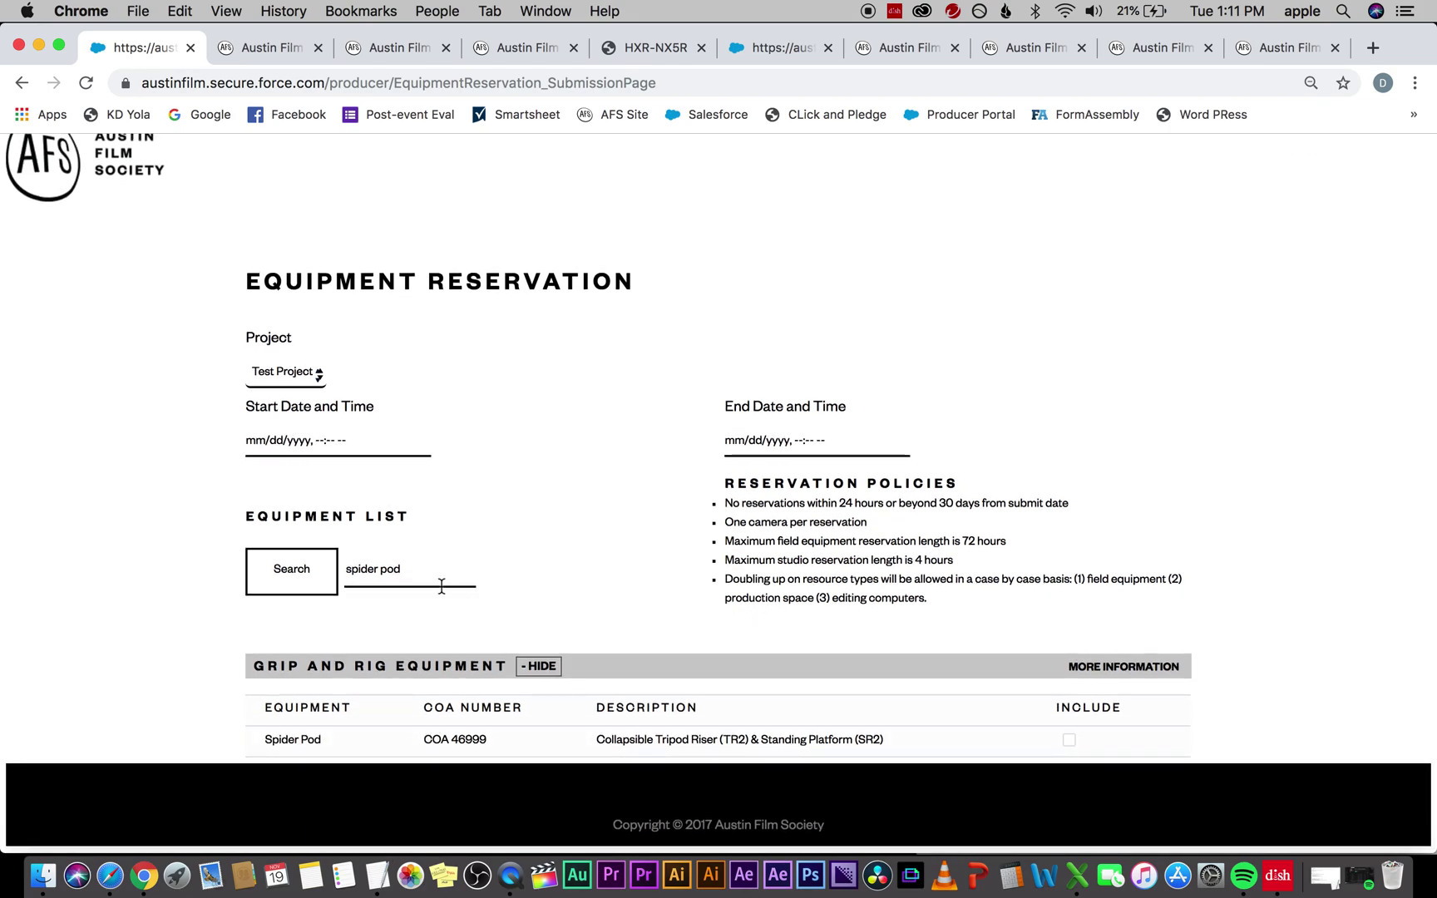
# Step: Clear the search term and rerun the search to restore the full list of equipment categories
pyautogui.click(348, 571)
pyautogui.press('super+a')
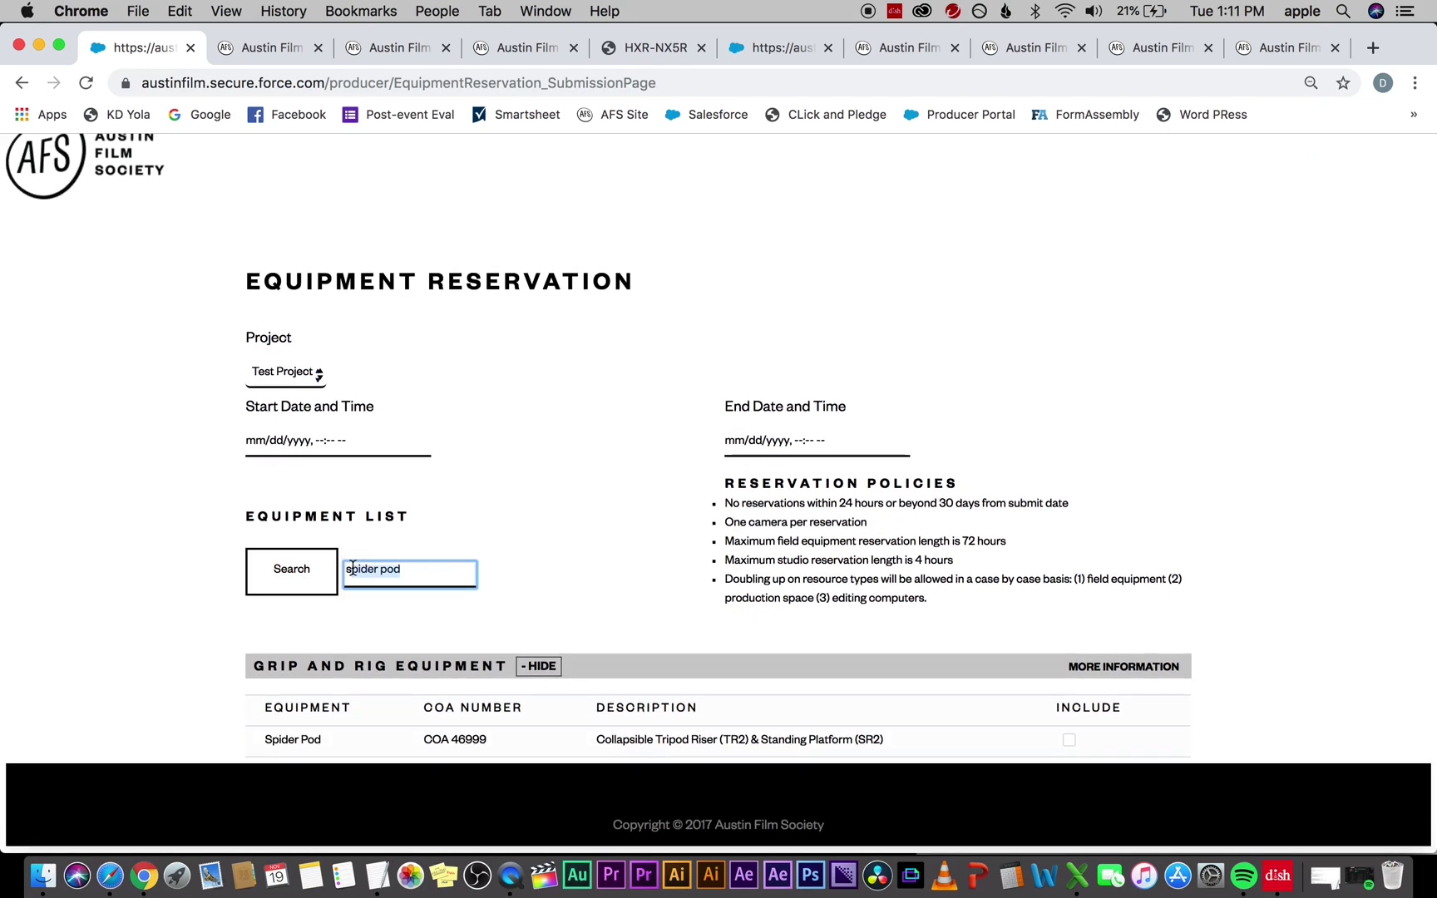
pyautogui.press('BackSpace')
pyautogui.click(304, 574)
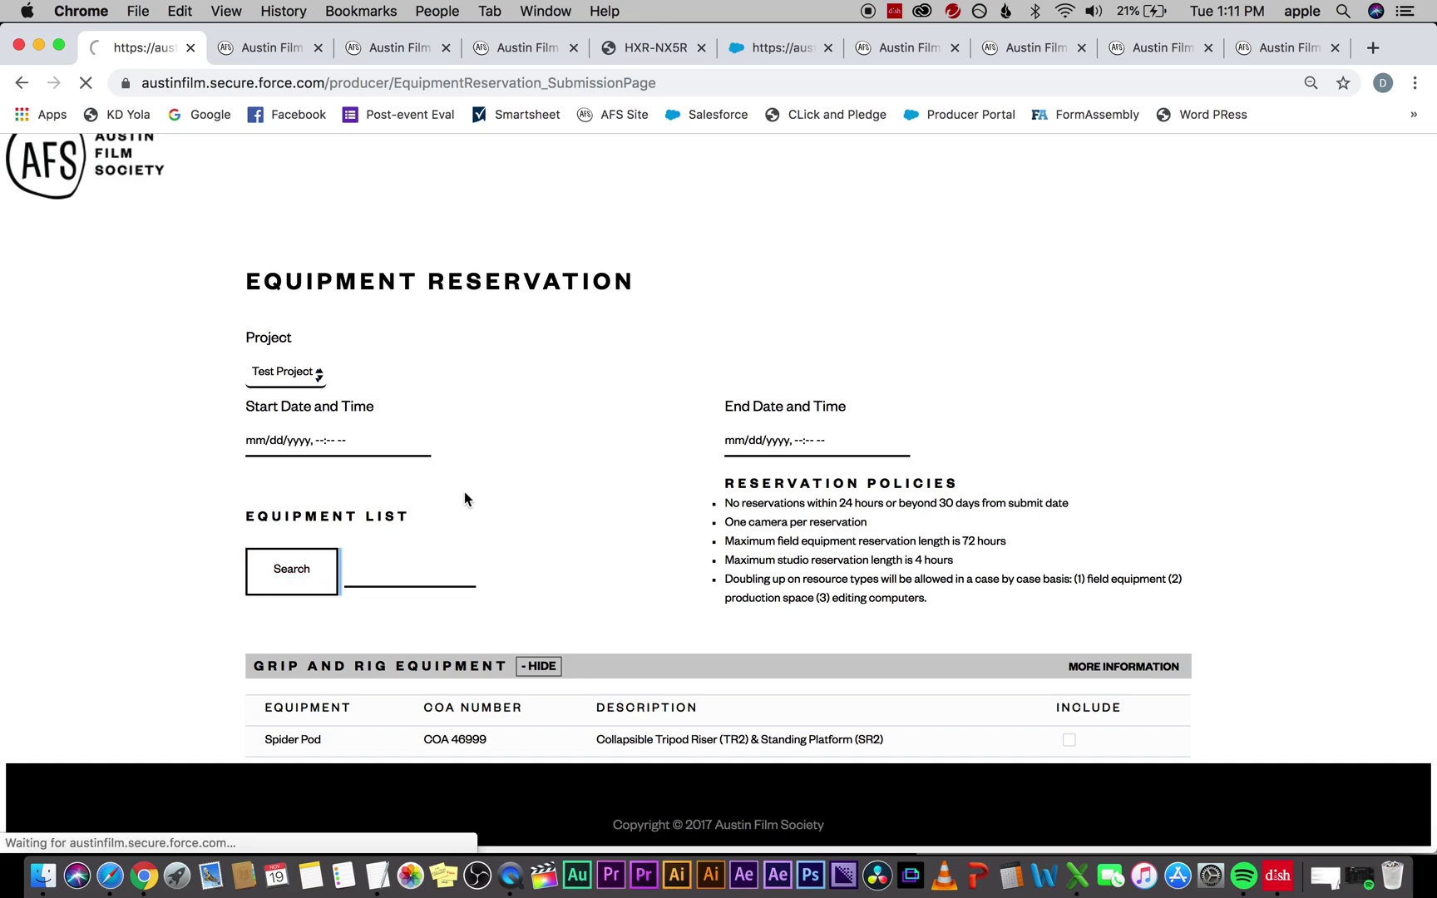
pyautogui.scroll(-5, 259, 524)
pyautogui.scroll(-1, 241, 478)
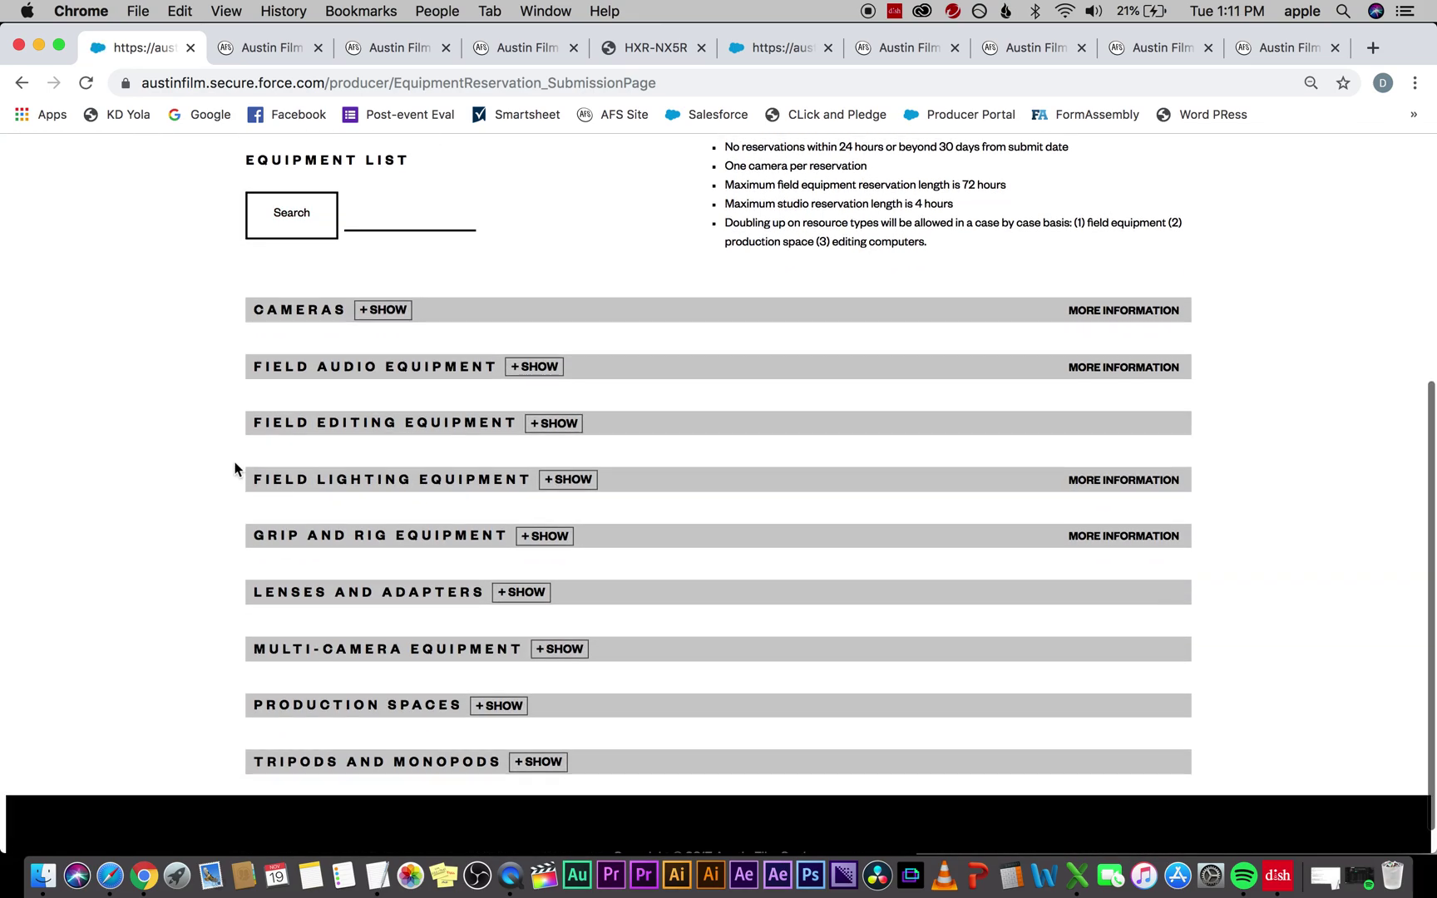
# Step: Review the reservation's date fields and policies, highlighting the rule on reservations within 24 hours or beyond 30 days
pyautogui.scroll(3, 490, 533)
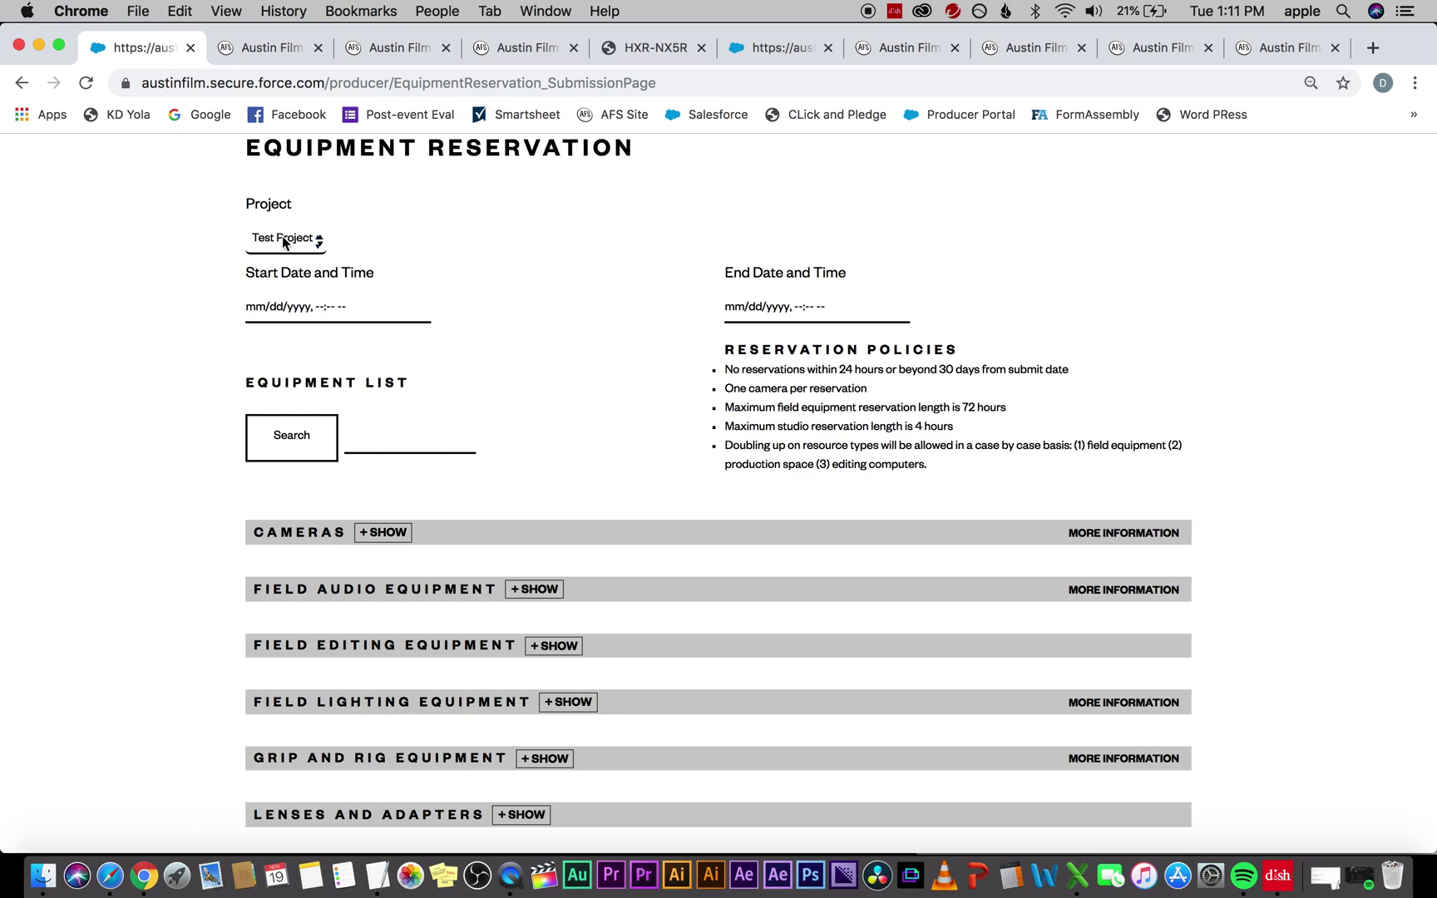
pyautogui.scroll(1, 656, 373)
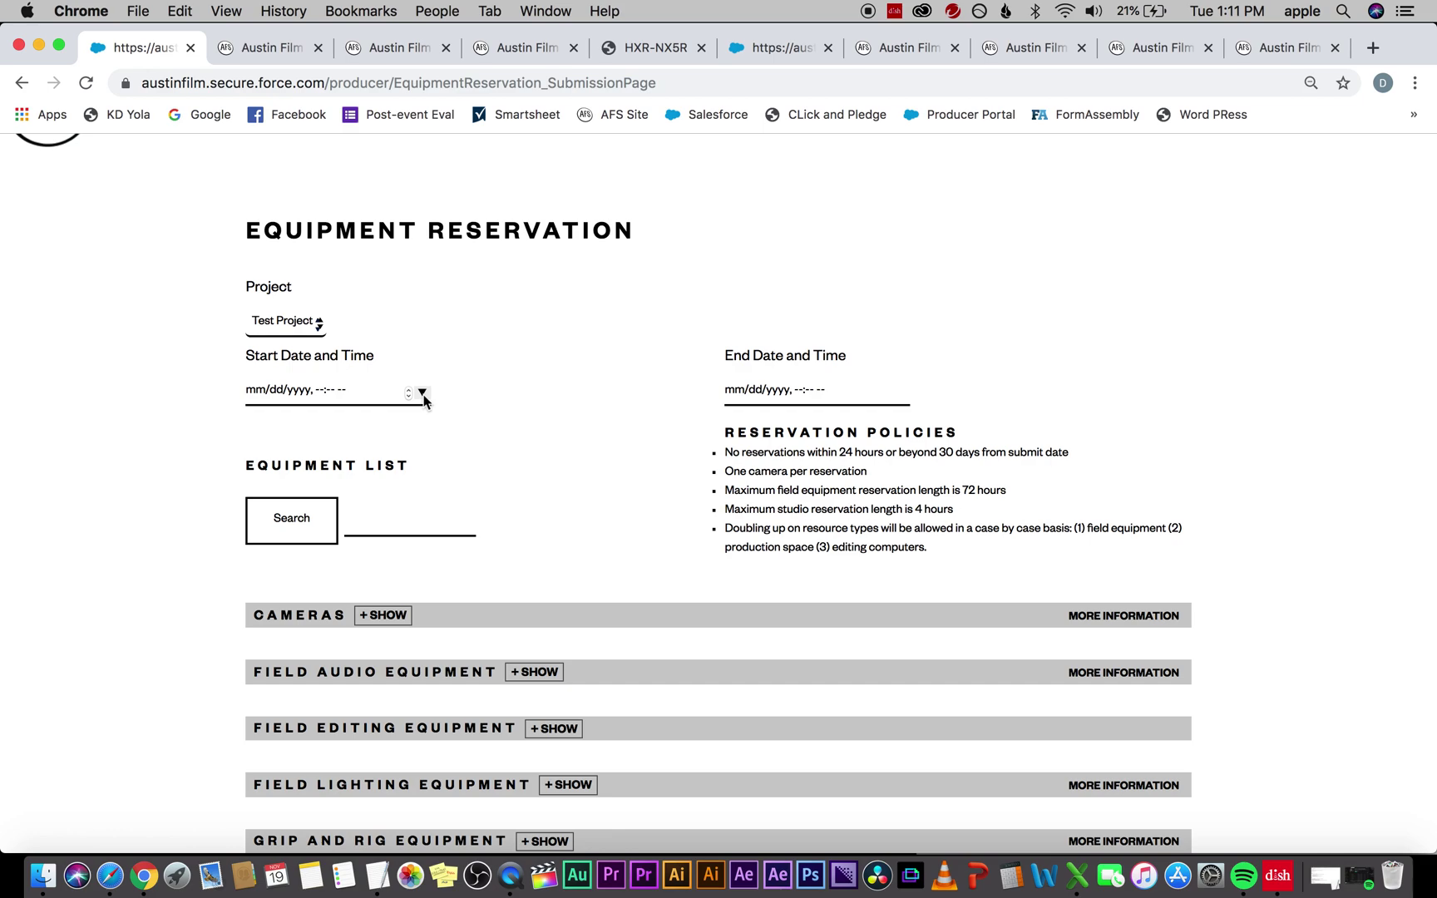
pyautogui.moveTo(725, 455); pyautogui.dragTo(1075, 457)
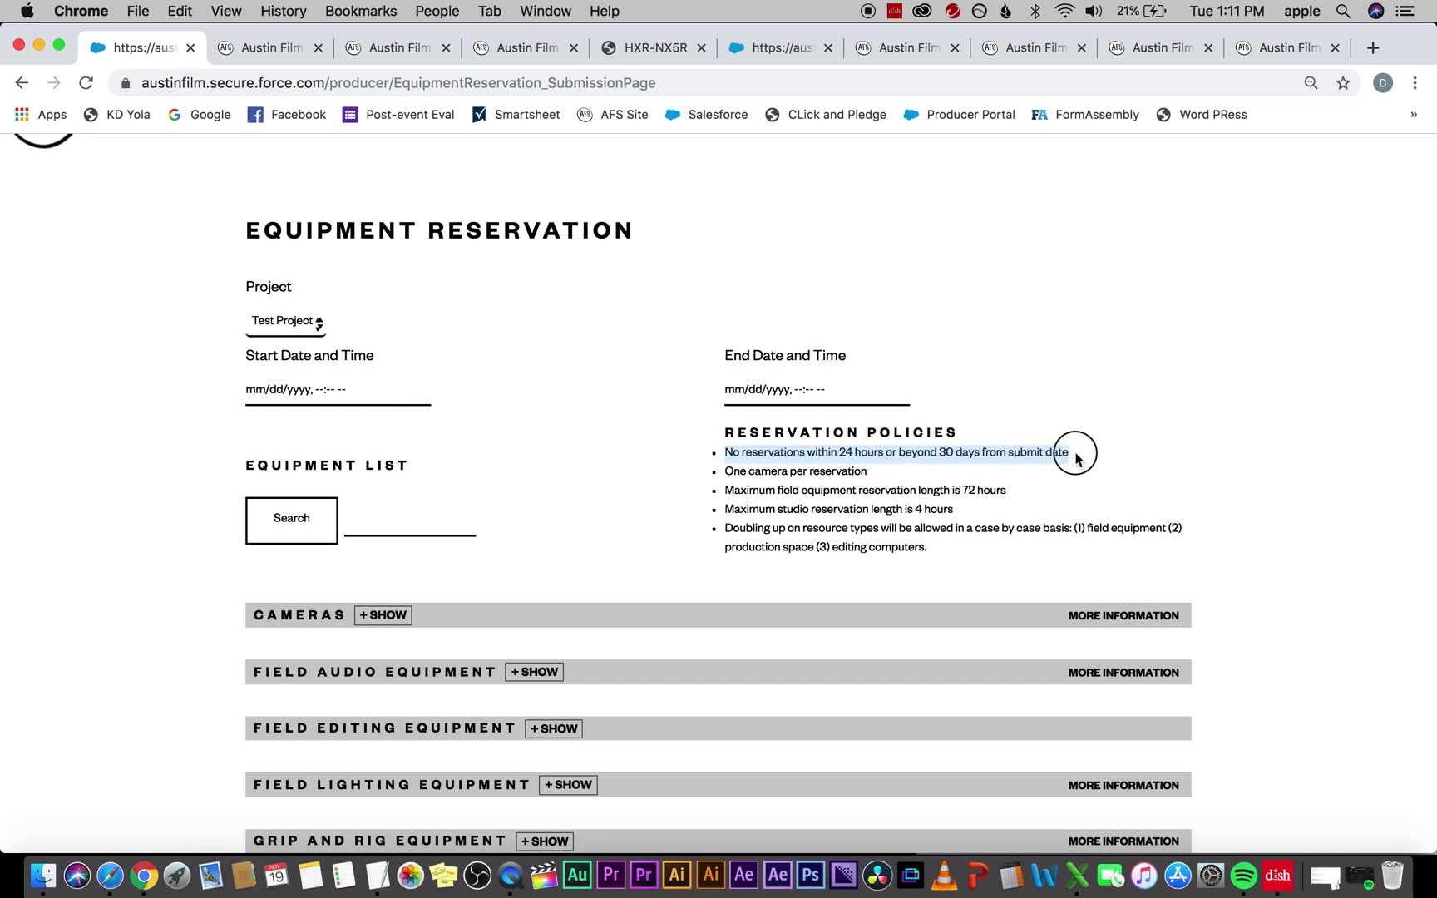
pyautogui.click(562, 418)
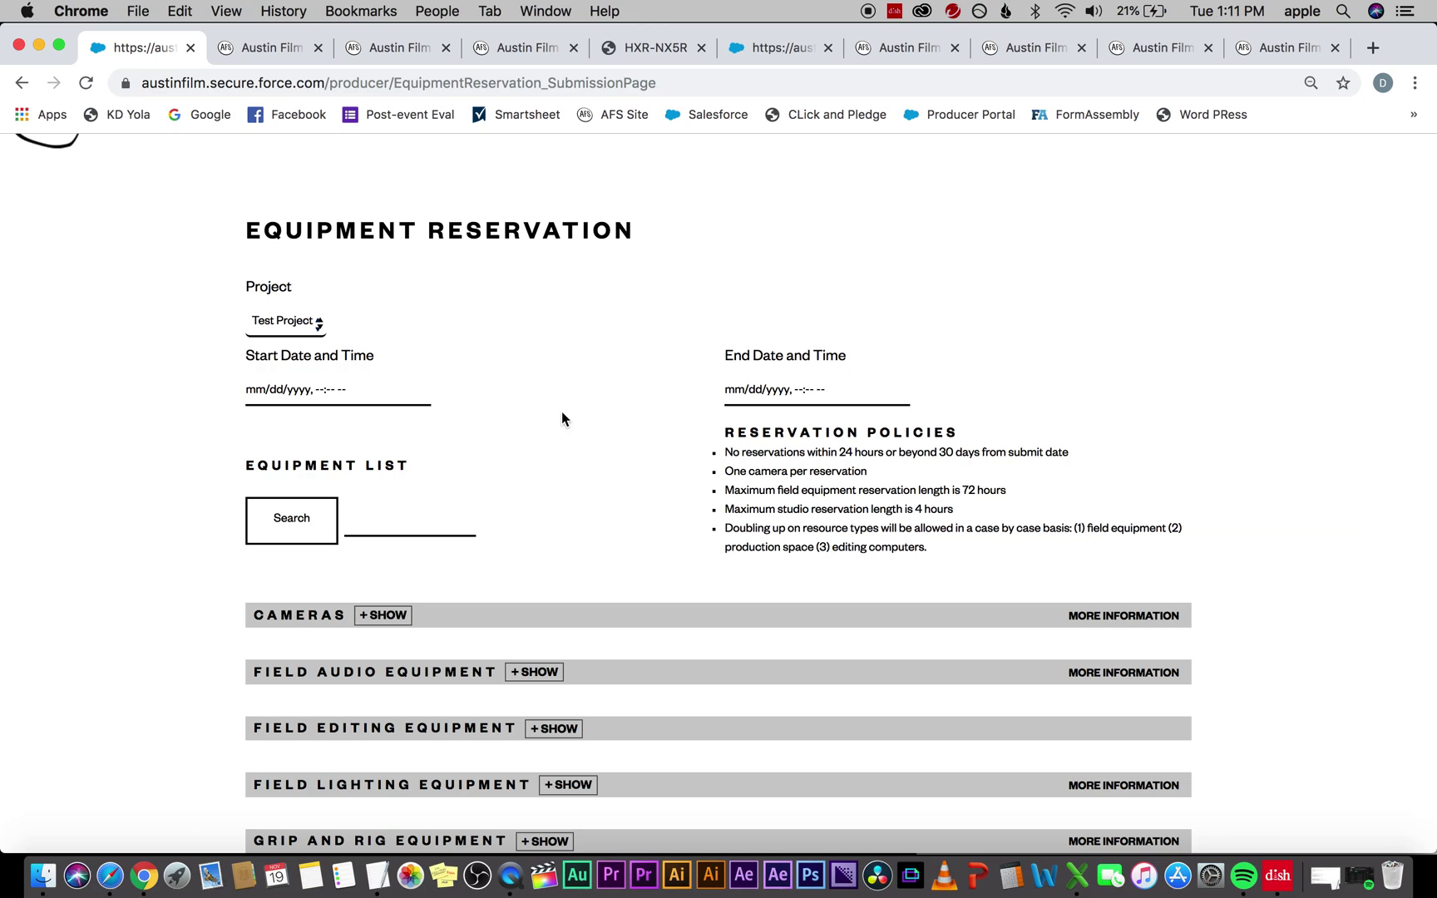
# Step: Set the reservation's start date and time to 11/19/2019, 07:00 PM and highlight the error message on the page
pyautogui.scroll(3, 562, 418)
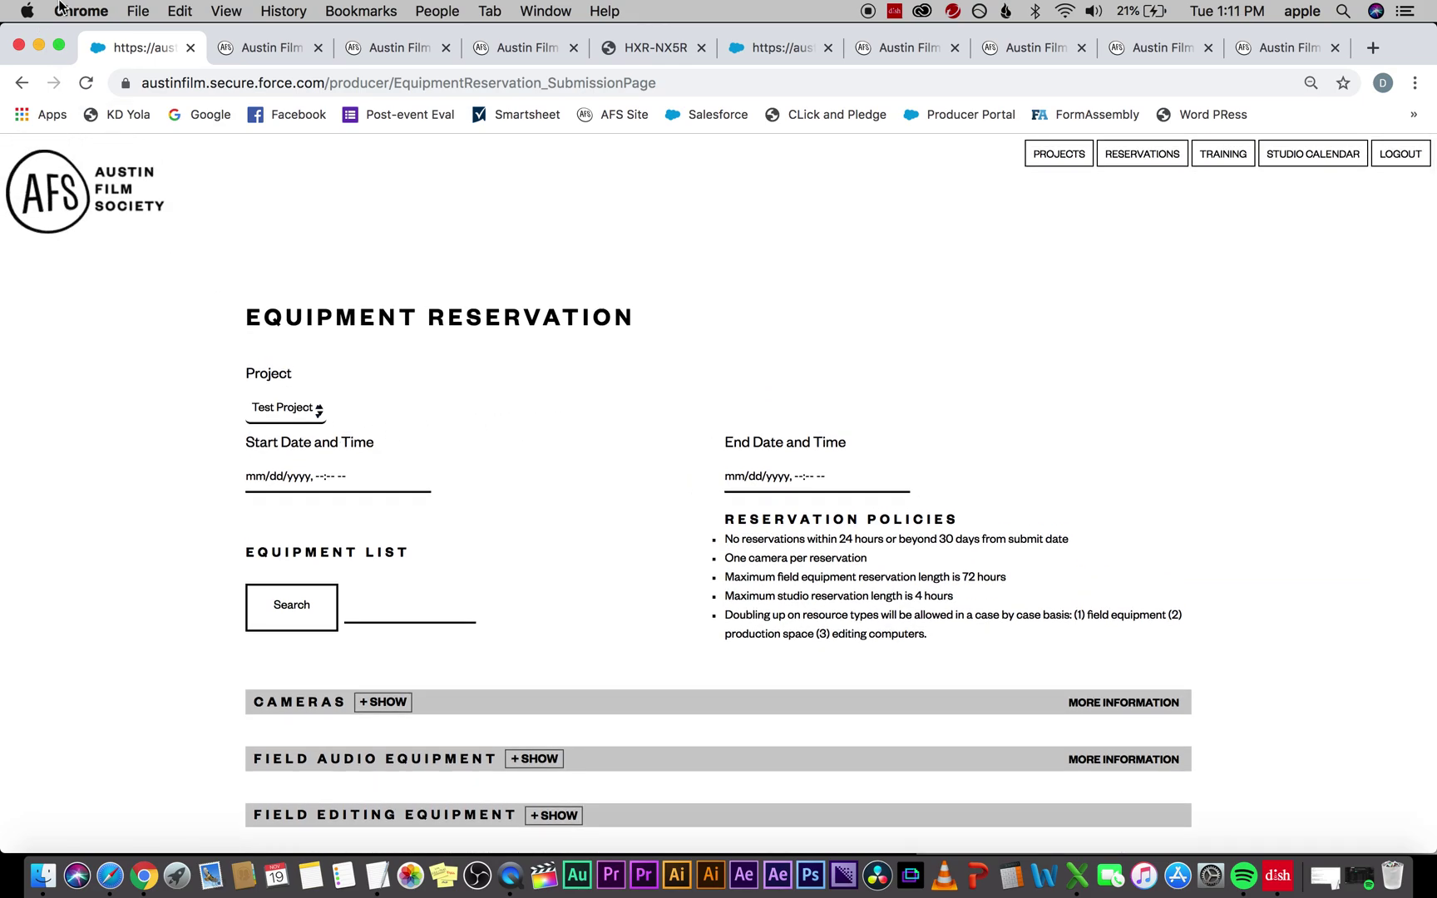
pyautogui.click(421, 479)
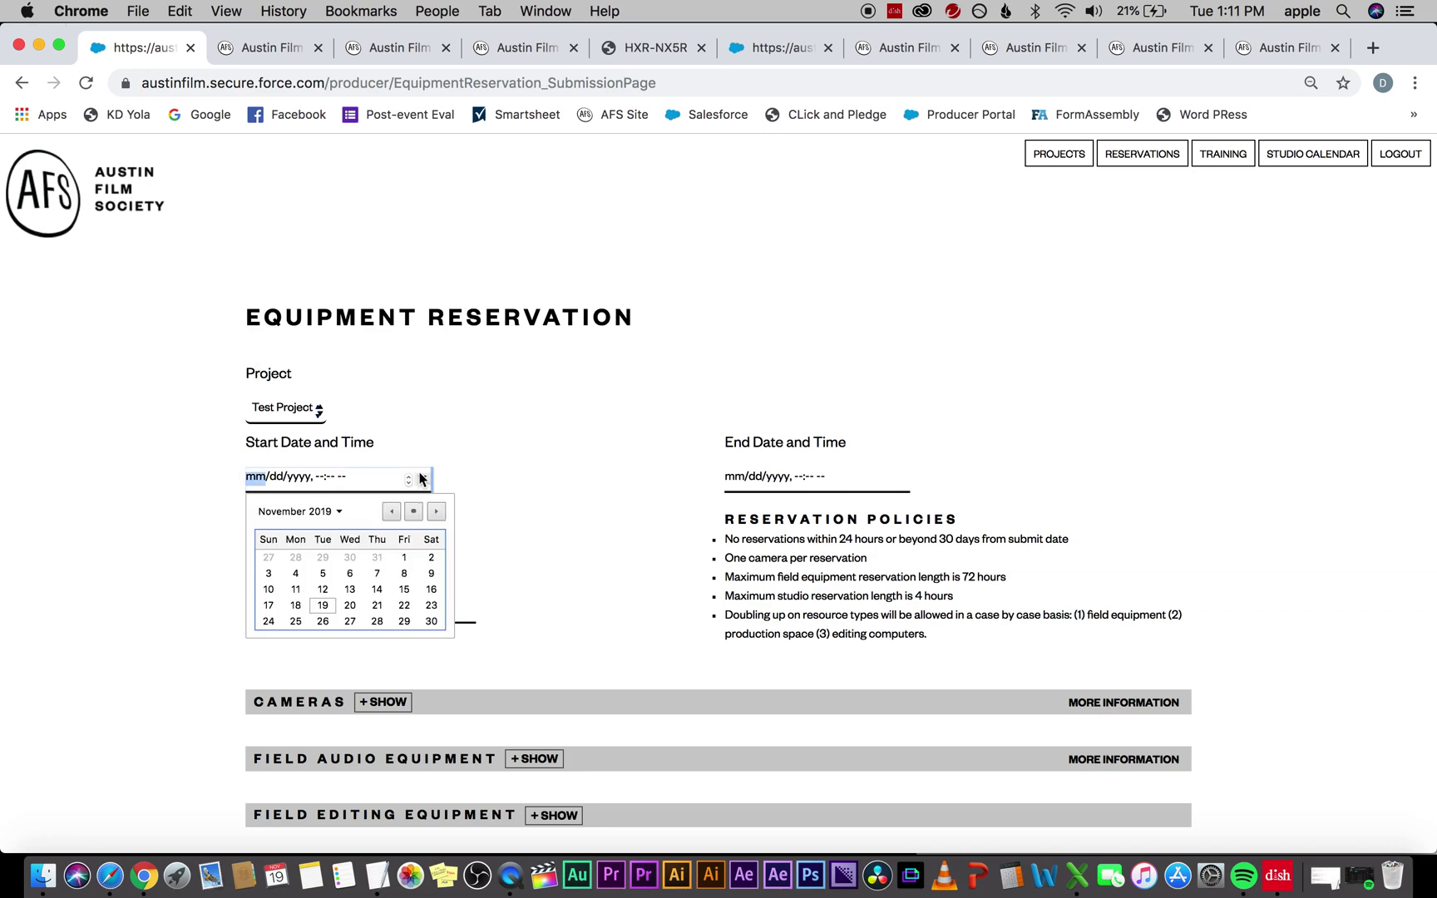
pyautogui.click(189, 589)
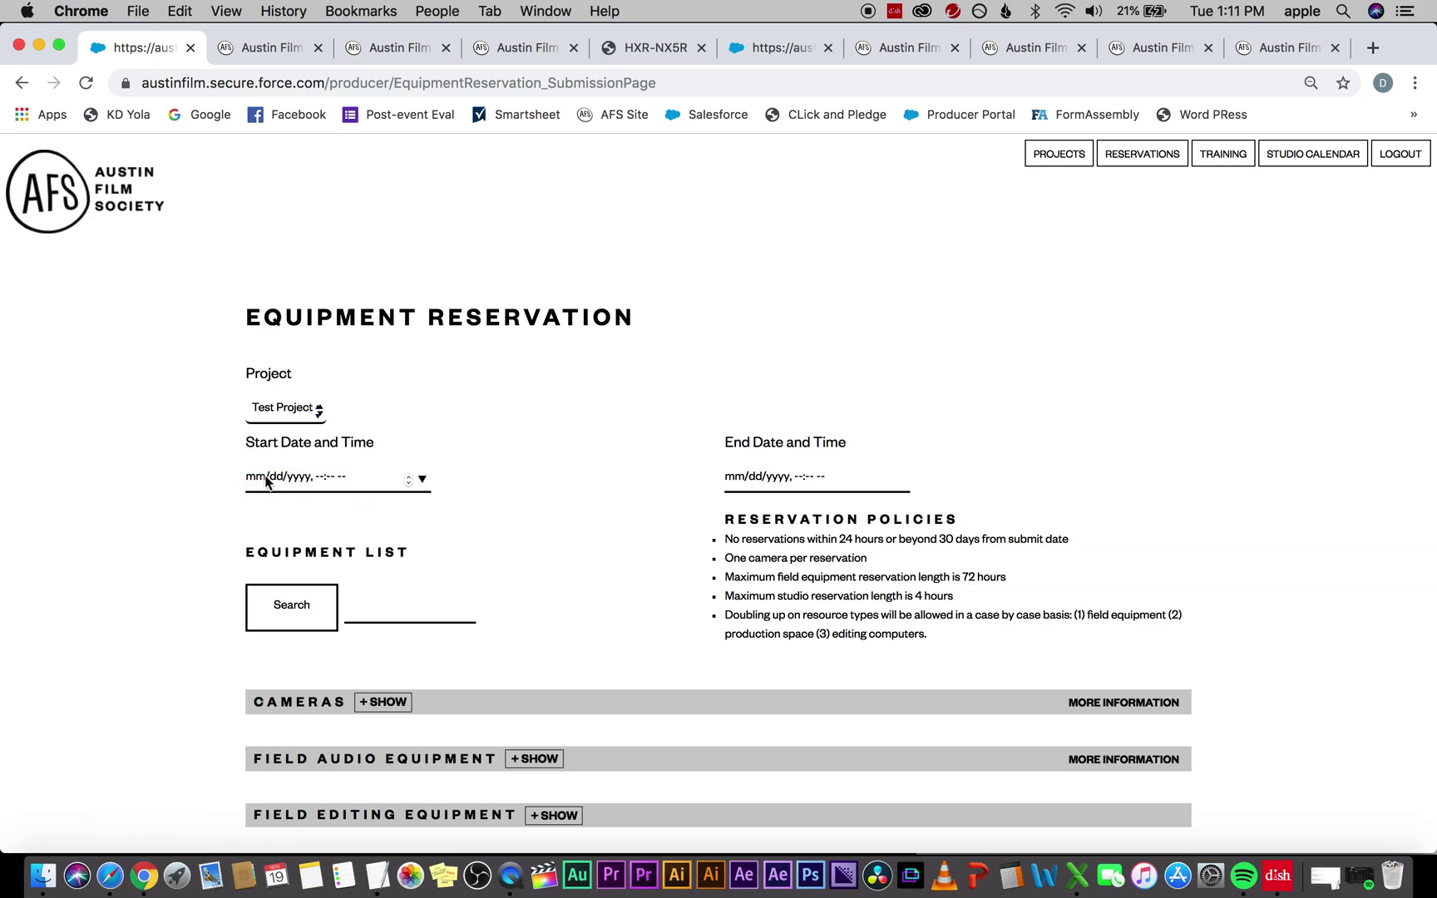
pyautogui.click(422, 479)
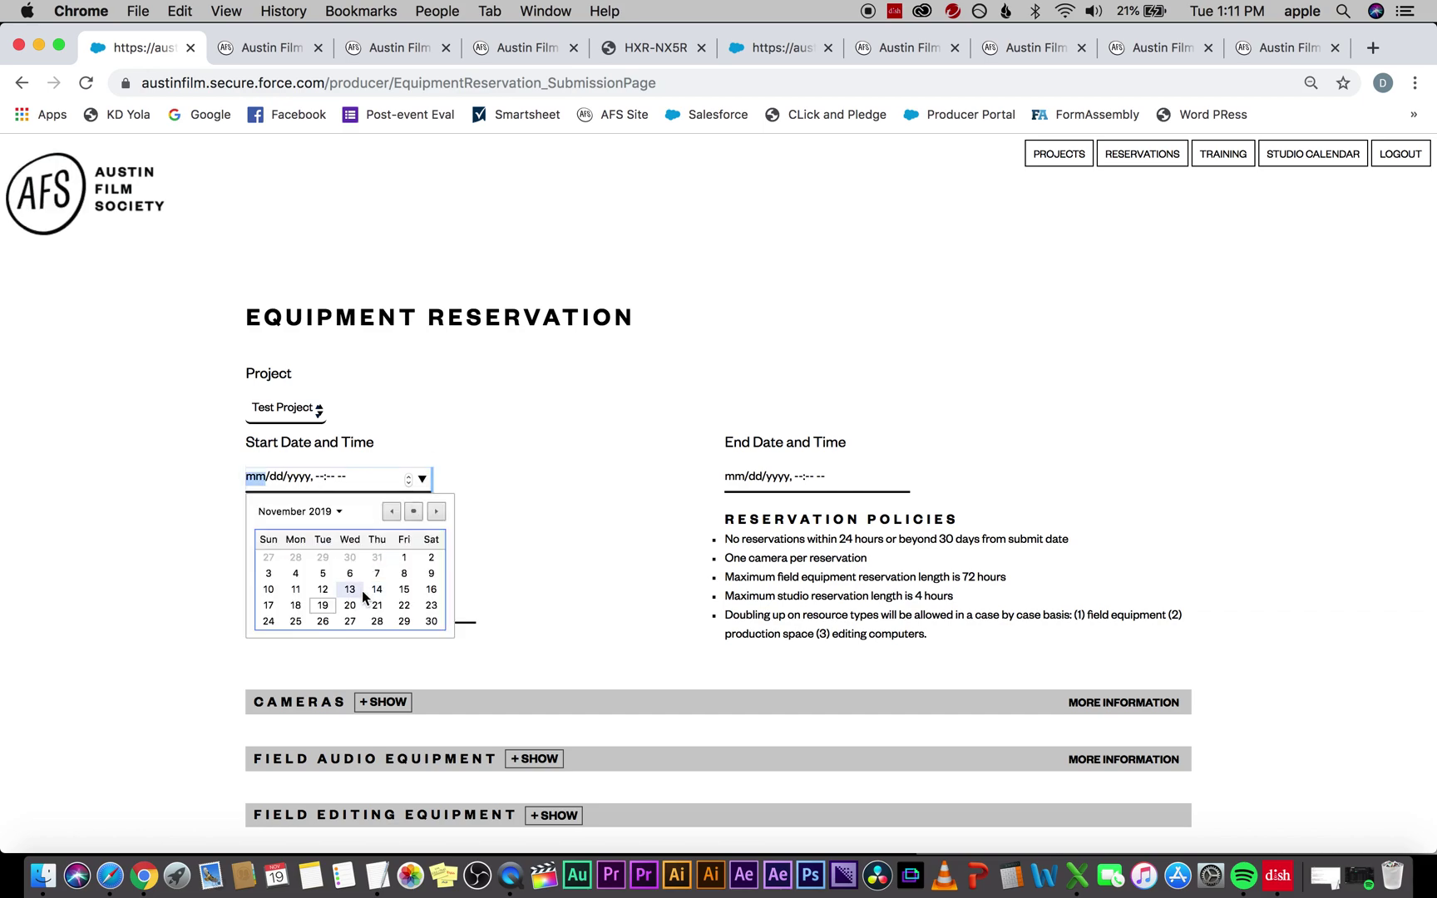
pyautogui.click(323, 604)
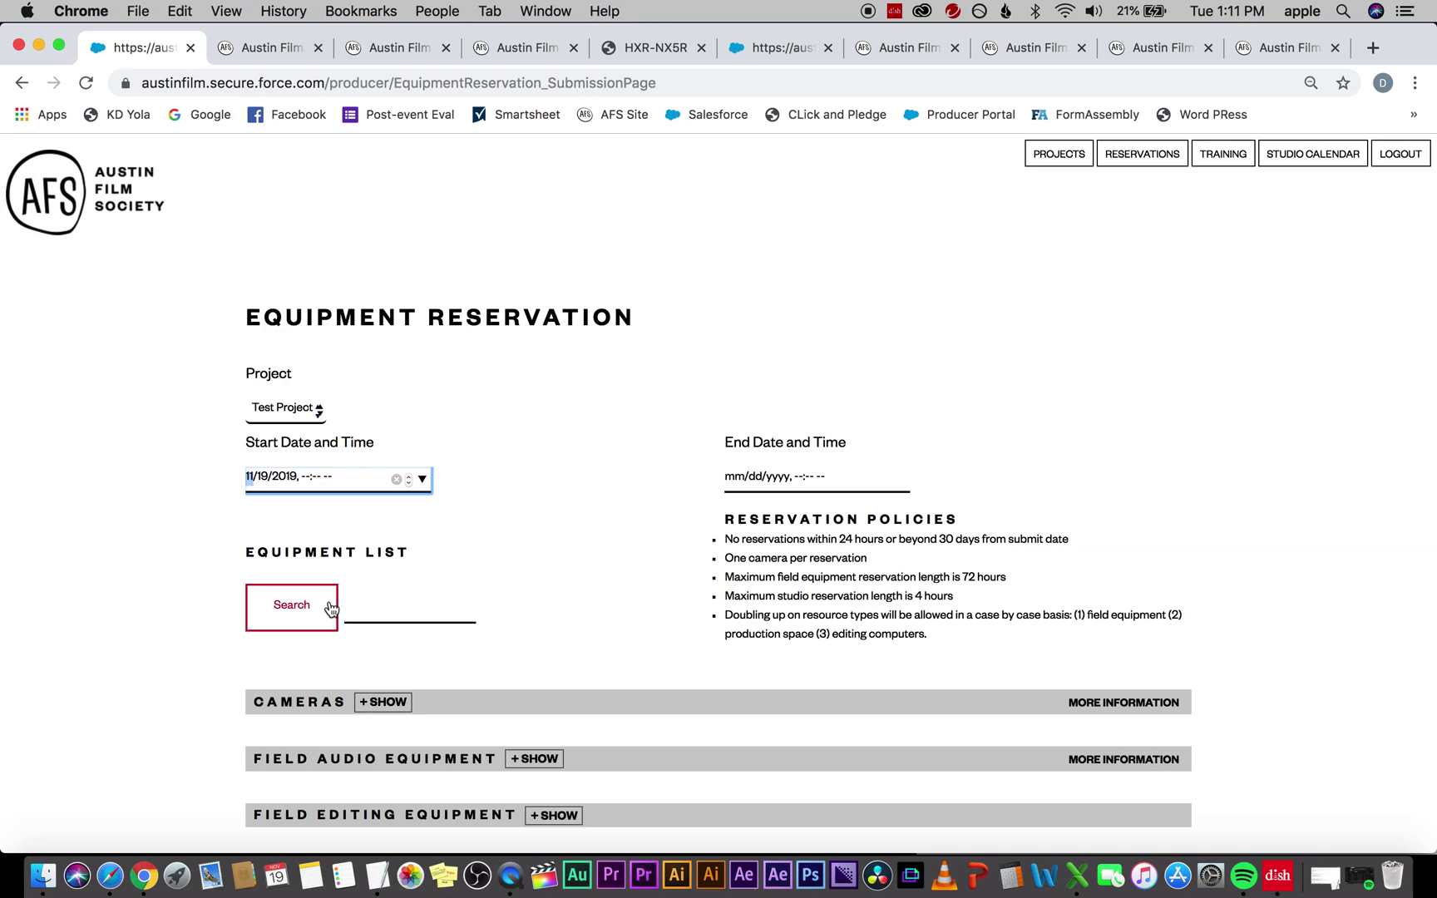
pyautogui.click(306, 479)
pyautogui.write('70')
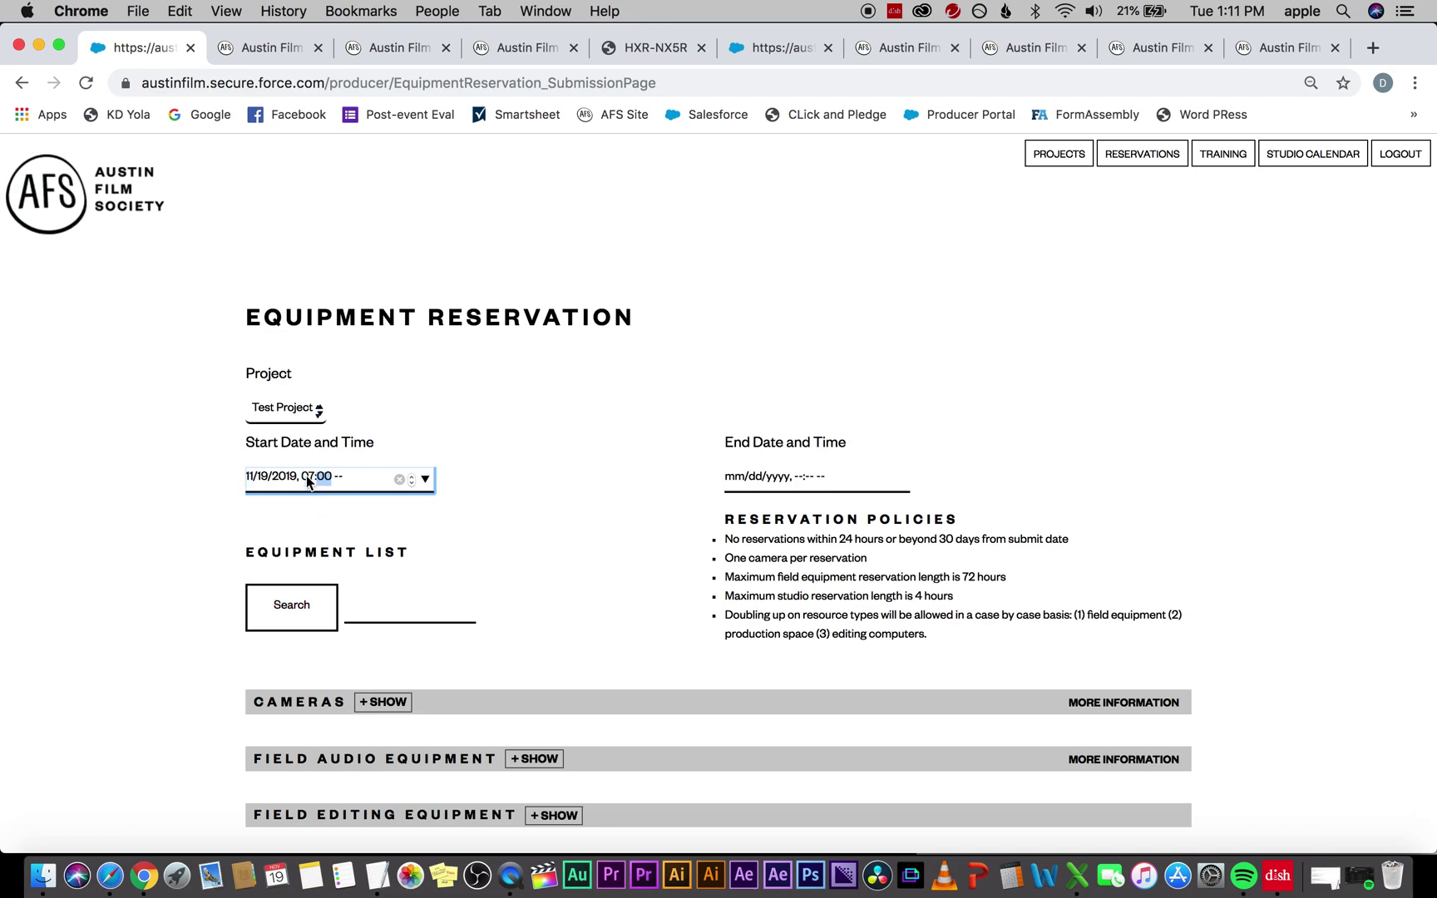
pyautogui.write('0p')
pyautogui.click(509, 515)
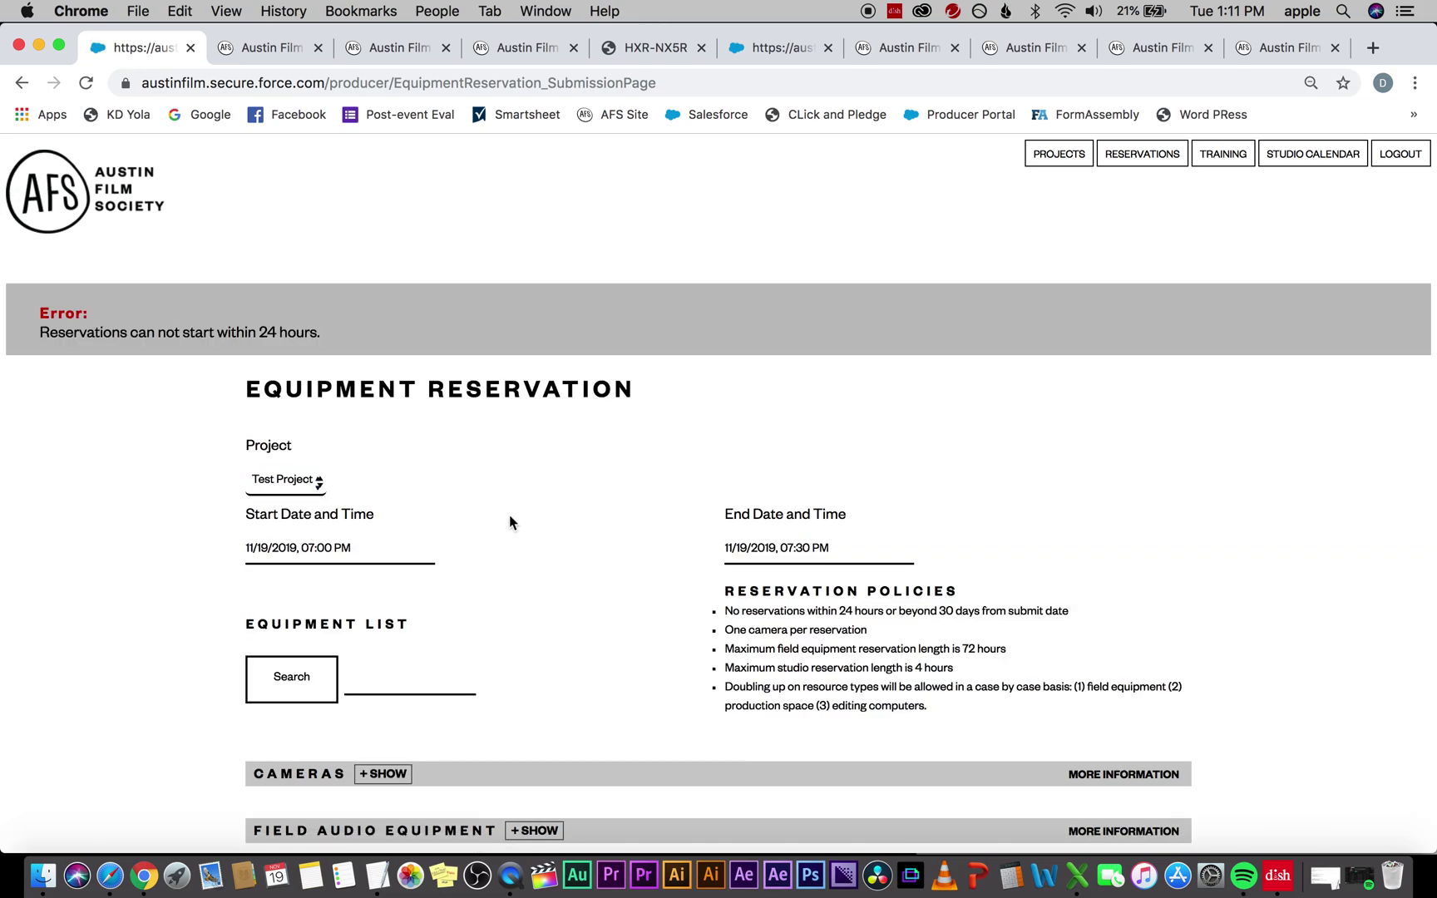
pyautogui.moveTo(325, 334); pyautogui.dragTo(39, 332)
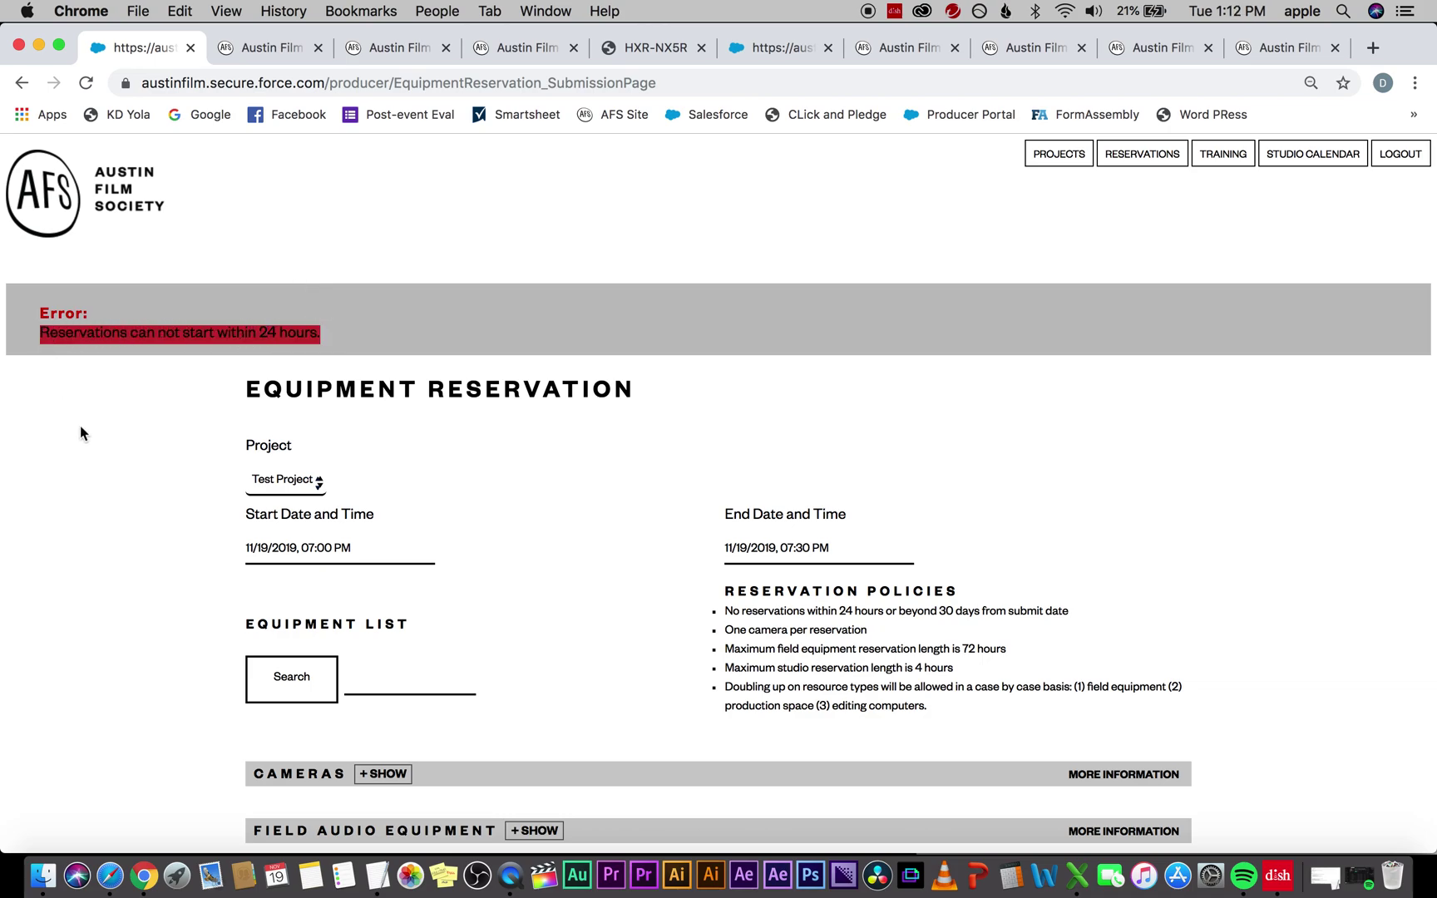
pyautogui.click(79, 433)
# Step: Try a reservation start date of 12/19/2019 and highlight the error message on the page
pyautogui.click(426, 551)
pyautogui.click(437, 583)
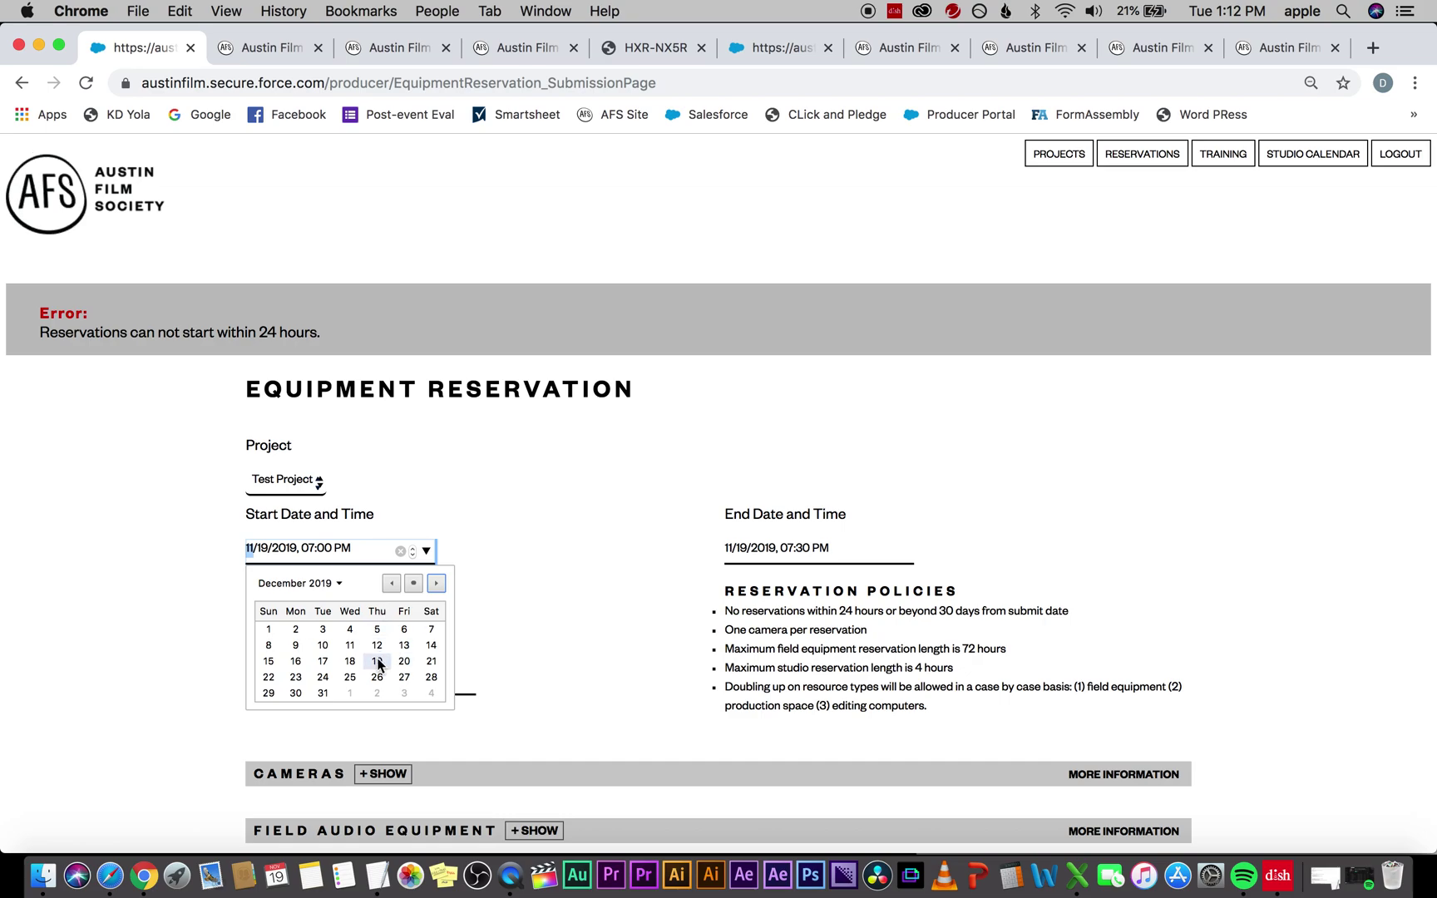
pyautogui.click(378, 661)
pyautogui.click(493, 497)
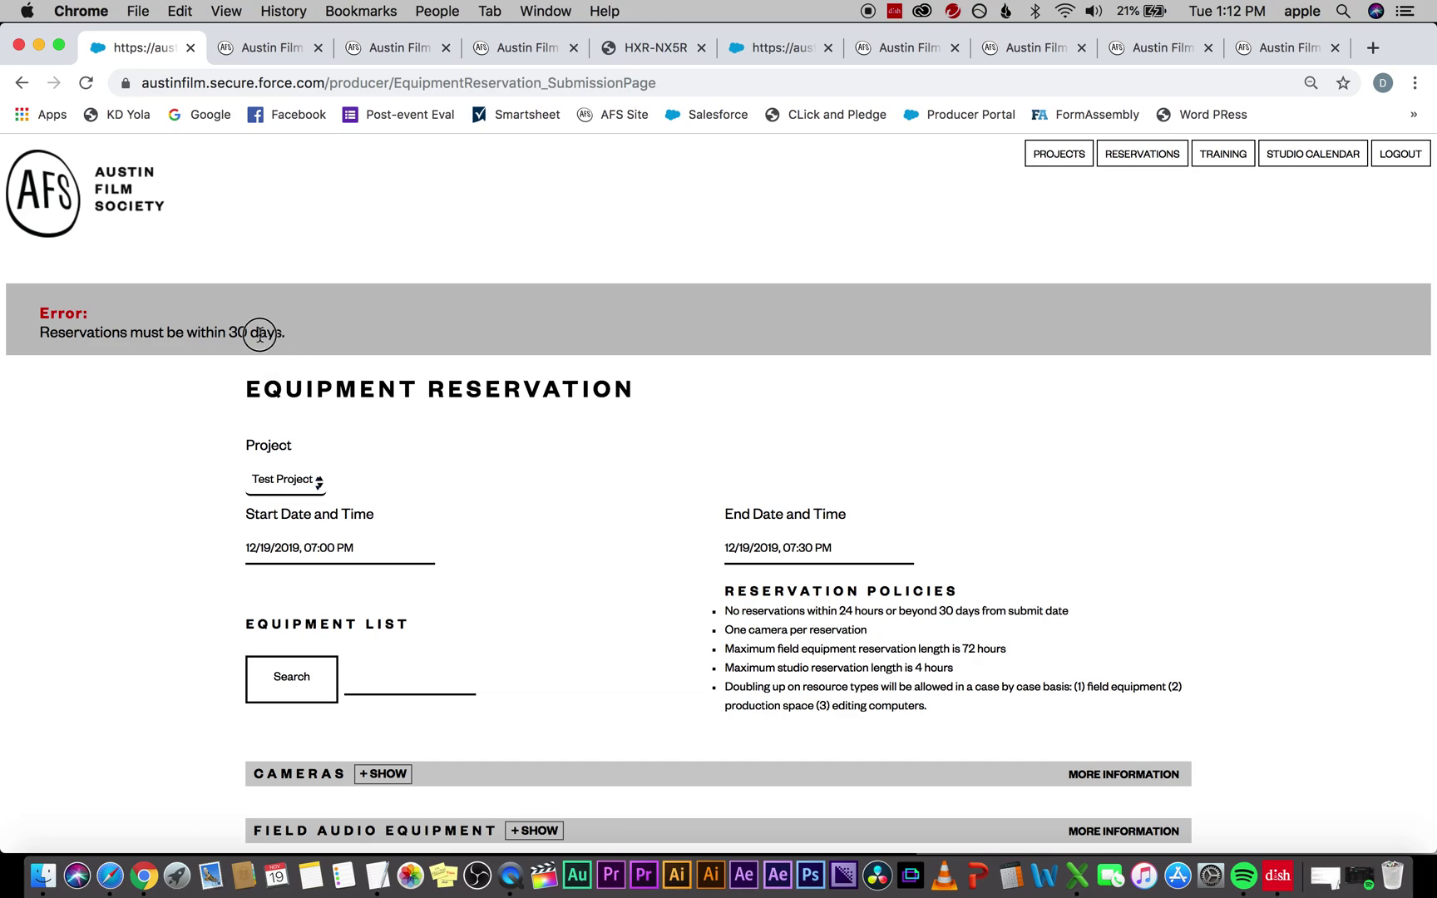
pyautogui.moveTo(295, 337); pyautogui.dragTo(35, 331)
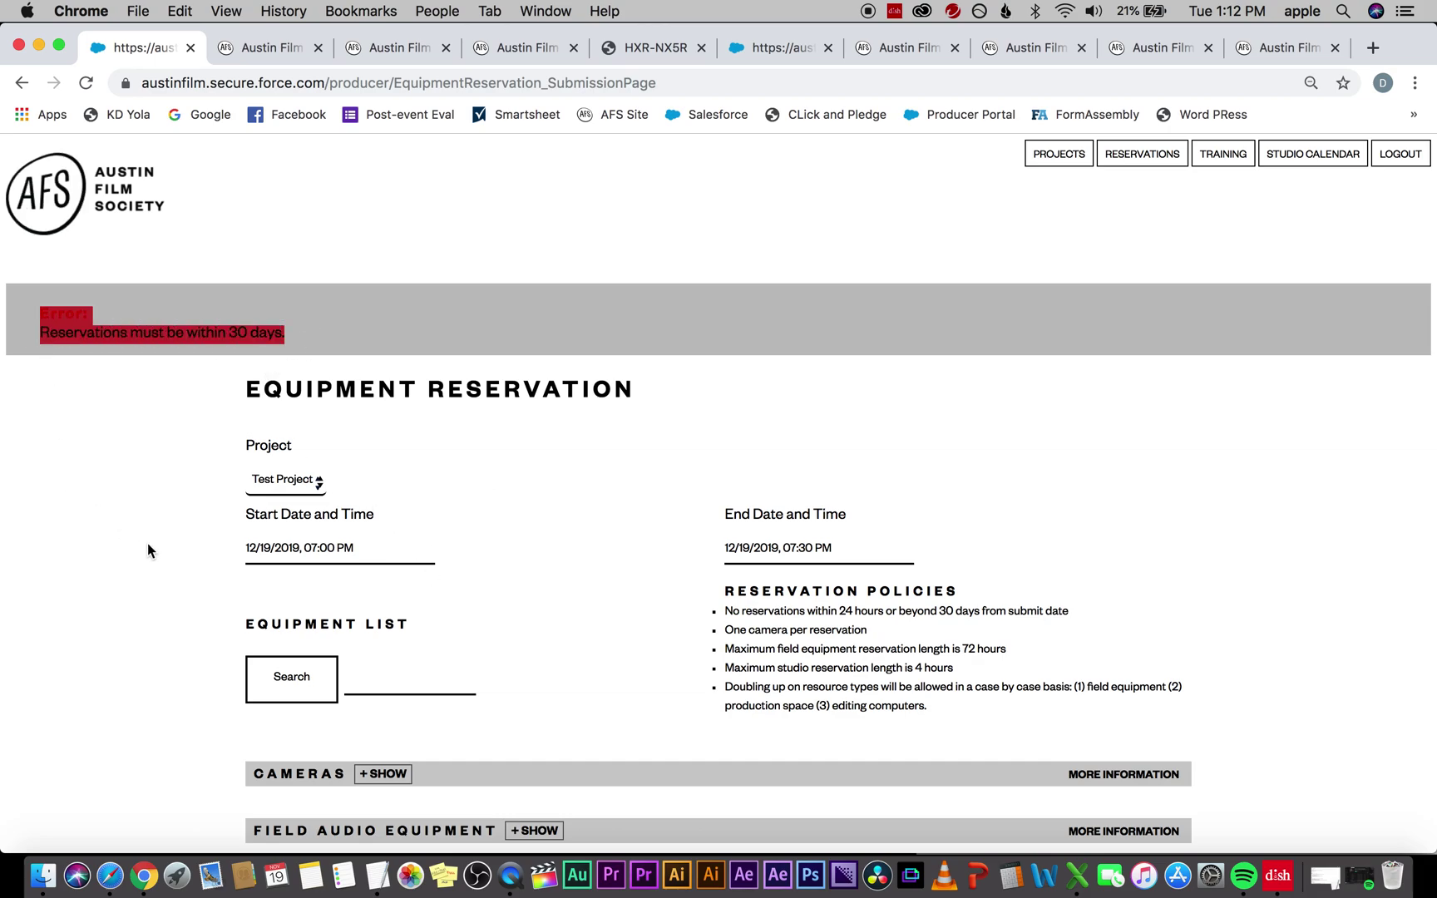
pyautogui.click(170, 413)
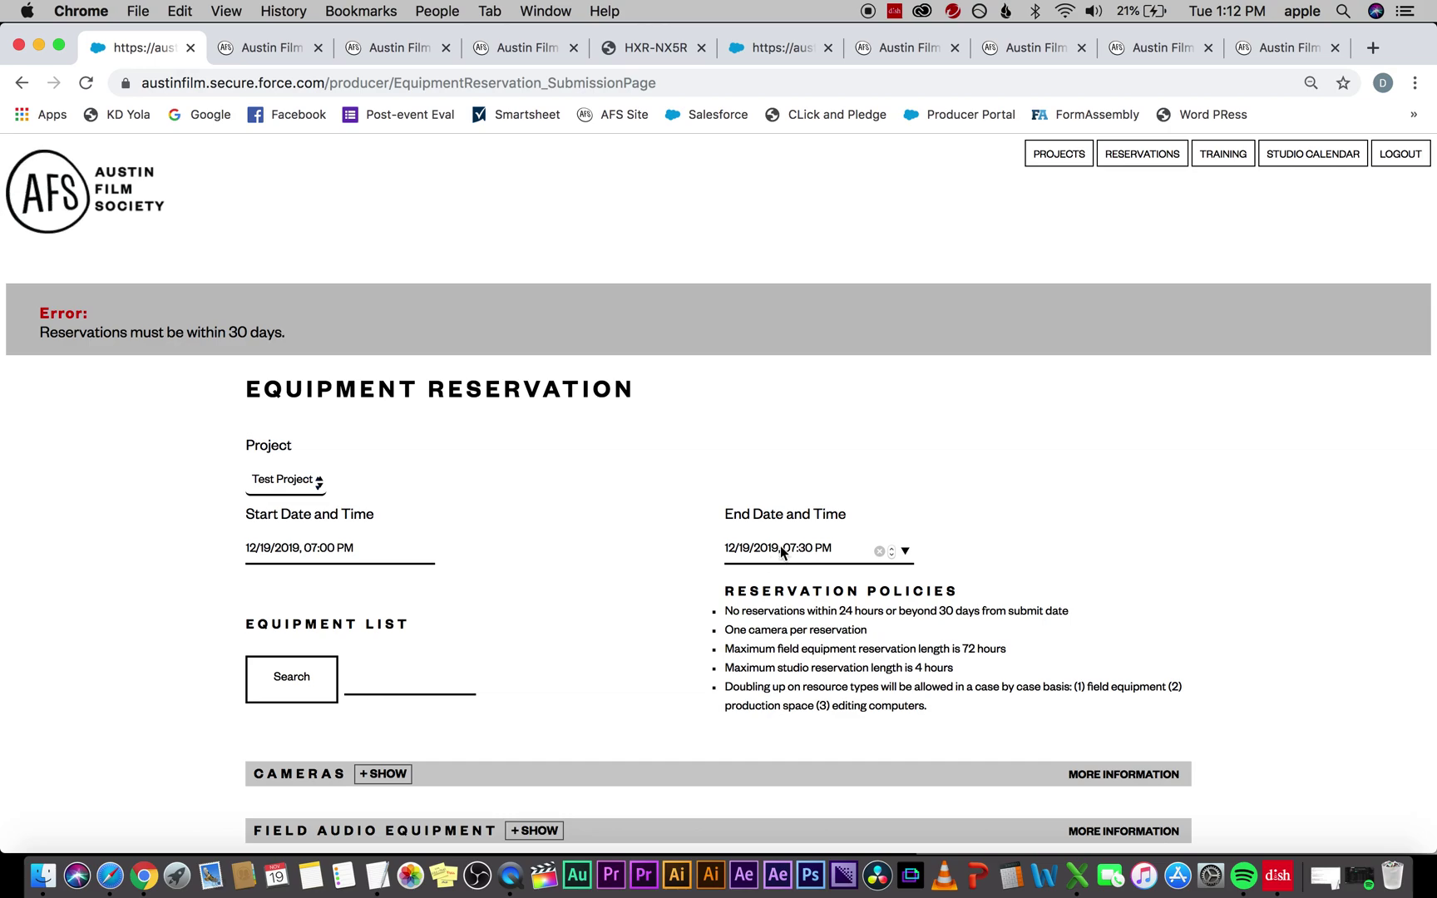
# Step: Set the reservation's start date to 11/21/2019 and highlight the 30-day limit message
pyautogui.click(425, 550)
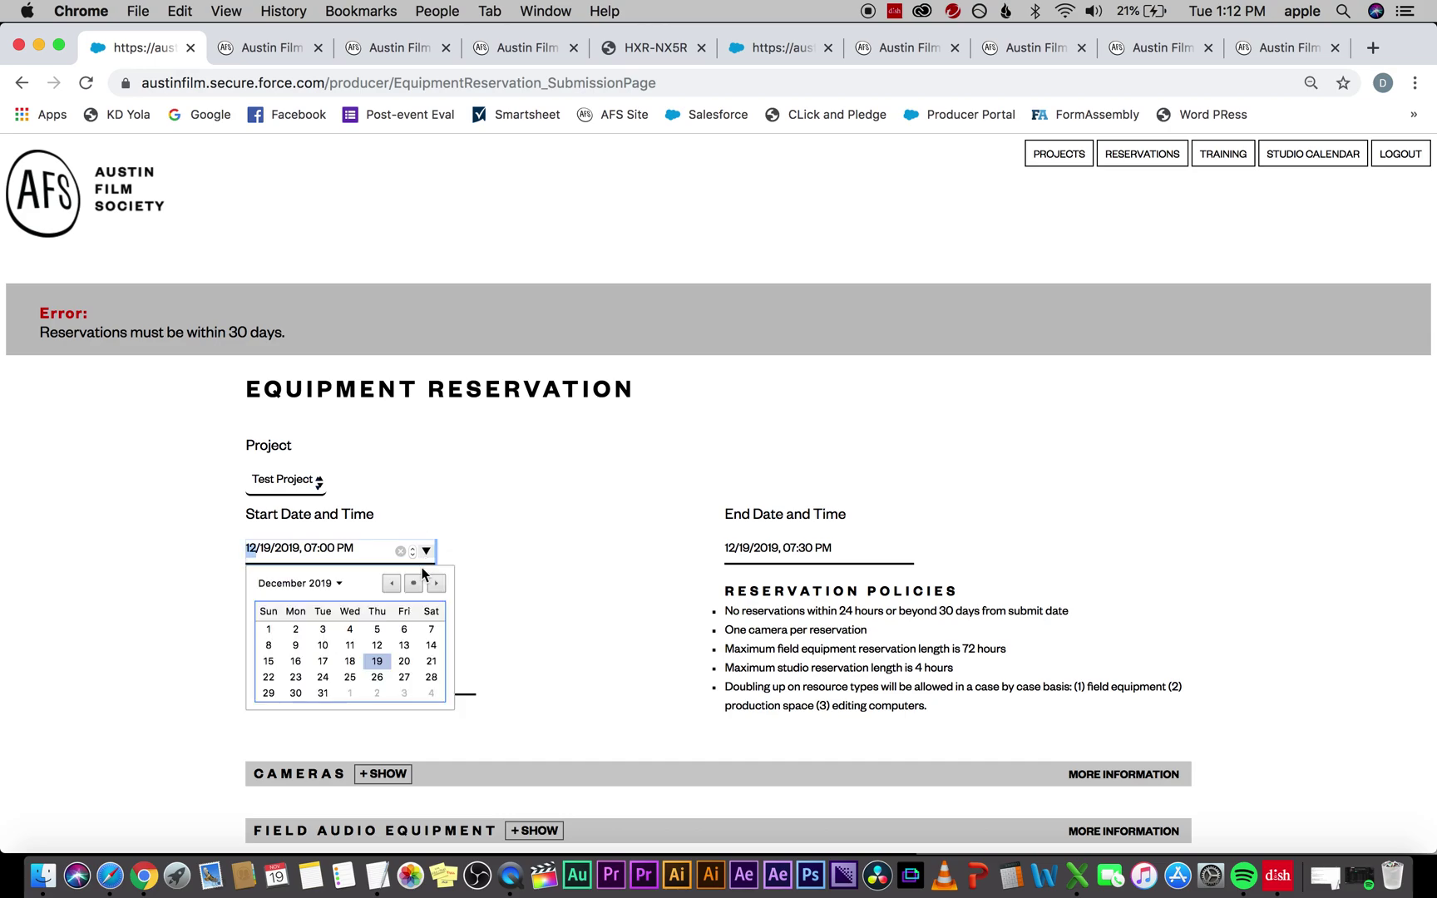
pyautogui.click(390, 583)
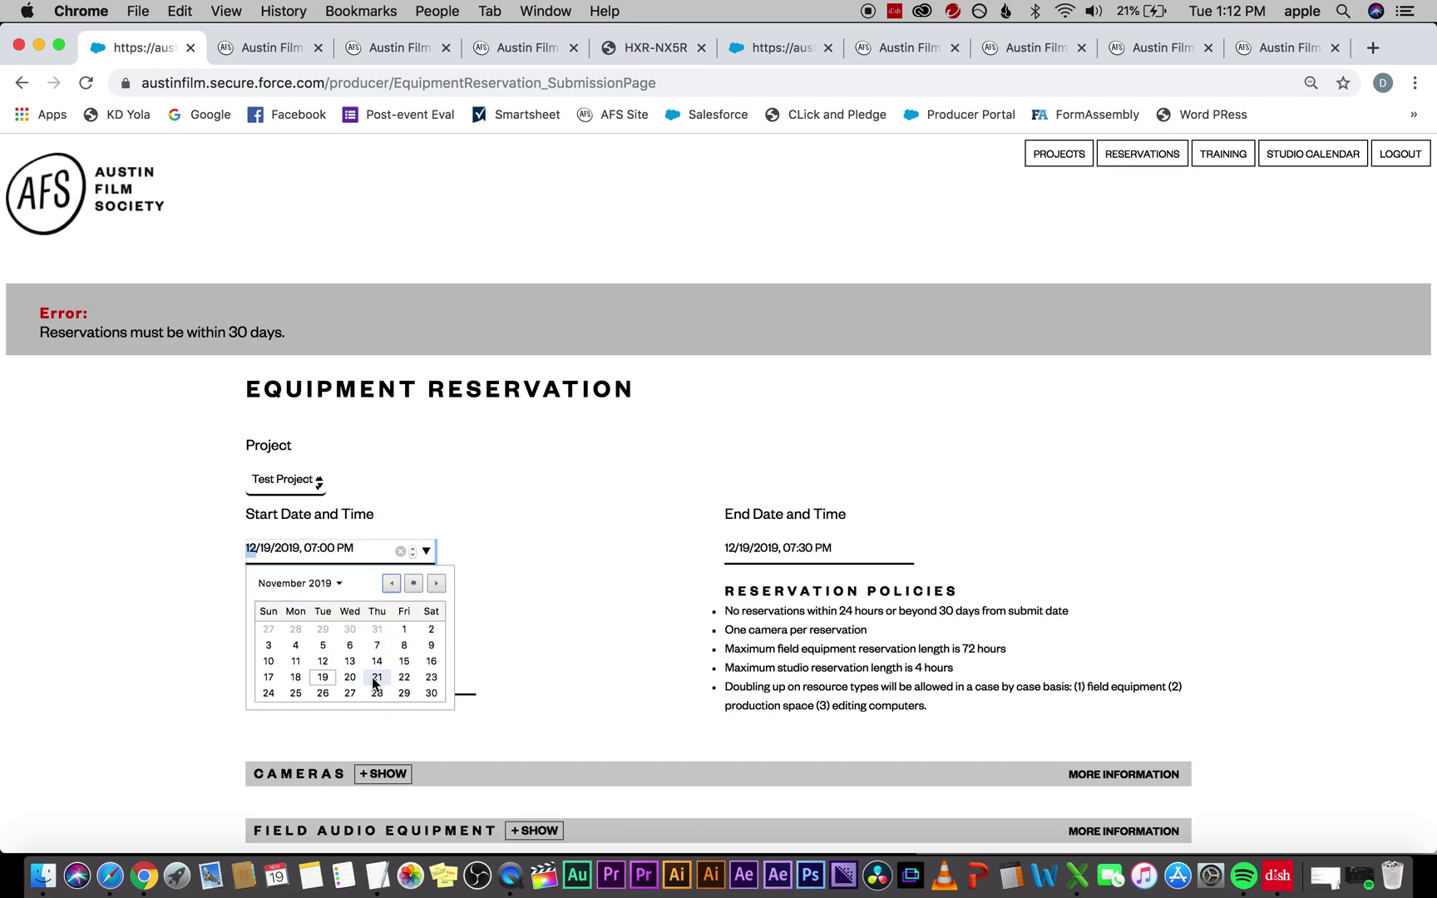
pyautogui.click(376, 677)
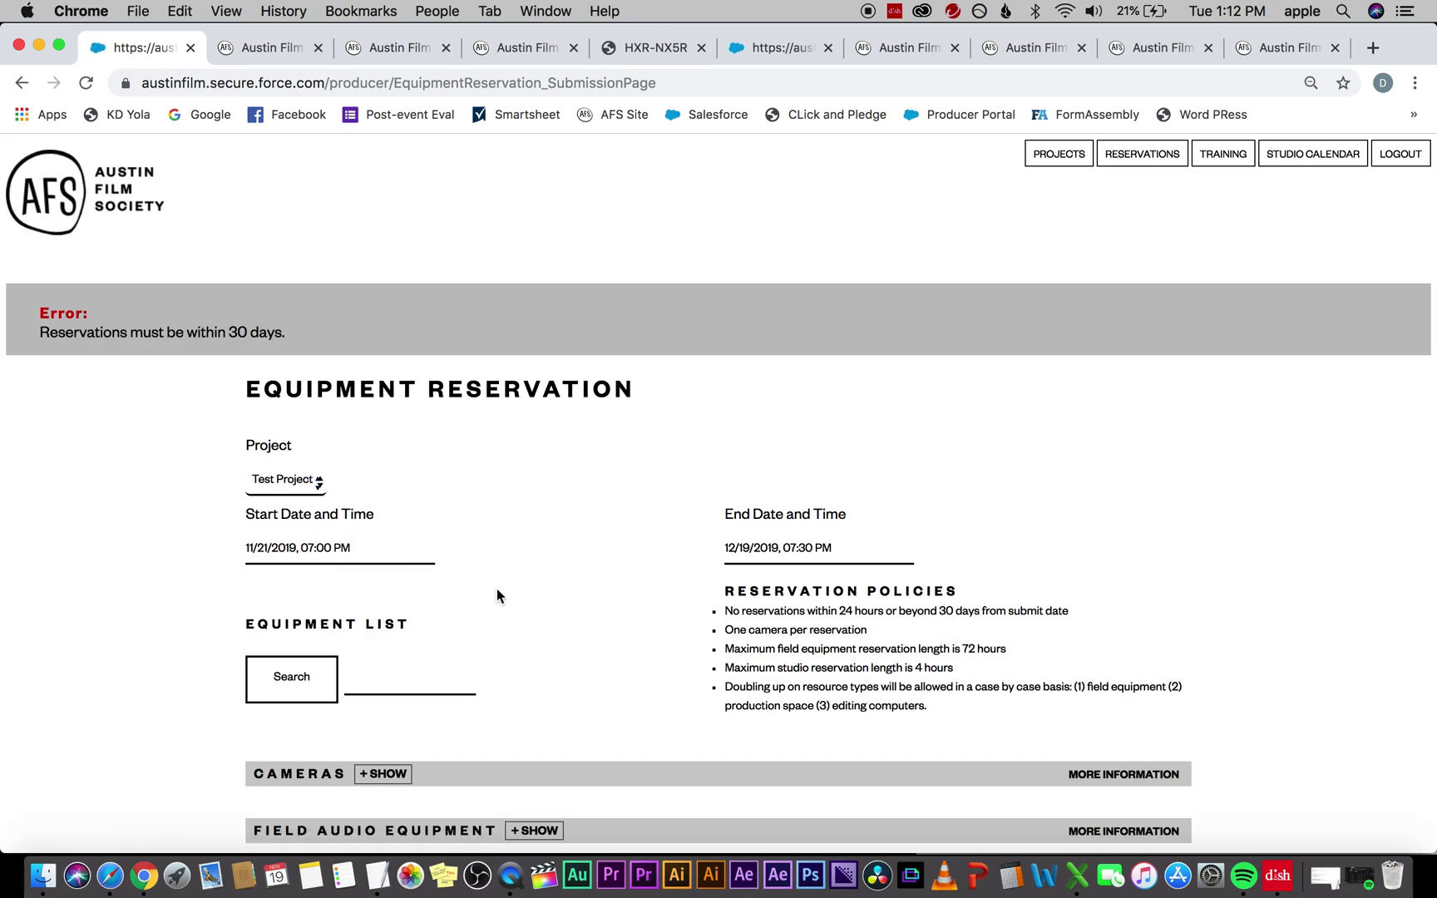
pyautogui.moveTo(286, 332); pyautogui.dragTo(12, 337)
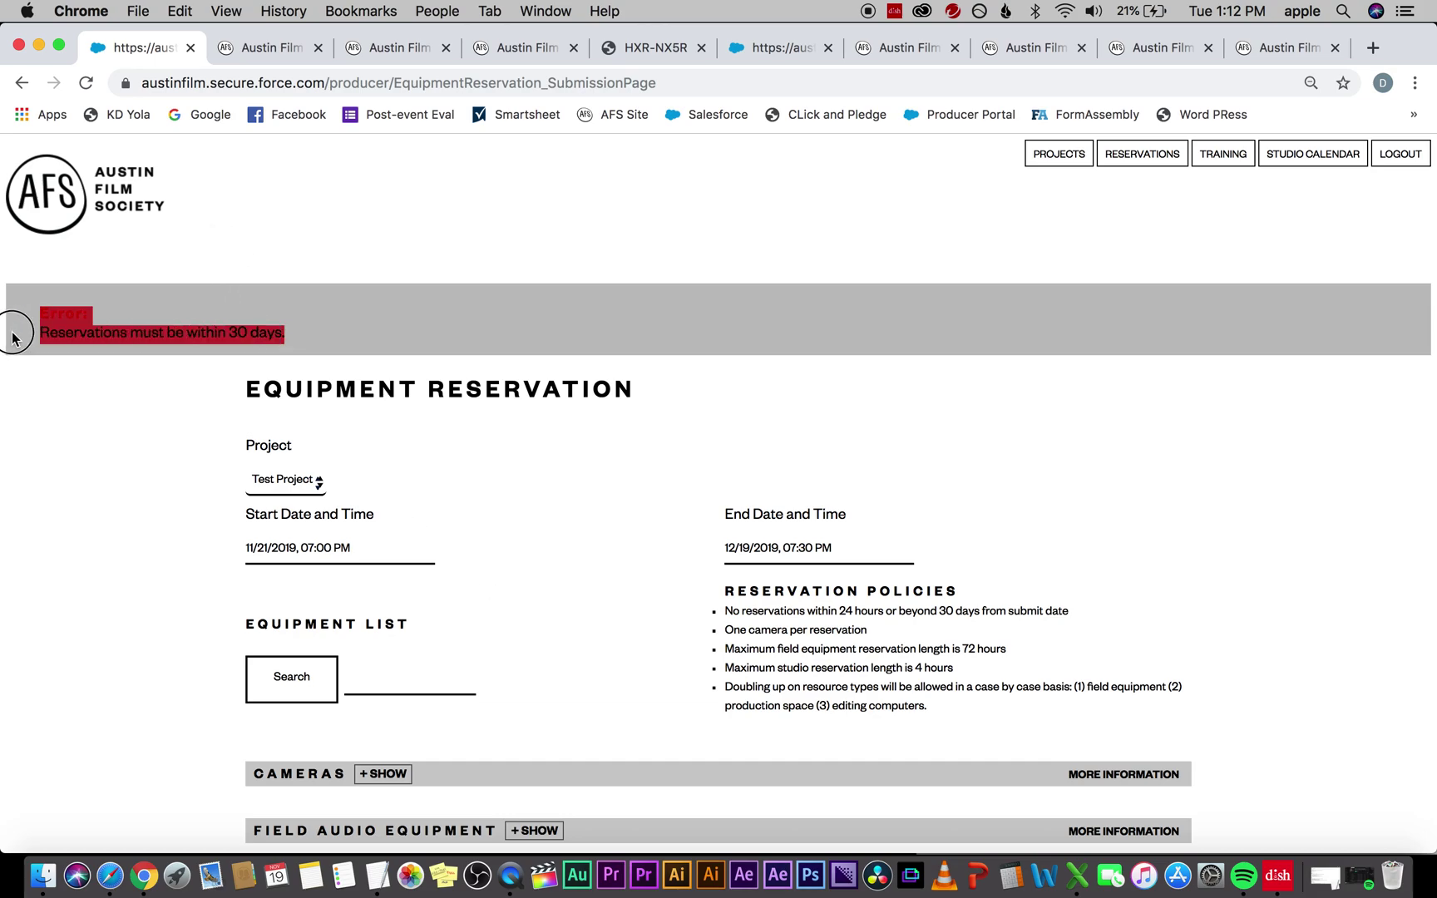
pyautogui.click(460, 432)
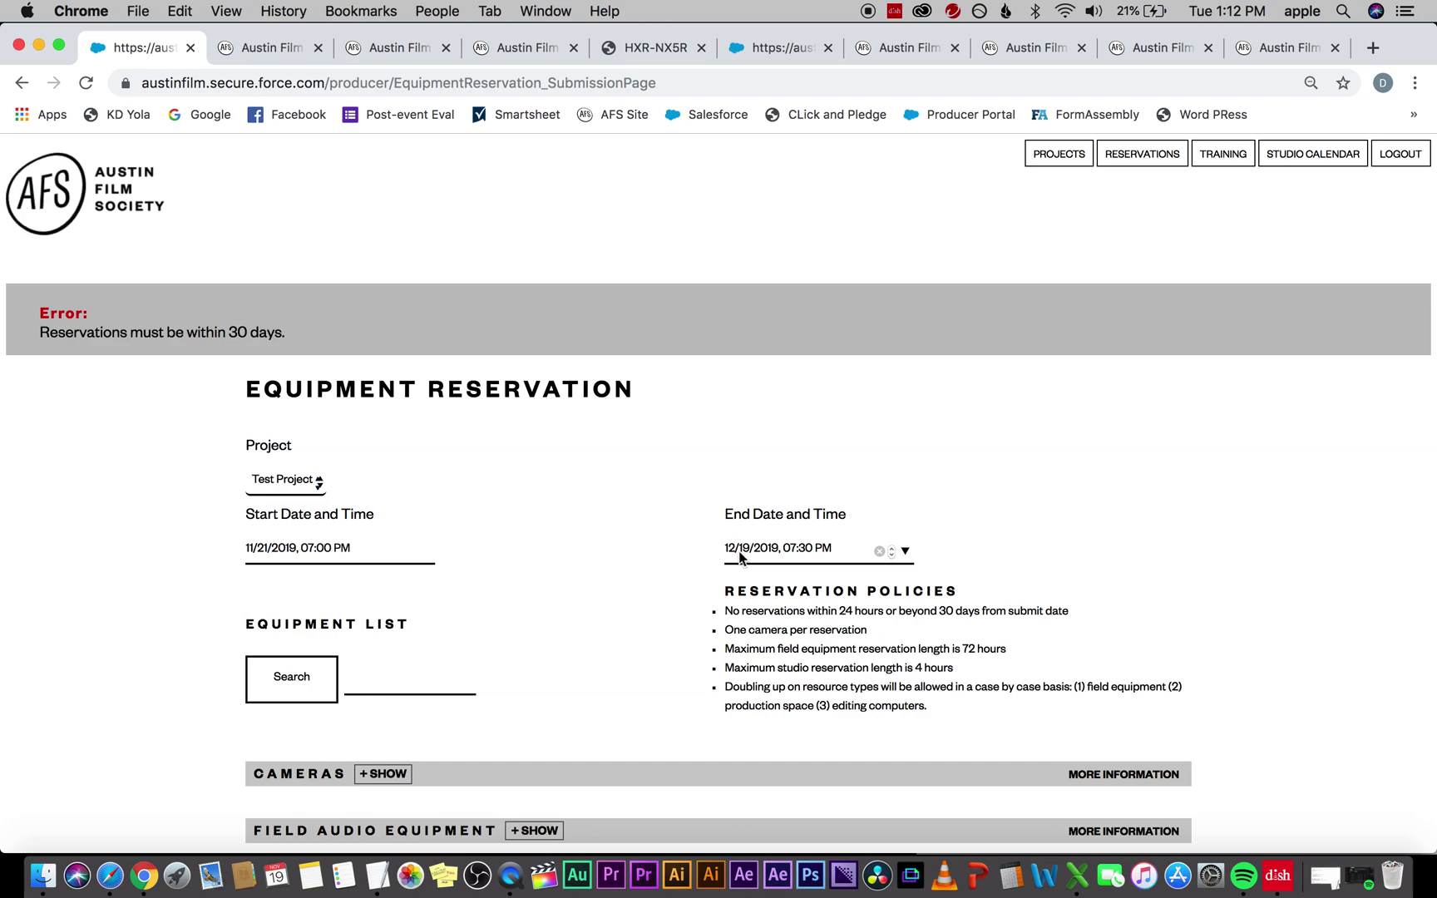
# Step: Set the reservation's end date to 11/23/2019
pyautogui.click(905, 550)
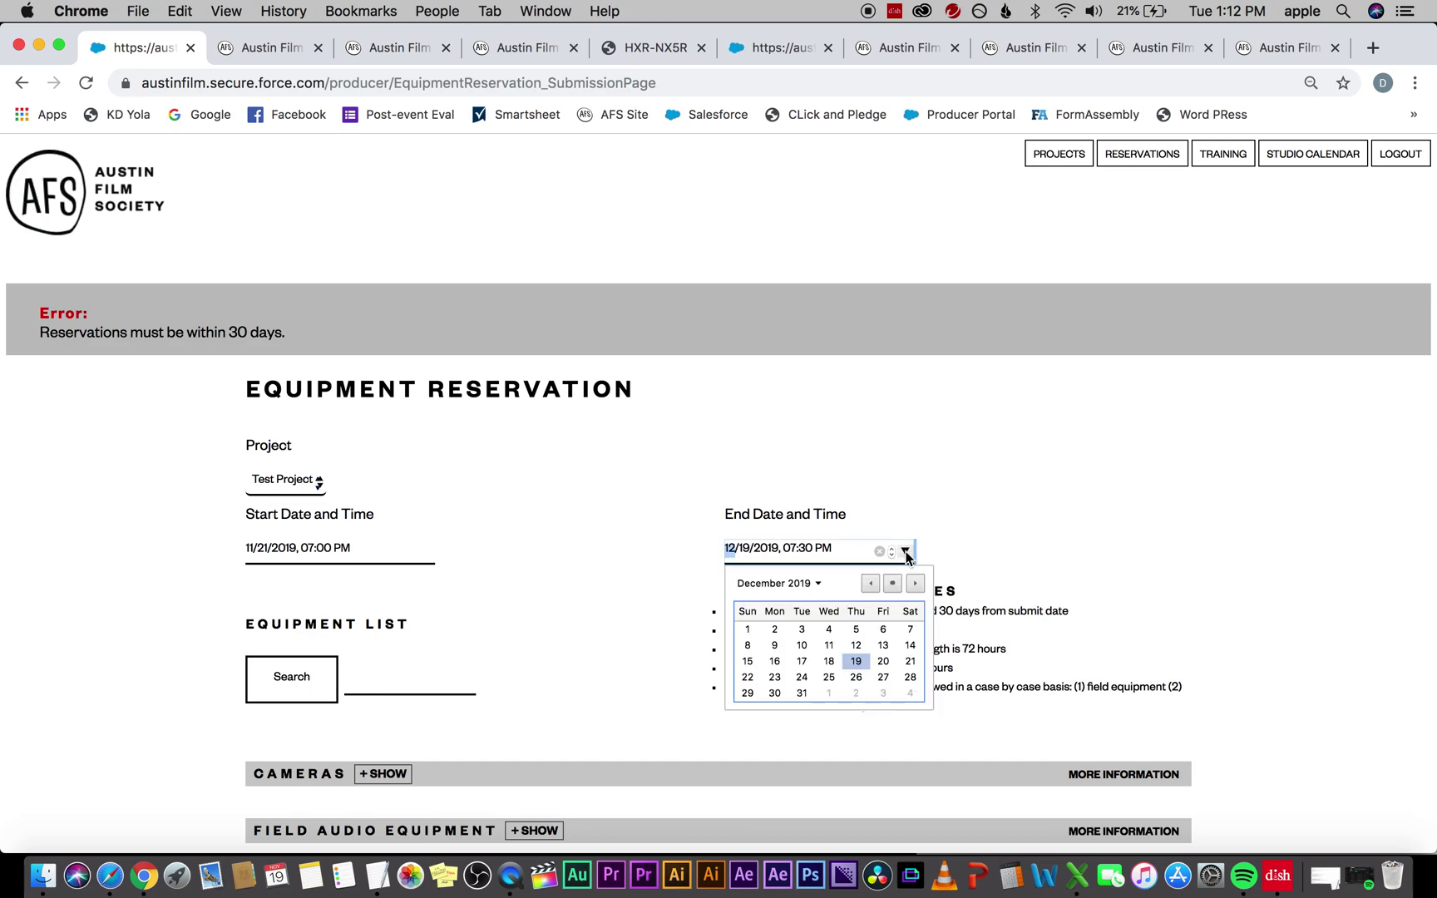
pyautogui.click(870, 584)
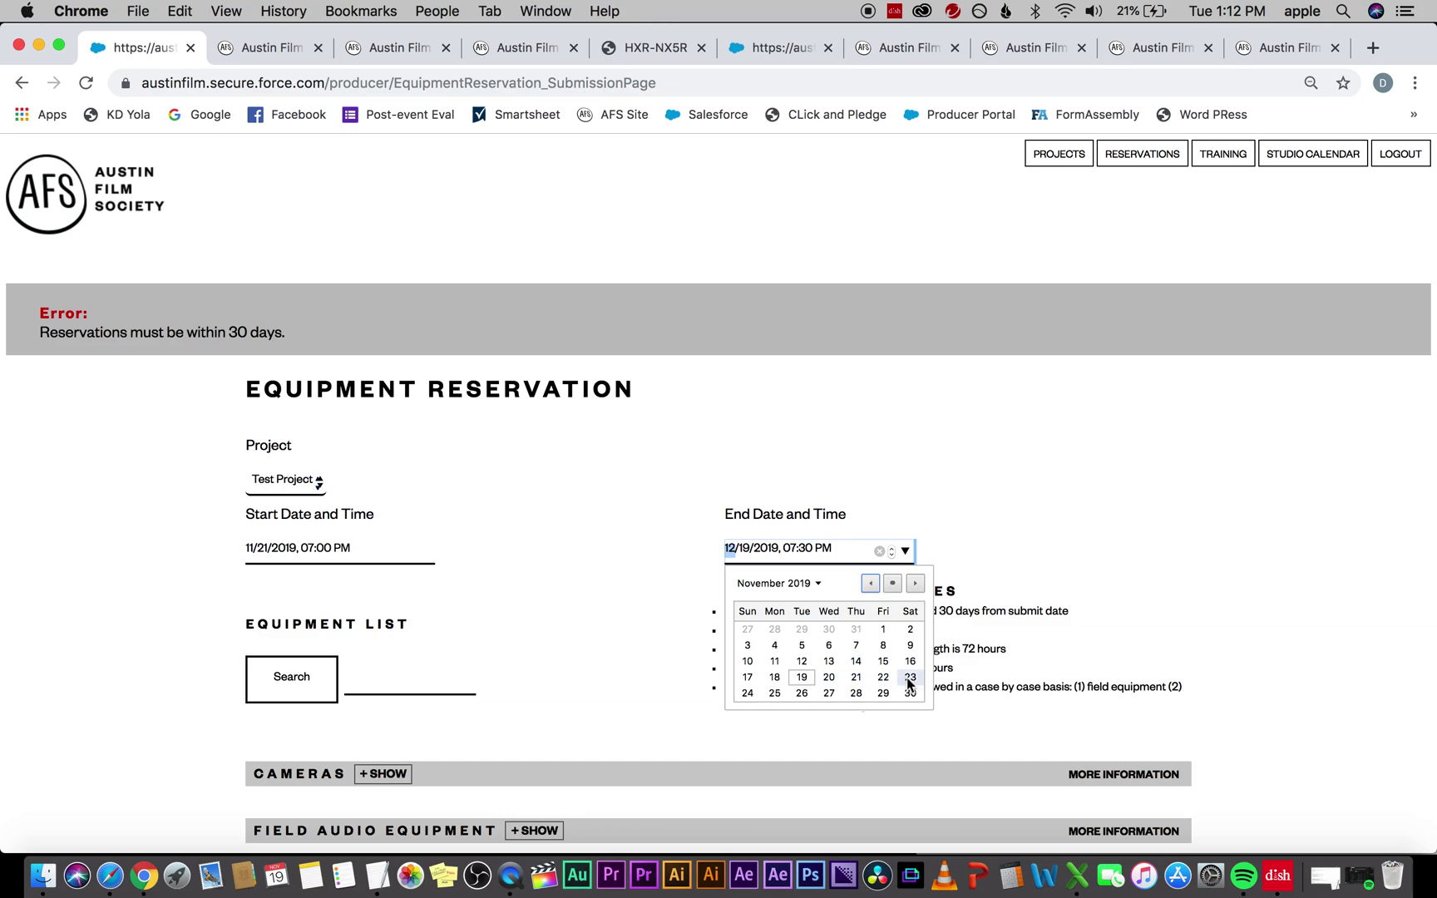
pyautogui.click(908, 679)
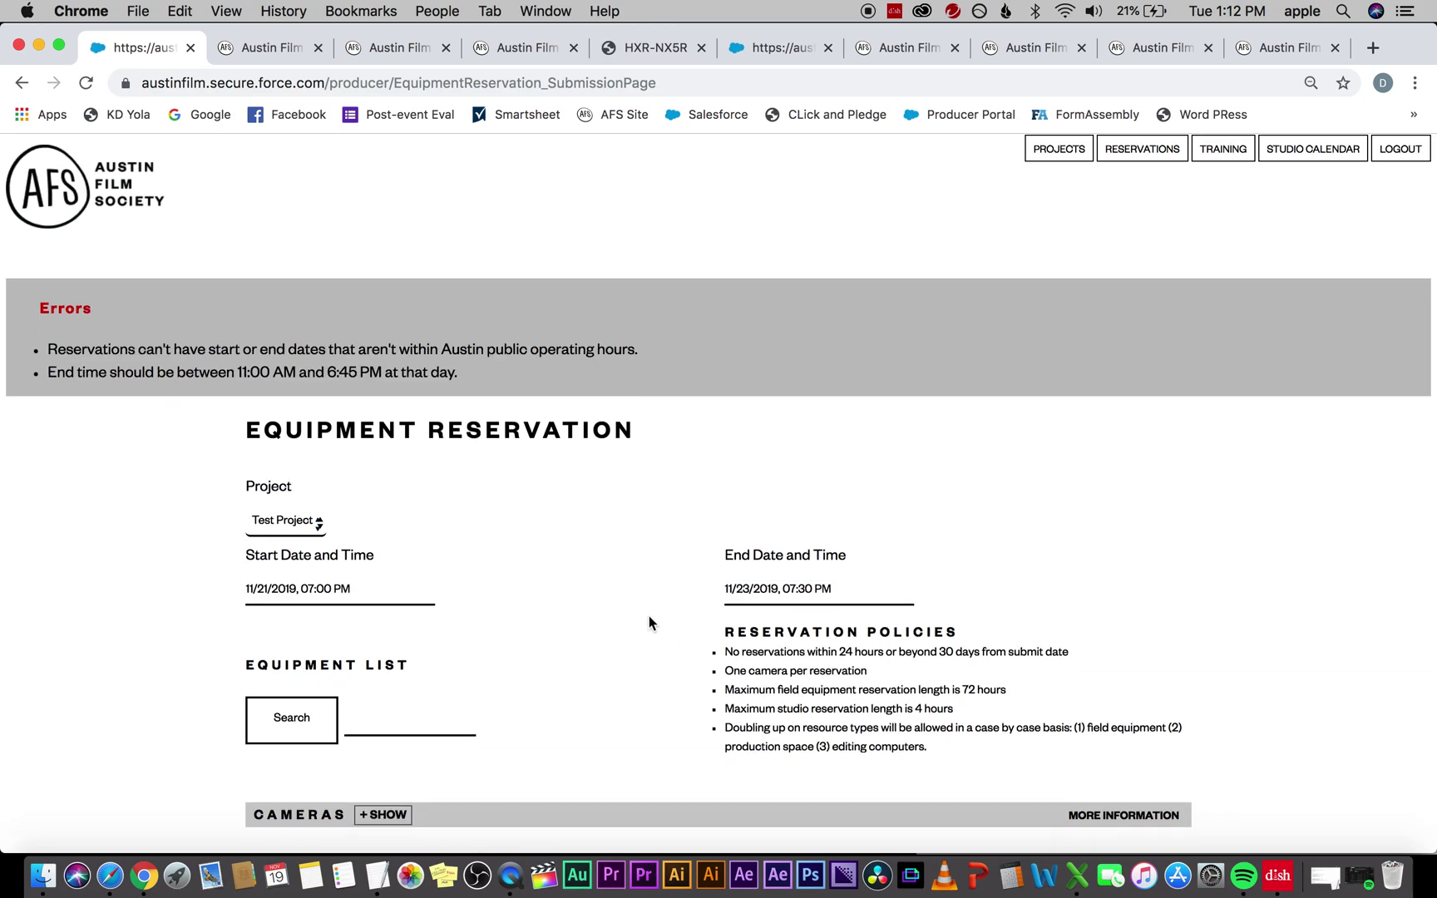
# Step: Check the start and end date calendars against the operating-hours errors and highlight the words "End time" in the message
pyautogui.scroll(-2, 648, 621)
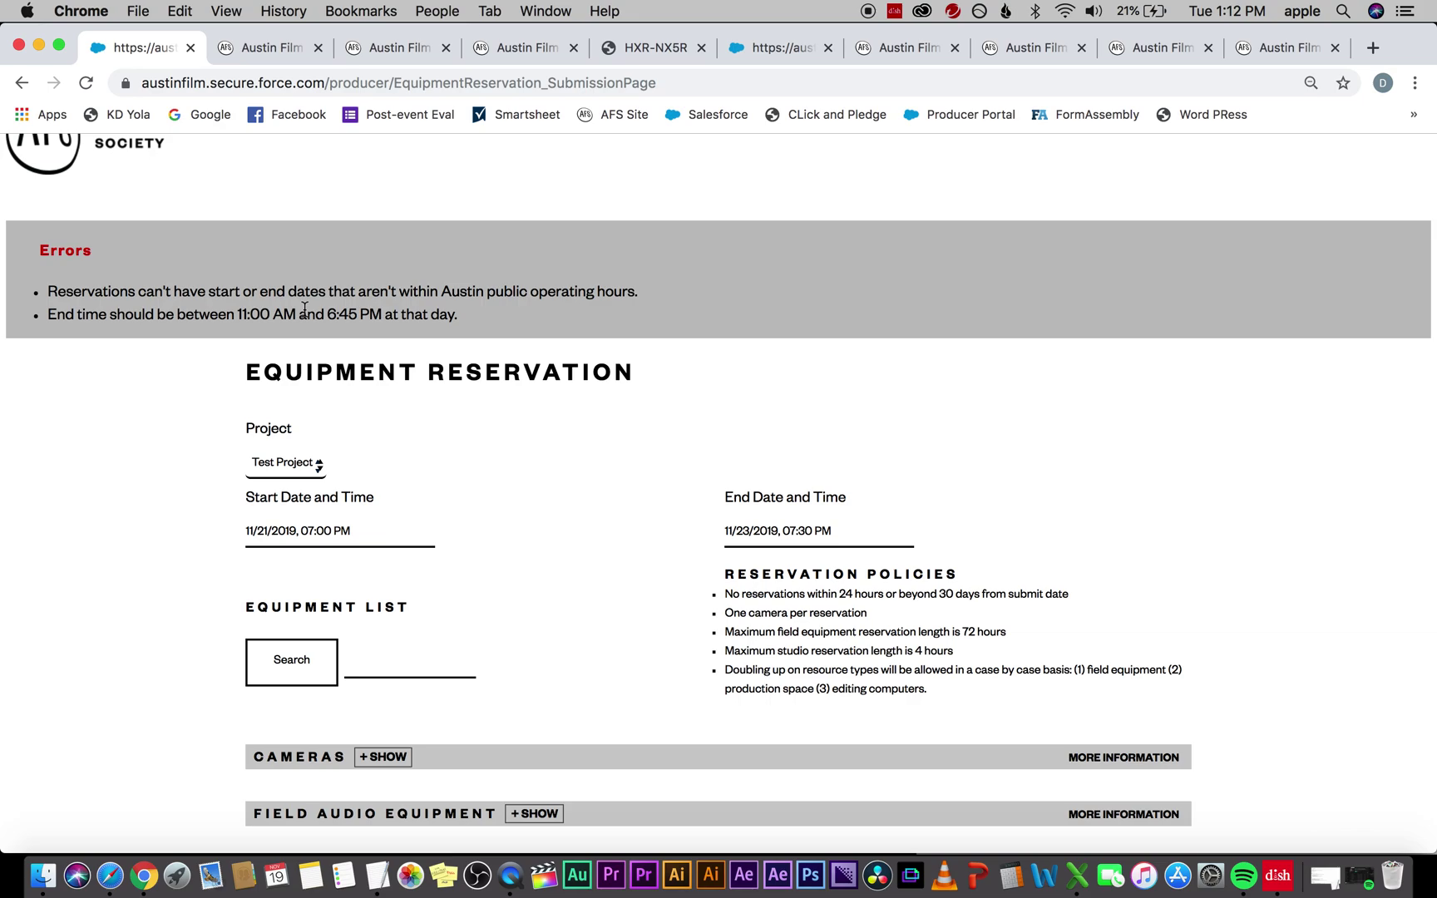
pyautogui.click(427, 535)
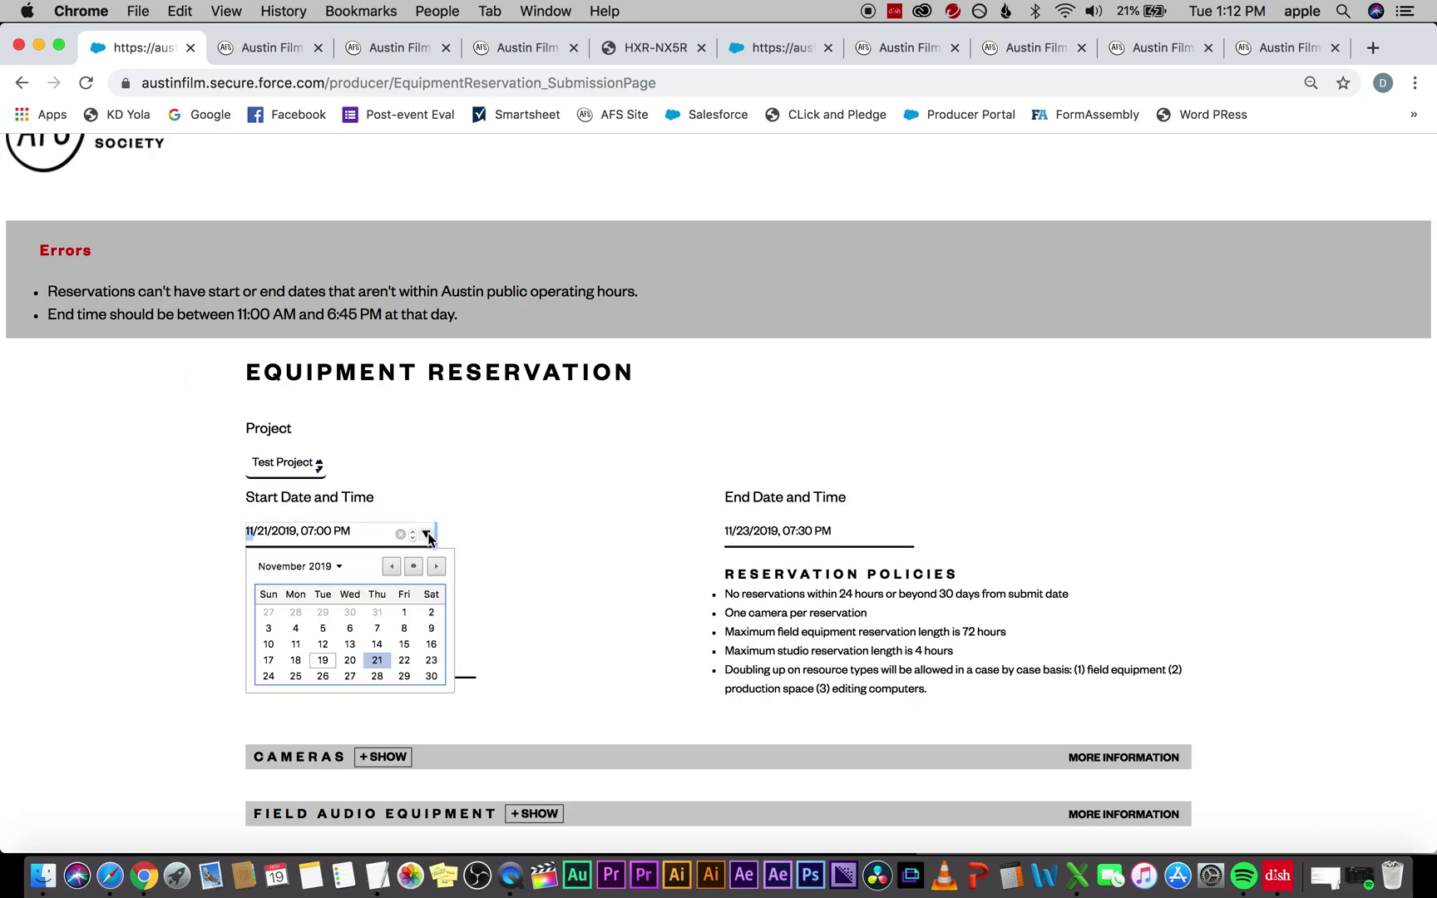
pyautogui.click(526, 594)
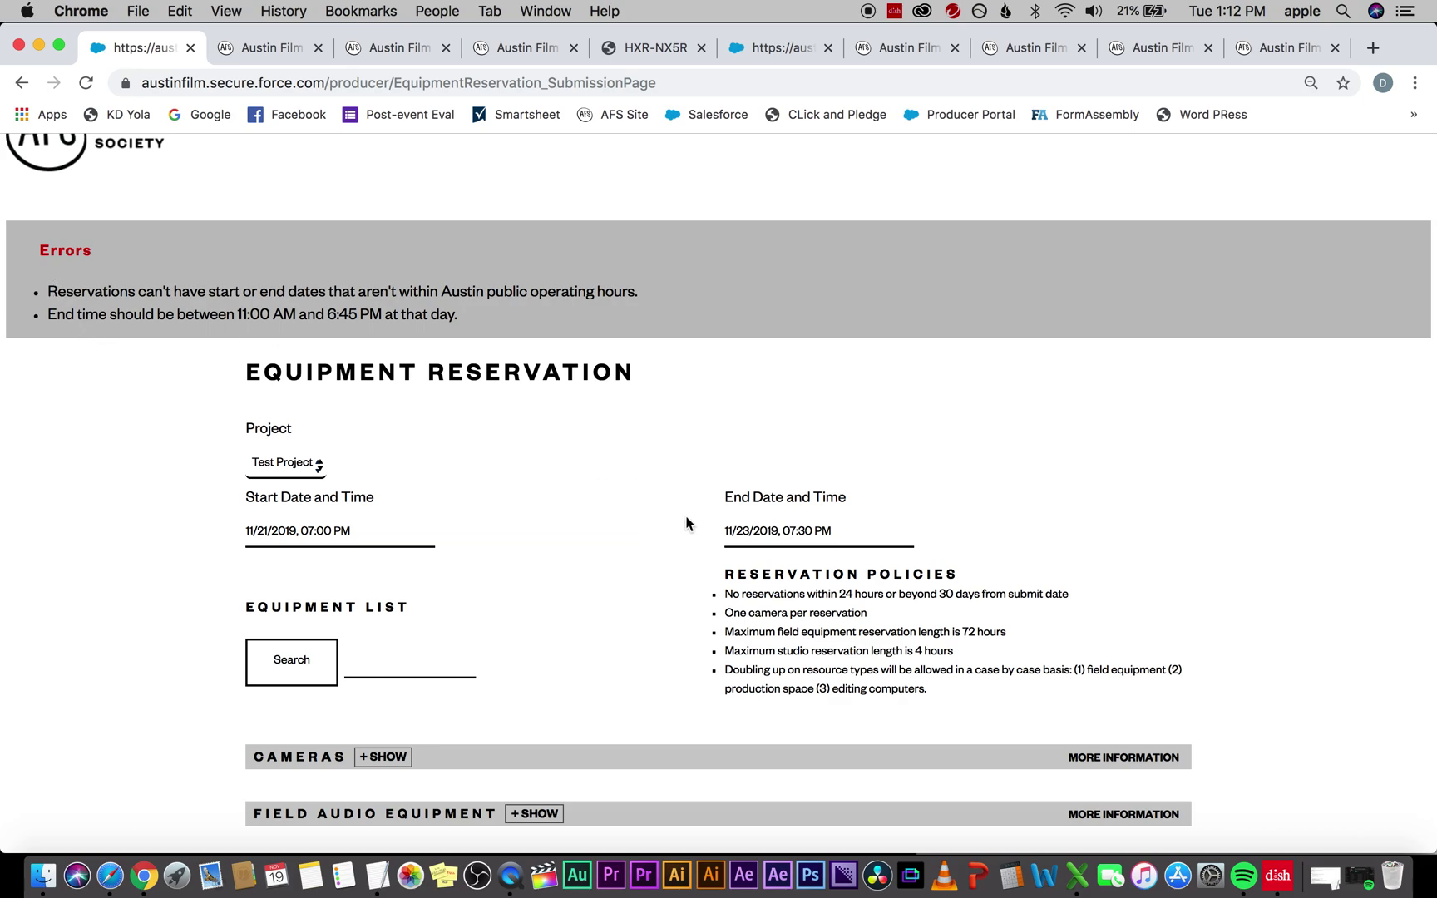
pyautogui.click(903, 533)
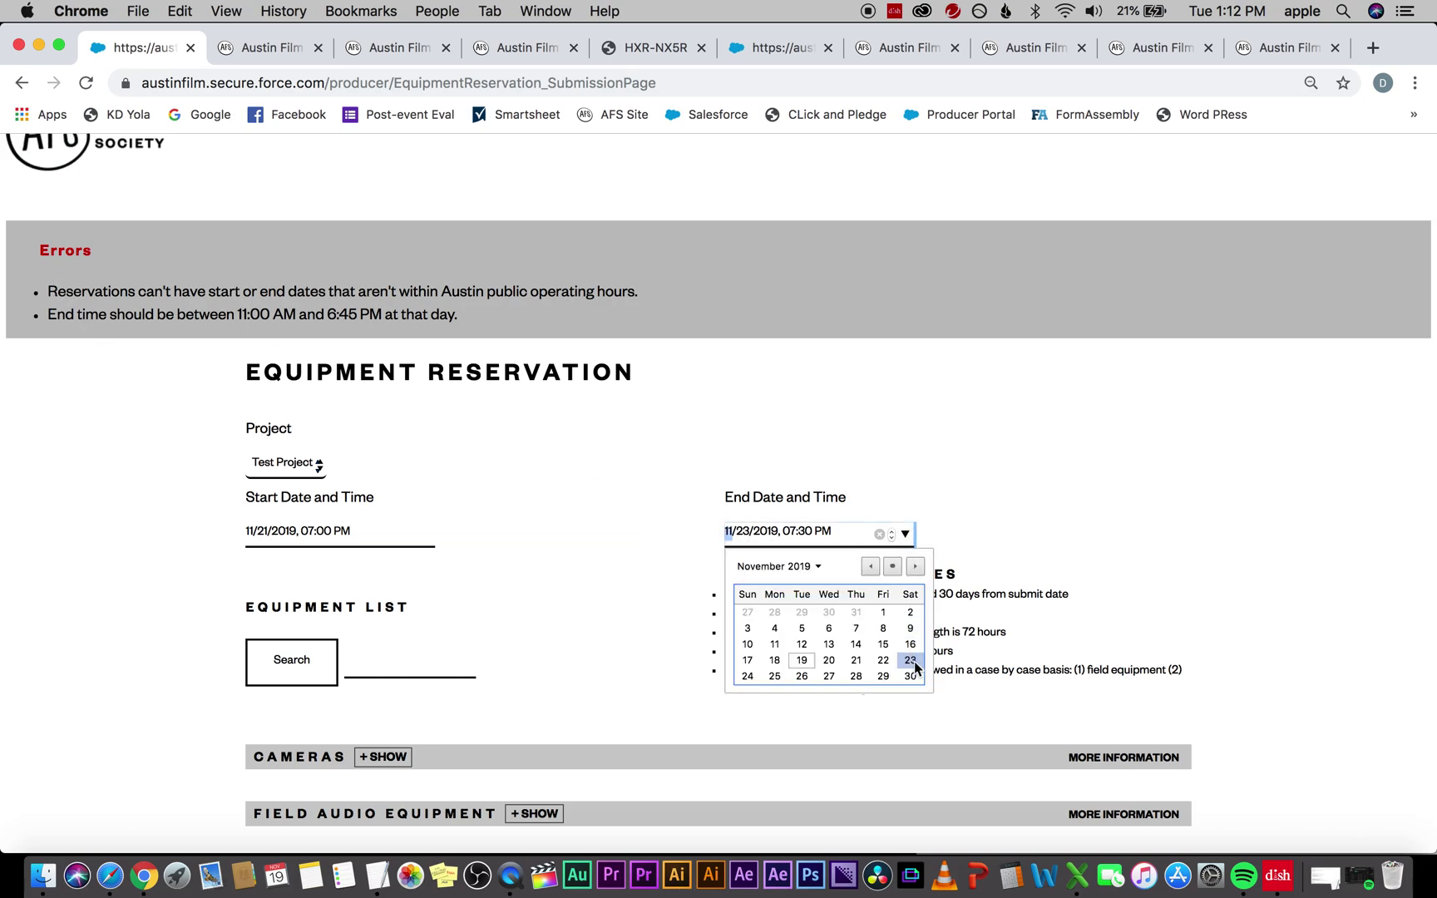
pyautogui.click(571, 546)
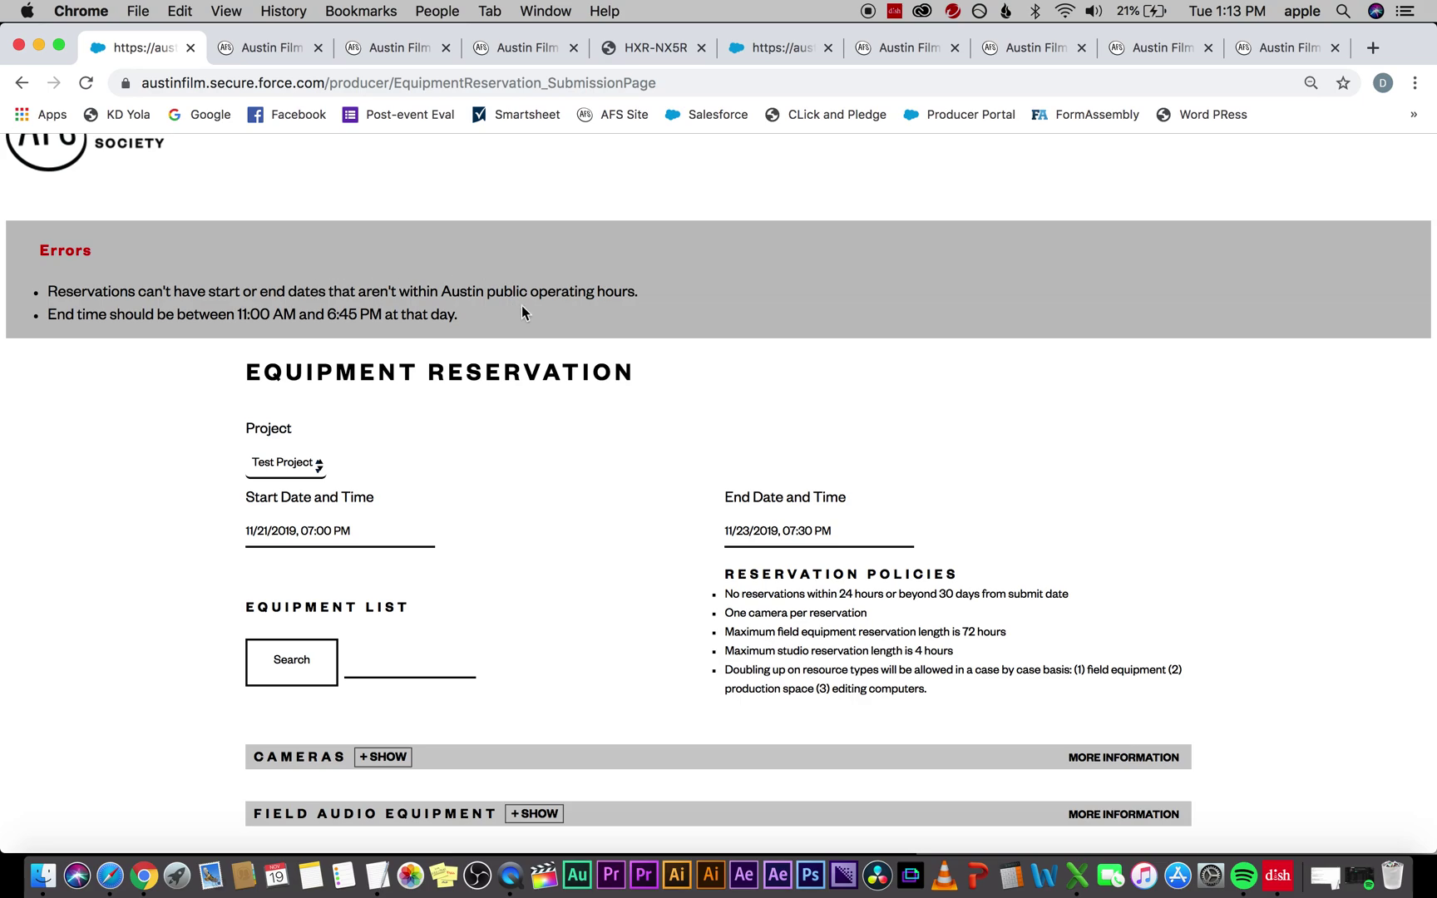
pyautogui.moveTo(50, 314); pyautogui.dragTo(98, 314)
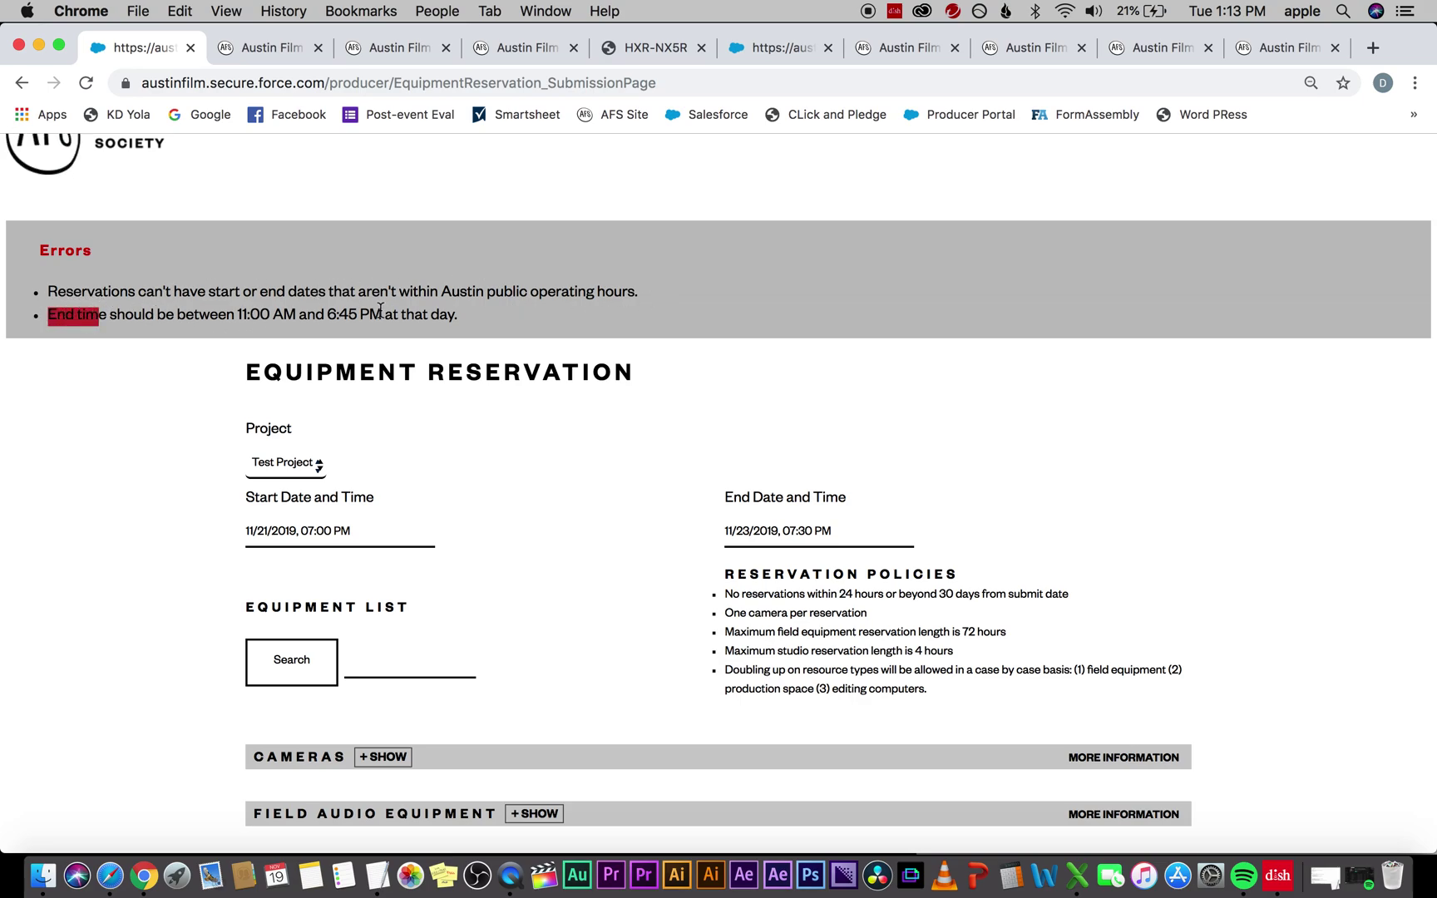
# Step: Set the reservation's end time to 06:30 PM on 11/23/2019
pyautogui.click(904, 535)
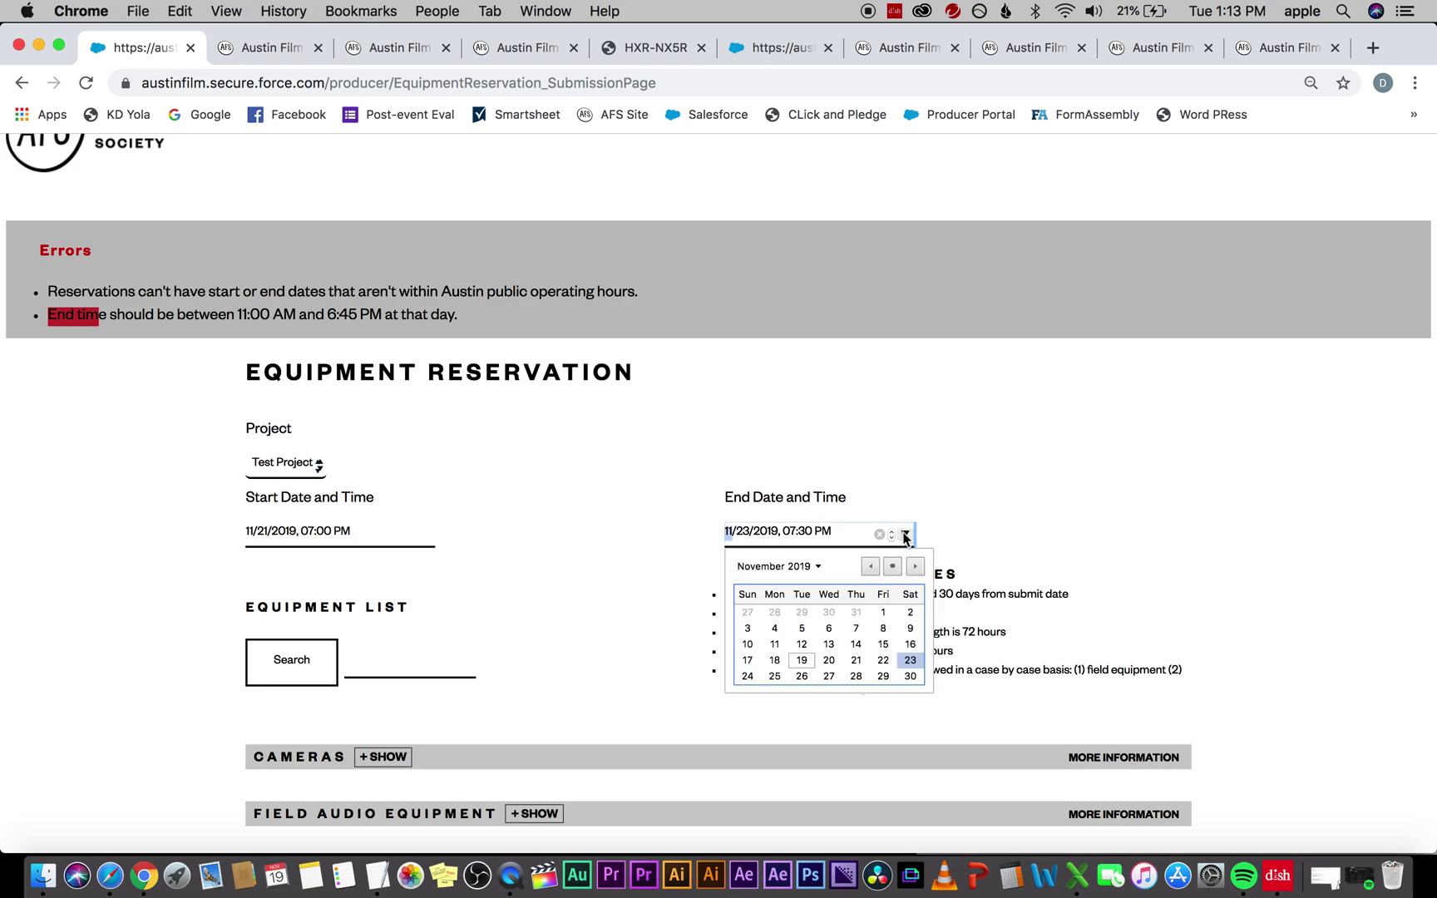
pyautogui.click(790, 532)
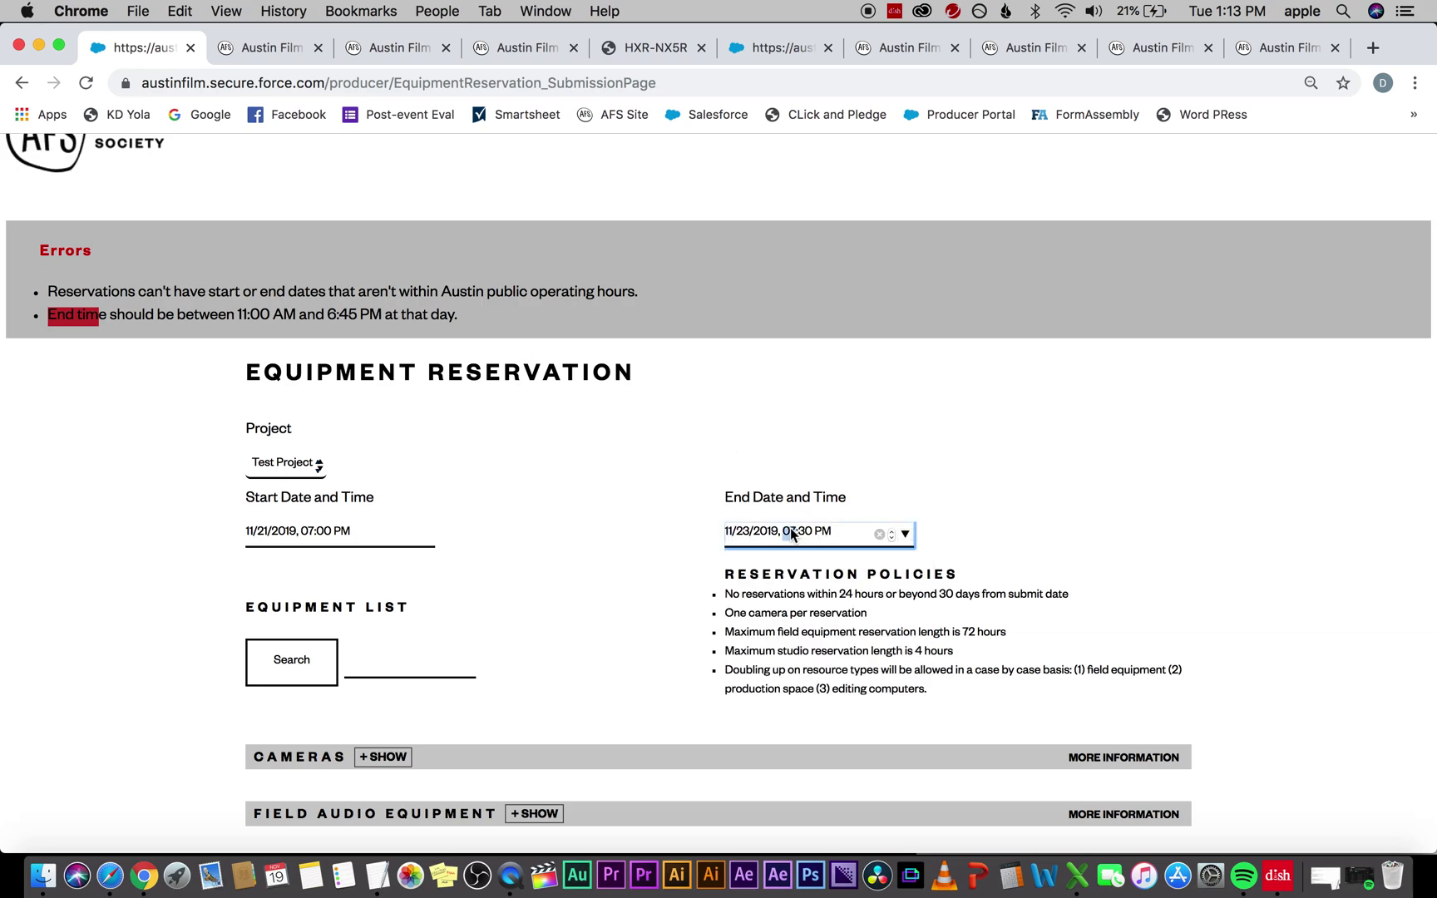
pyautogui.write('6')
pyautogui.click(581, 559)
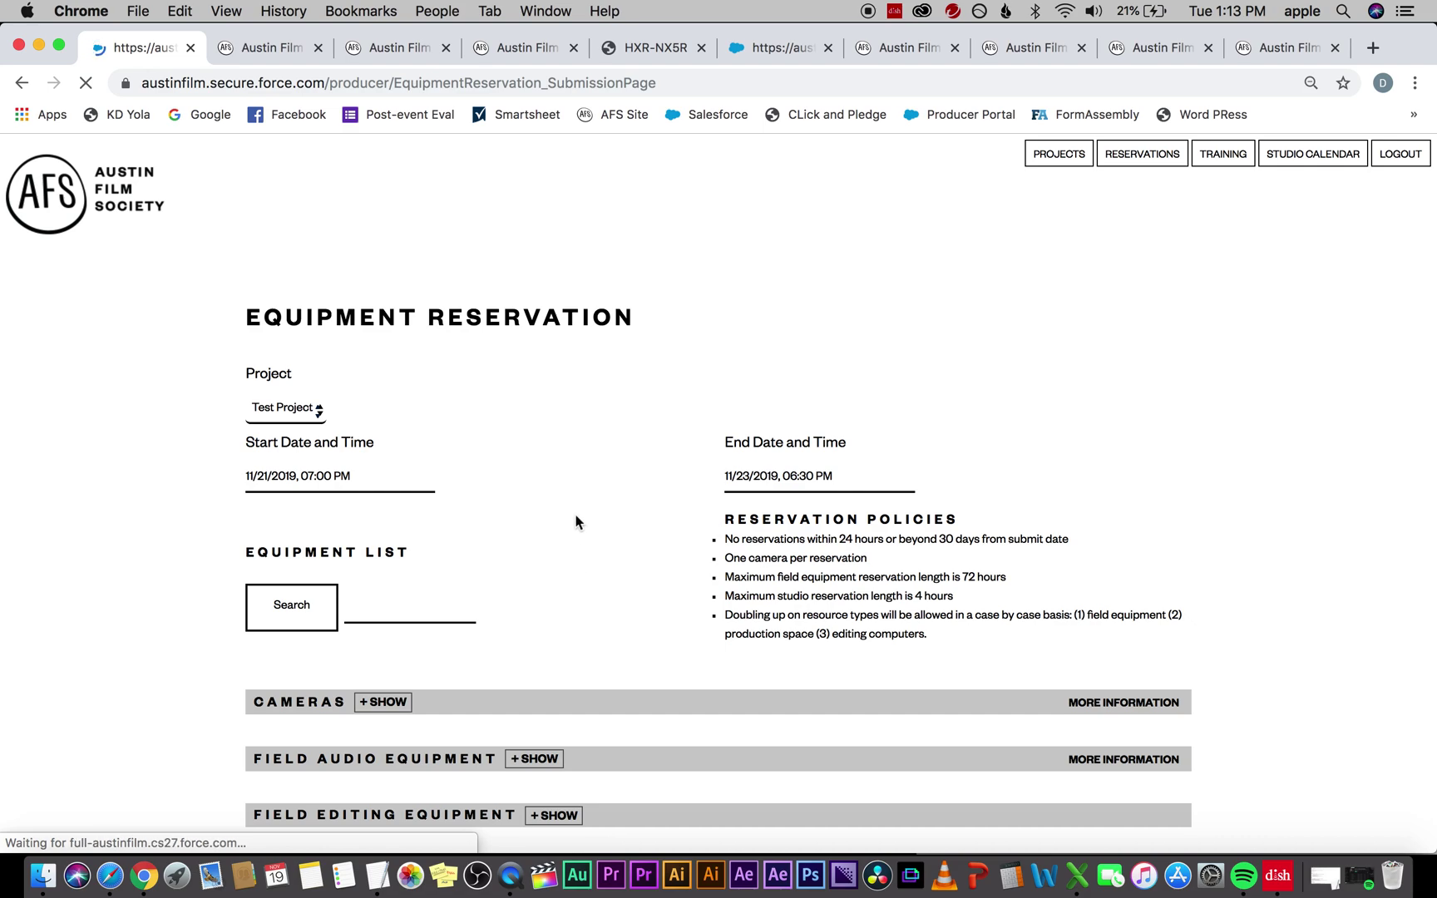
# Step: Examine the start date's November 2019 calendar without changing the chosen date, then close it
pyautogui.click(428, 480)
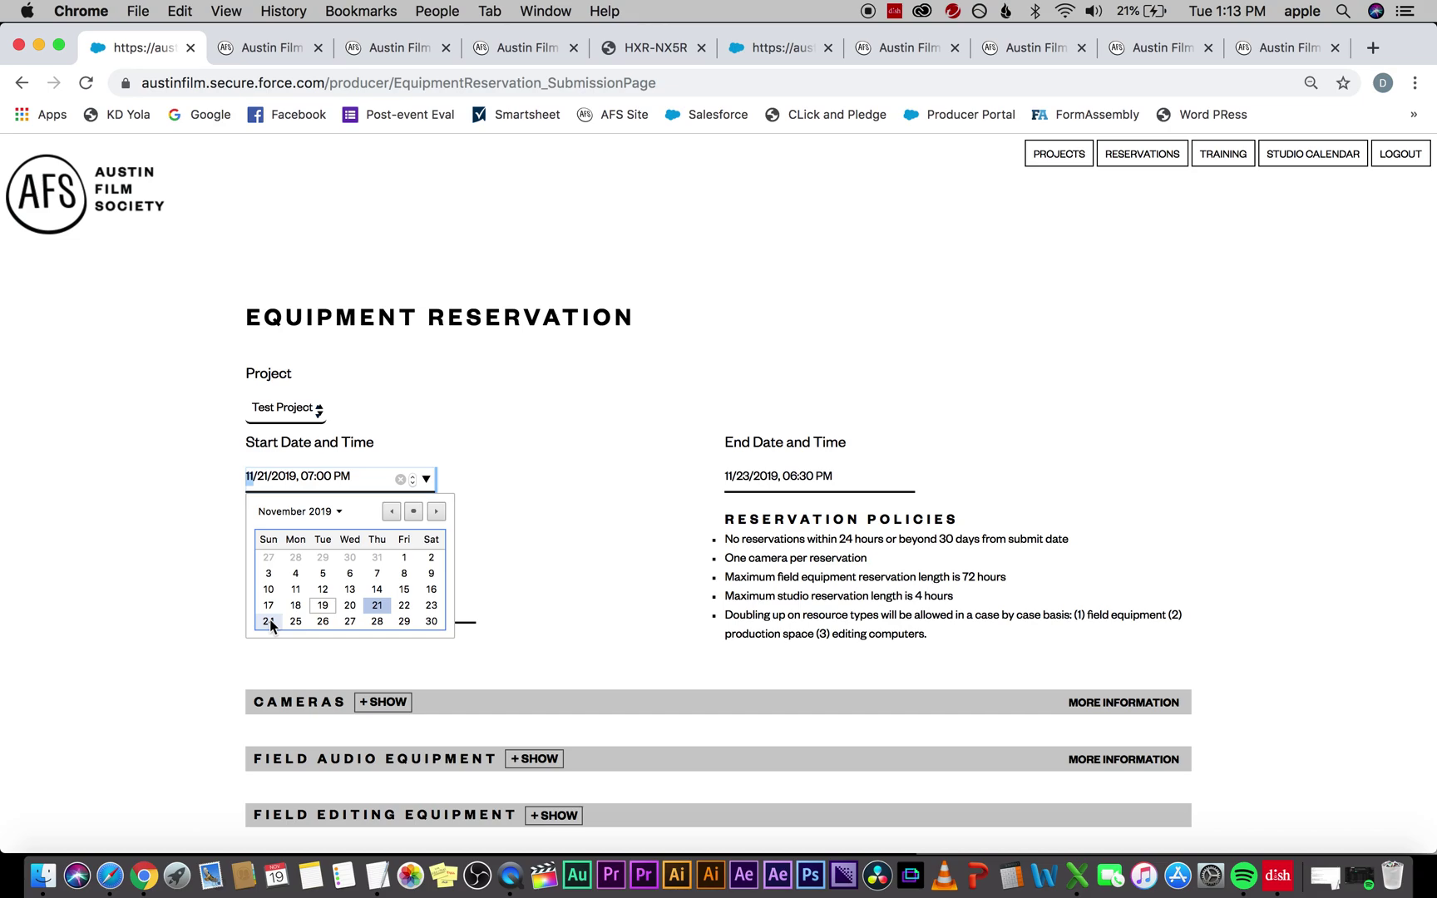
pyautogui.click(537, 538)
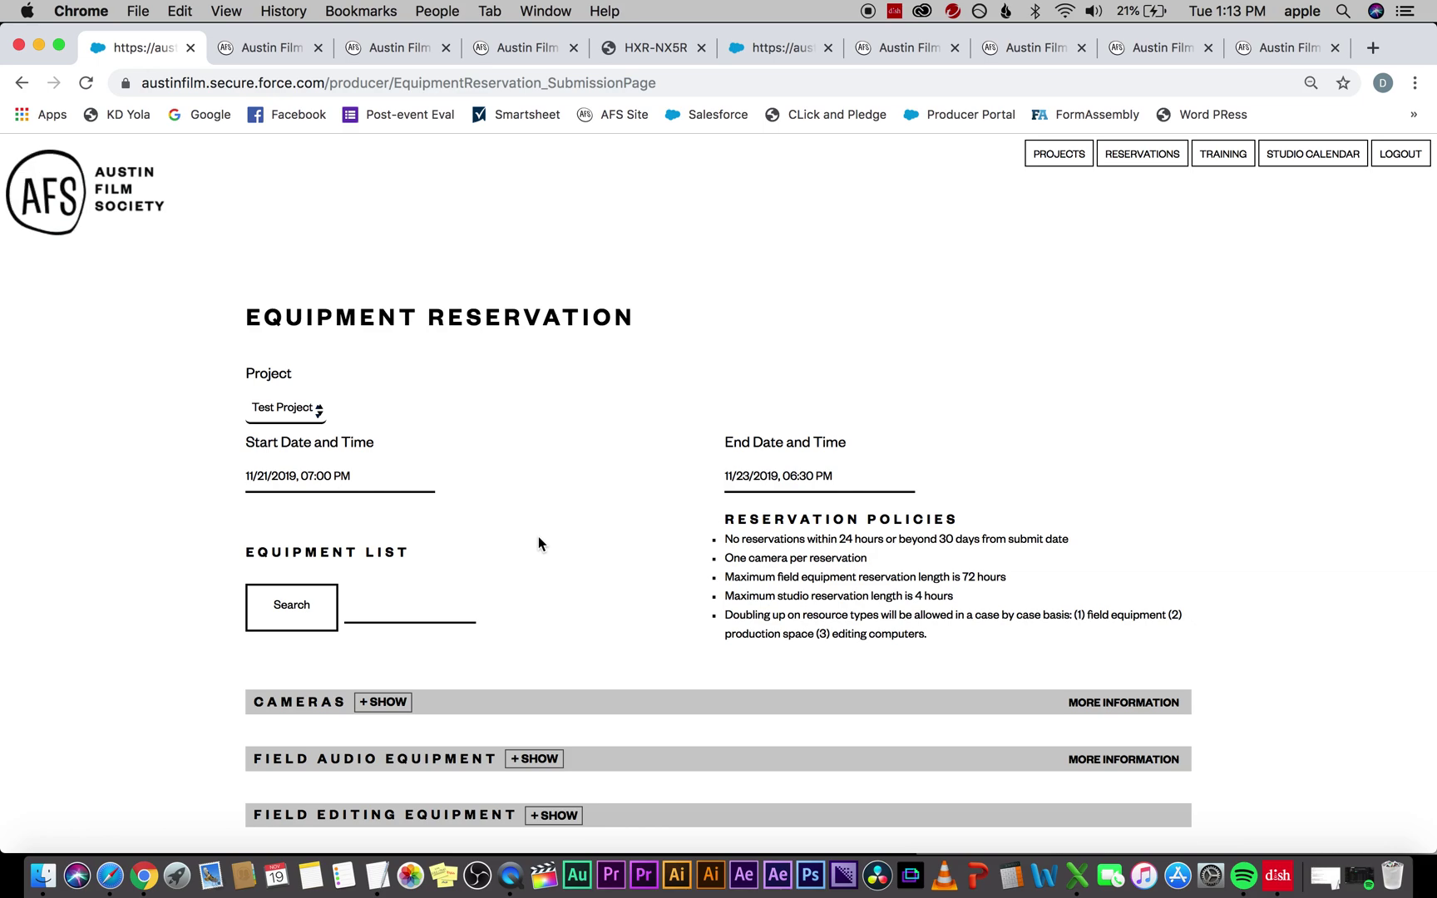
pyautogui.click(425, 480)
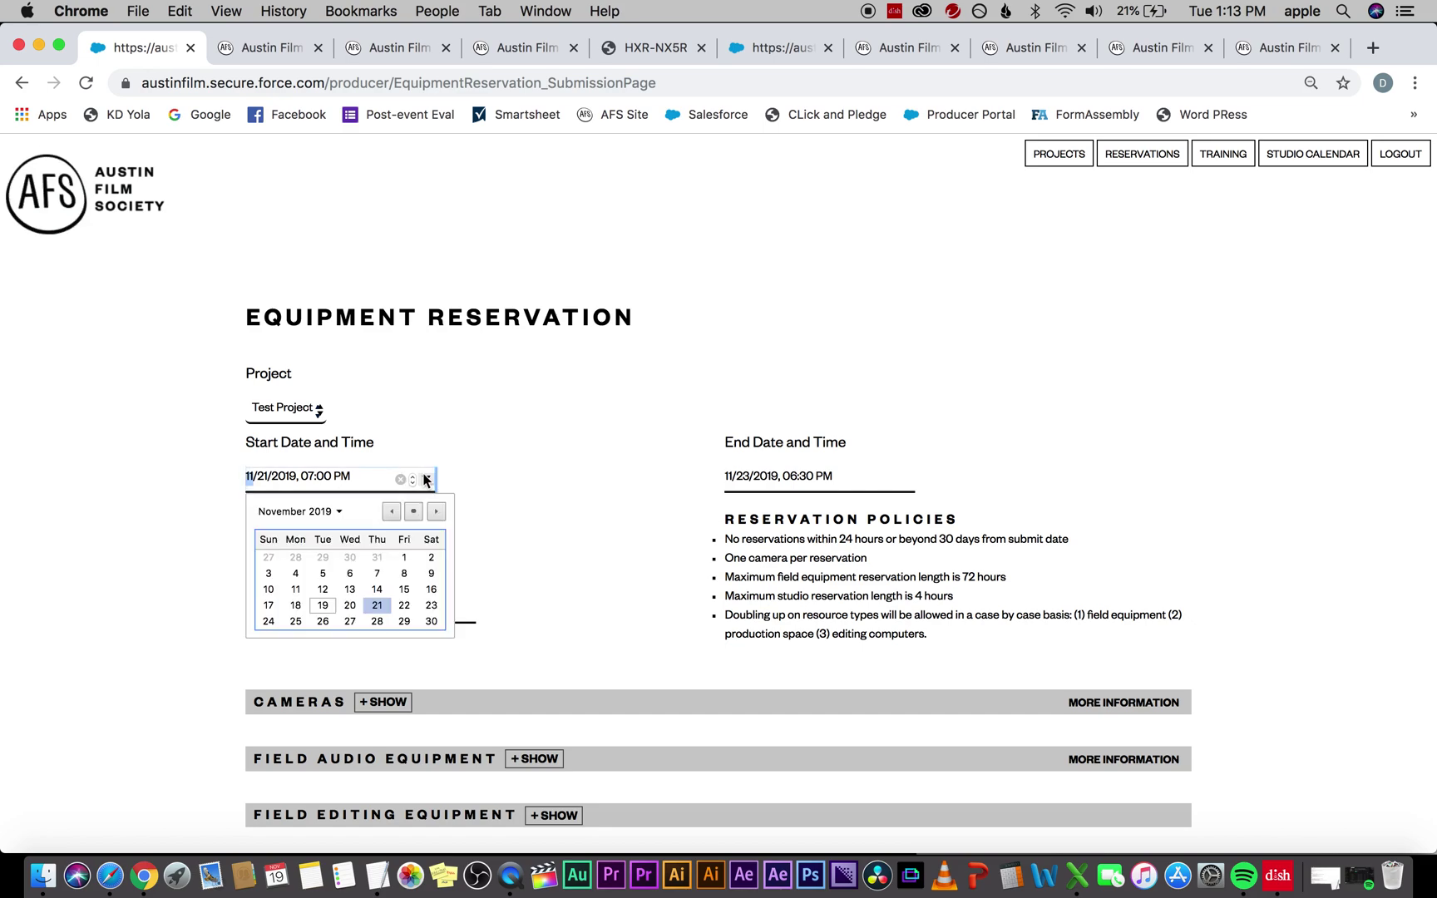
pyautogui.scroll(-2, 535, 428)
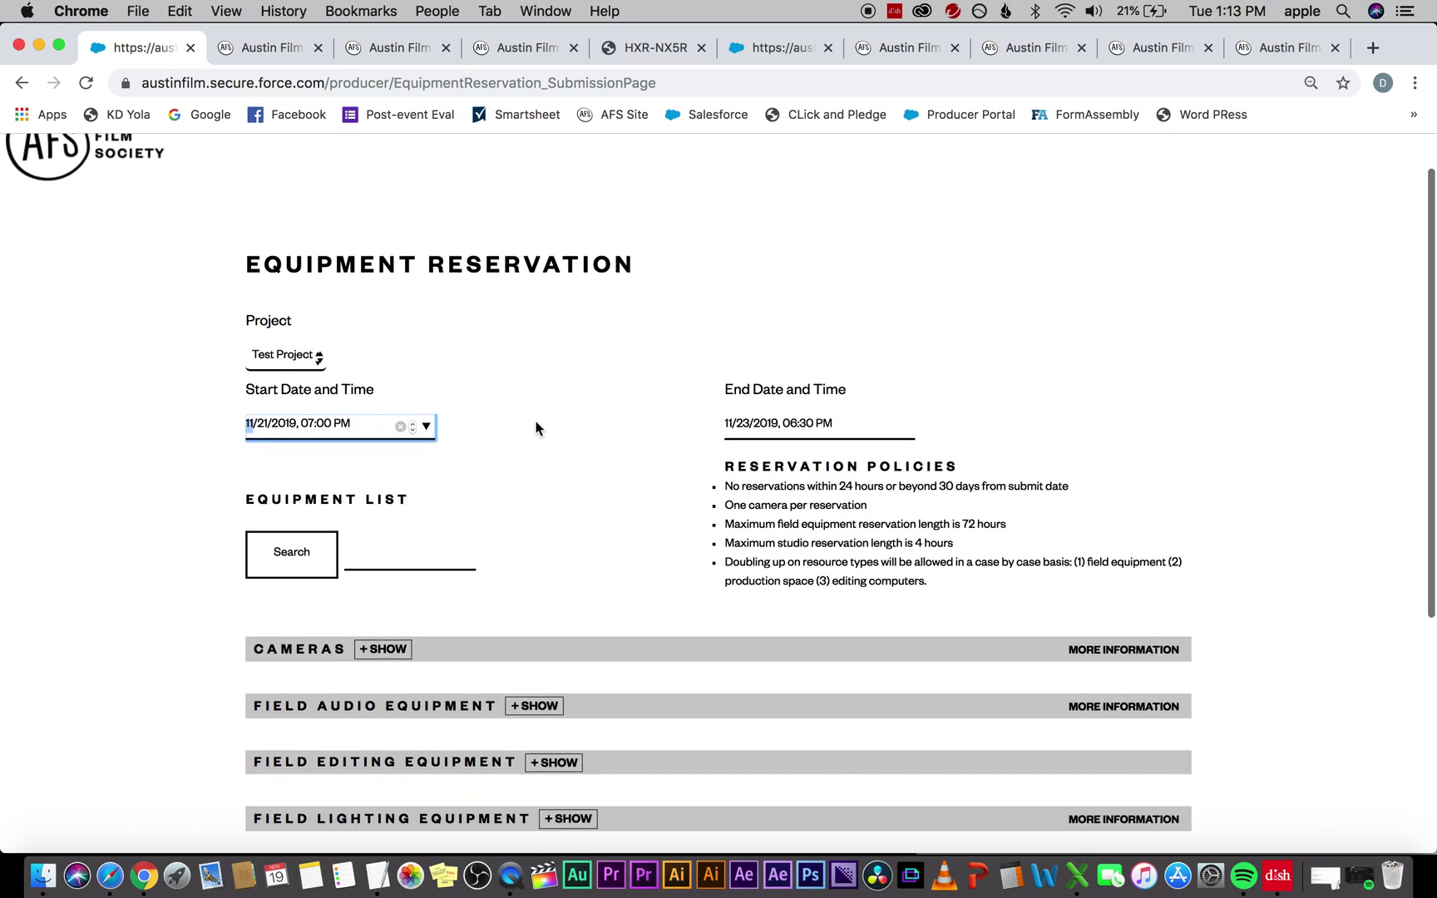
pyautogui.click(427, 425)
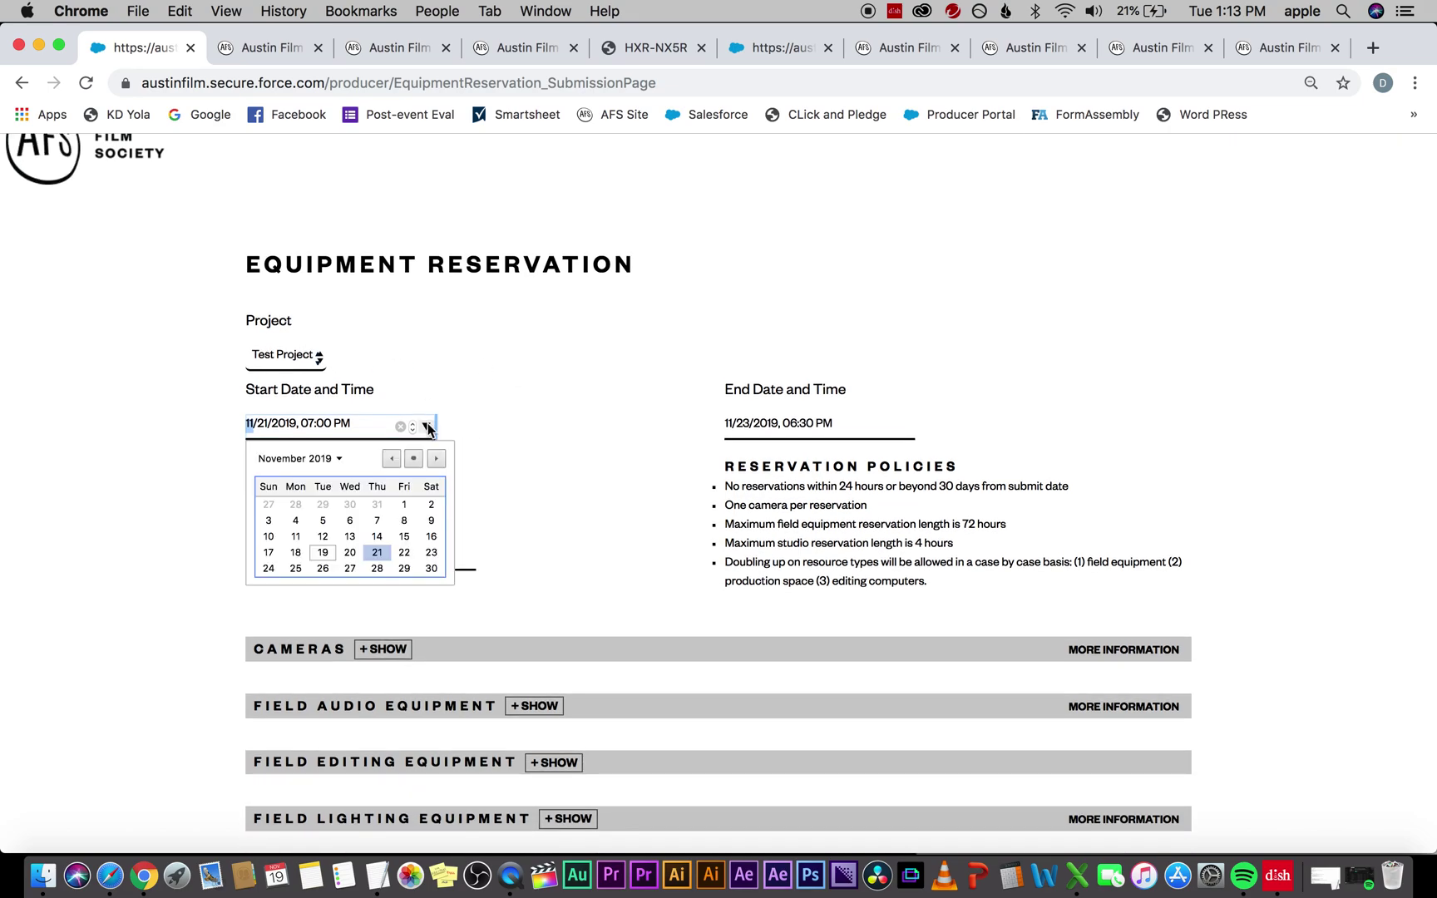
pyautogui.click(429, 429)
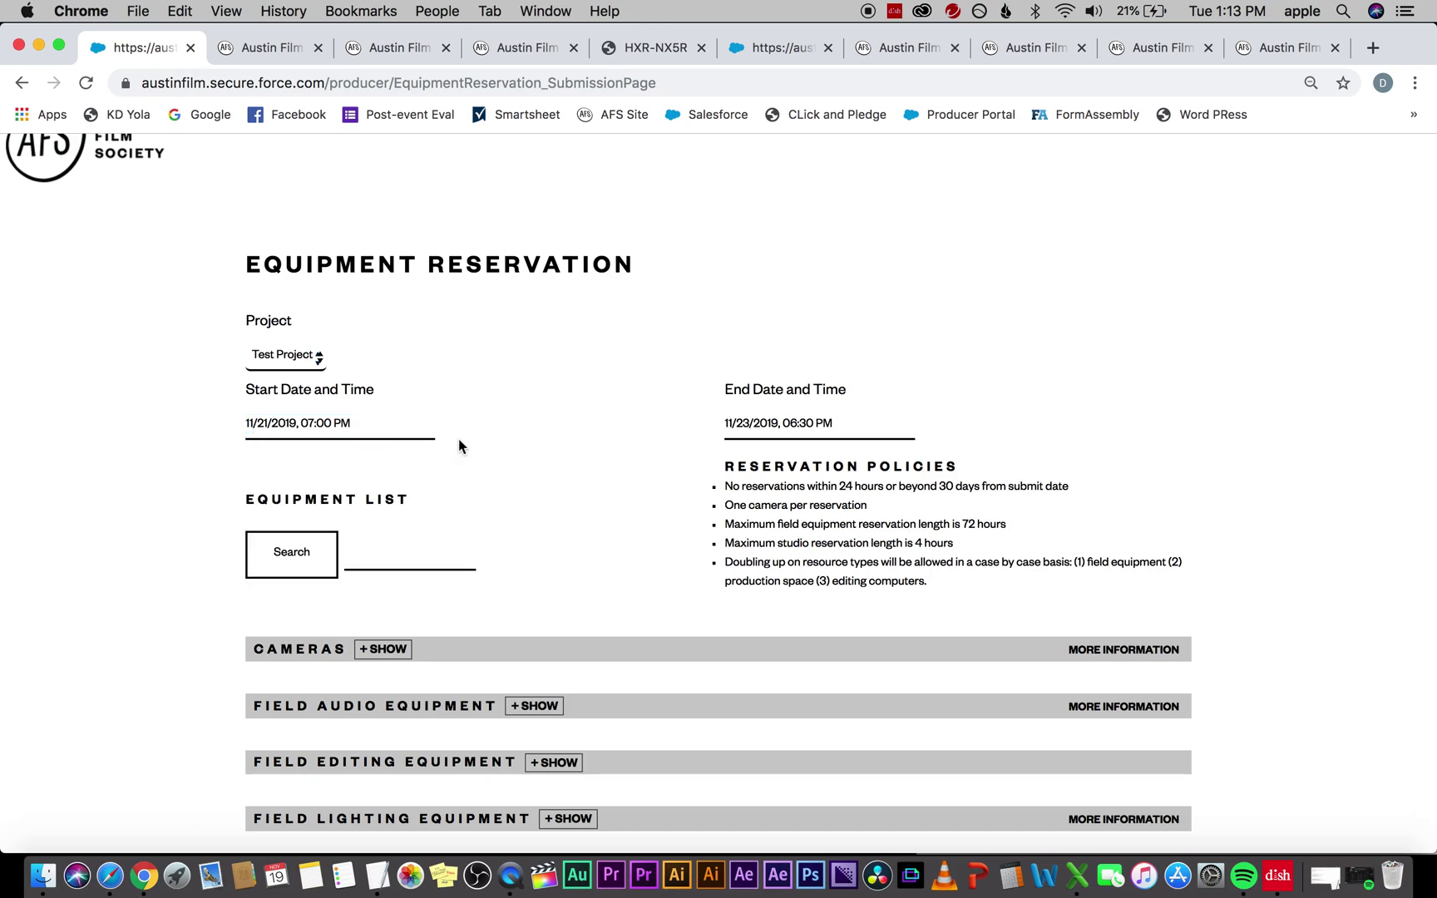
# Step: Try a reservation start date of 11/28/2019 and highlight the error text at the head of the page
pyautogui.scroll(-5, 498, 520)
pyautogui.click(426, 300)
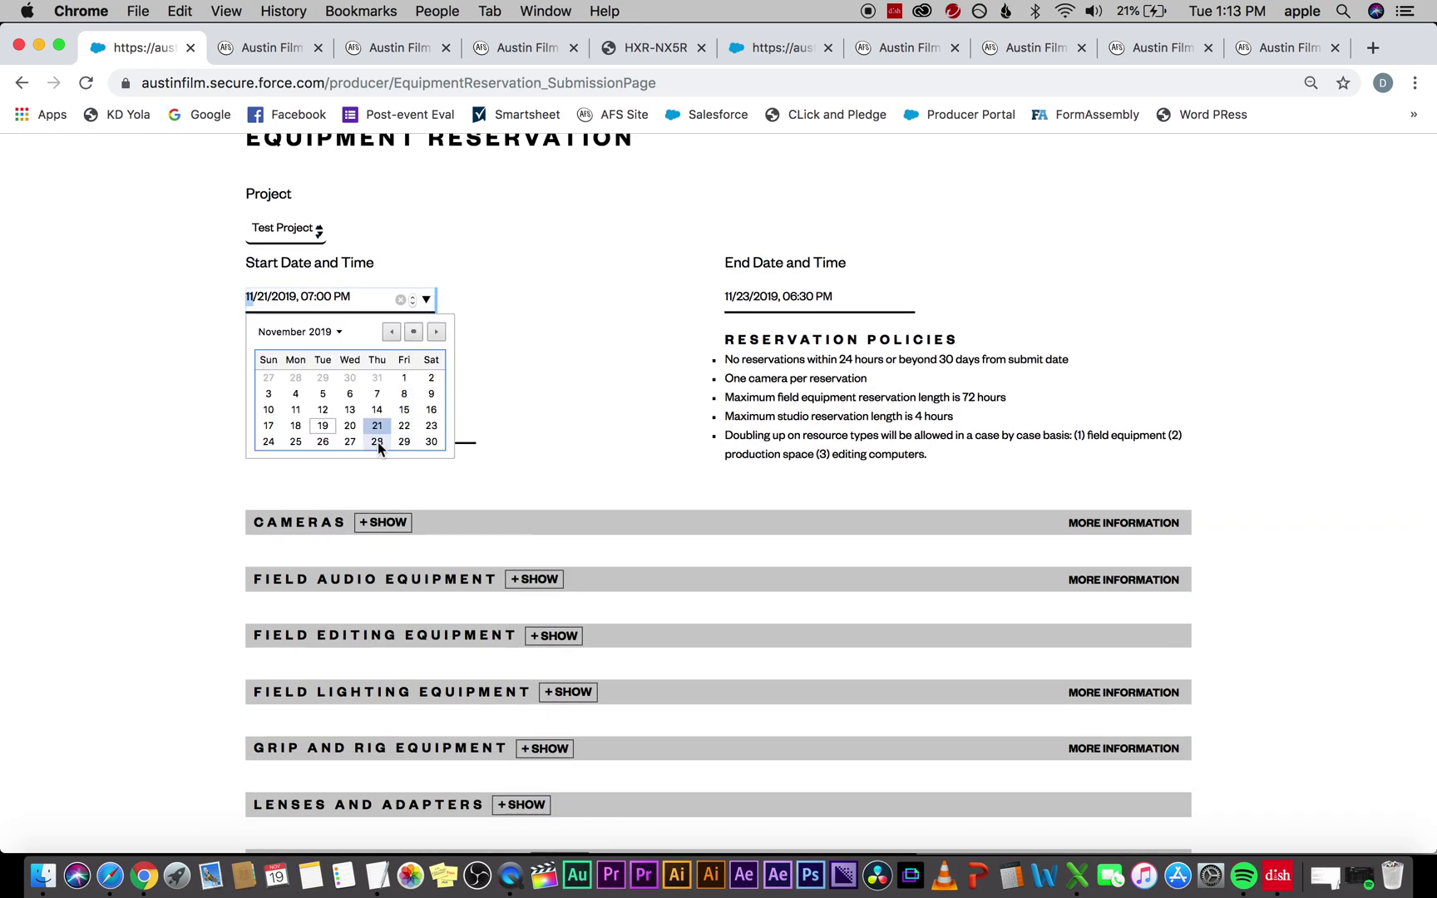
pyautogui.click(378, 442)
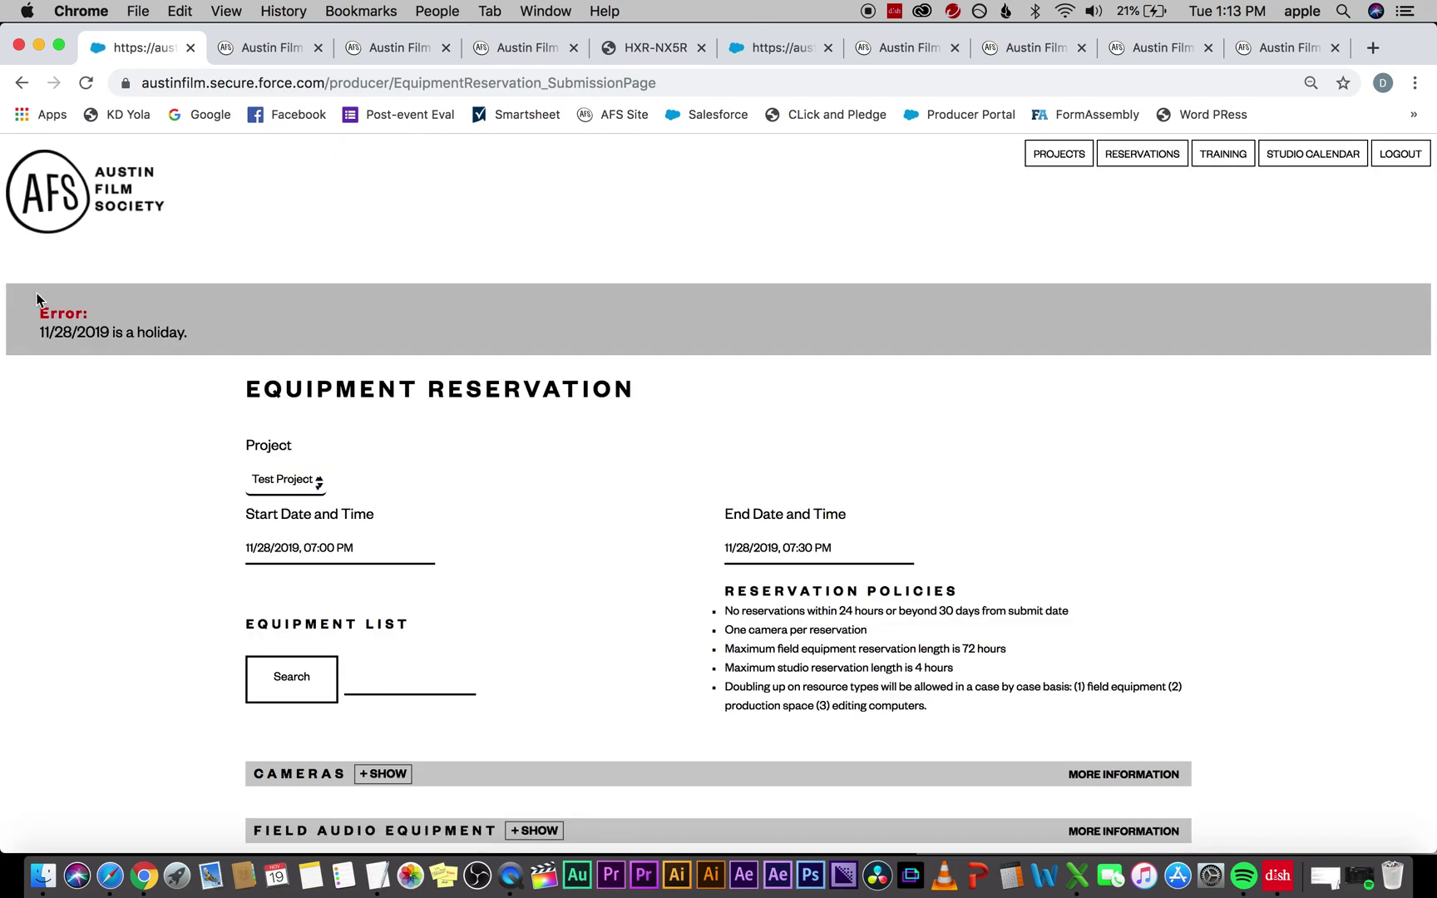
pyautogui.moveTo(178, 334); pyautogui.dragTo(22, 340)
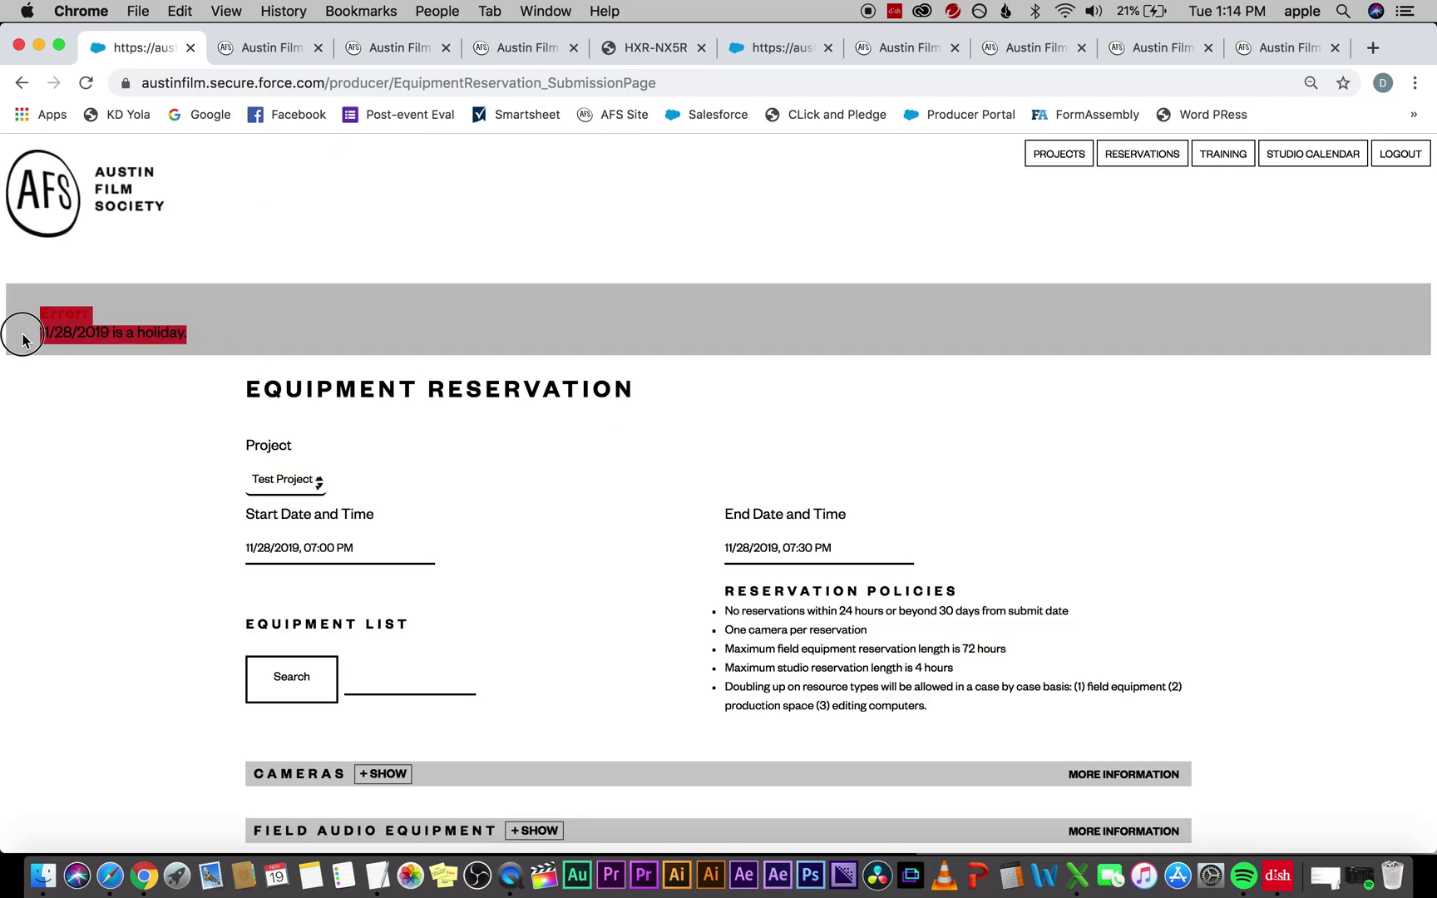
pyautogui.click(83, 378)
# Step: Set the reservation's start date and time to 11/22/2019, 06:00 PM
pyautogui.scroll(-3, 166, 449)
pyautogui.click(424, 459)
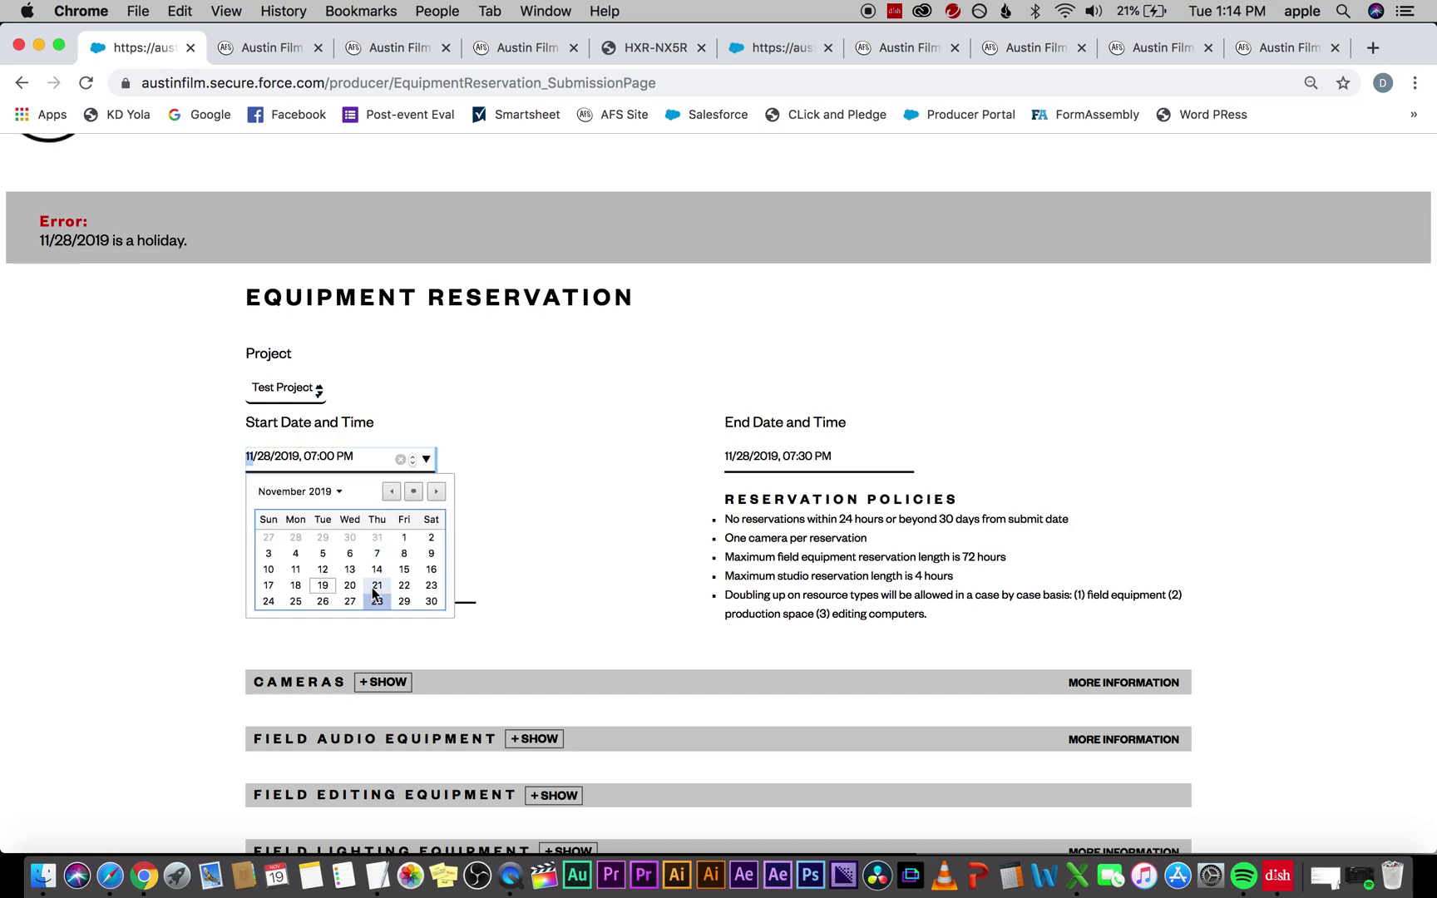
pyautogui.click(404, 586)
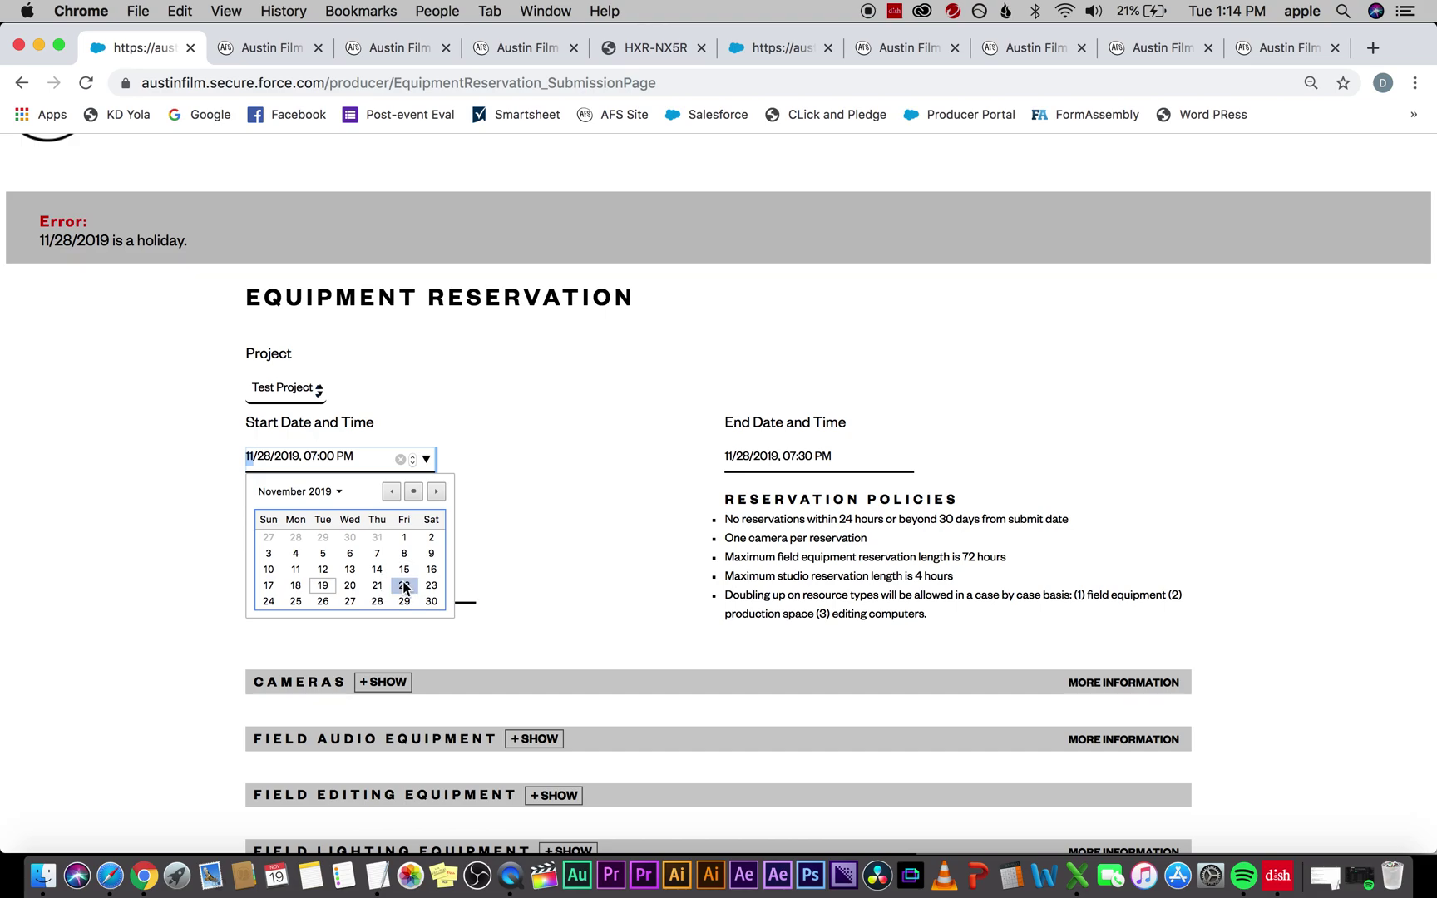
pyautogui.scroll(-1, 321, 458)
pyautogui.click(307, 487)
pyautogui.press('Down')
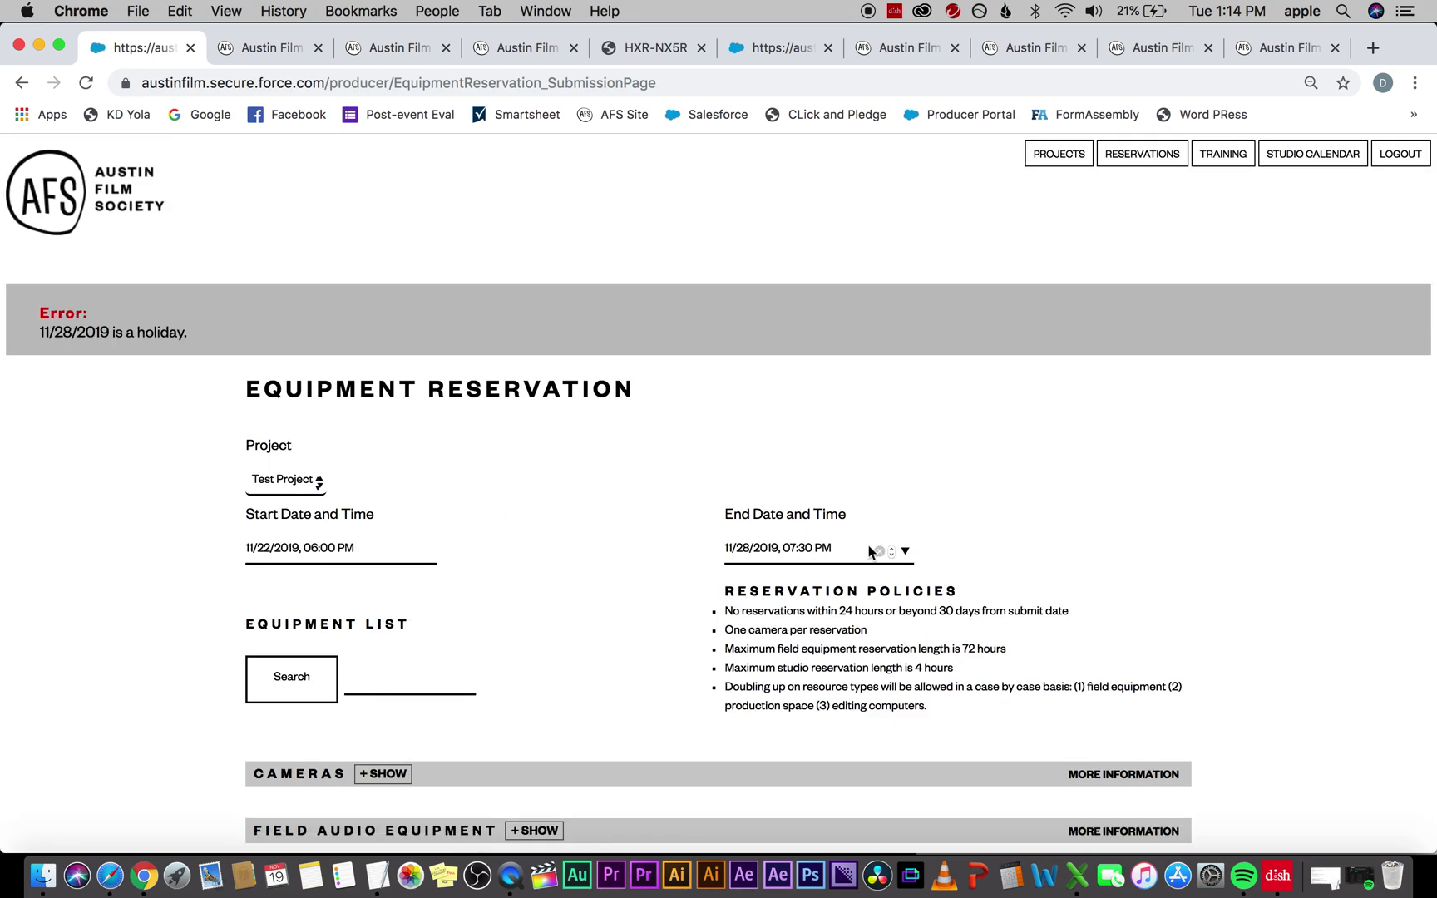
# Step: Set the reservation's end date to 11/25/2019 in the November 2019 calendar
pyautogui.click(904, 550)
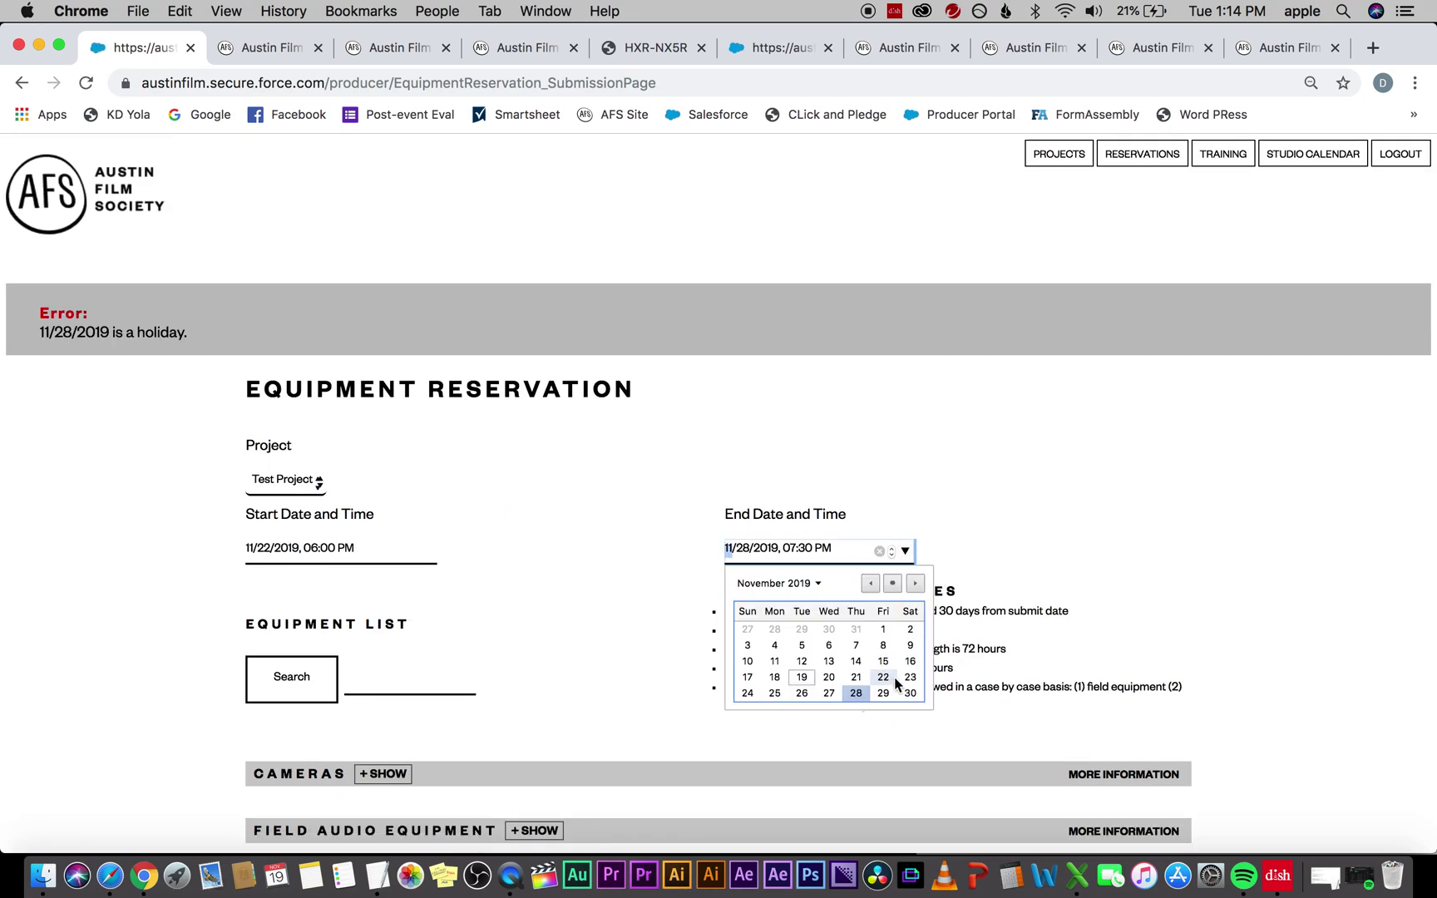
pyautogui.click(774, 692)
pyautogui.scroll(-3, 589, 565)
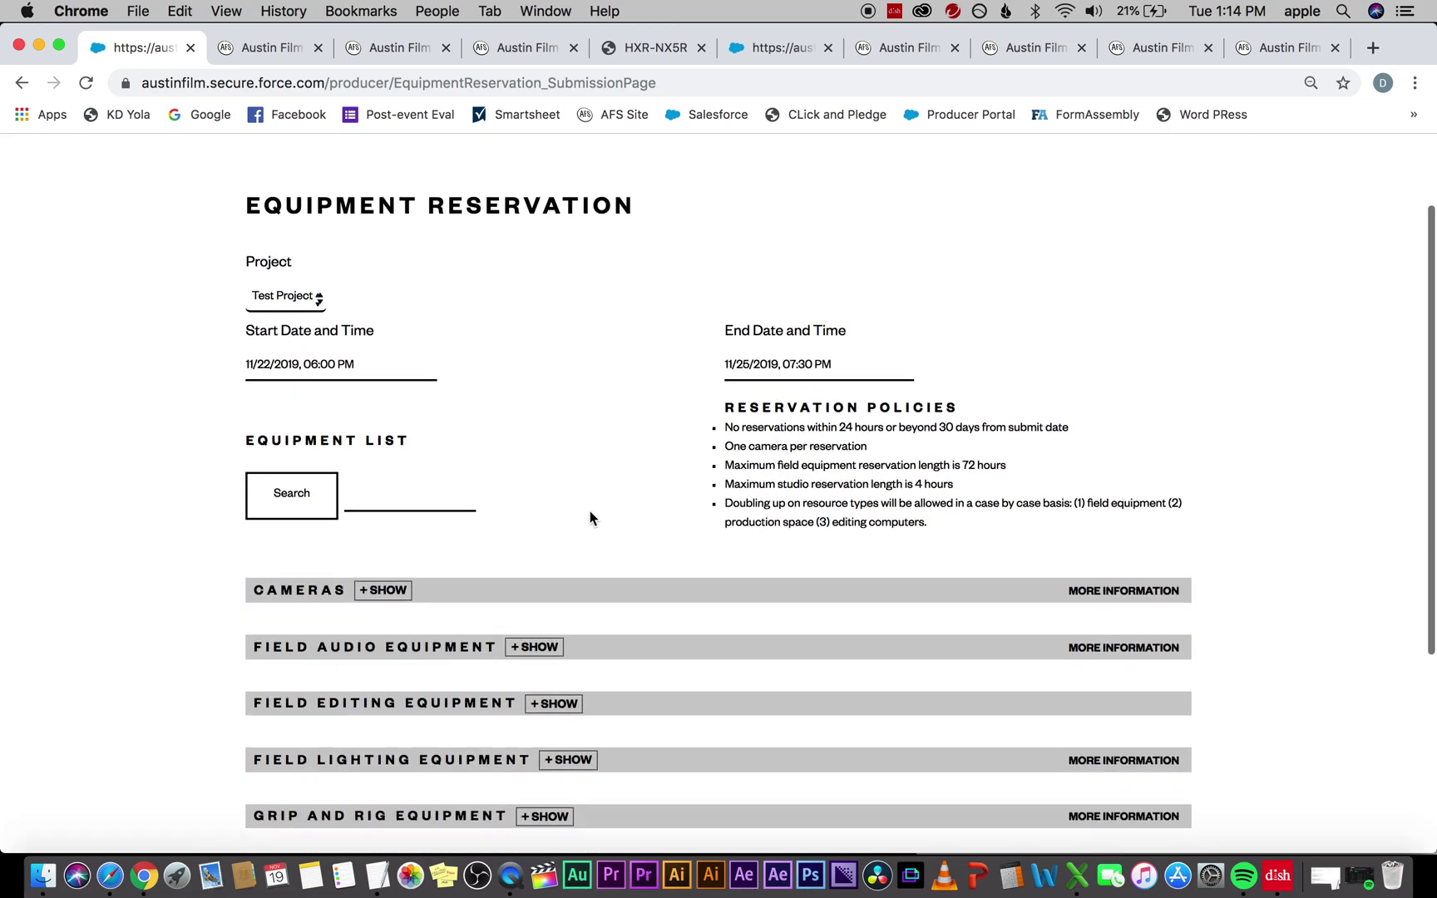
# Step: Expand the Cameras equipment list and include the Sony PXW-FS5 with COA number 33278
pyautogui.scroll(-3, 589, 517)
pyautogui.click(379, 482)
pyautogui.scroll(-5, 834, 502)
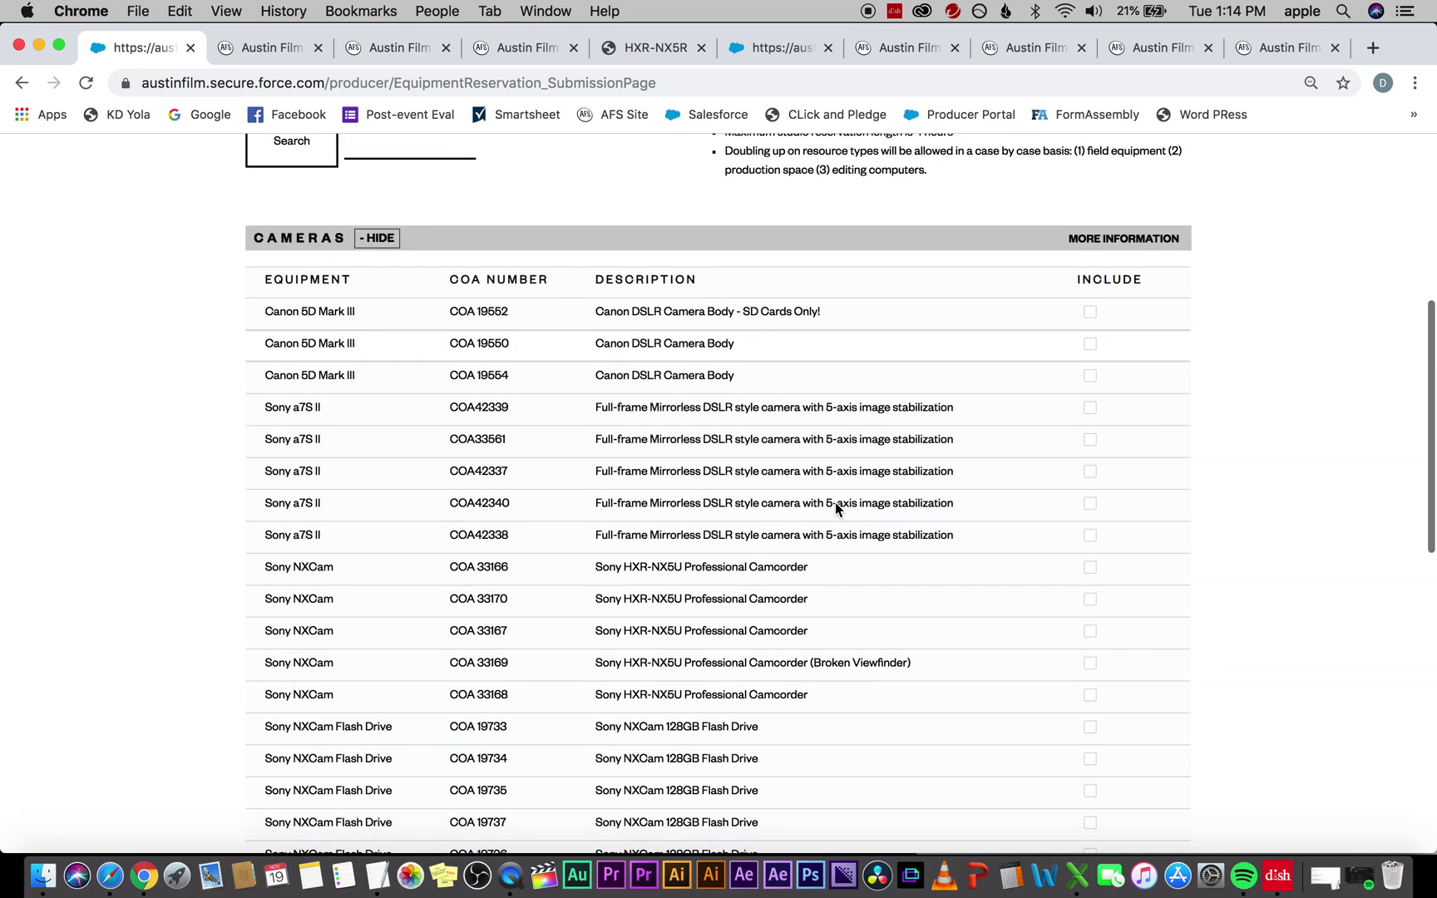
pyautogui.scroll(-8, 835, 502)
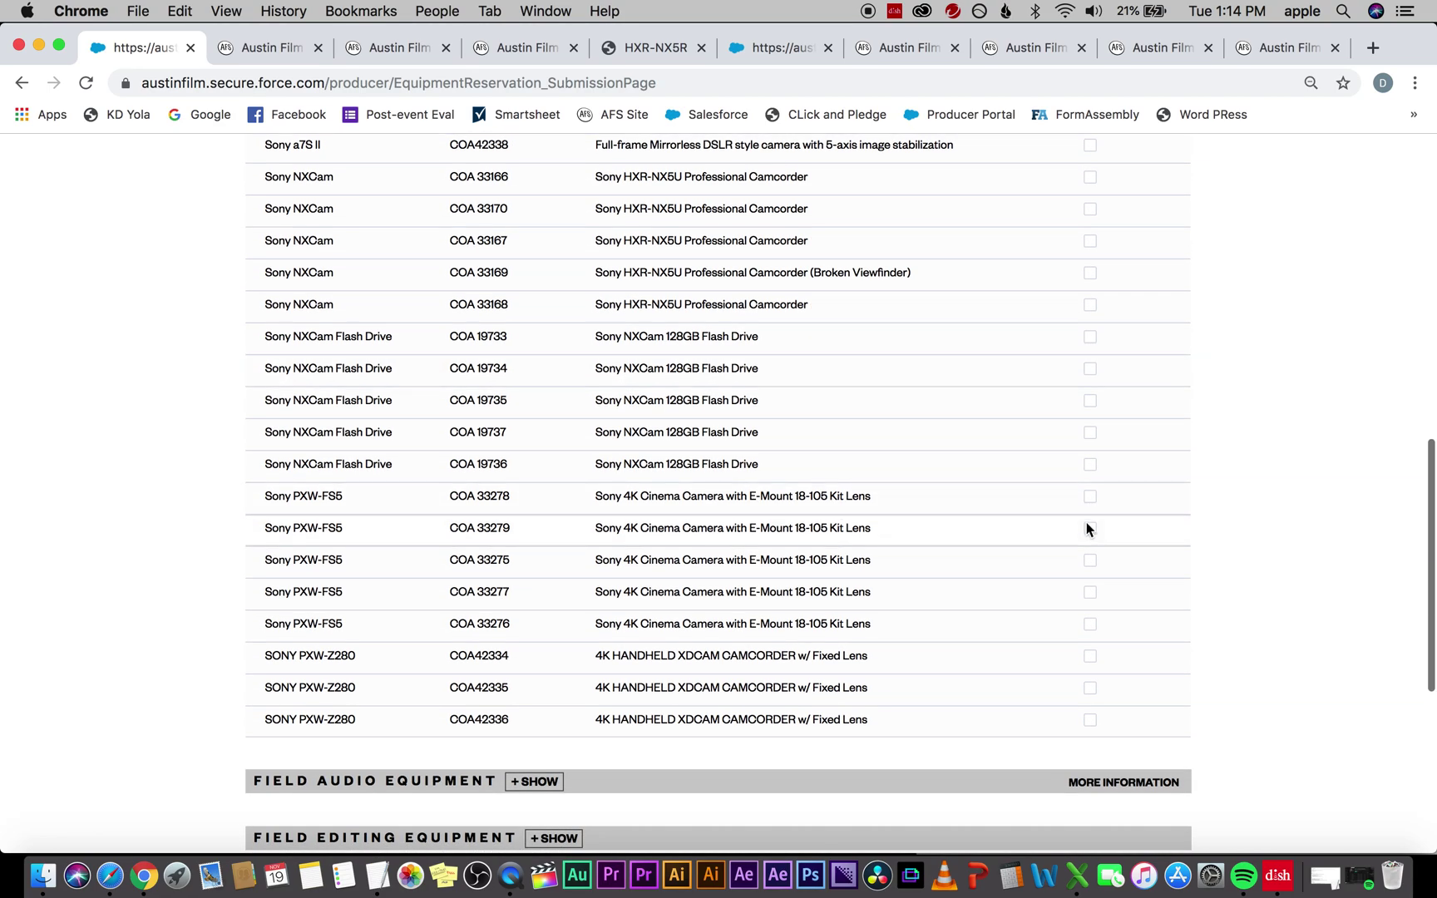
pyautogui.click(1090, 496)
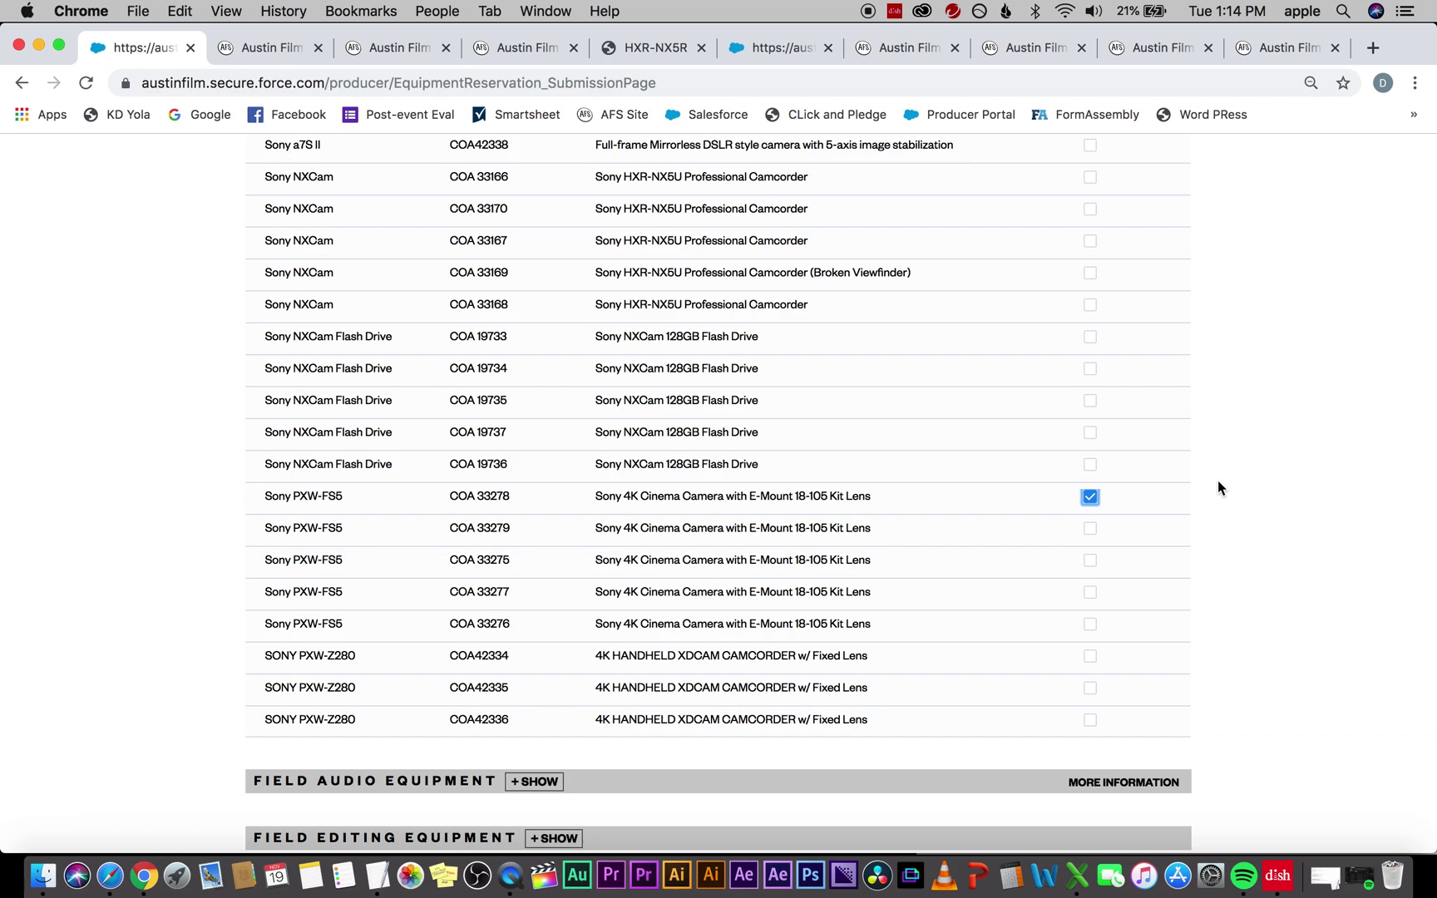
# Step: Examine the selected camera's availability in the Reservations table against the chosen dates and reservation policies
pyautogui.scroll(-9, 1216, 482)
pyautogui.scroll(-4, 1217, 479)
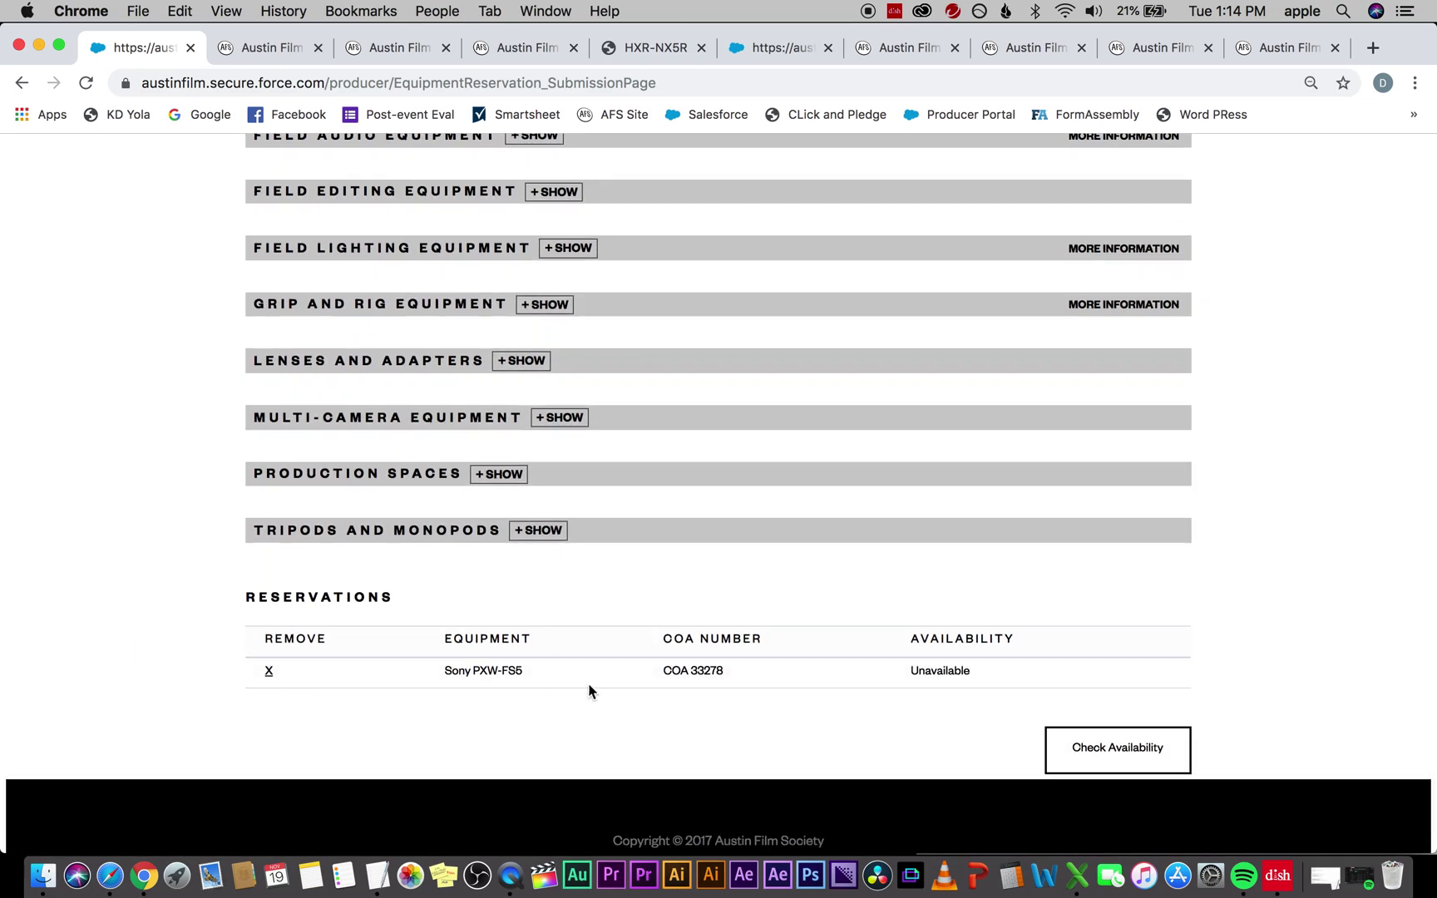
pyautogui.scroll(20, 458, 692)
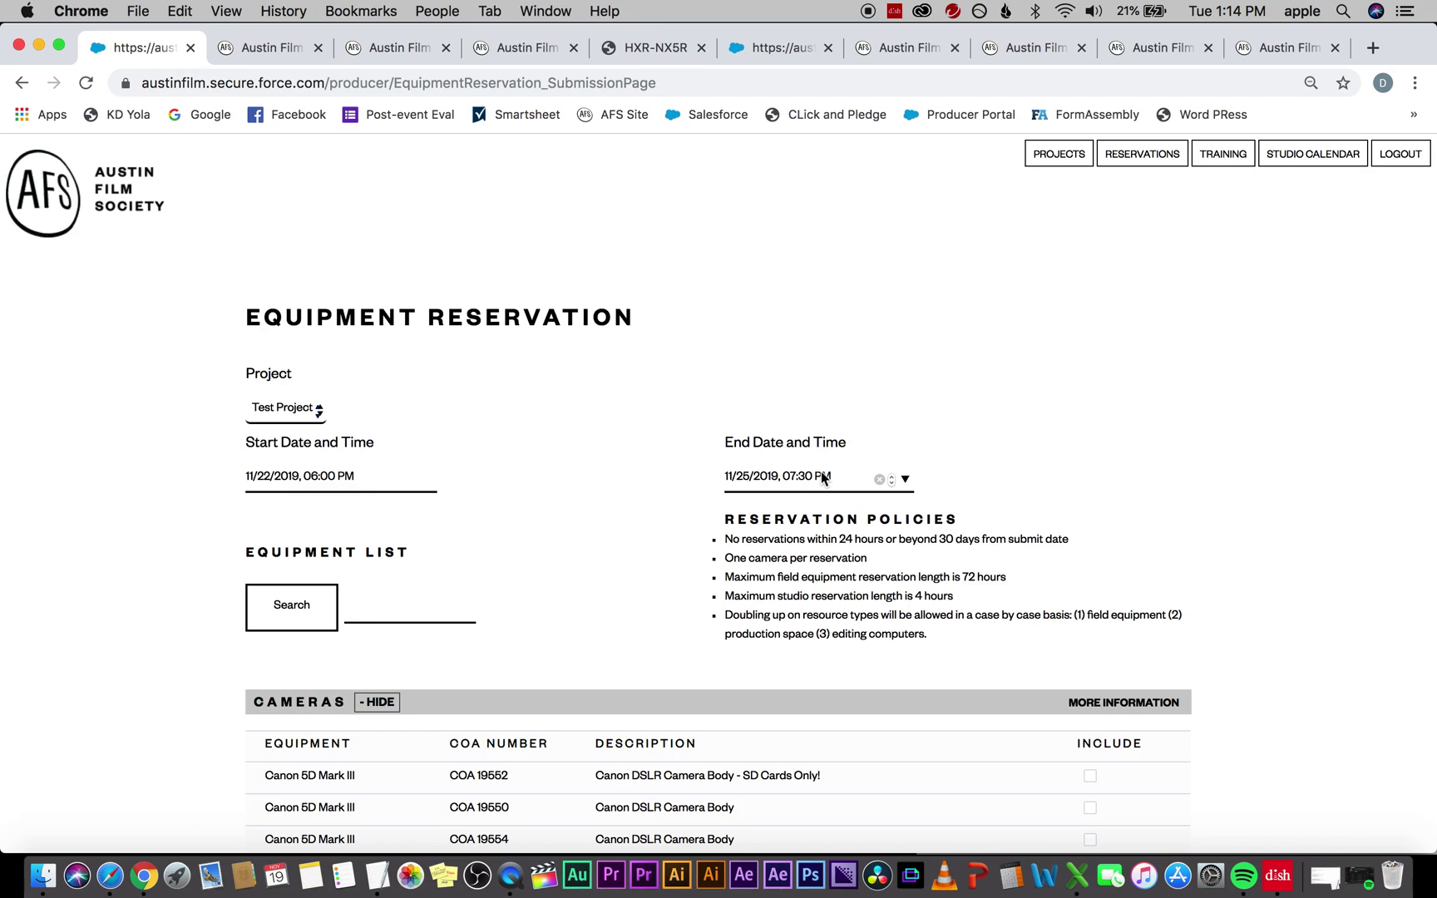
pyautogui.scroll(-5, 812, 488)
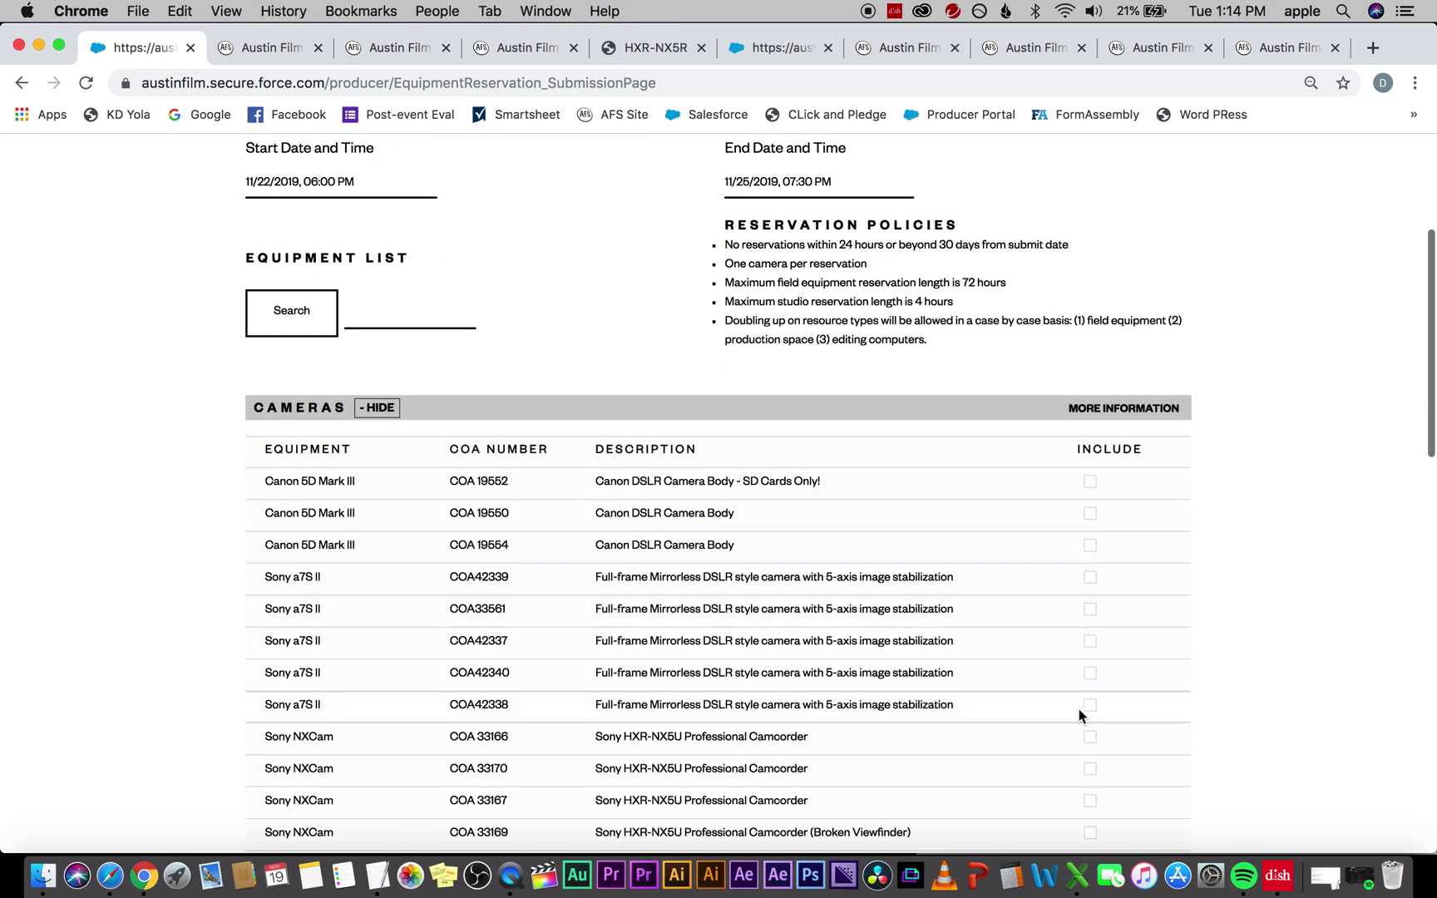
pyautogui.scroll(-15, 1084, 641)
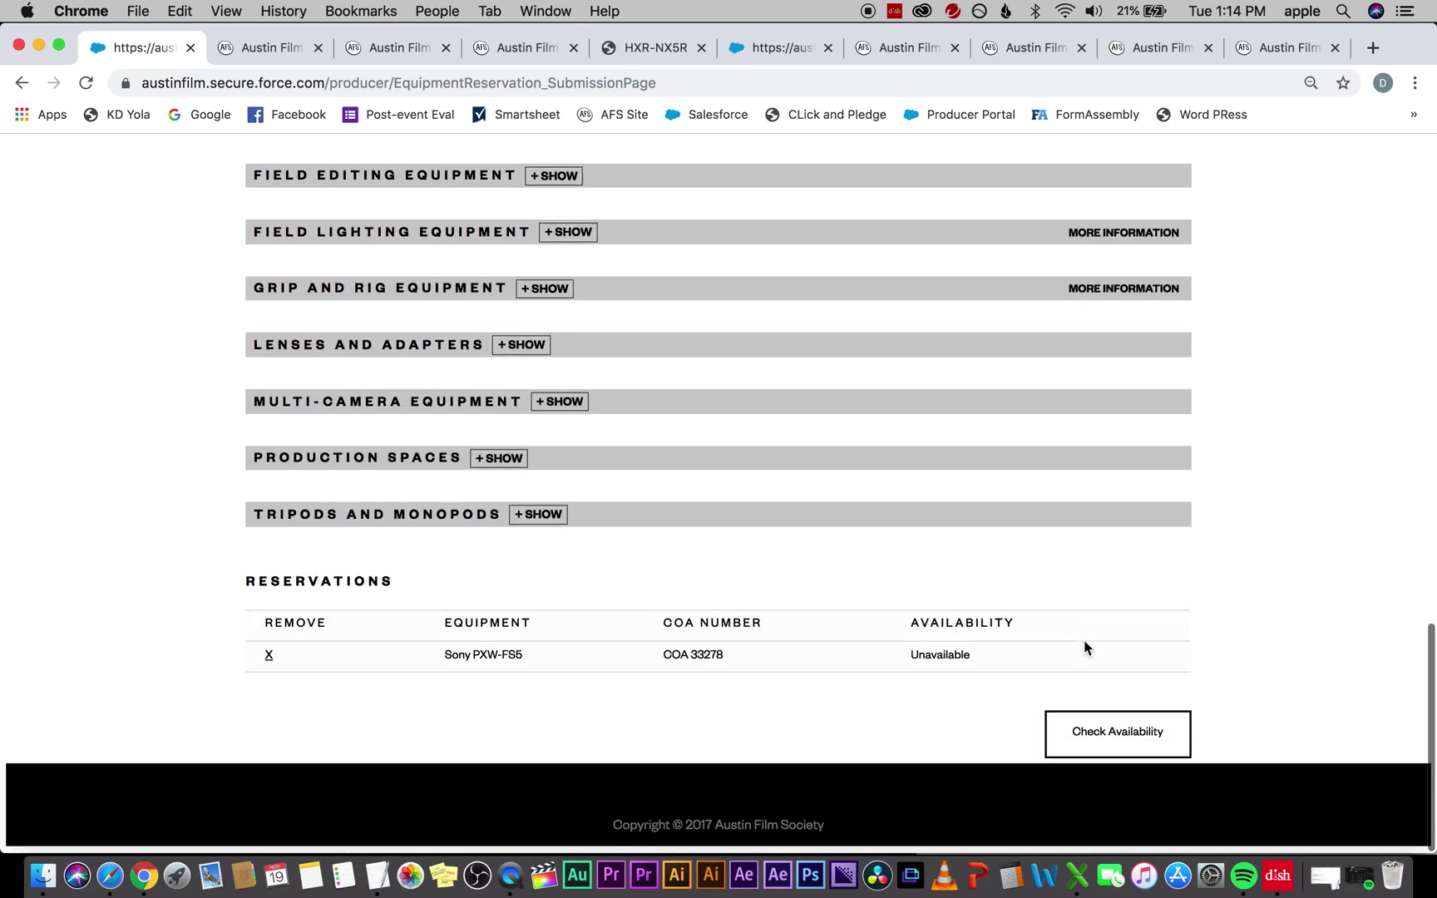
pyautogui.scroll(20, 519, 700)
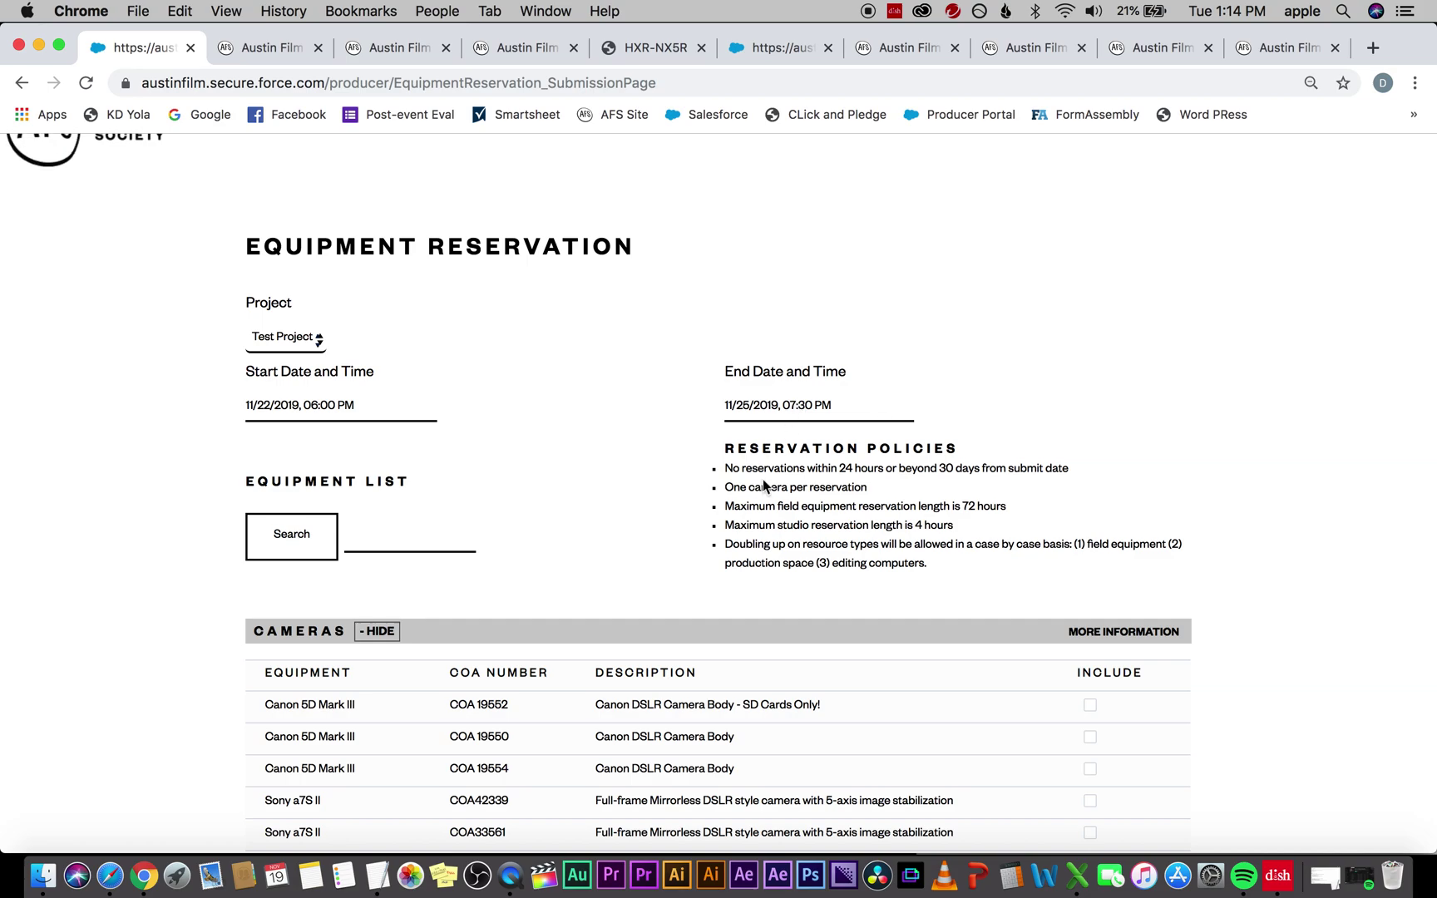
pyautogui.scroll(-10, 763, 484)
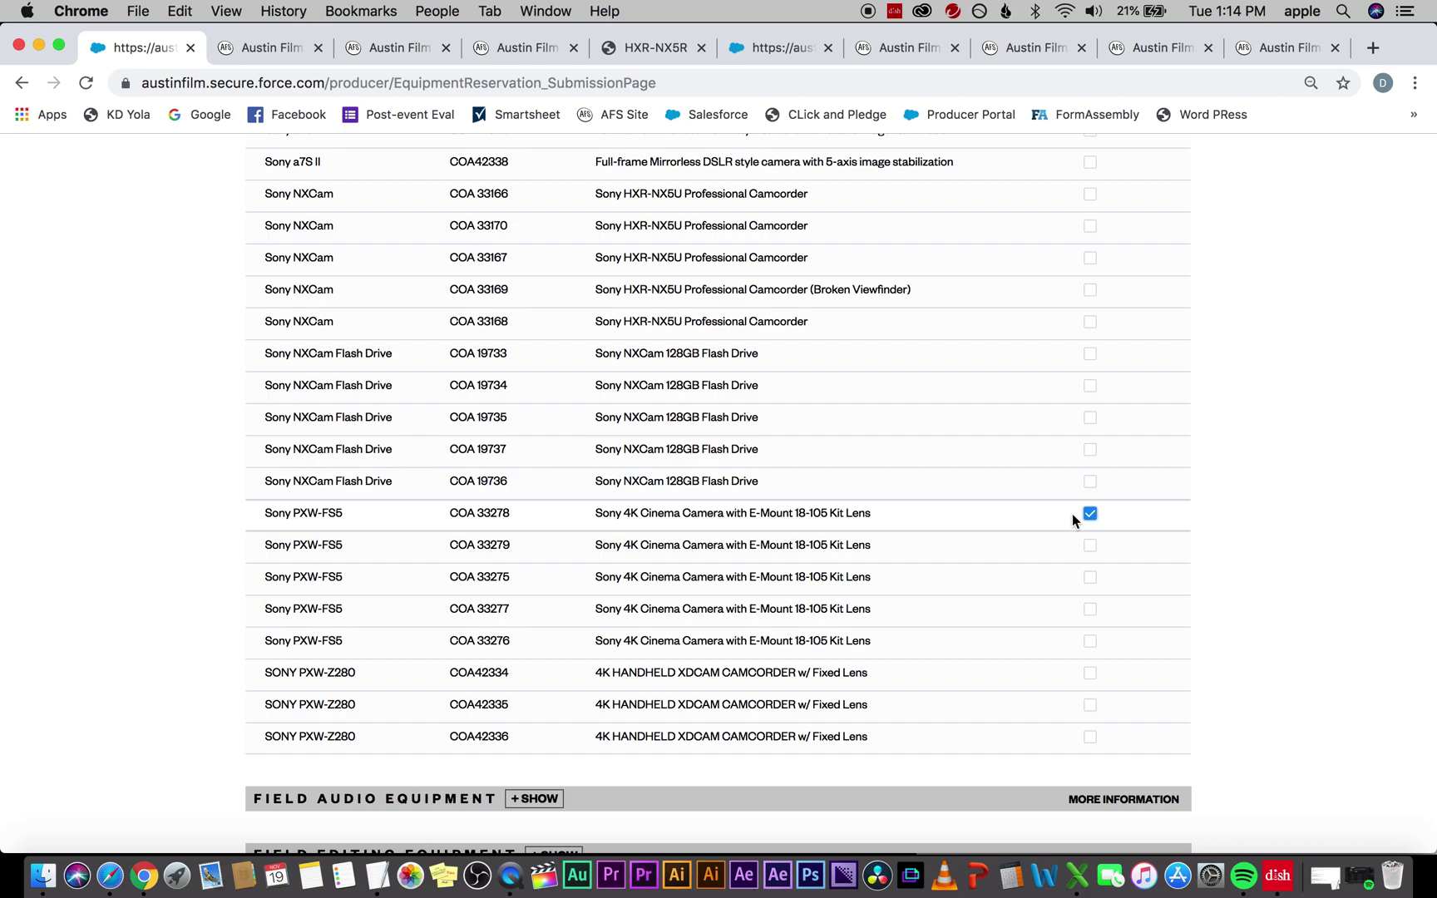
pyautogui.scroll(-2, 1078, 516)
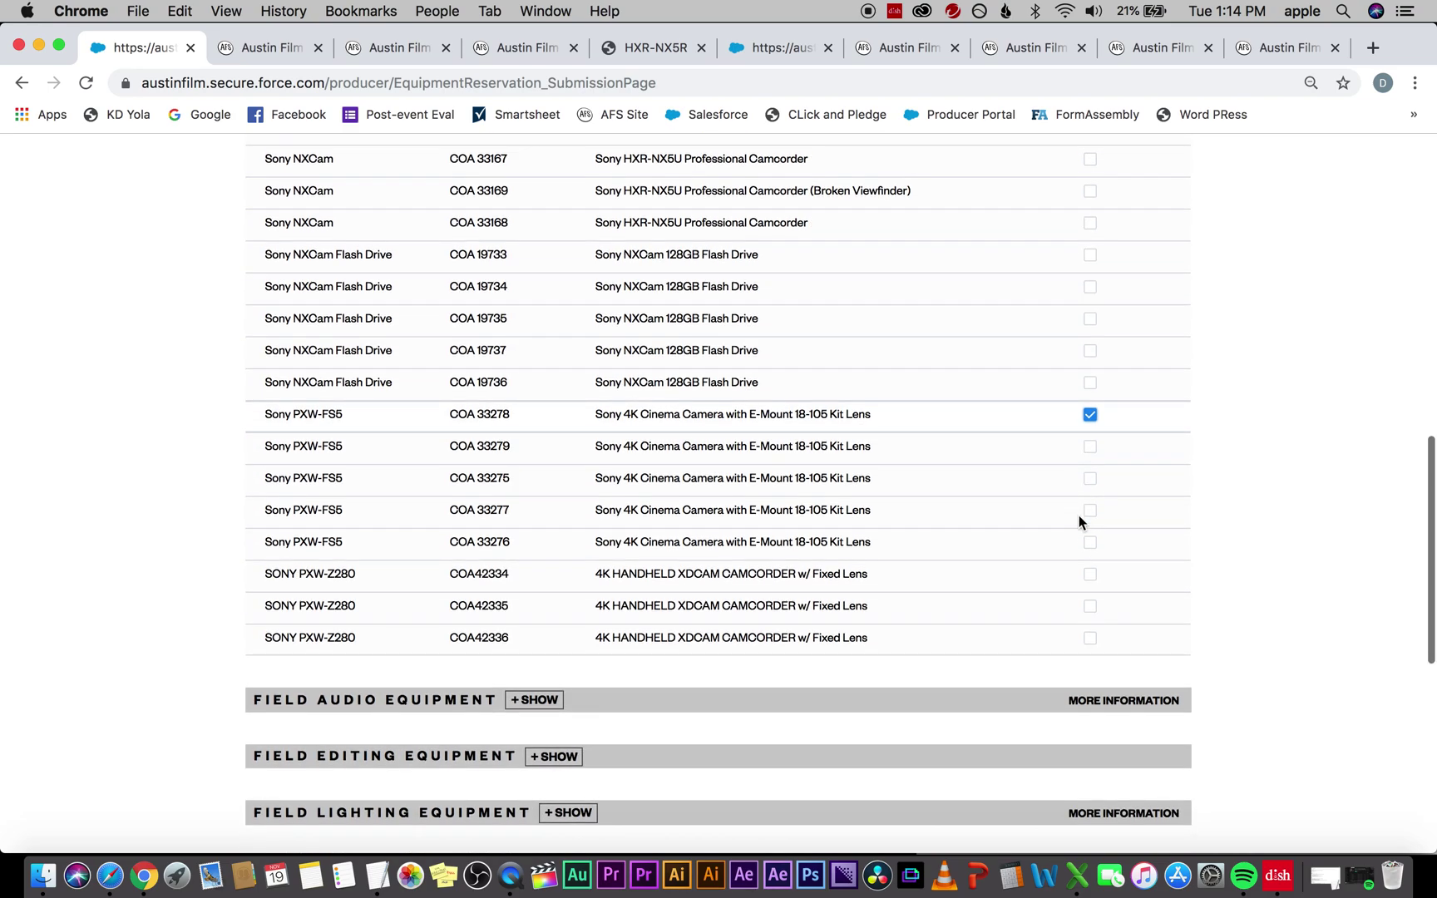
# Step: Replace the Sony PXW-FS5 COA 33278 with COA 33279, 33275, 33277 and 33276, and check their availability
pyautogui.click(1089, 415)
pyautogui.click(1090, 448)
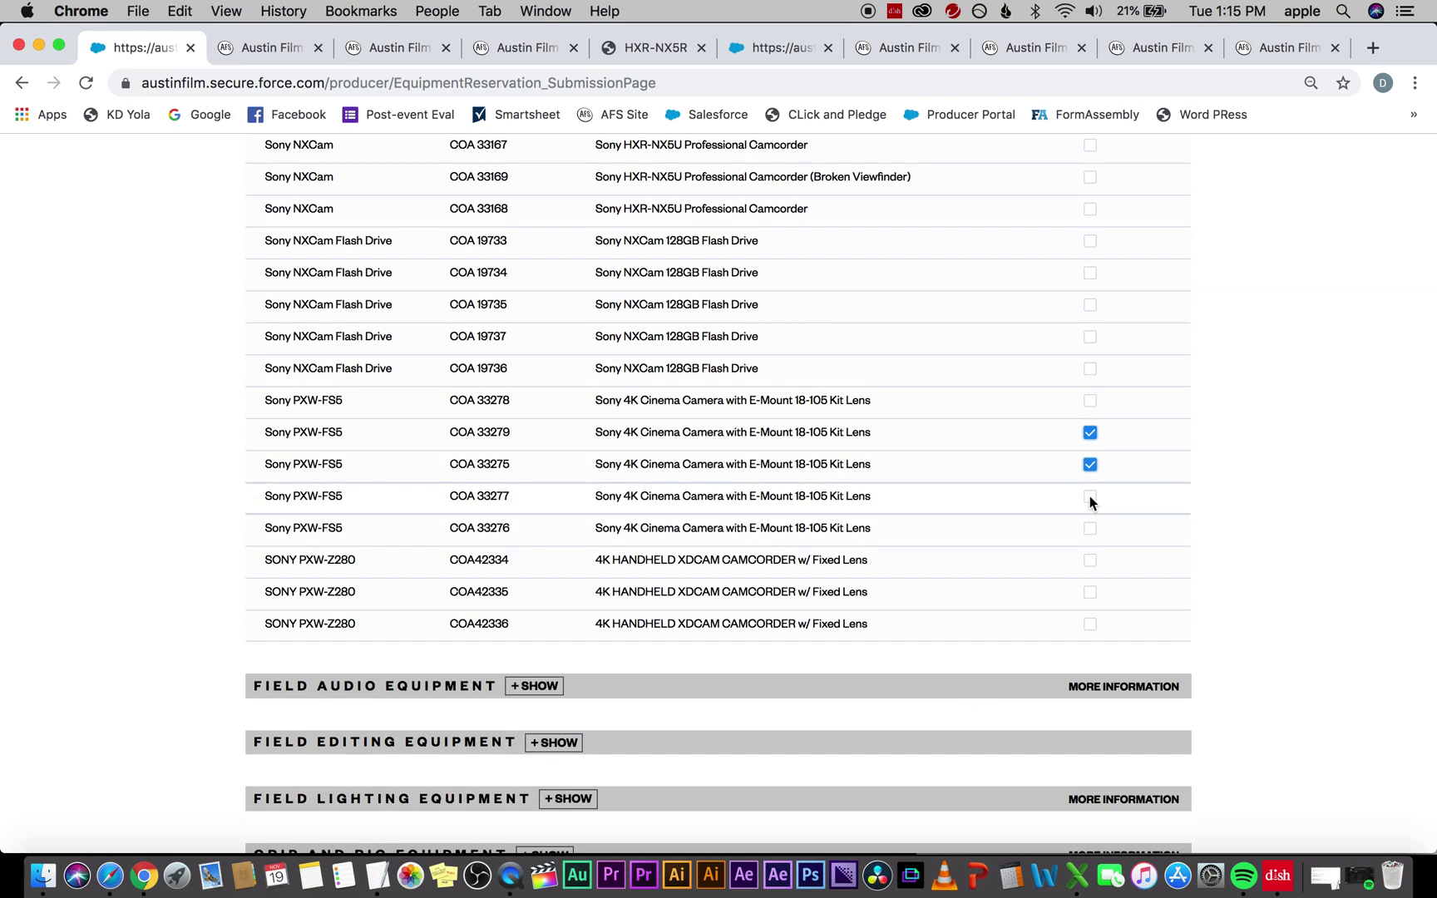
pyautogui.click(1090, 529)
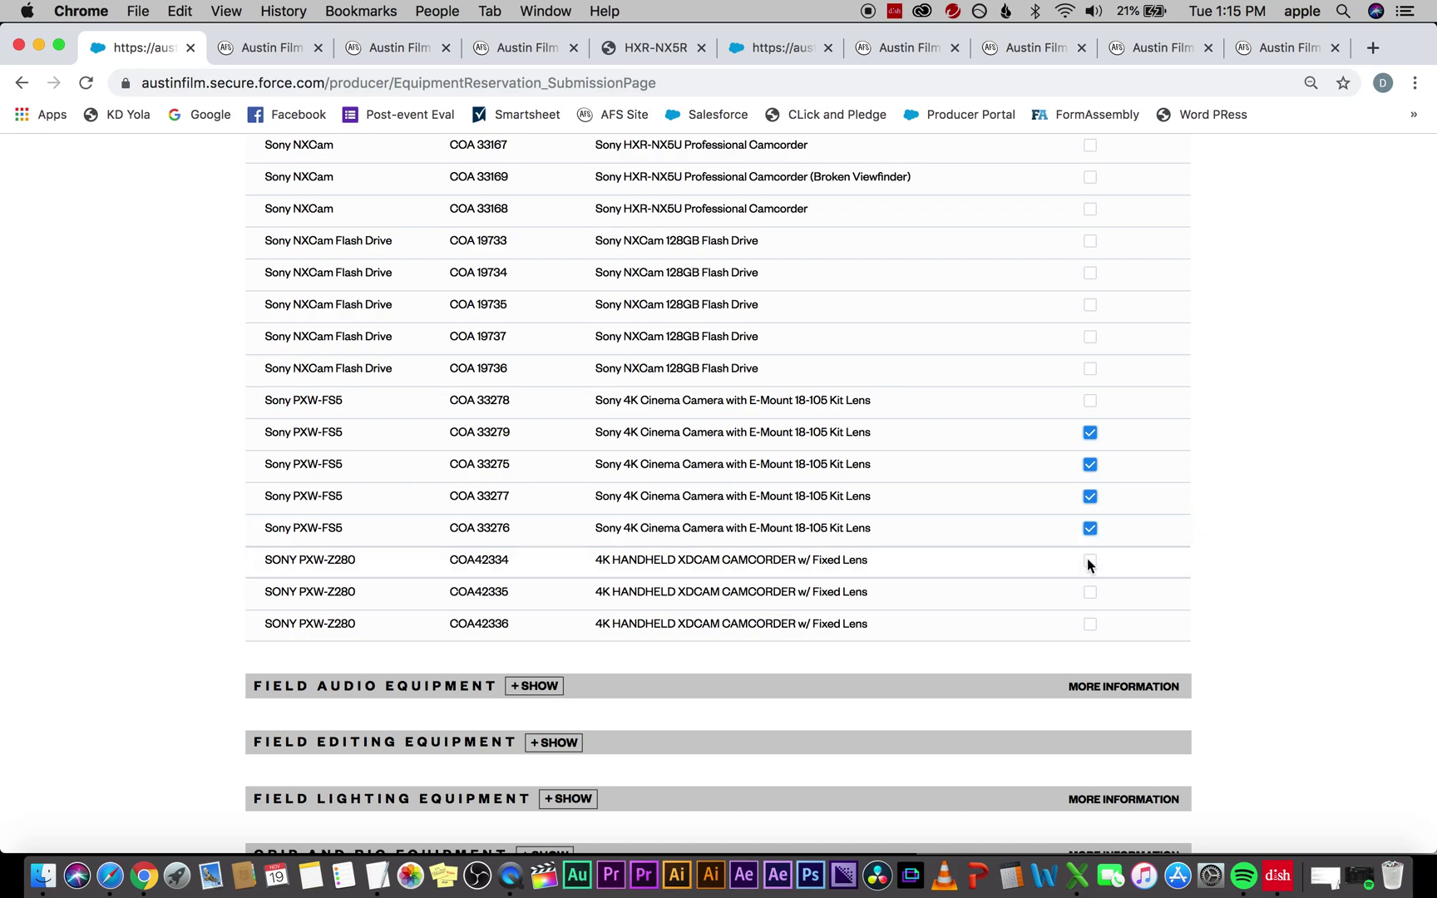
pyautogui.scroll(-10, 1163, 498)
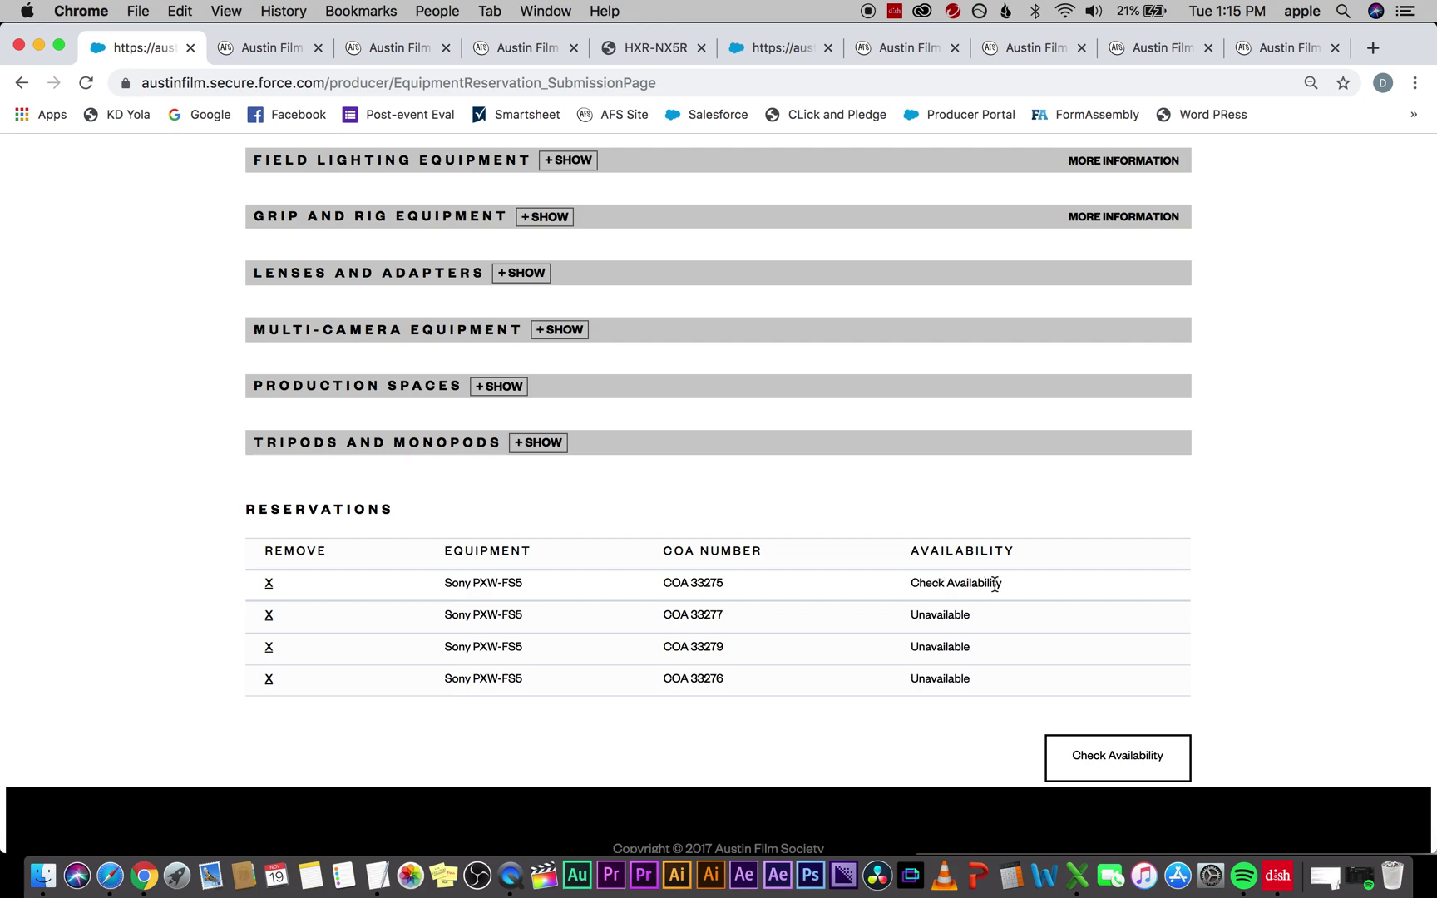
pyautogui.click(1097, 771)
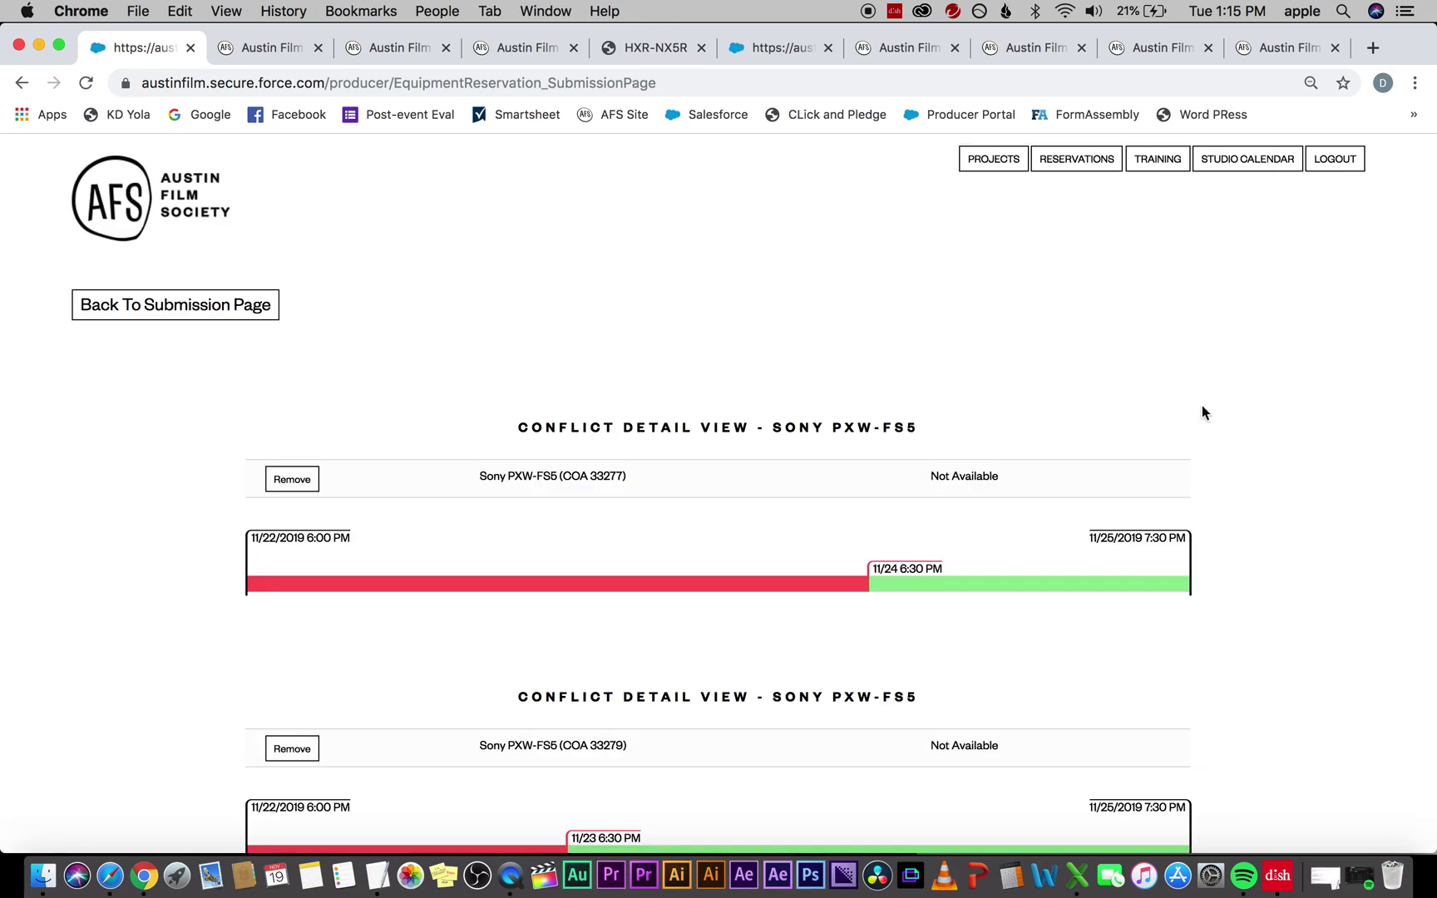
# Step: Examine the Sony PXW-FS5 conflict timelines, highlighting the requested start and end times for COA 33277
pyautogui.scroll(-2, 1202, 411)
pyautogui.scroll(-5, 1202, 411)
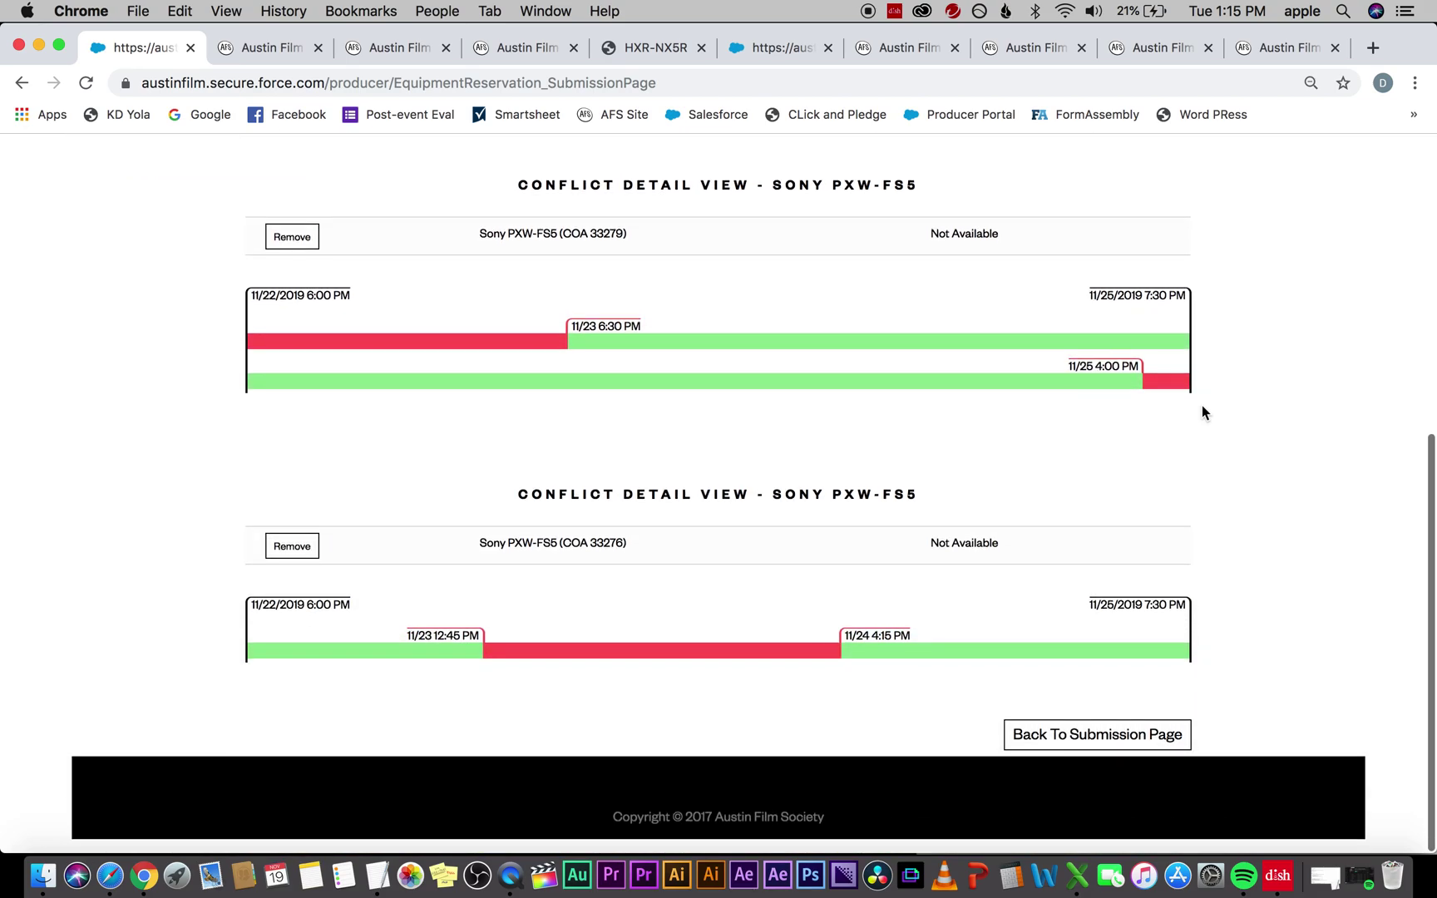
pyautogui.scroll(5, 1200, 404)
pyautogui.scroll(-2, 1205, 407)
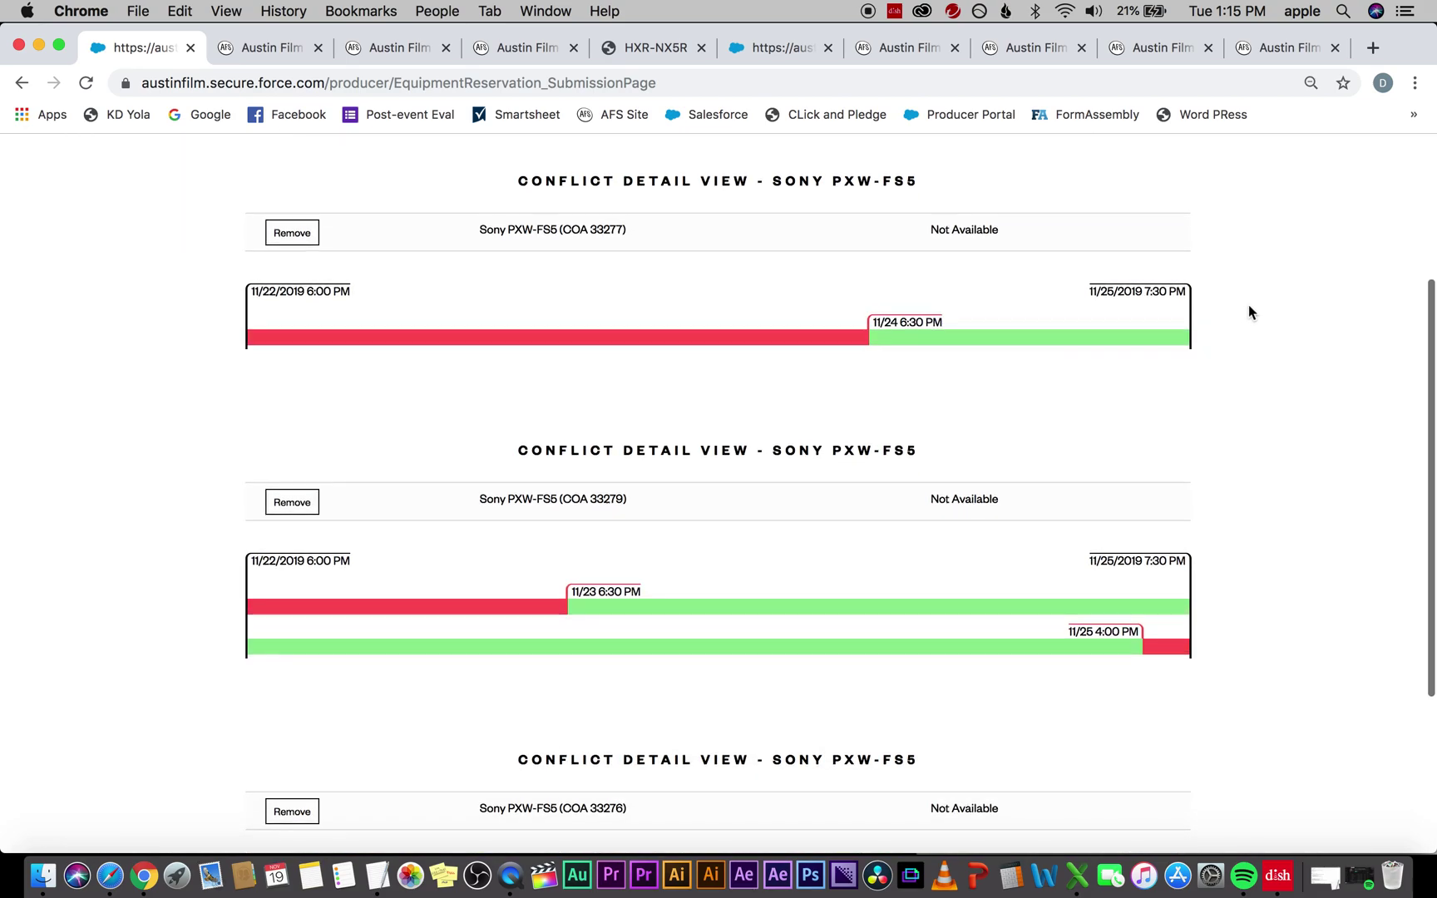
pyautogui.scroll(-3, 1248, 312)
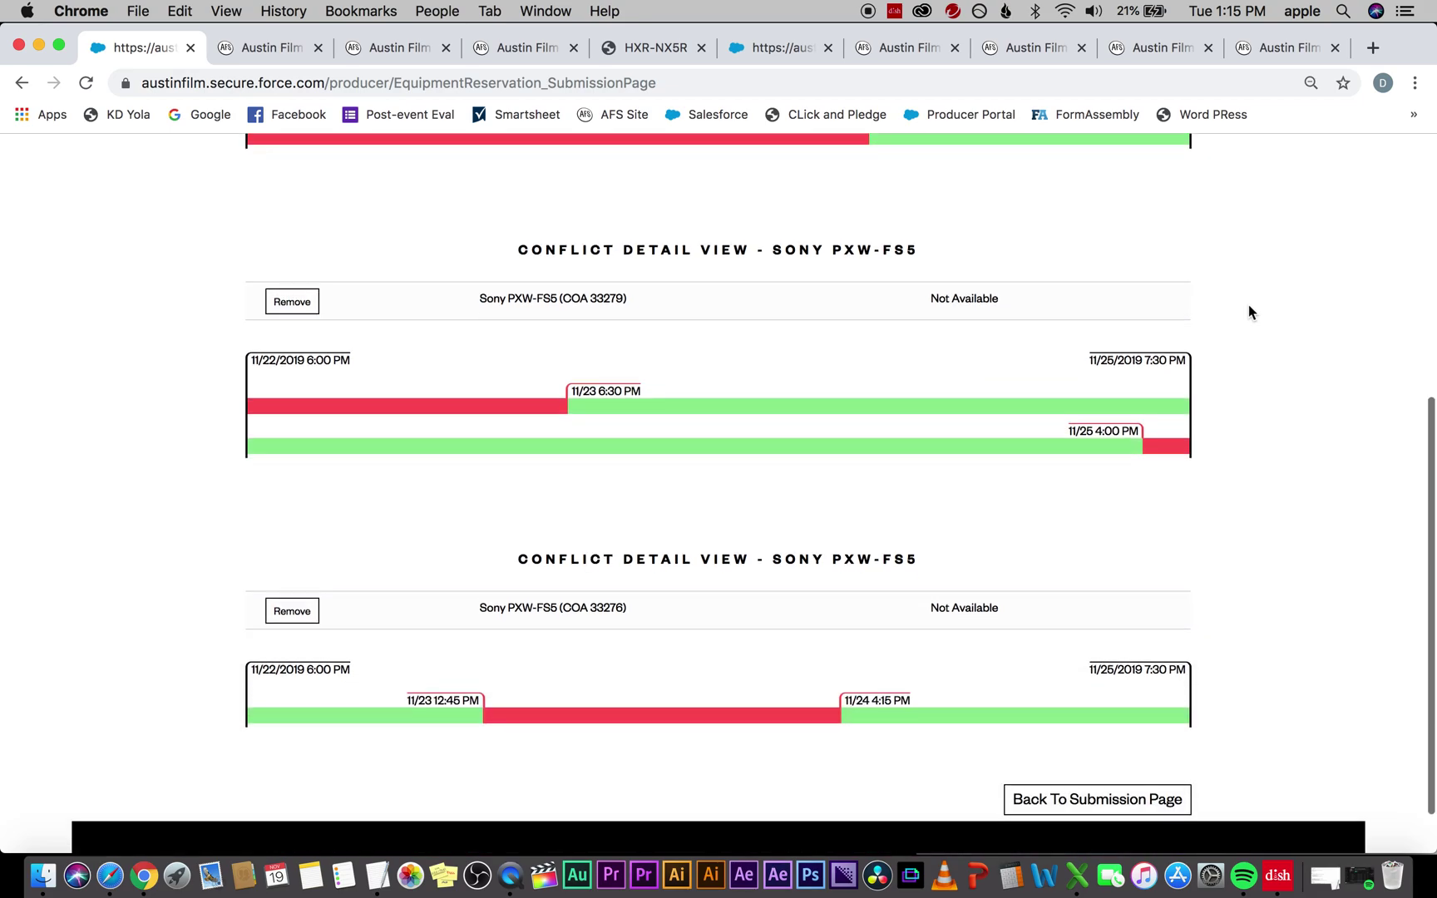
pyautogui.scroll(3, 1247, 312)
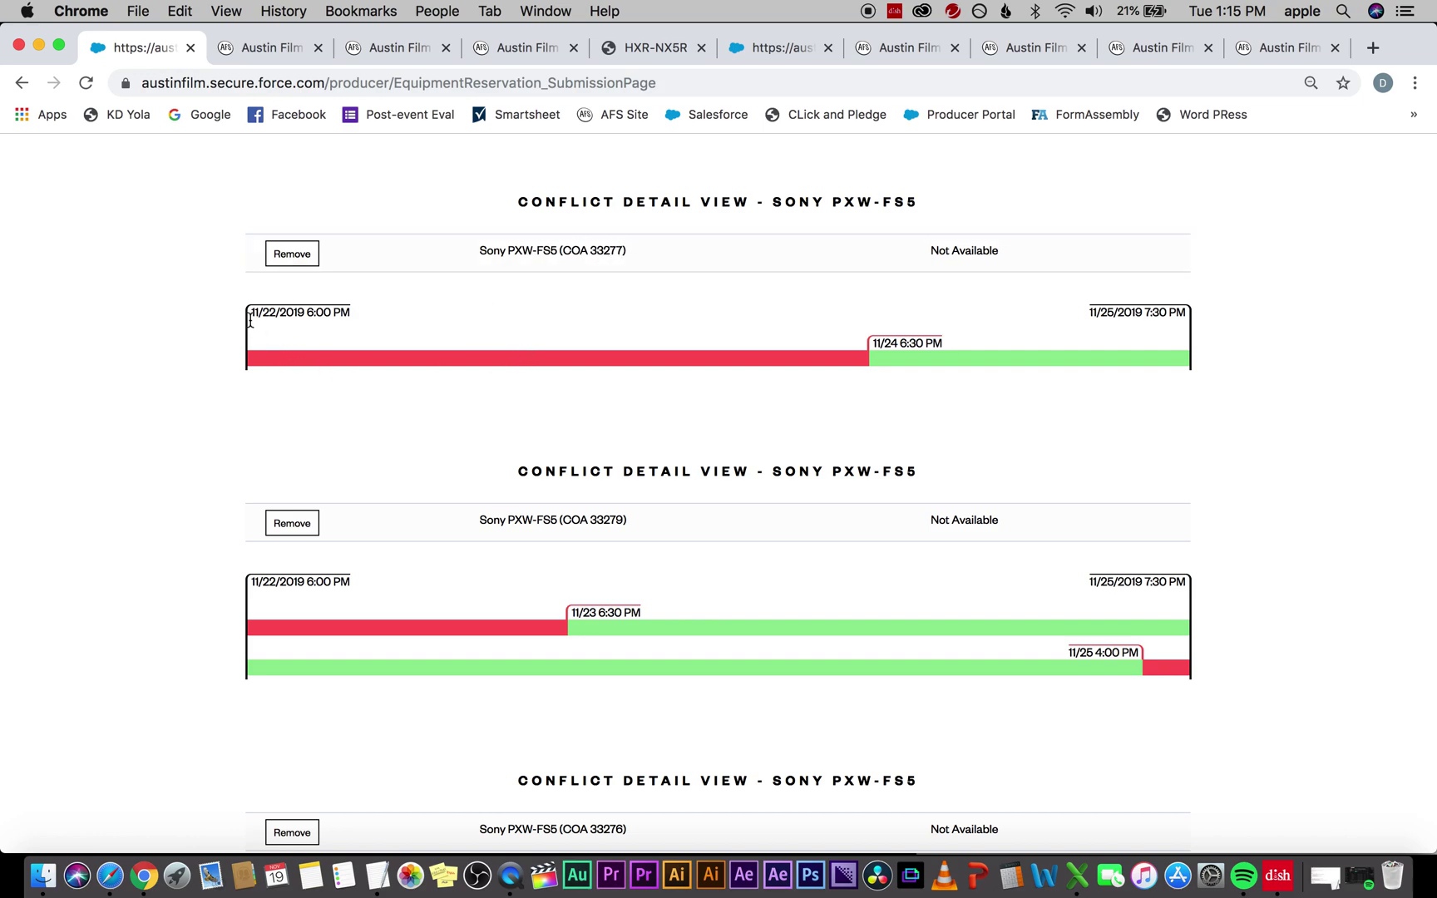
pyautogui.moveTo(247, 312); pyautogui.dragTo(349, 311)
pyautogui.moveTo(1082, 301); pyautogui.dragTo(1189, 313)
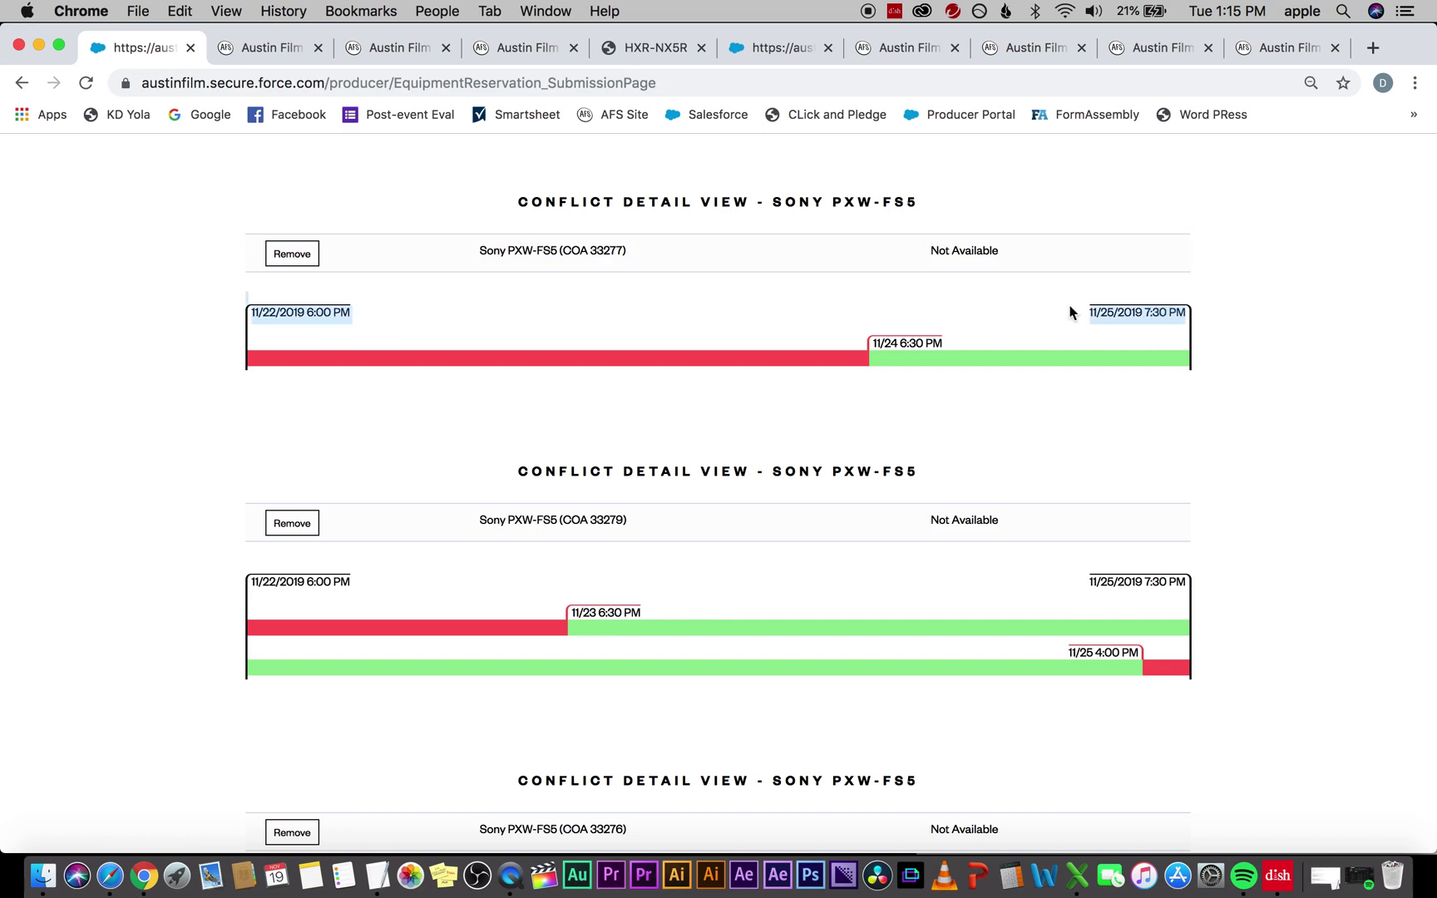
pyautogui.click(1144, 409)
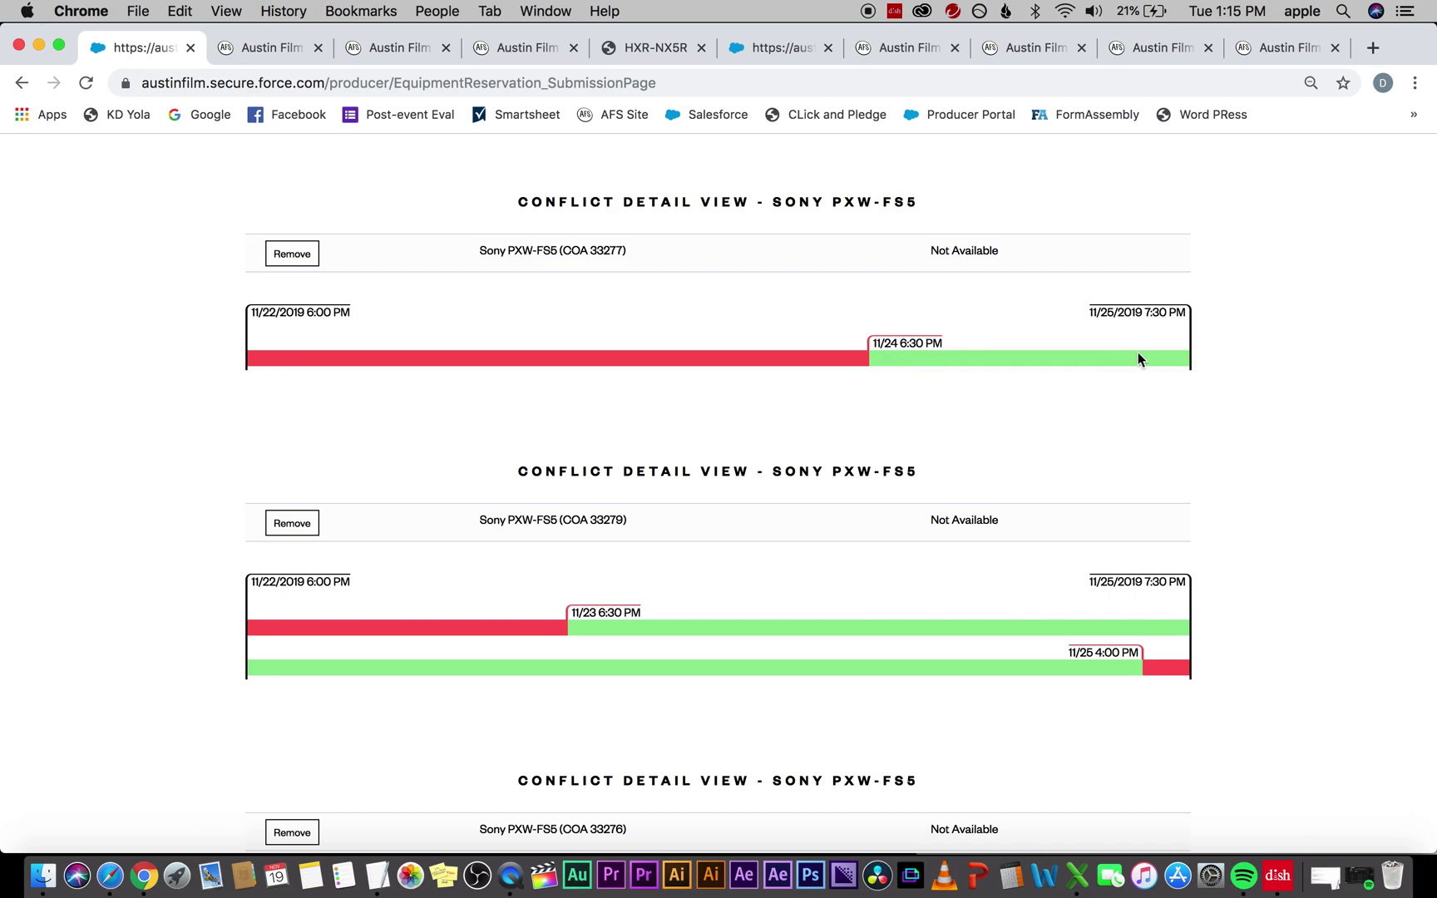
# Step: Examine the conflict timelines for COA 33279 and COA 33276, highlighting the requested end time for COA 33276
pyautogui.scroll(-3, 1183, 371)
pyautogui.scroll(-1, 665, 399)
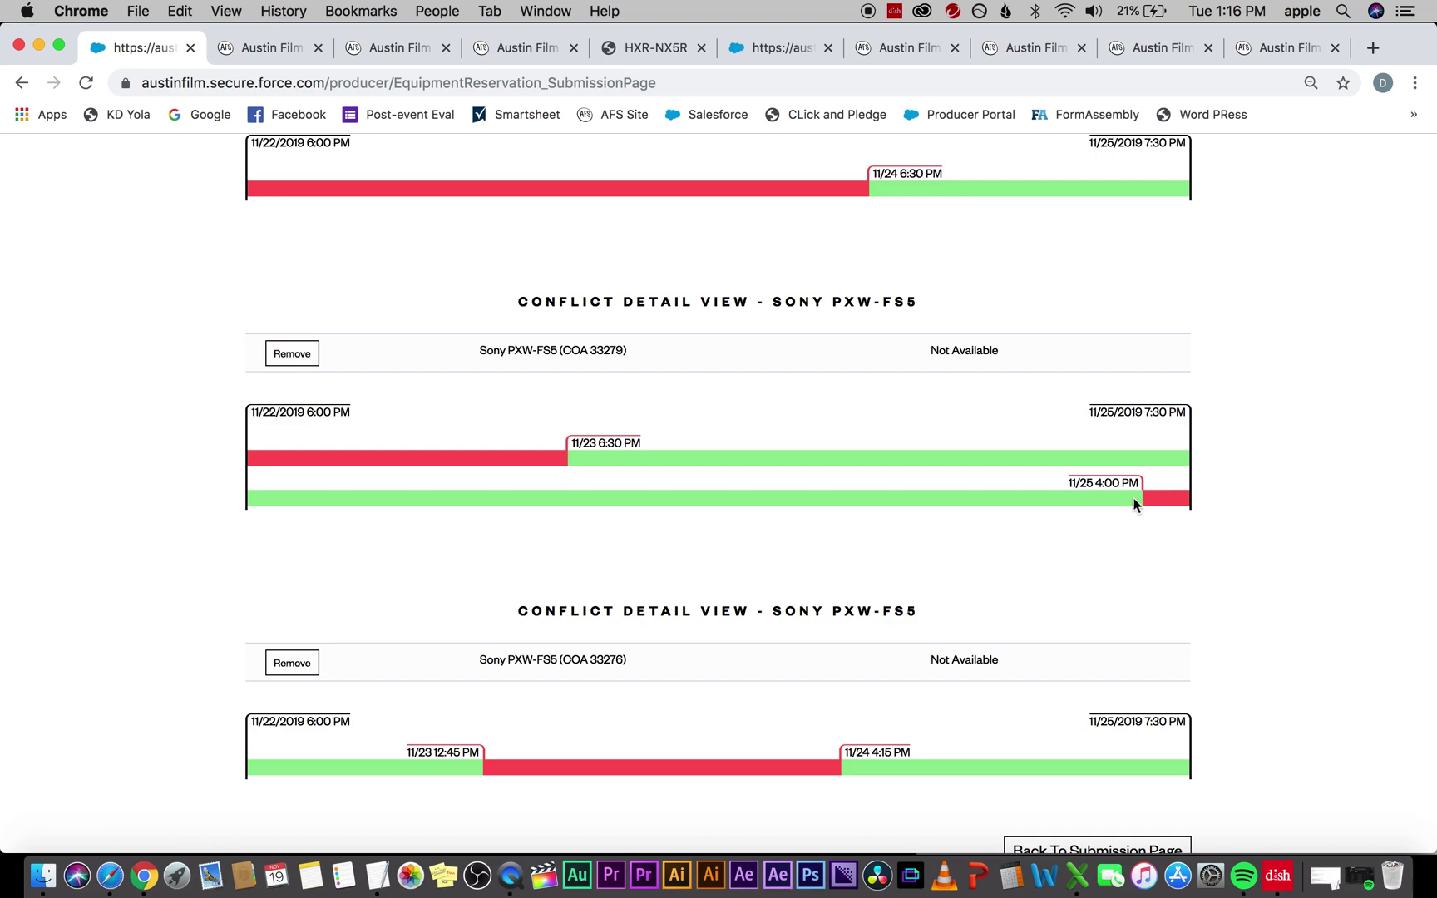
pyautogui.scroll(-3, 1166, 502)
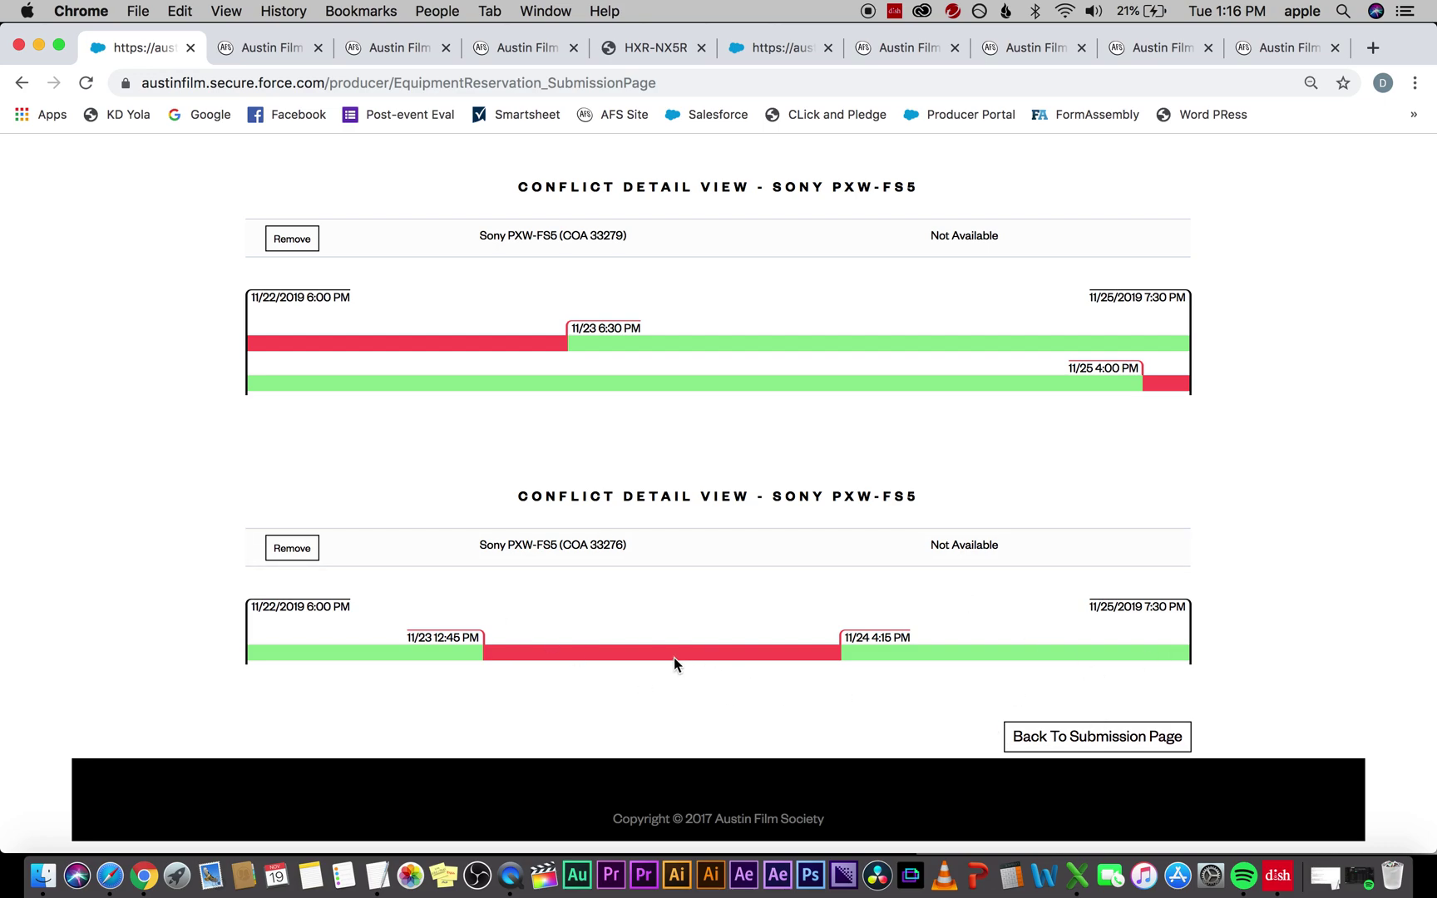
pyautogui.moveTo(364, 609)
pyautogui.mouseDown()
pyautogui.moveTo(307, 606)
pyautogui.moveTo(366, 601)
pyautogui.moveTo(345, 606)
pyautogui.mouseUp()
pyautogui.moveTo(1094, 610); pyautogui.dragTo(1184, 603)
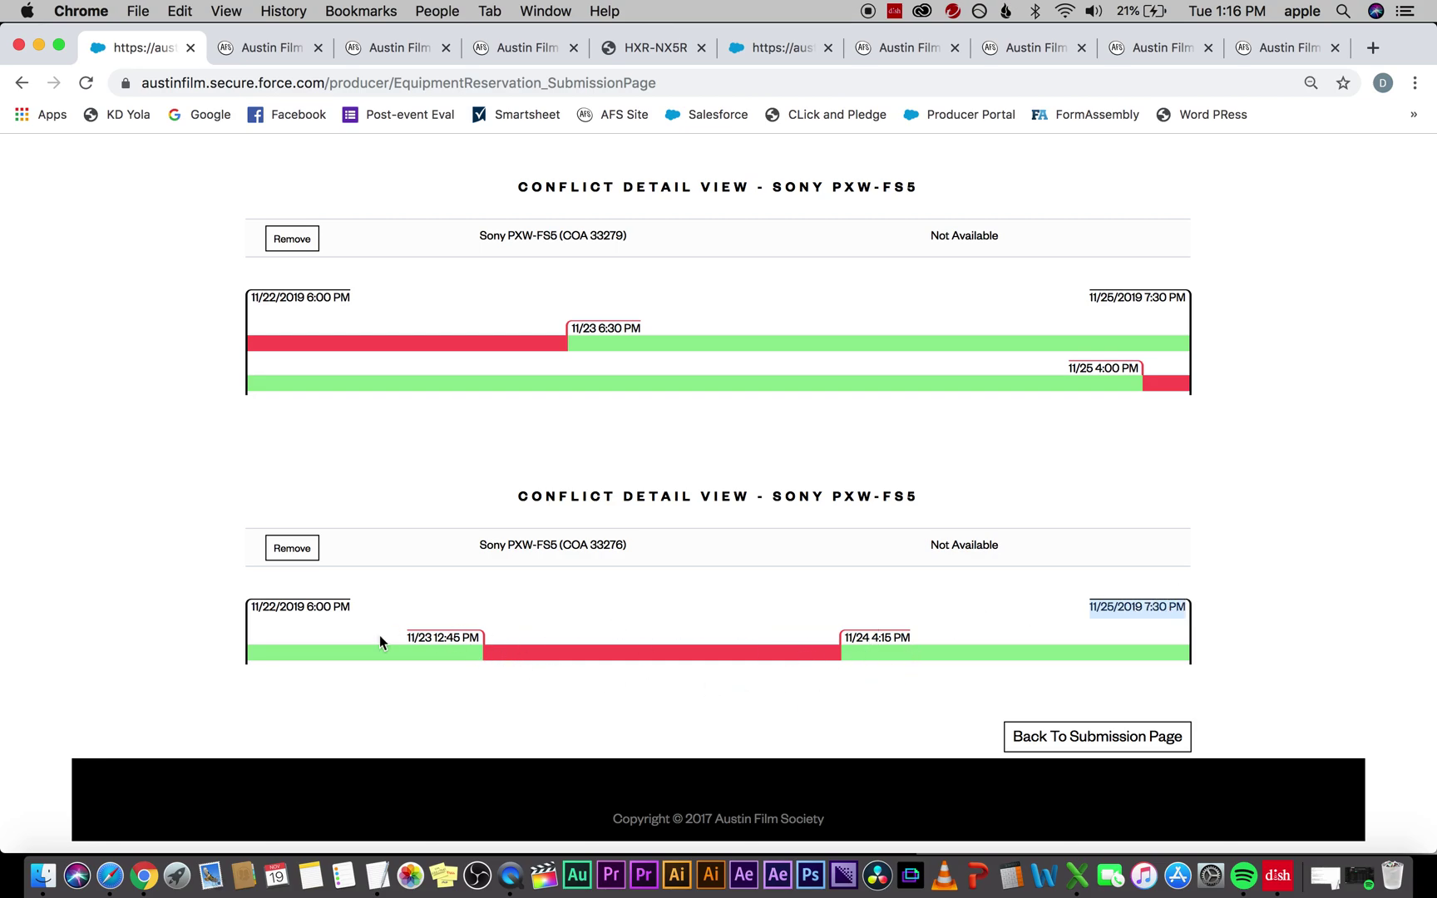
# Step: Remove the Sony PXW-FS5 COA 33277 from the reservation on the conflict detail page
pyautogui.scroll(4, 554, 615)
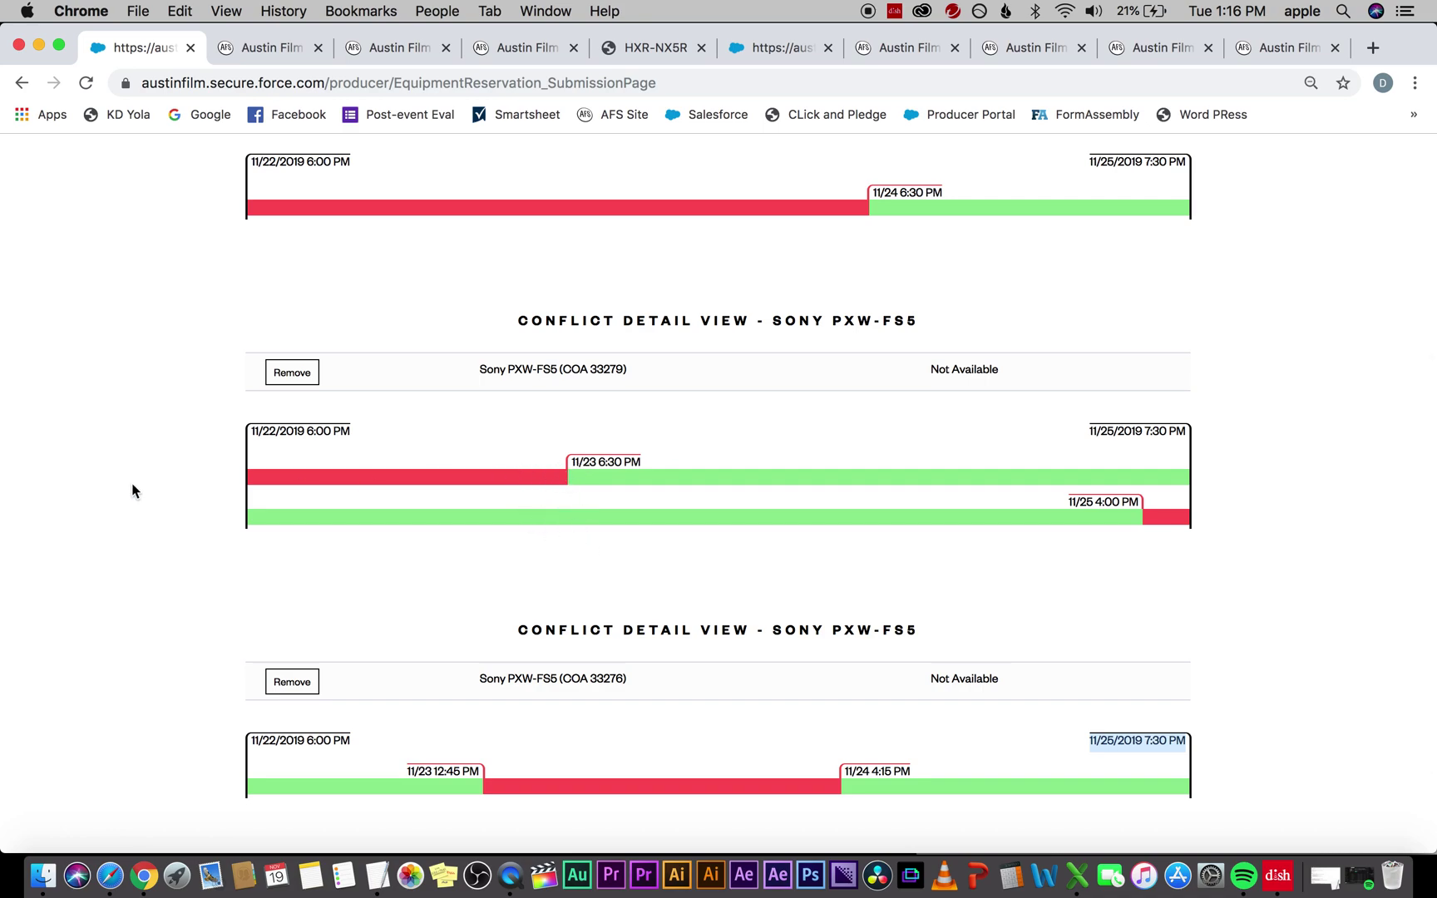
pyautogui.scroll(4, 870, 544)
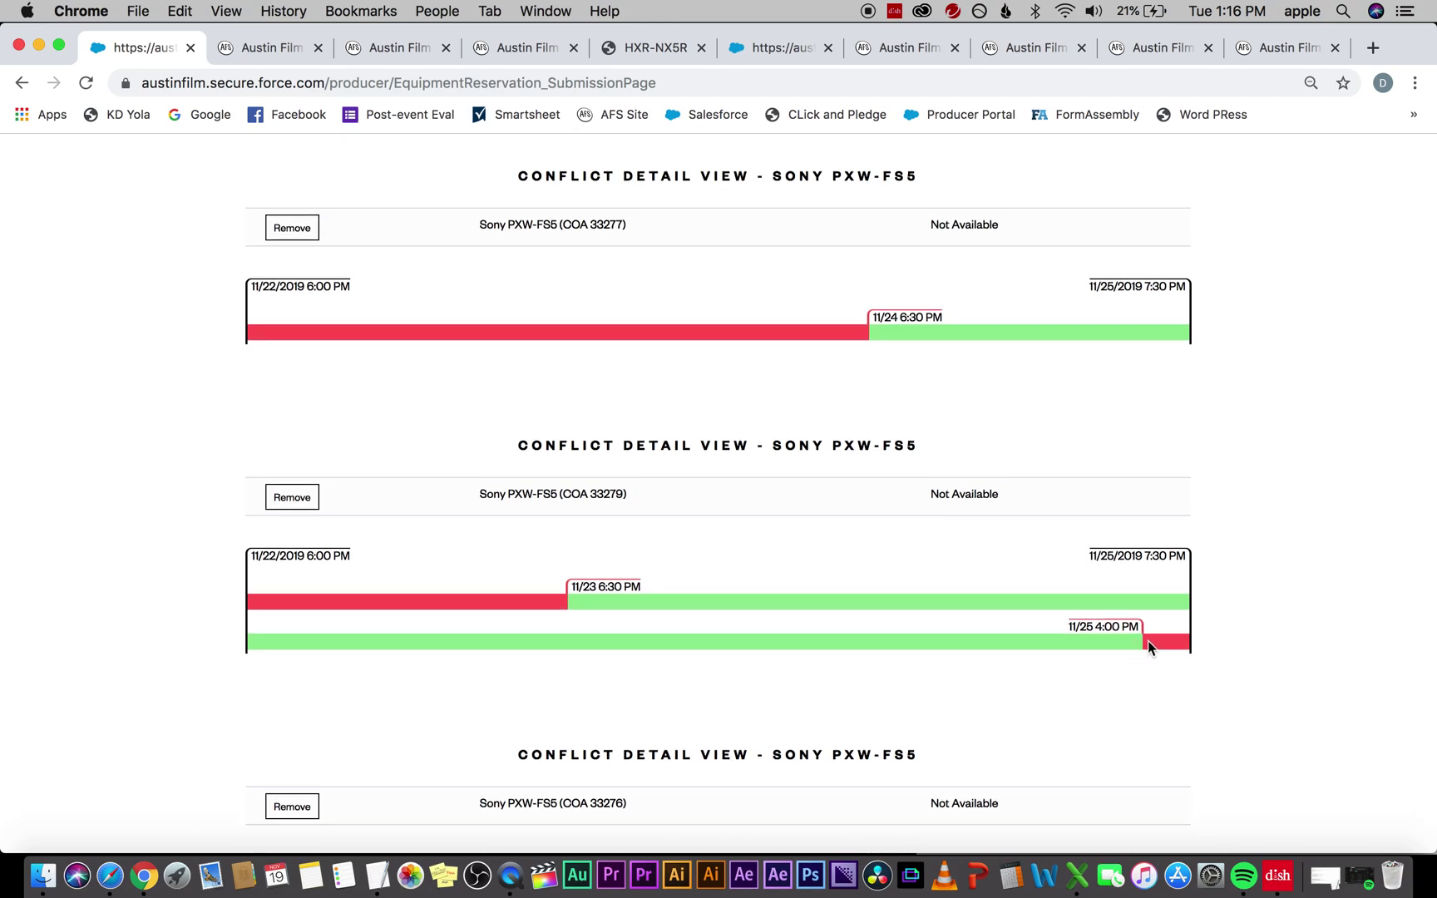
pyautogui.scroll(4, 1148, 642)
pyautogui.scroll(-3, 869, 644)
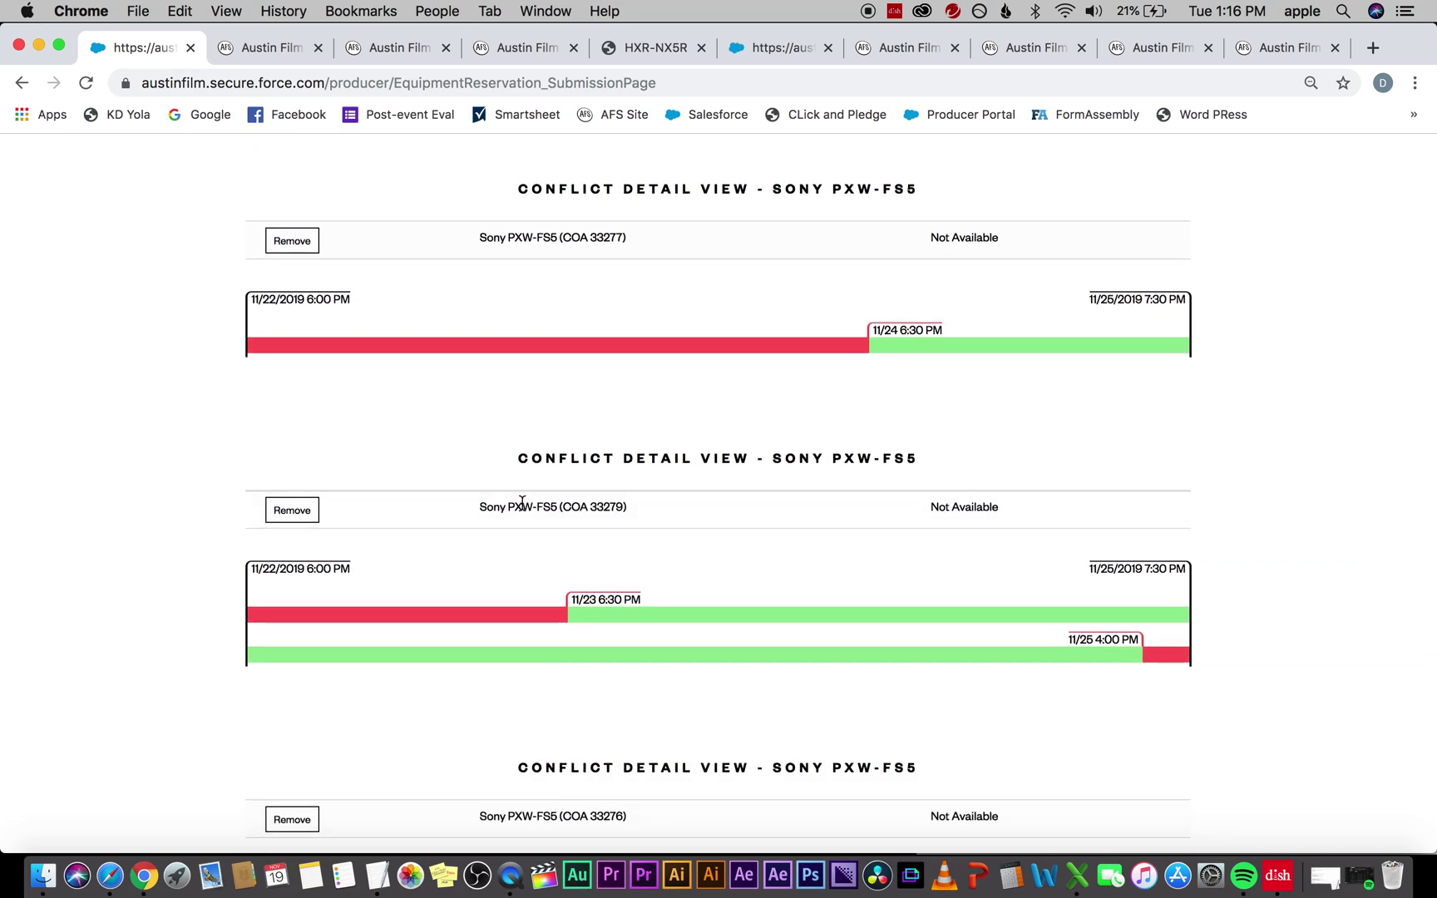
pyautogui.scroll(3, 522, 503)
pyautogui.click(292, 330)
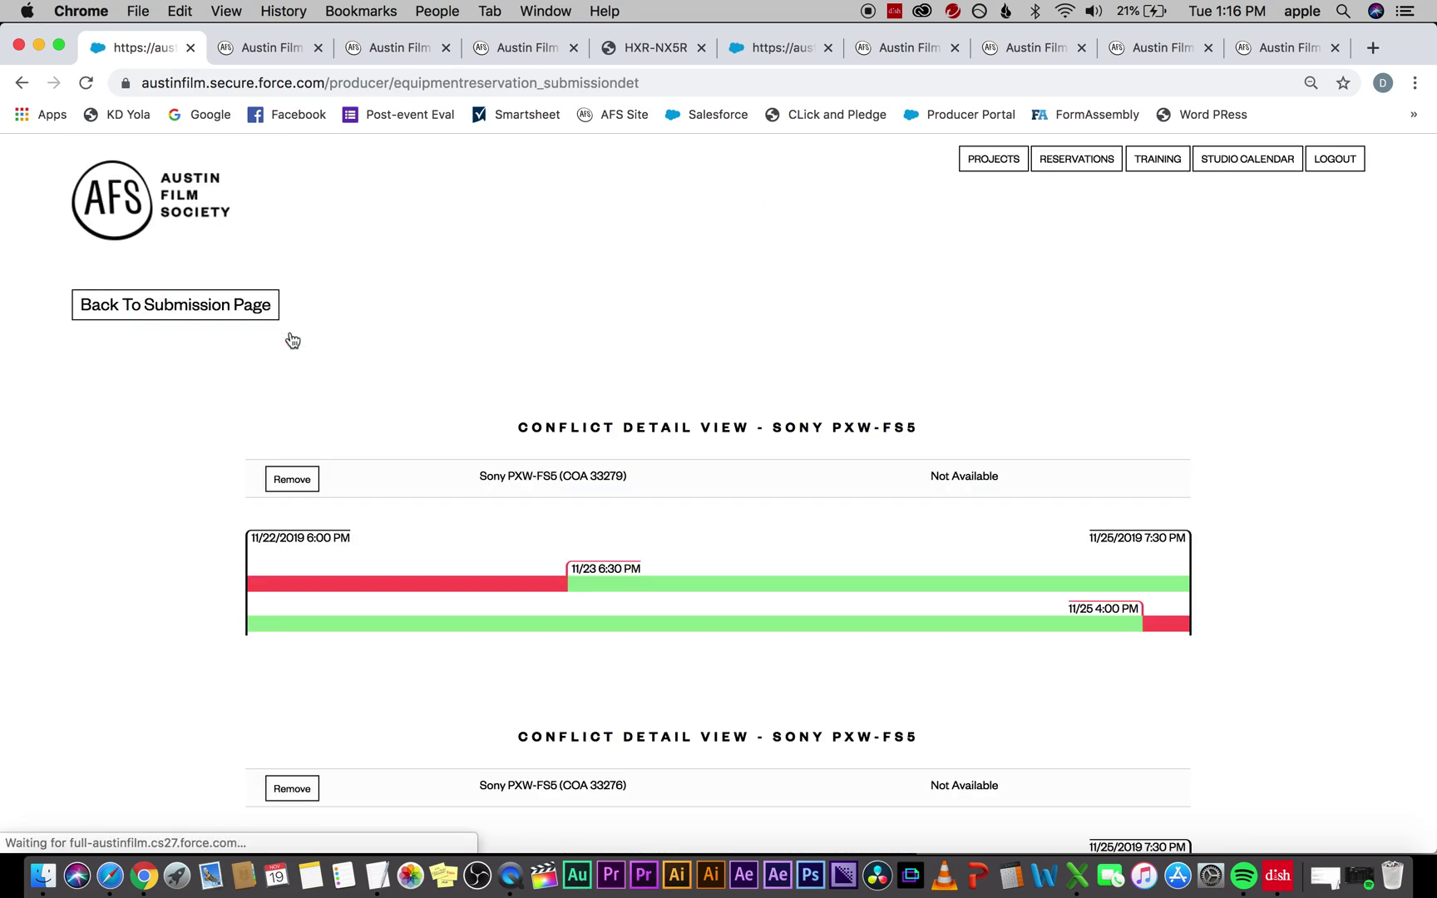
# Step: Review the remaining Sony PXW-FS5 conflict timelines and return to the reservation submission page
pyautogui.scroll(-6, 347, 383)
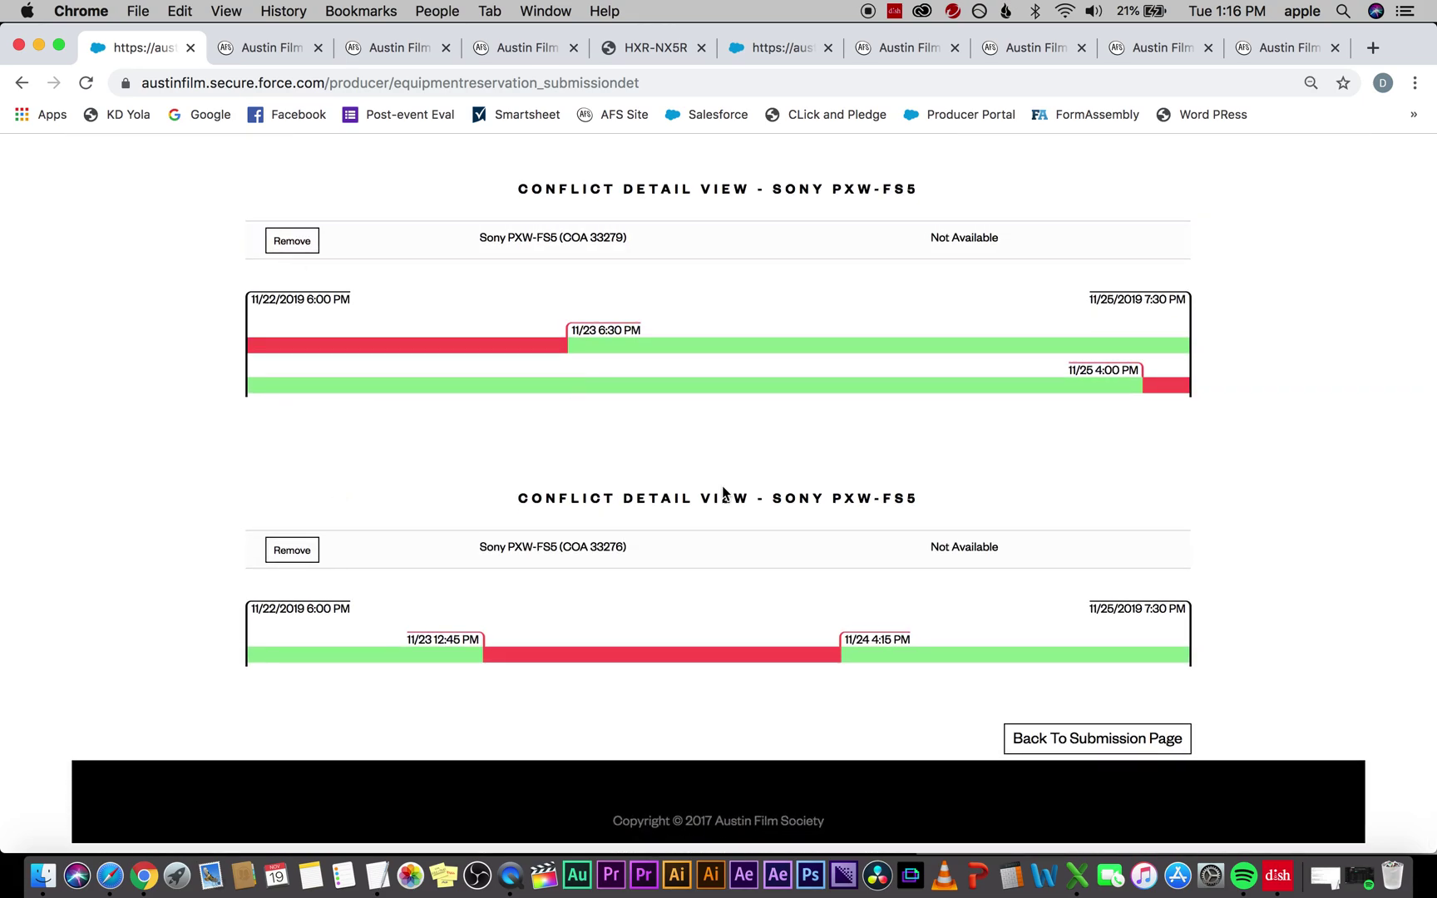
pyautogui.scroll(6, 769, 533)
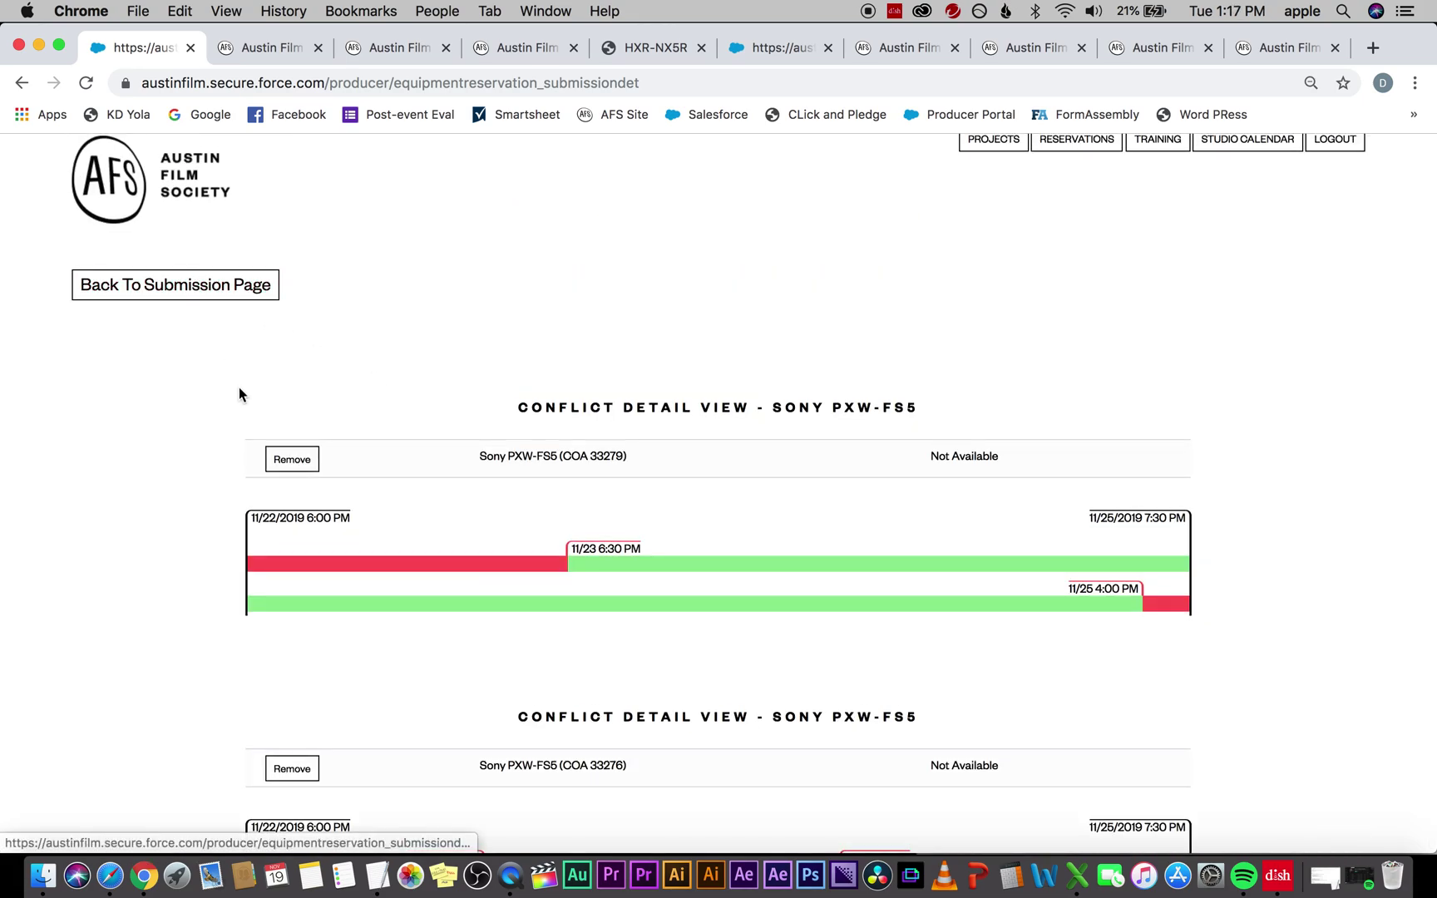
pyautogui.scroll(-5, 239, 391)
pyautogui.click(1068, 734)
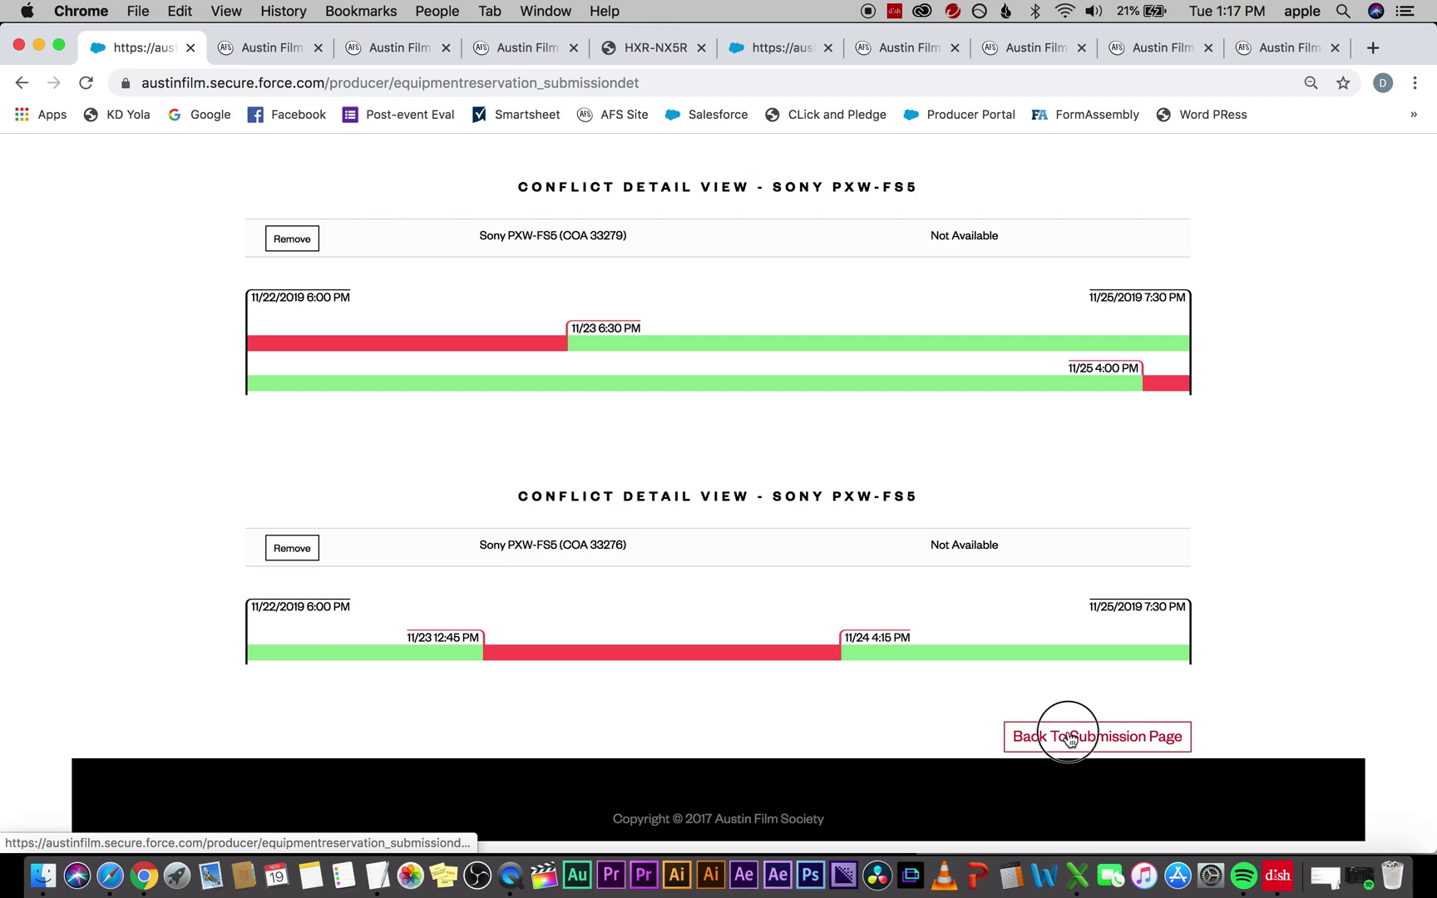
# Step: Remove the Sony PXW-FS5 cameras COA 33279 and COA 33276 from the reservation, keeping COA 33275
pyautogui.scroll(-15, 629, 365)
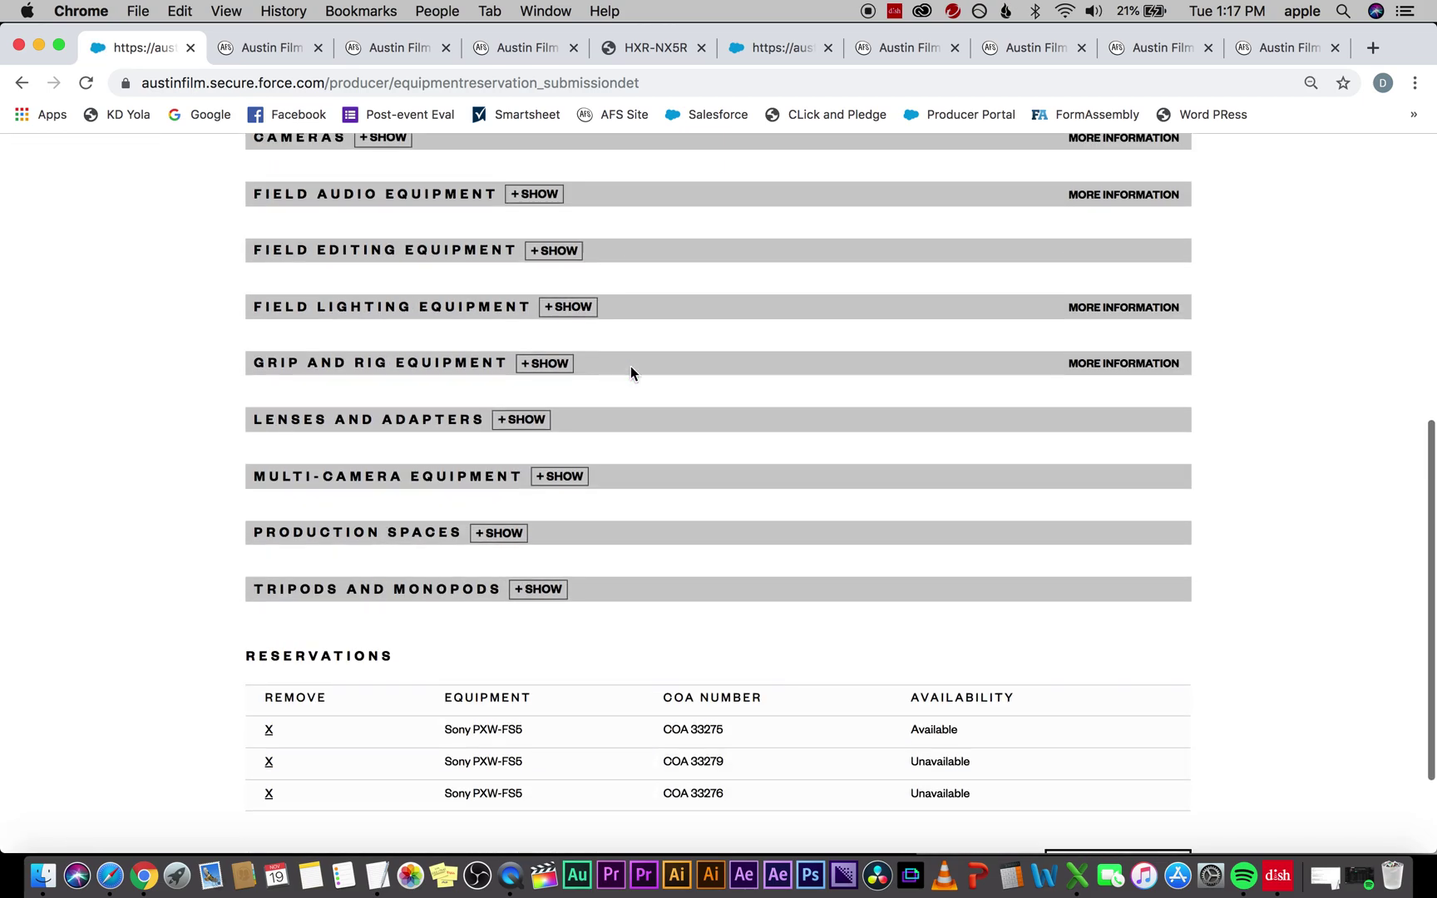
pyautogui.moveTo(966, 591); pyautogui.dragTo(279, 591)
pyautogui.click(416, 599)
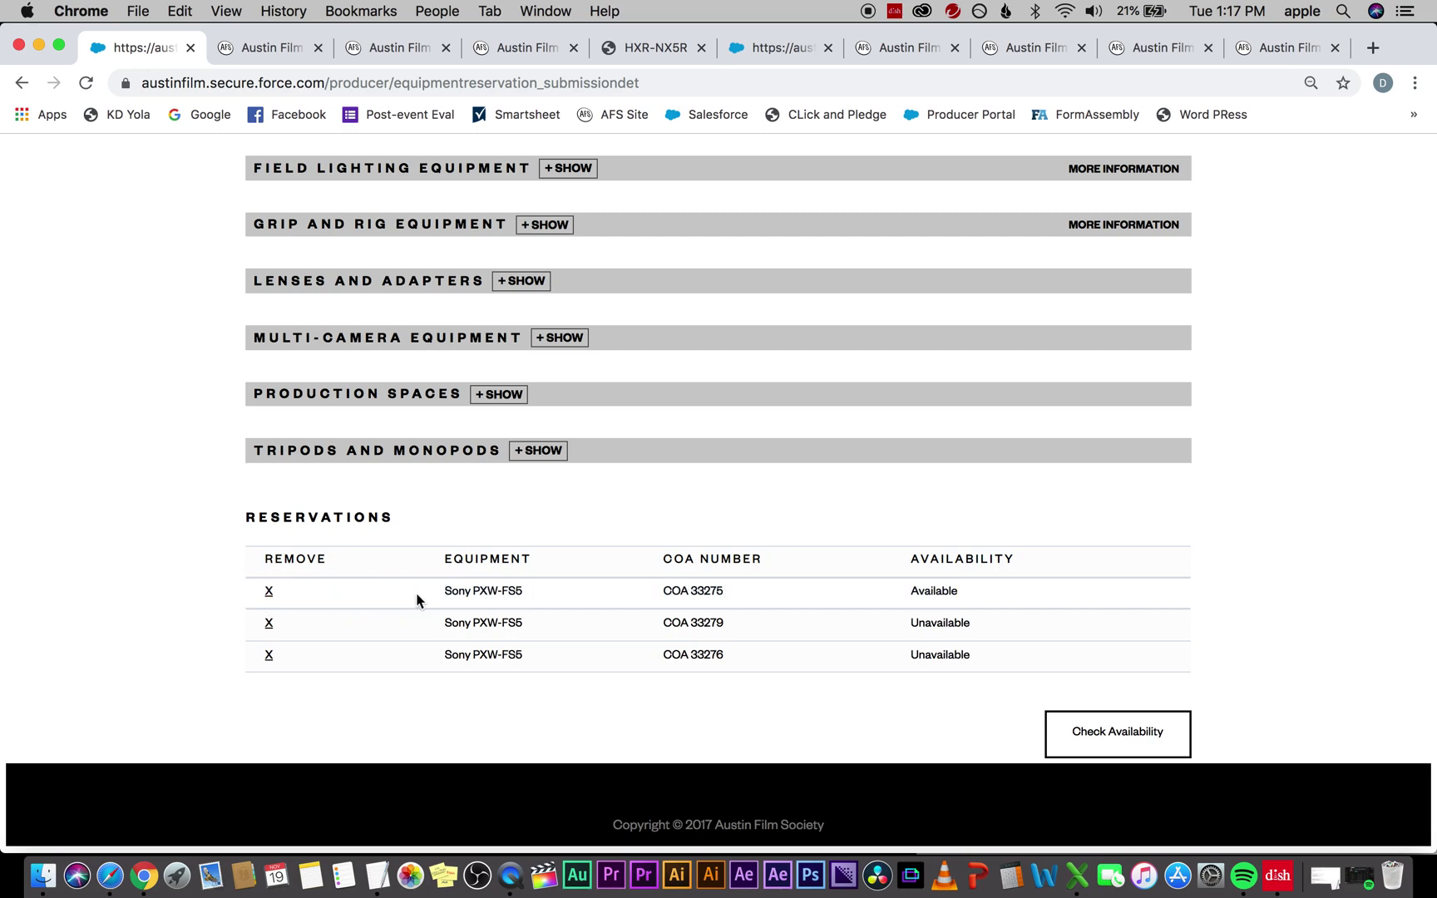
pyautogui.click(268, 623)
pyautogui.click(268, 656)
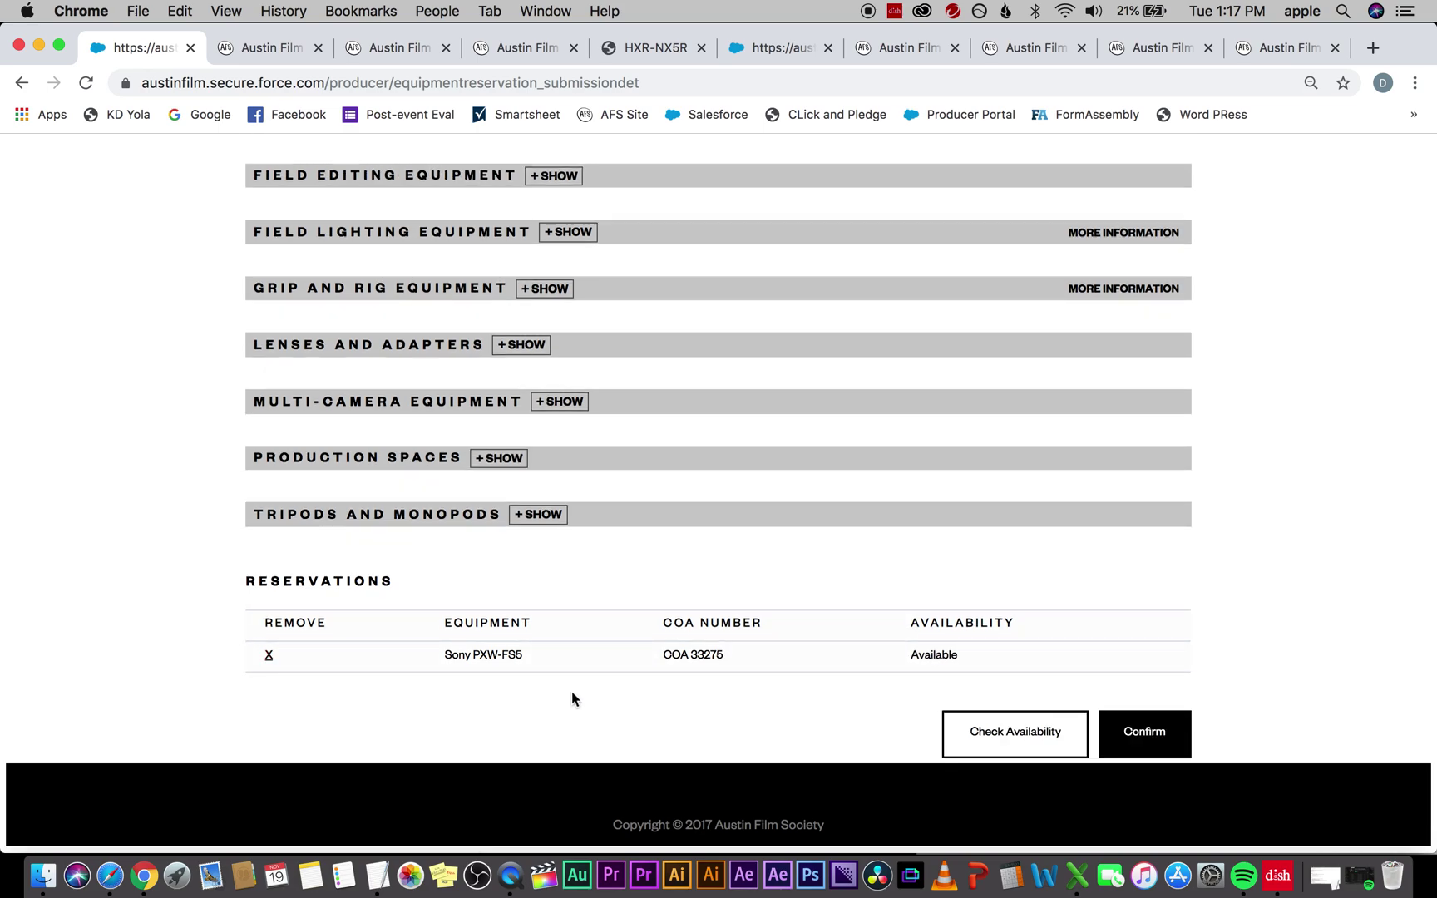
# Step: Expand the field audio equipment and include the 8.5ft Boom Pole COA 19713 in the reservation
pyautogui.scroll(3, 571, 699)
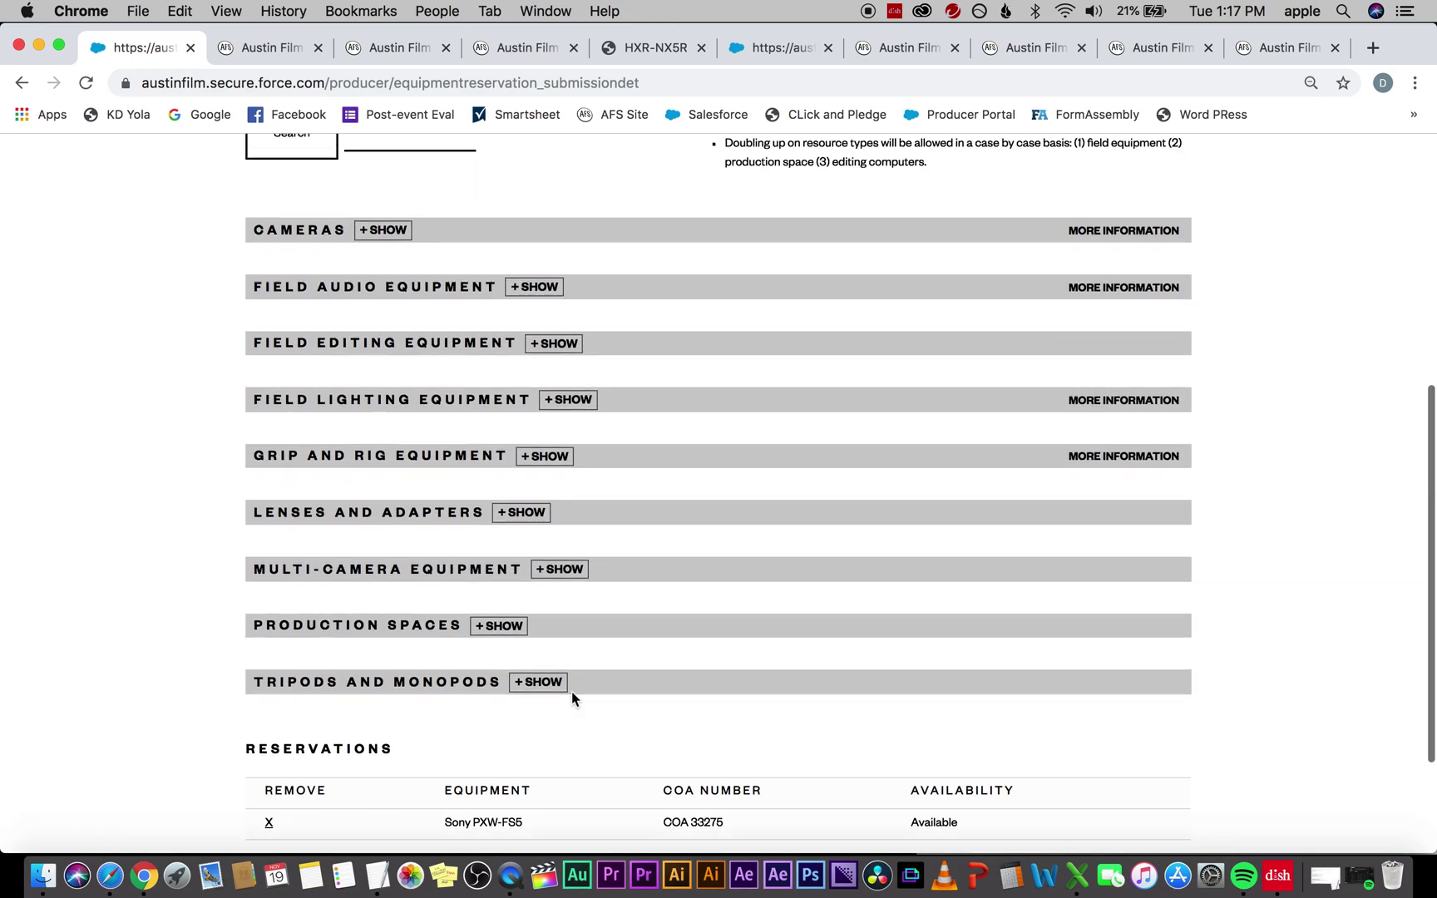
pyautogui.click(523, 286)
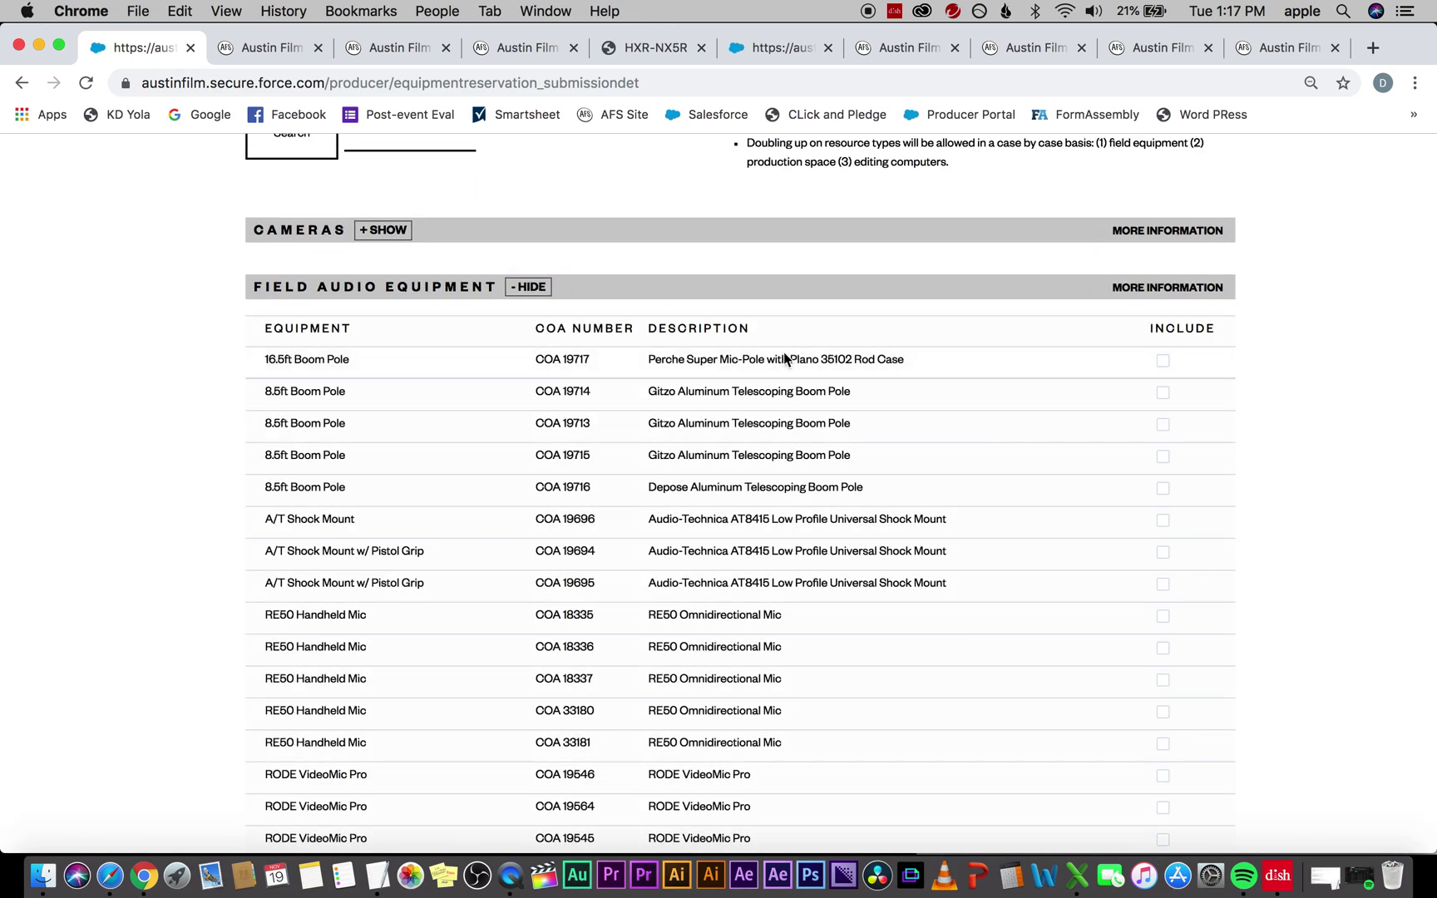
pyautogui.scroll(-2, 784, 358)
pyautogui.scroll(-2, 784, 357)
pyautogui.click(1163, 285)
pyautogui.scroll(-15, 1287, 307)
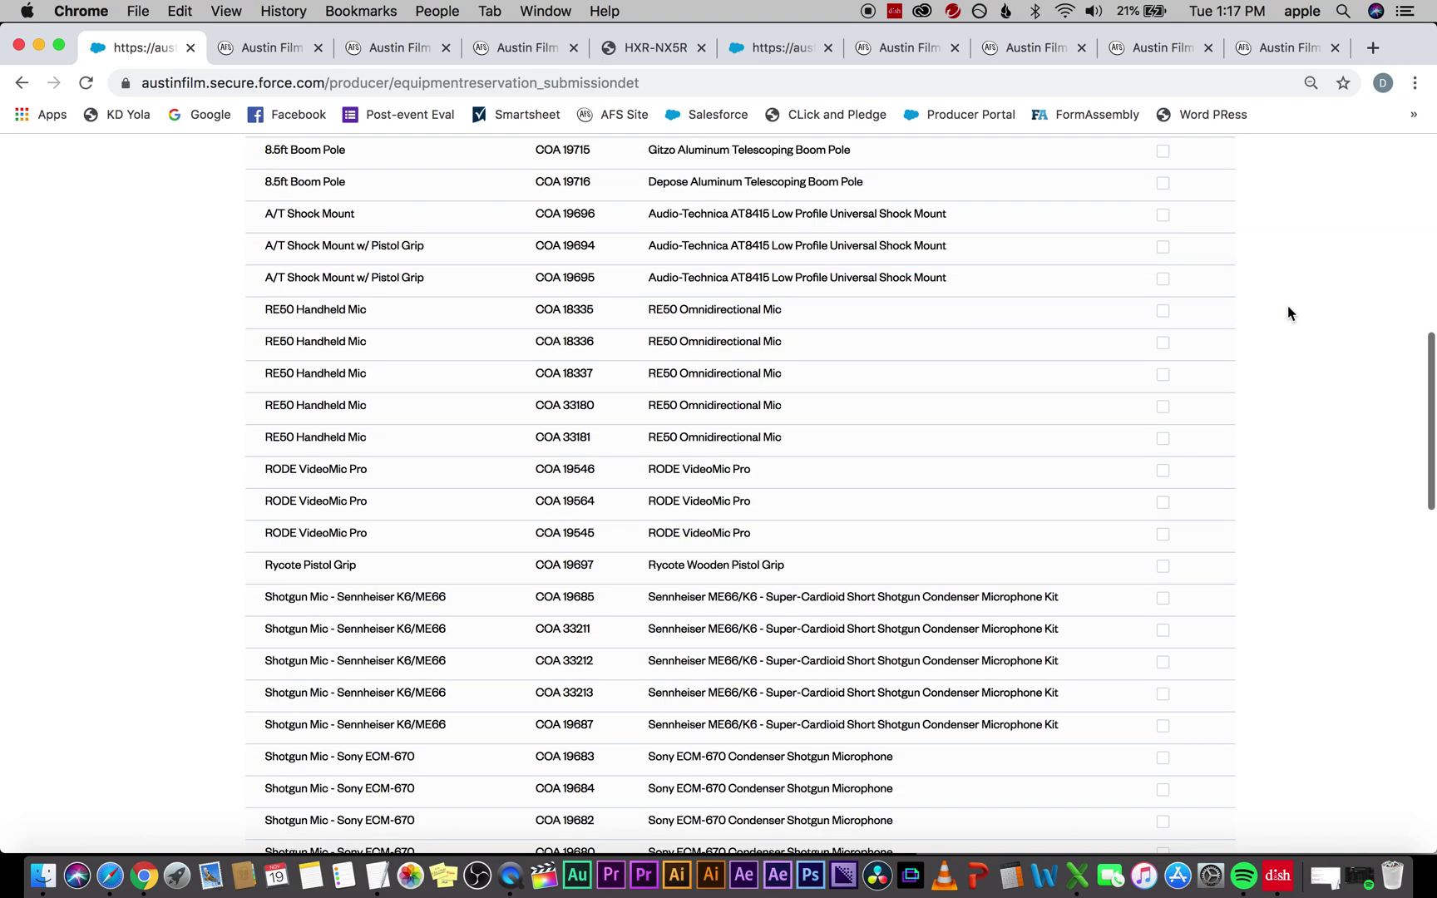
# Step: Include the A/T Shock Mount COA 19696 and check its availability in the reservations list
pyautogui.scroll(15, 1038, 582)
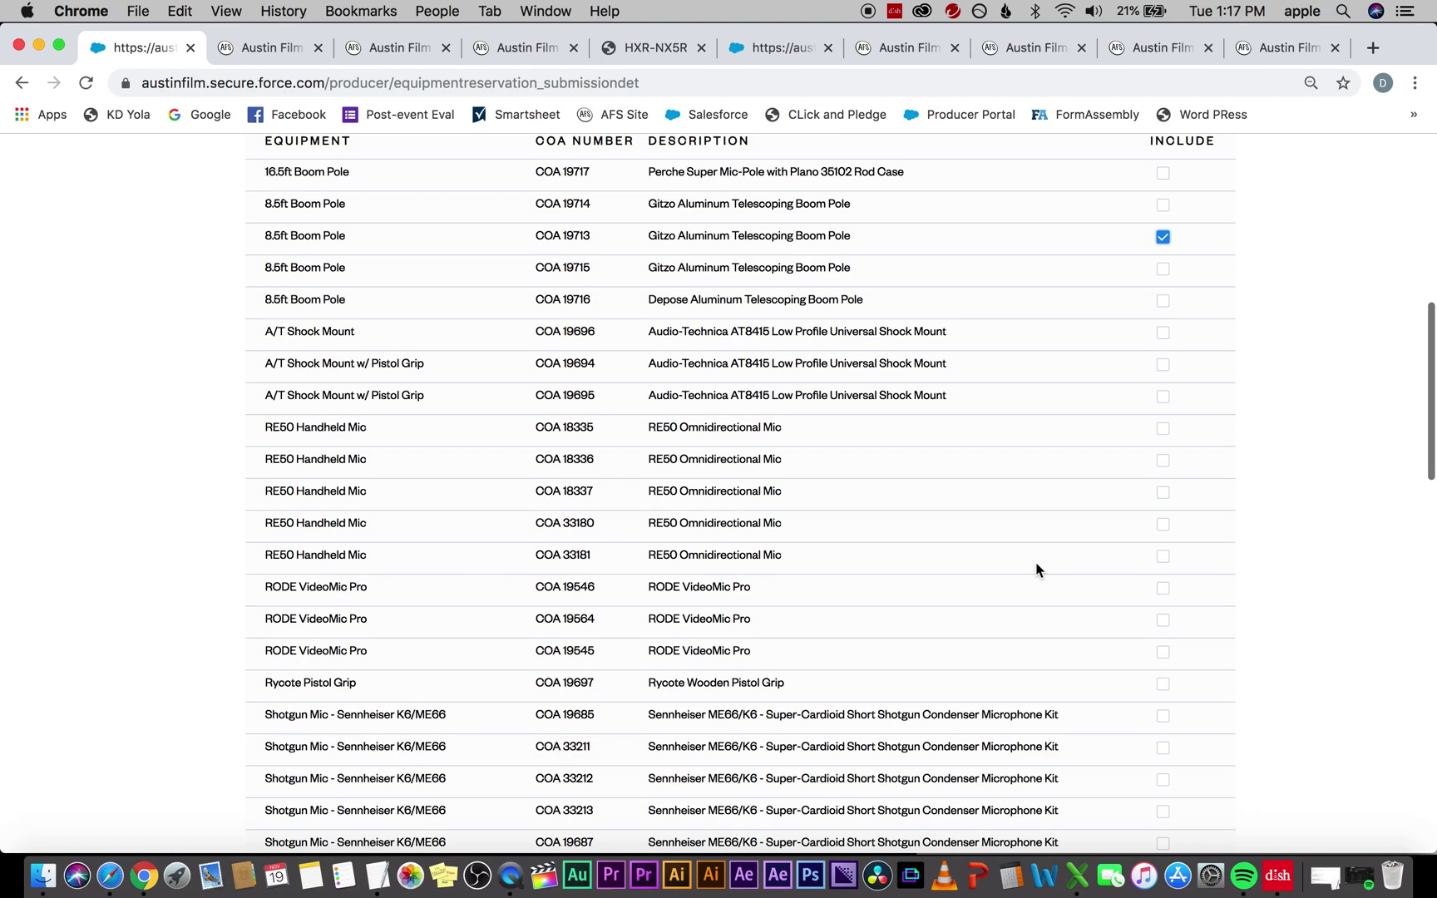
pyautogui.scroll(-2, 661, 445)
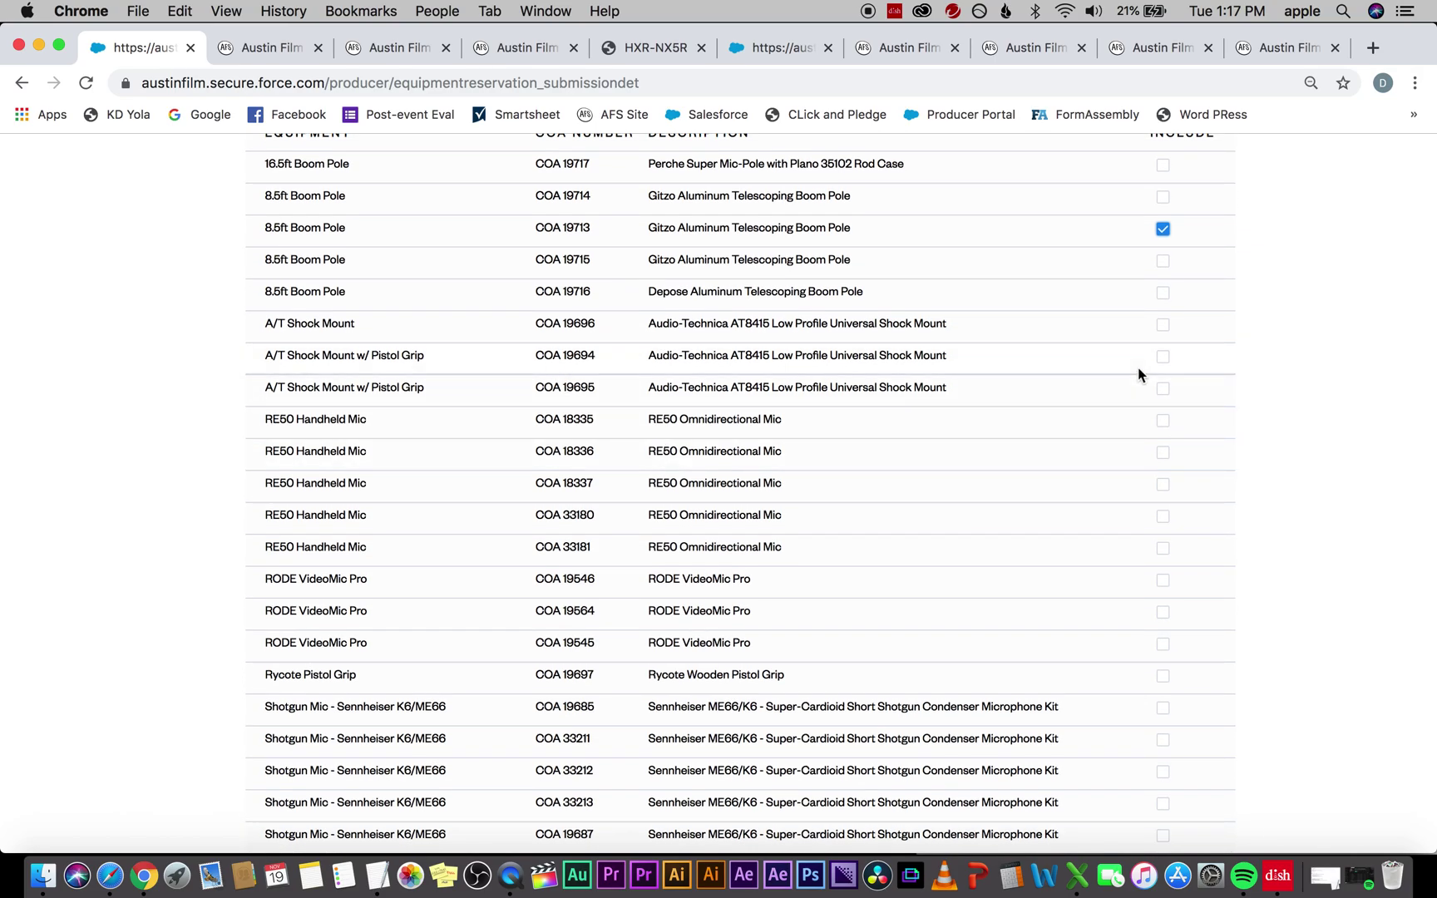
pyautogui.scroll(-1, 767, 366)
pyautogui.click(1163, 321)
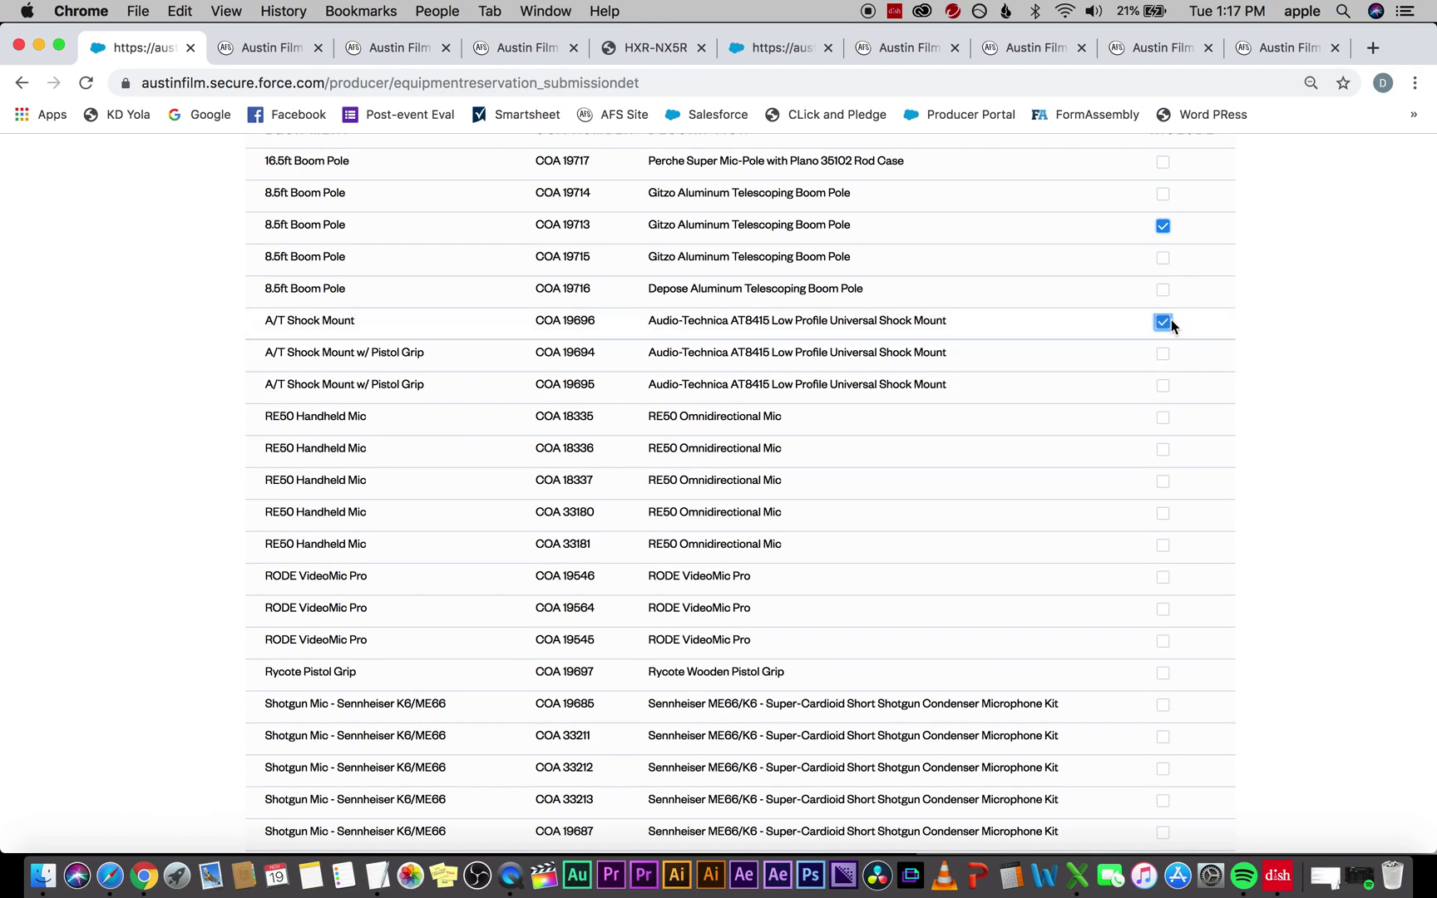
pyautogui.scroll(-15, 1292, 358)
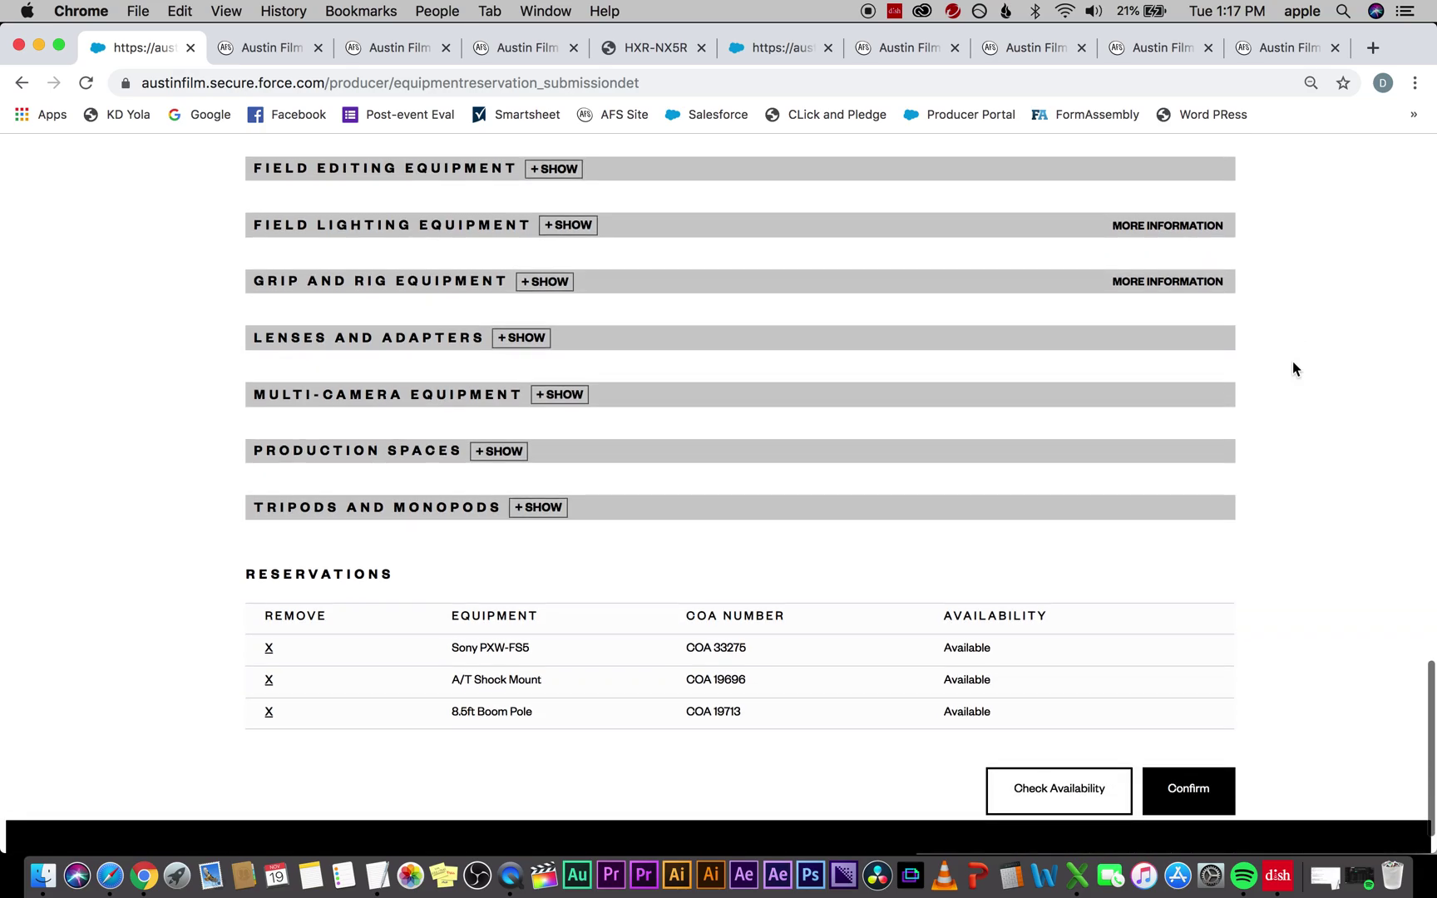
# Step: Try including the Sennheiser K6/ME66 shotgun mic COA 33212, check its availability and remove it from the reservation
pyautogui.scroll(10, 1216, 184)
pyautogui.scroll(20, 1257, 387)
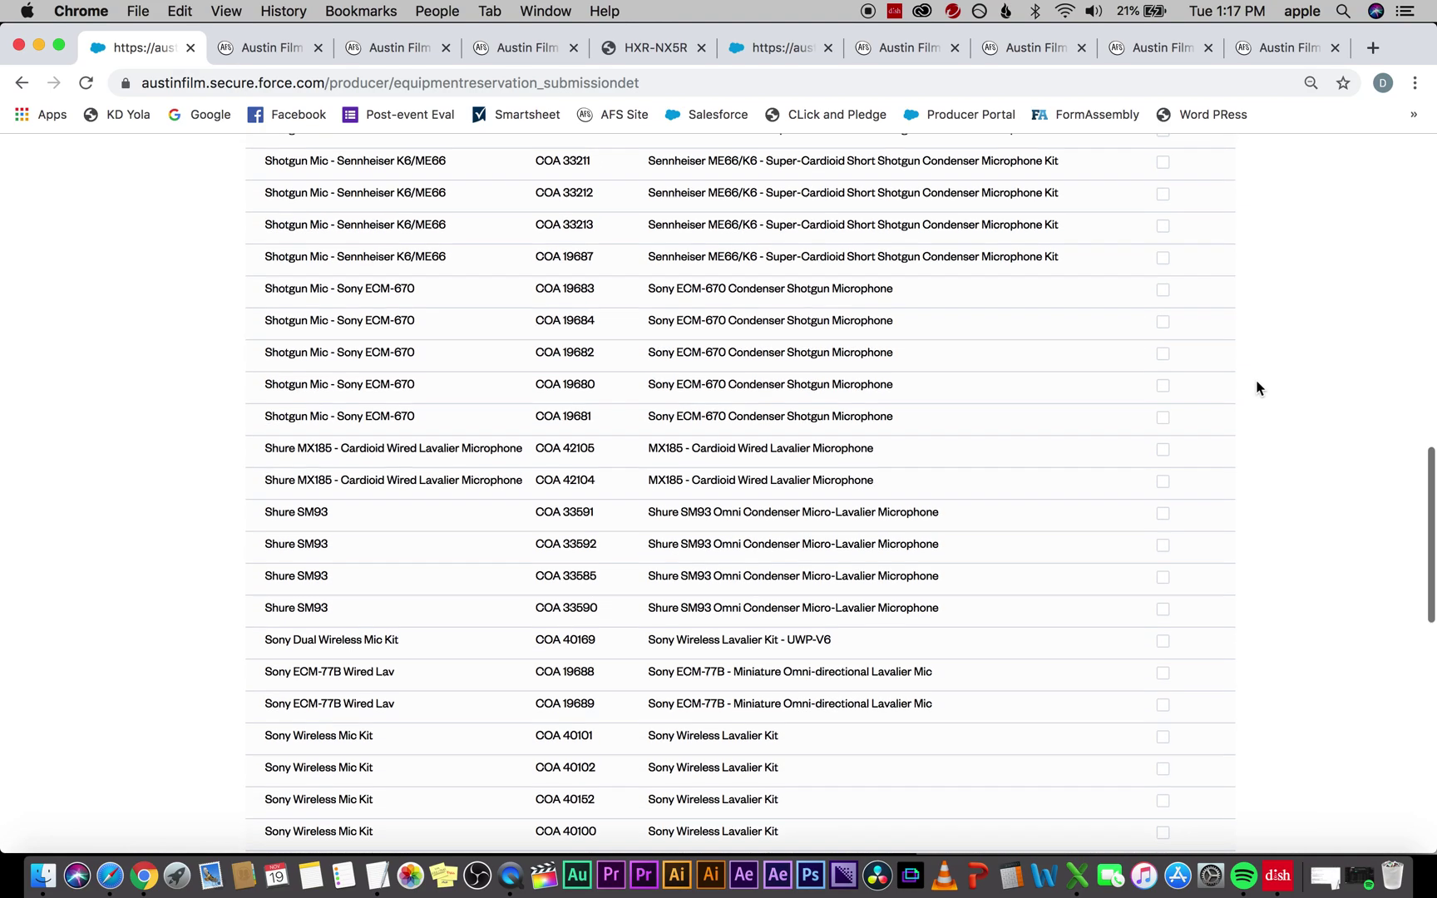
pyautogui.scroll(-10, 1257, 388)
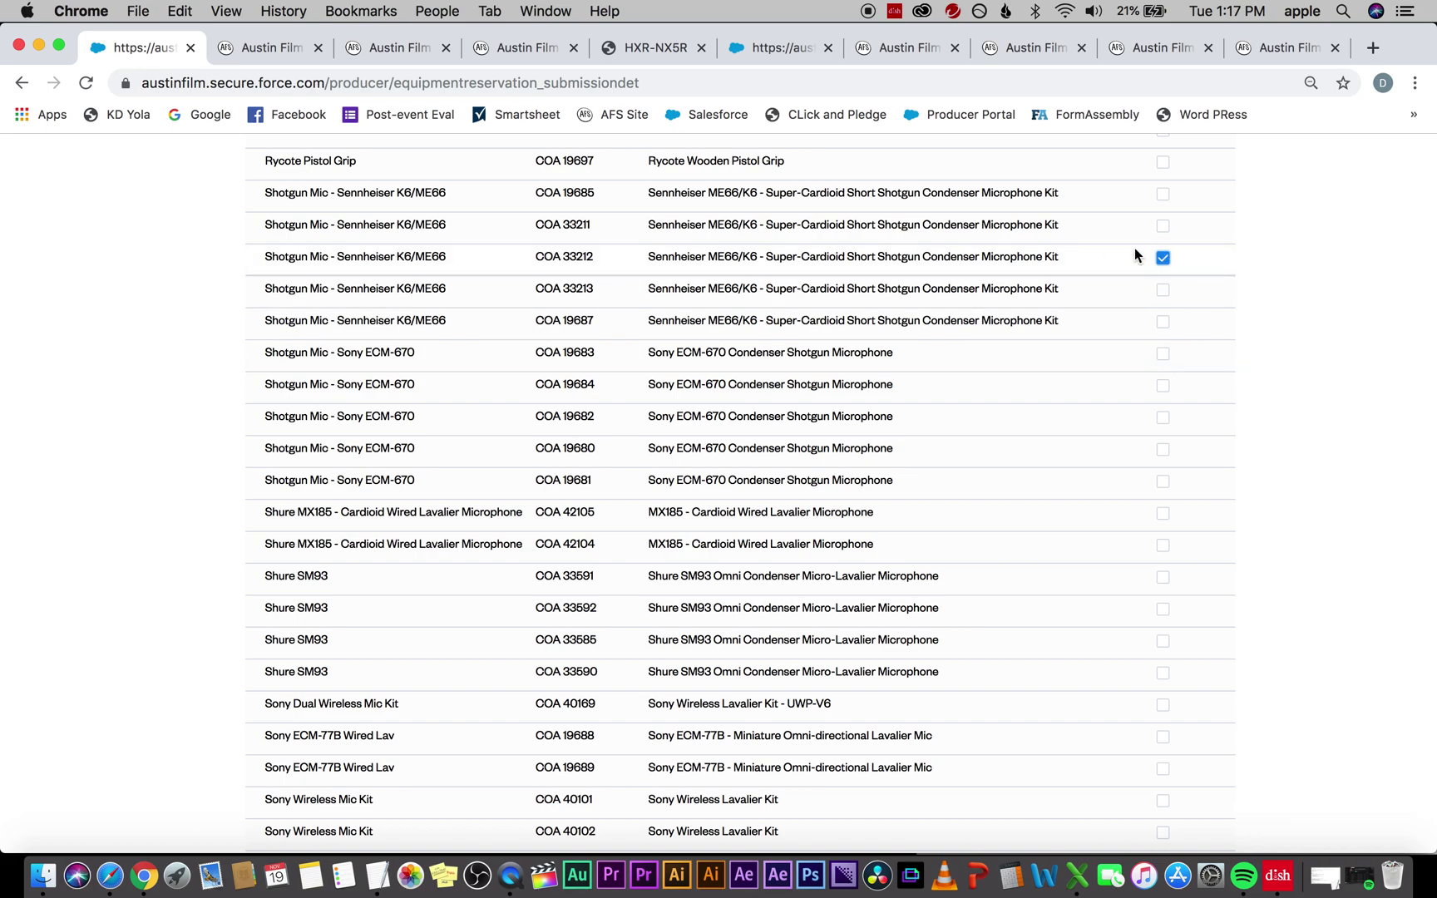
pyautogui.moveTo(614, 258); pyautogui.dragTo(580, 258)
pyautogui.moveTo(592, 257)
pyautogui.mouseDown()
pyautogui.moveTo(557, 255)
pyautogui.moveTo(588, 256)
pyautogui.mouseUp()
pyautogui.click(589, 256)
pyautogui.scroll(-15, 888, 455)
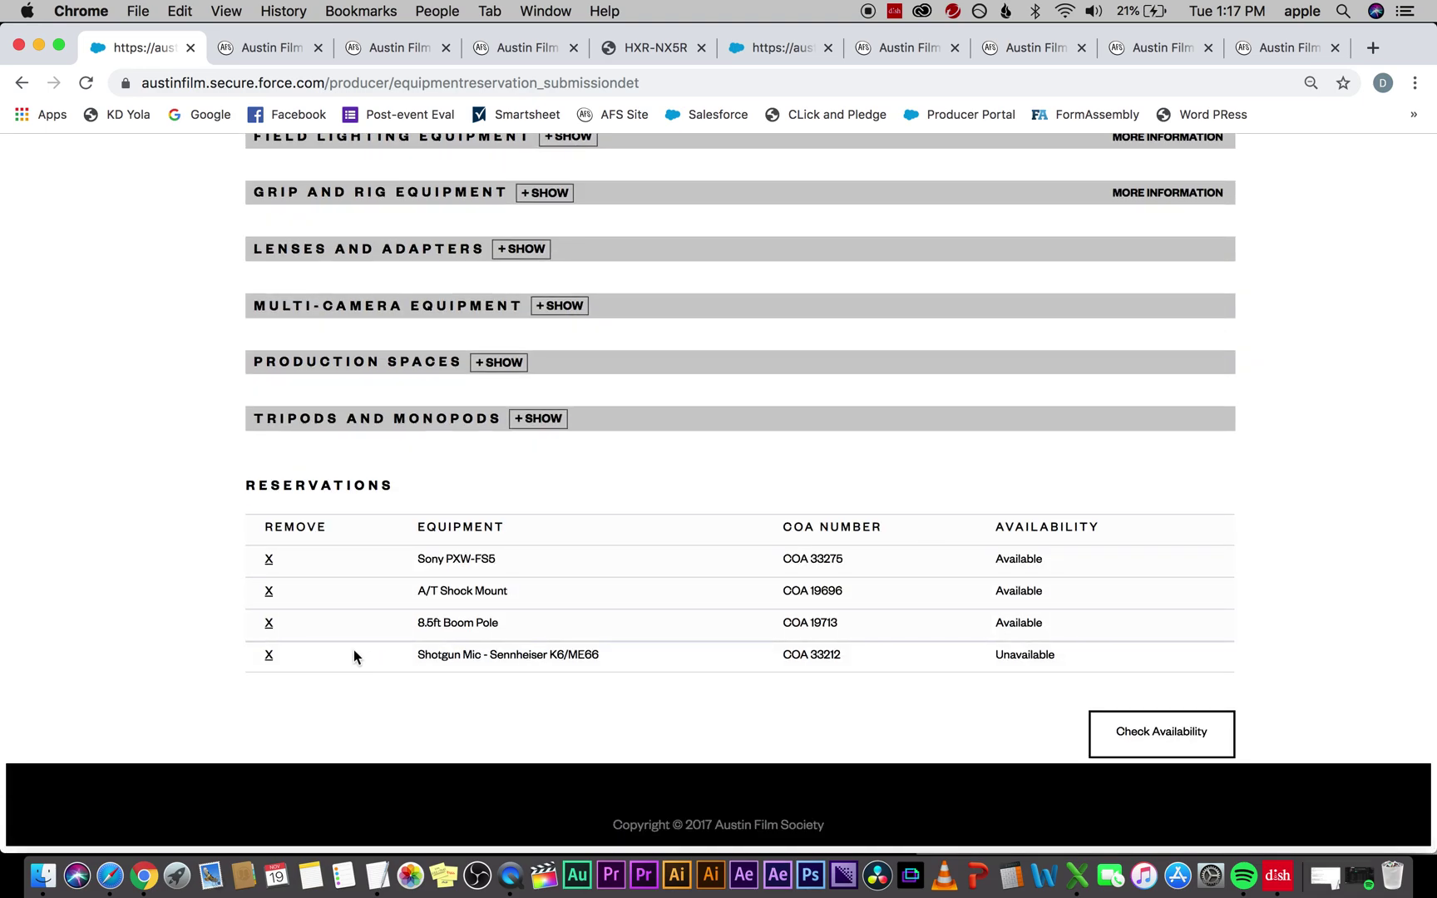
pyautogui.click(268, 655)
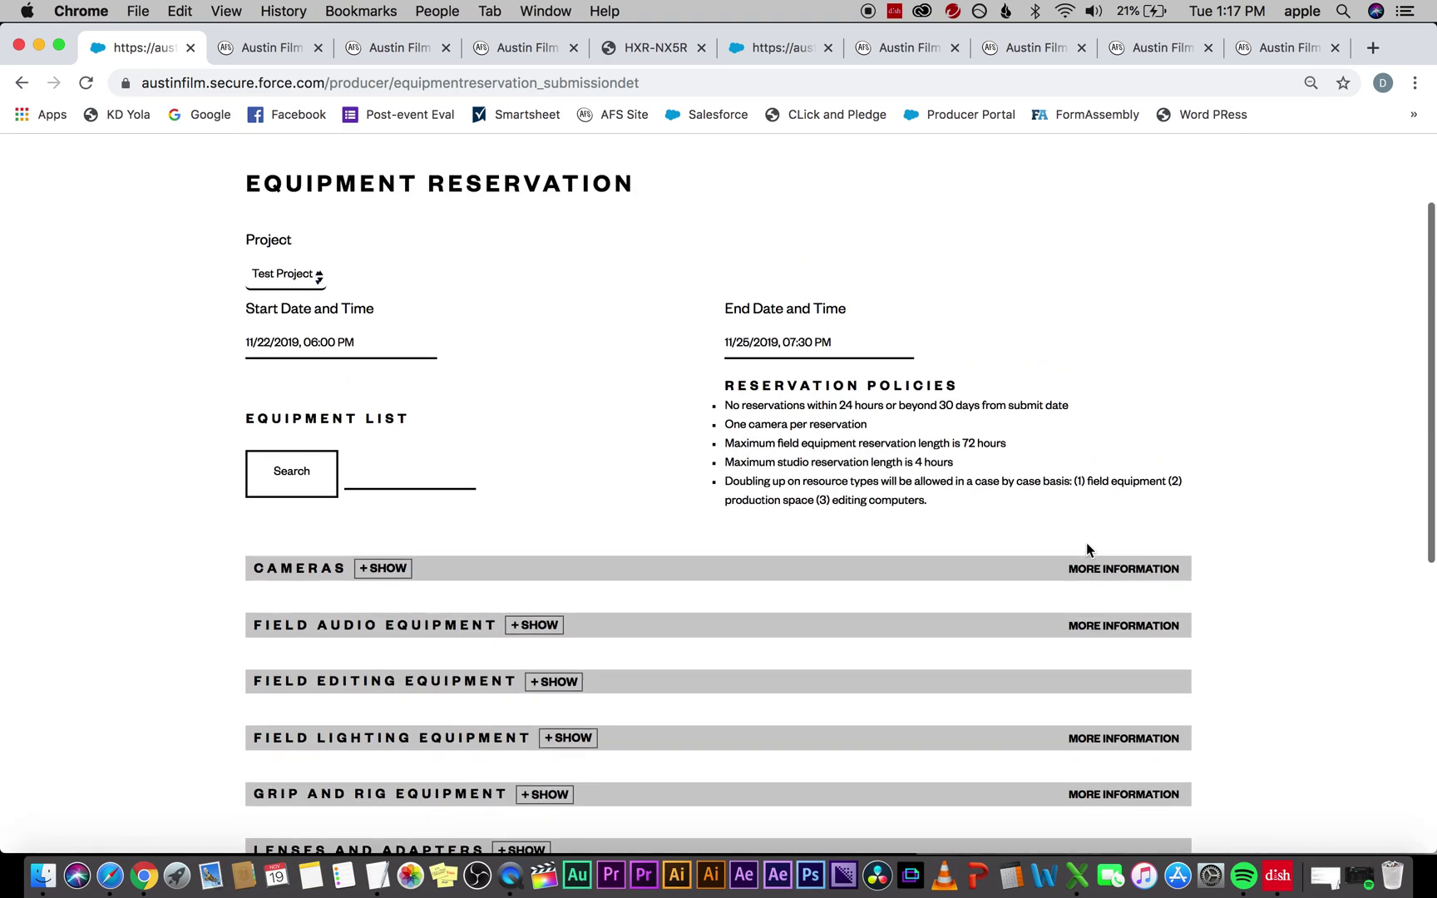
# Step: Try the Sennheiser K6/ME66 shotgun mic COA 19685 from the field audio equipment in the reservation
pyautogui.scroll(-5, 1085, 542)
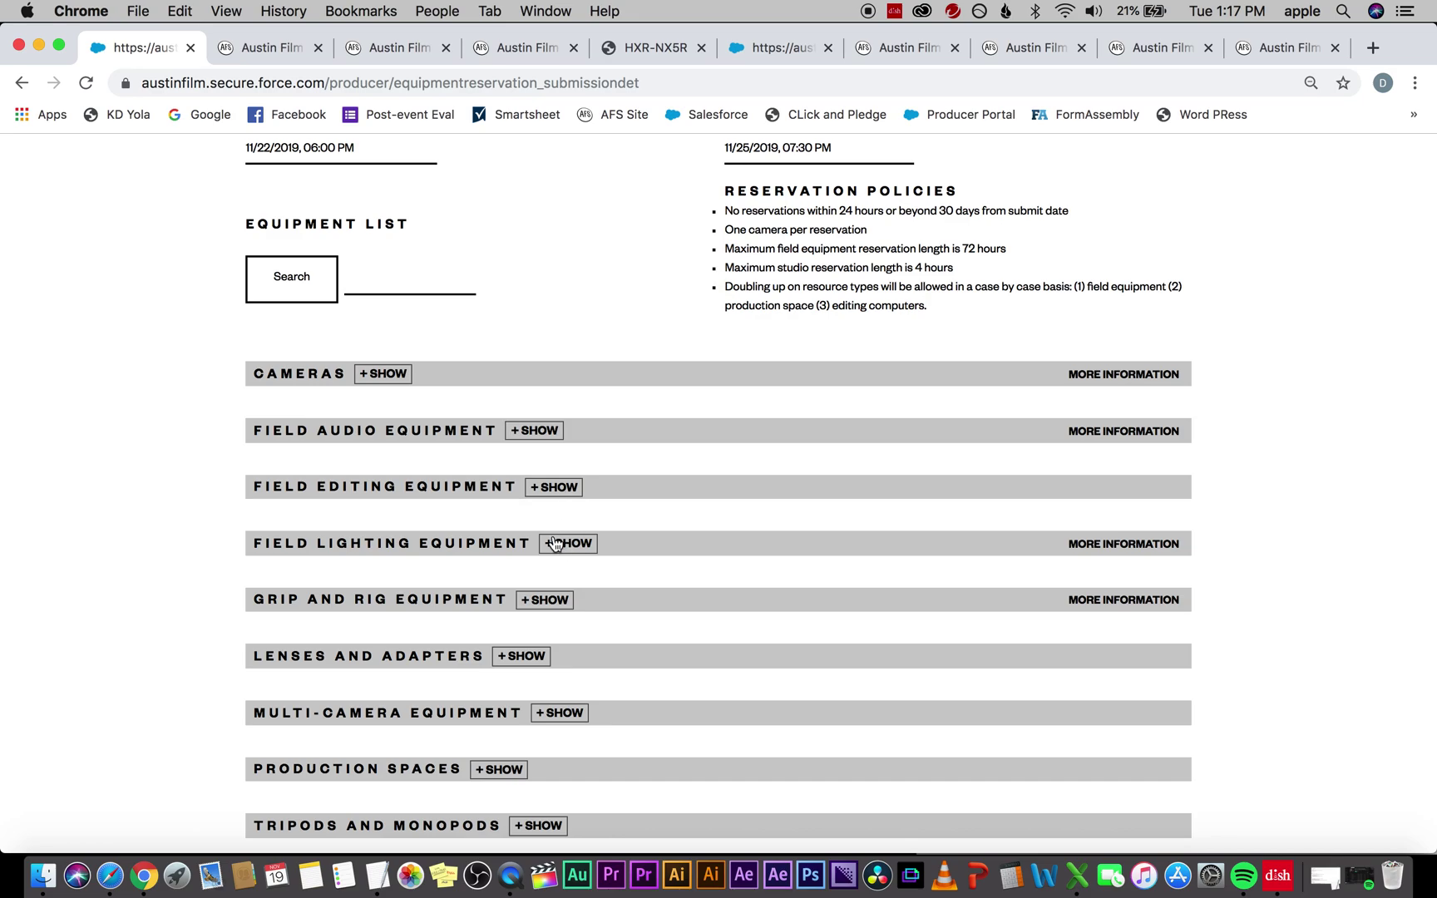
pyautogui.click(533, 430)
pyautogui.scroll(-3, 1101, 505)
pyautogui.scroll(-6, 1100, 505)
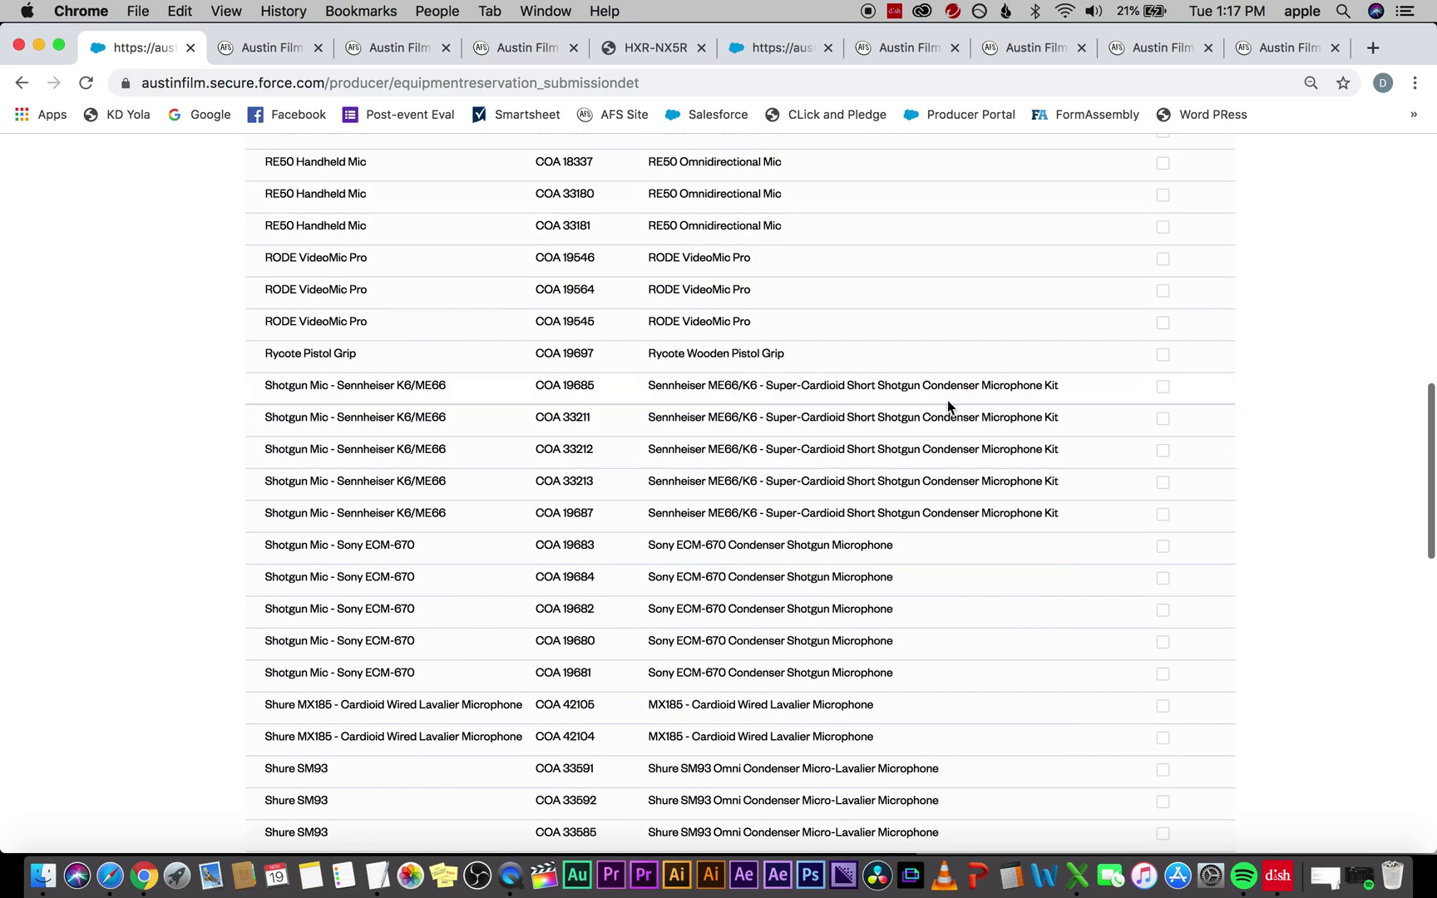
pyautogui.click(1162, 386)
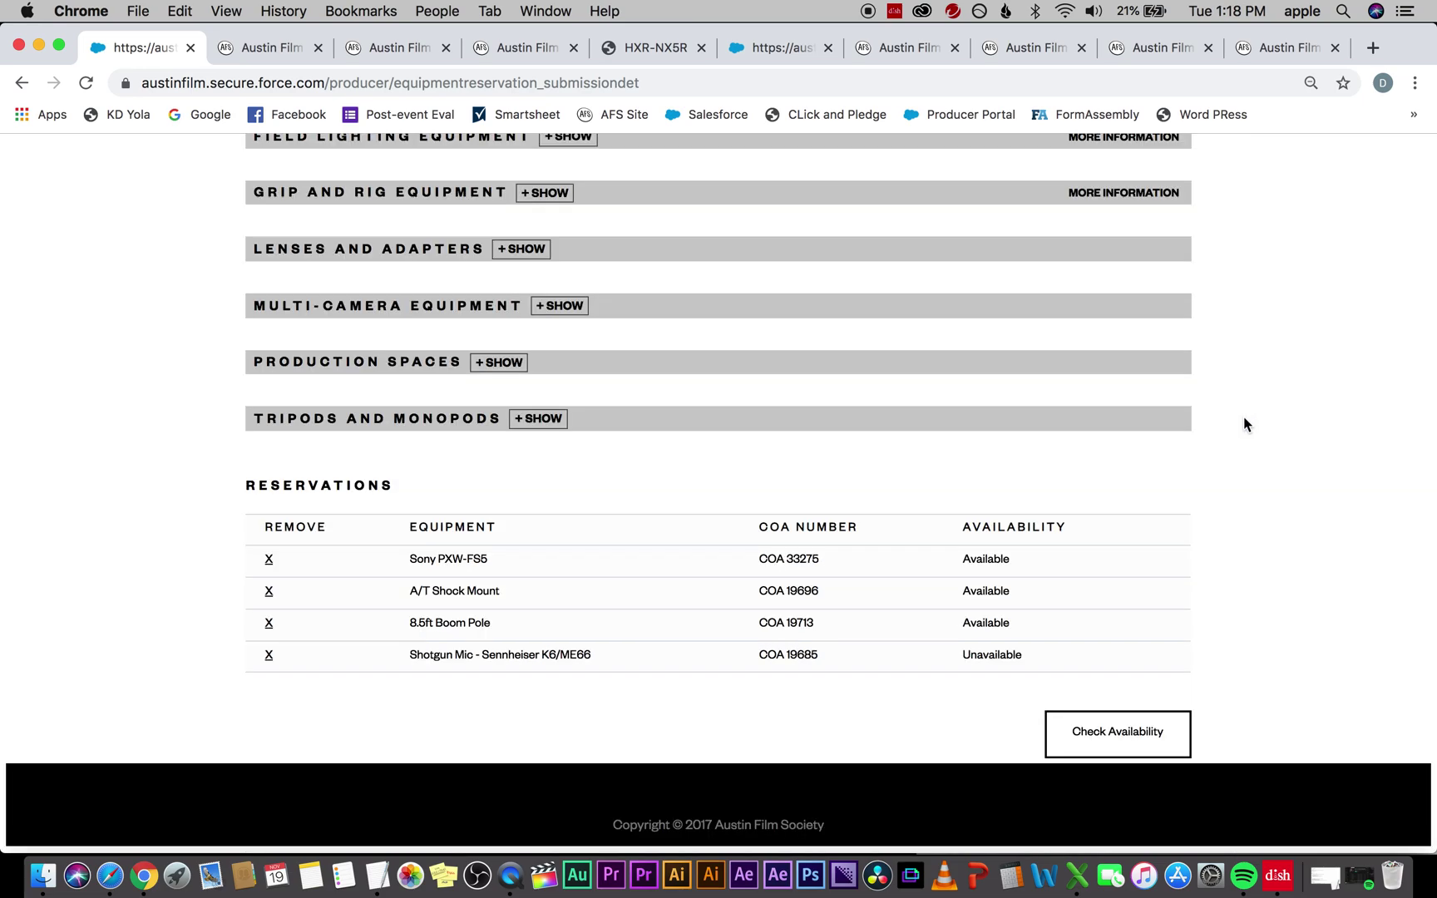
# Step: Try the Sennheiser K6/ME66 shotgun mic COA 33211 as an alternative and check its availability
pyautogui.scroll(10, 1242, 422)
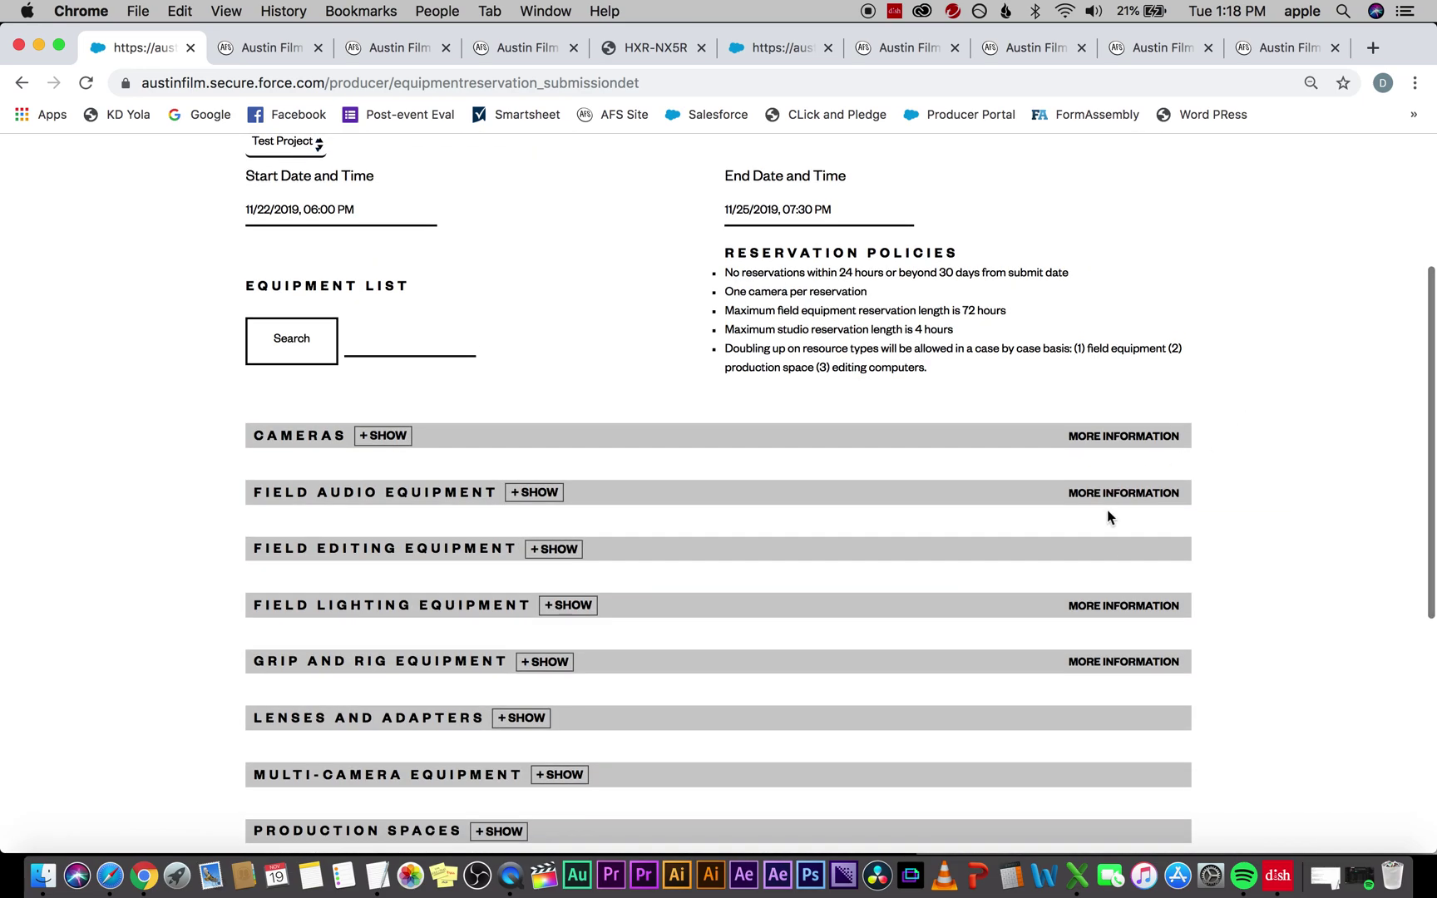
pyautogui.click(517, 499)
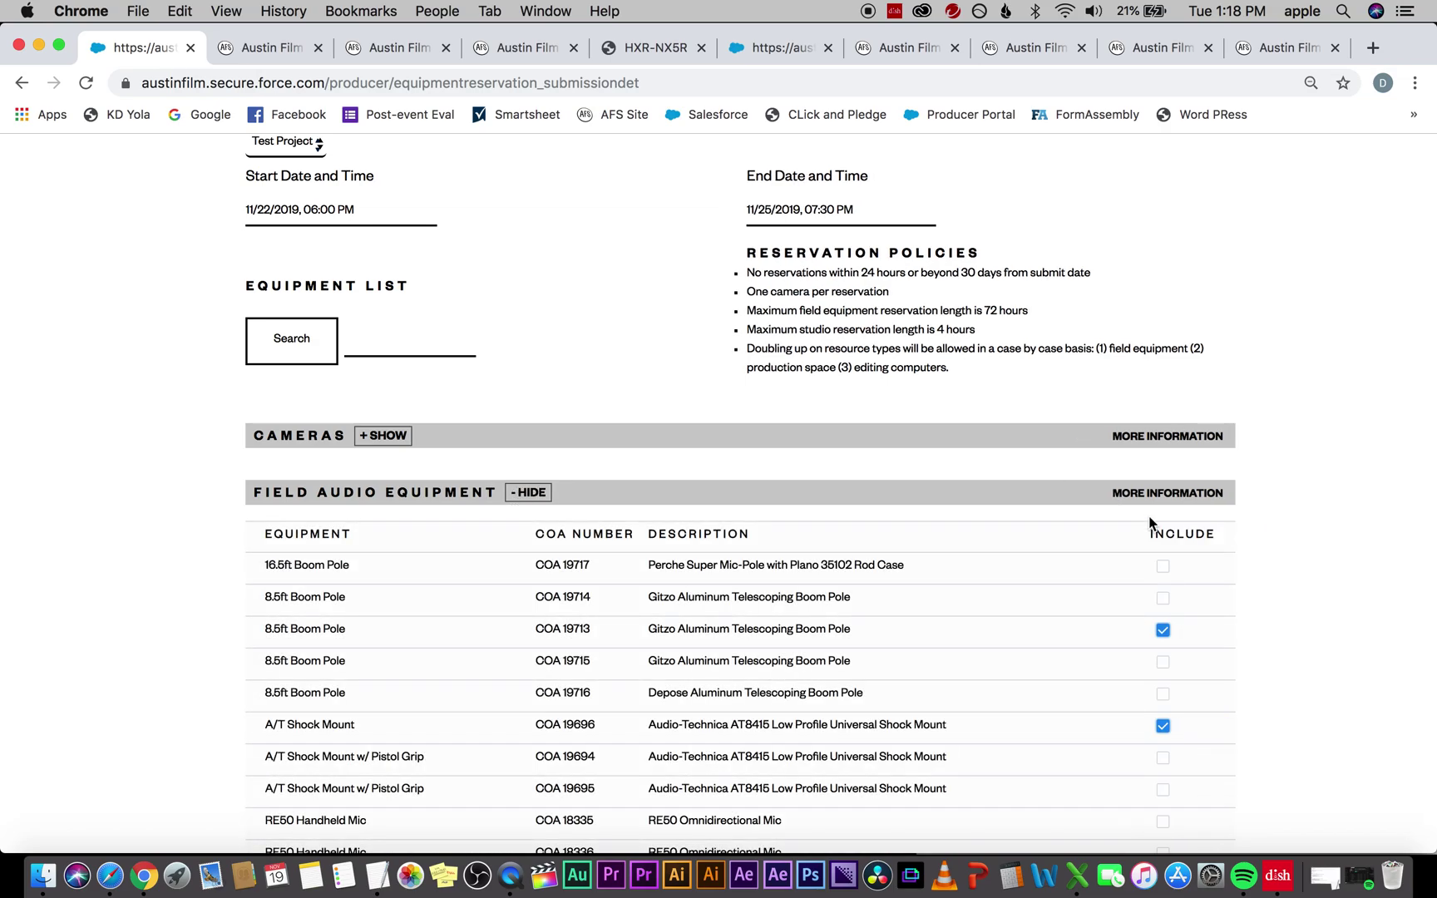
pyautogui.scroll(-5, 1081, 517)
pyautogui.scroll(-8, 1162, 415)
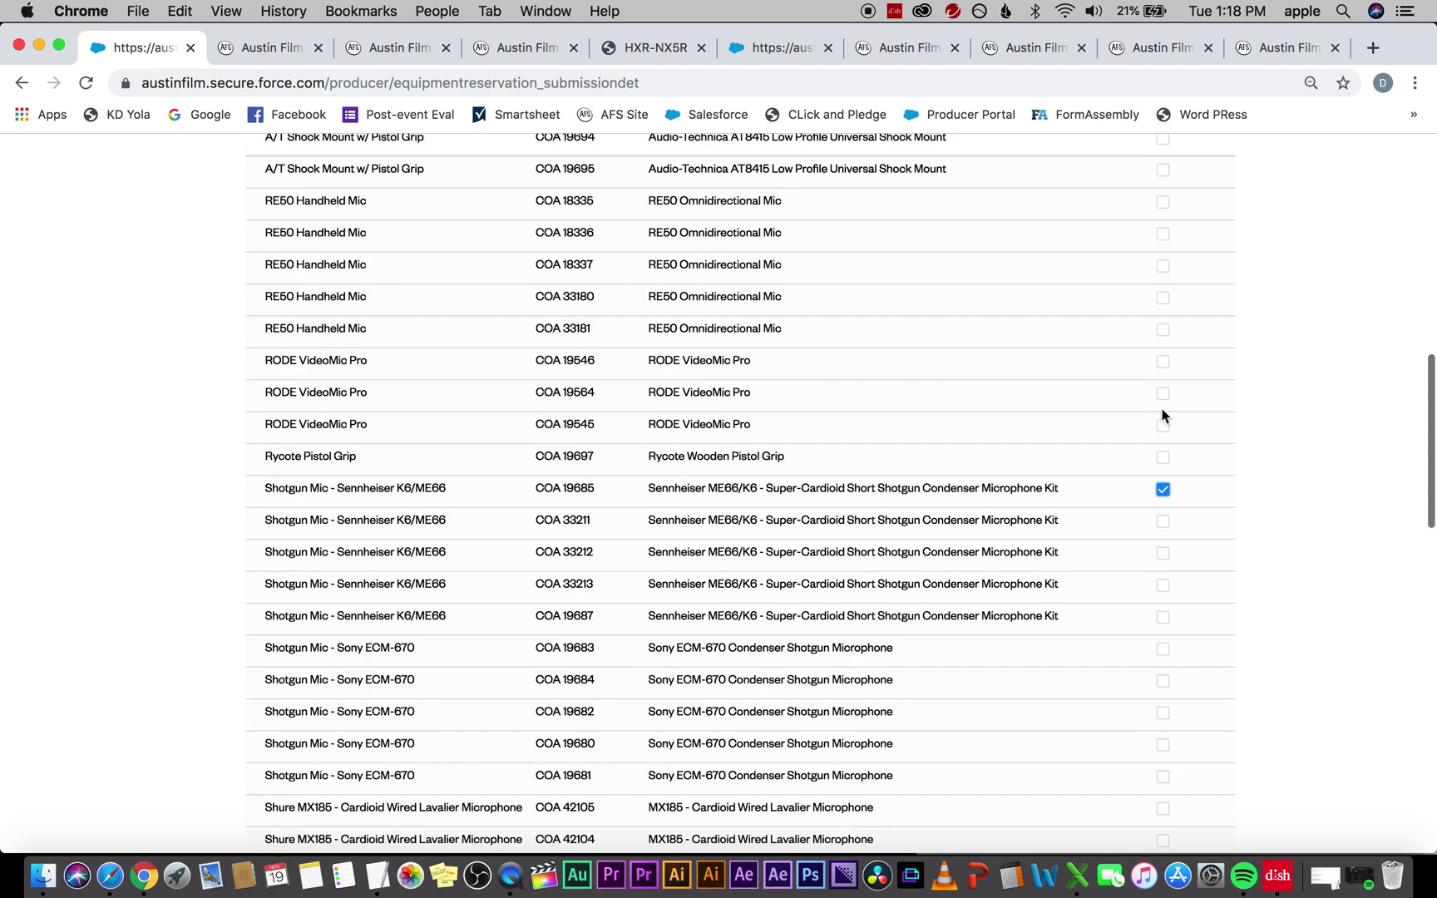
pyautogui.click(1162, 433)
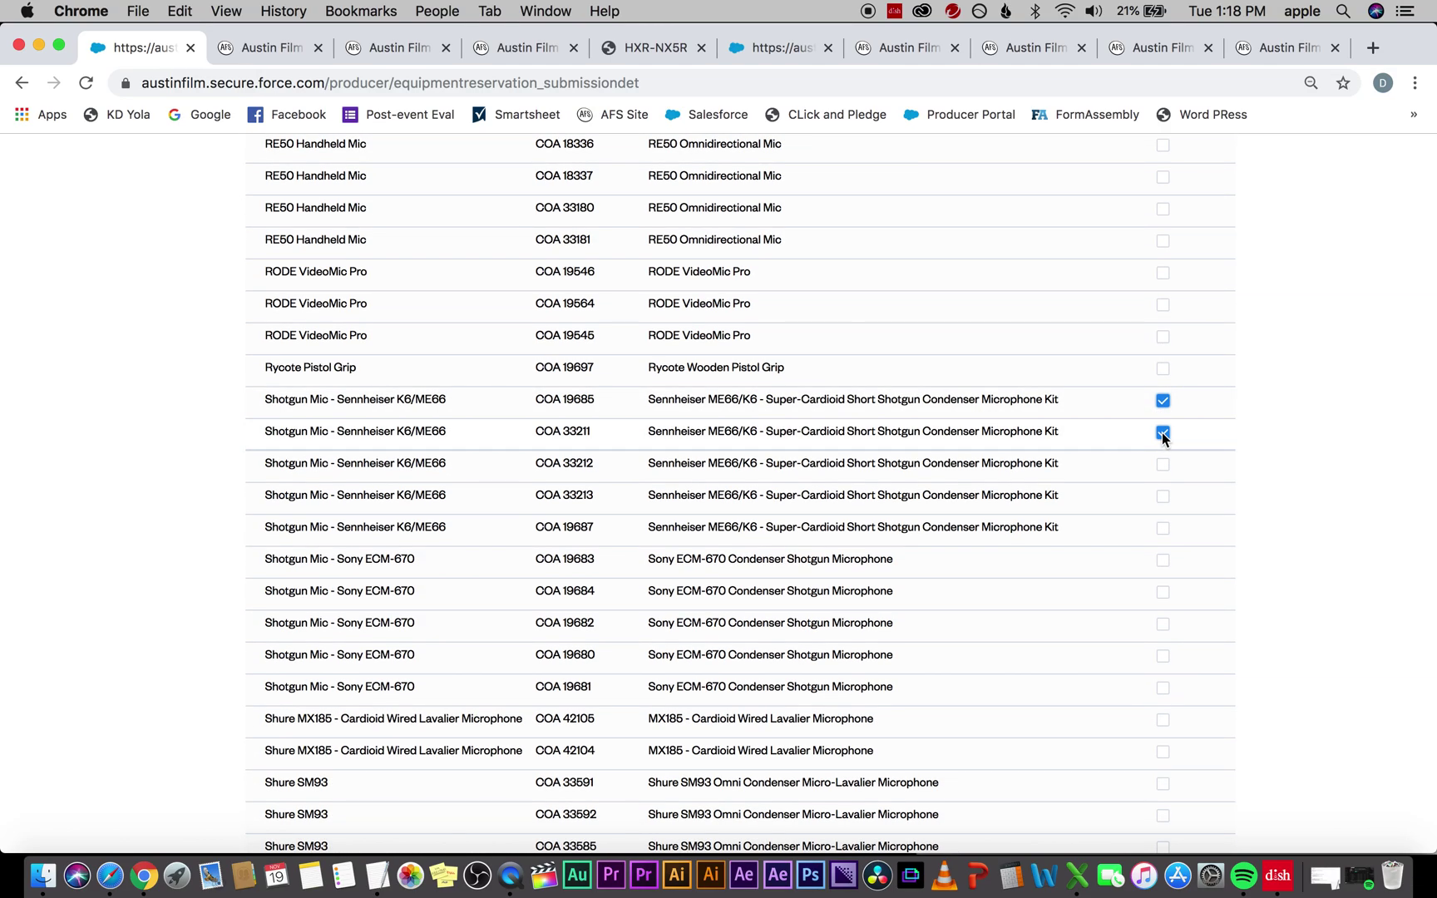
pyautogui.scroll(-15, 1164, 456)
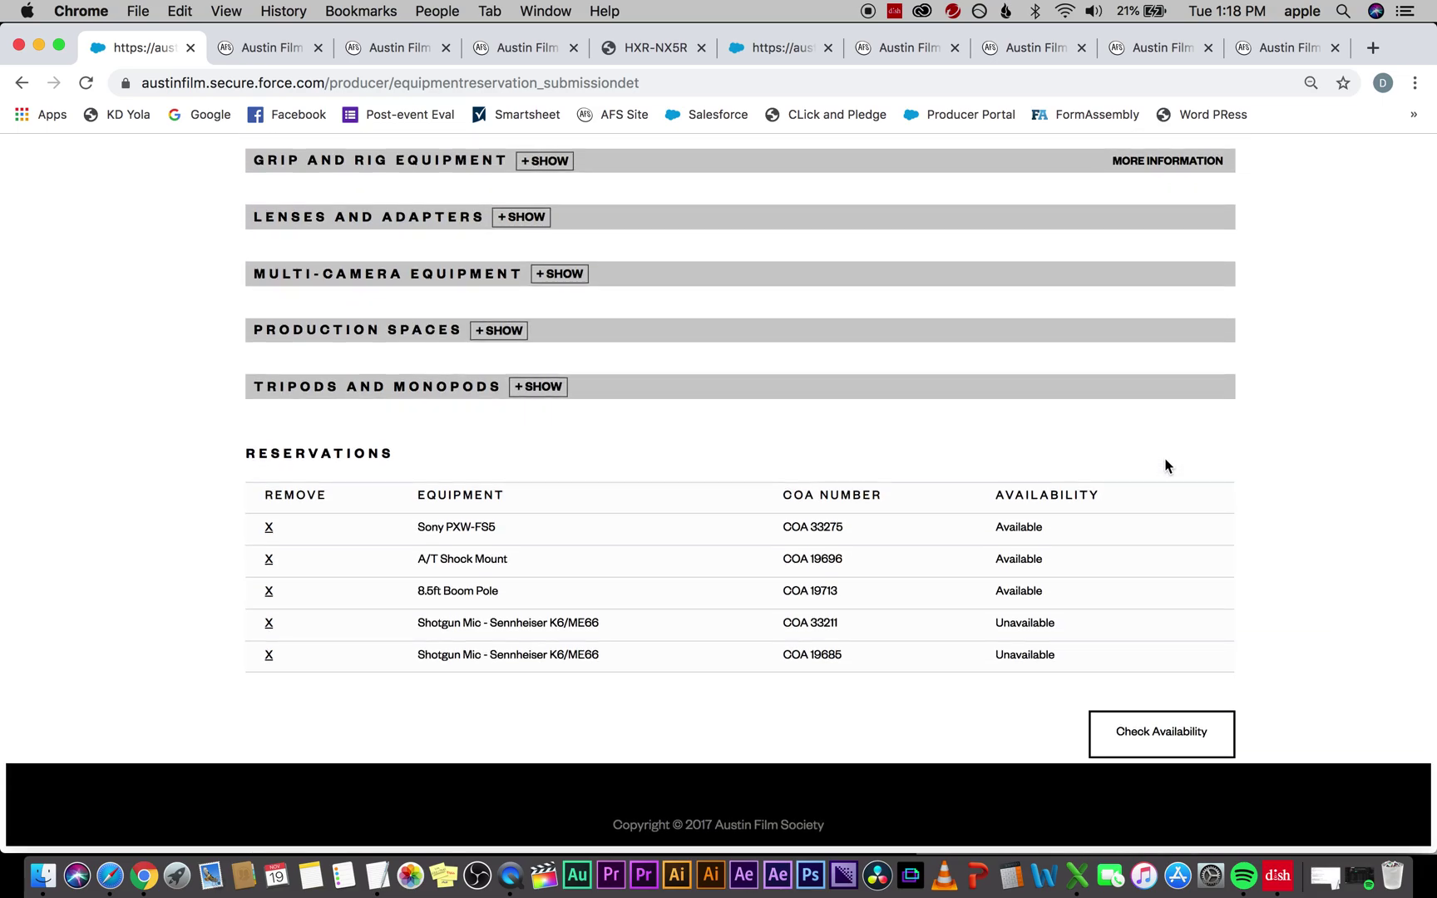
# Step: Include the Sennheiser K6/ME66 shotgun mics COA 33213 and COA 19687 and check their availability
pyautogui.scroll(15, 1183, 553)
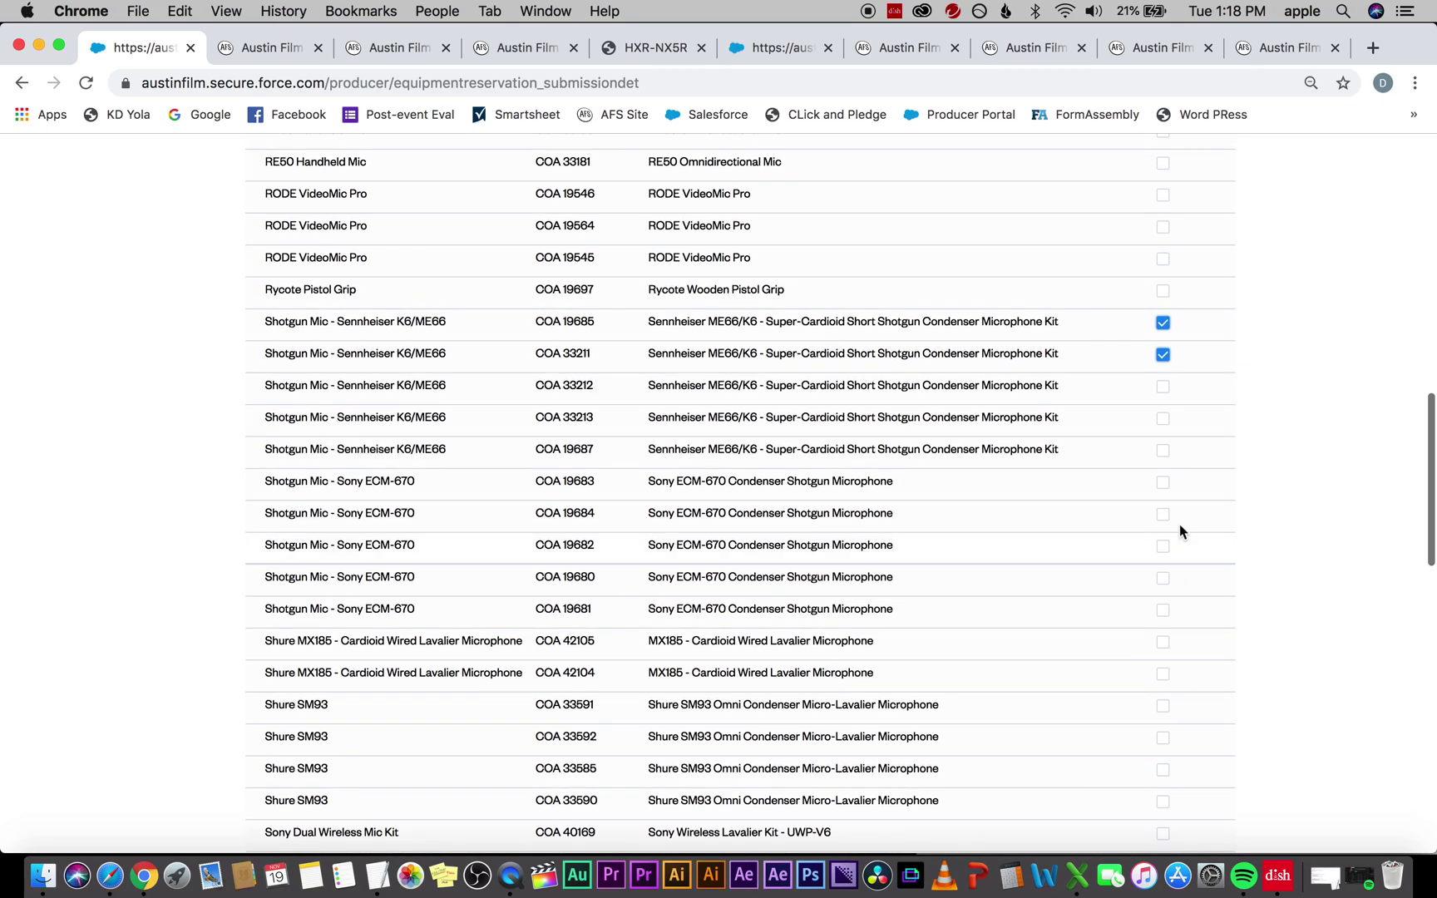
pyautogui.click(1162, 419)
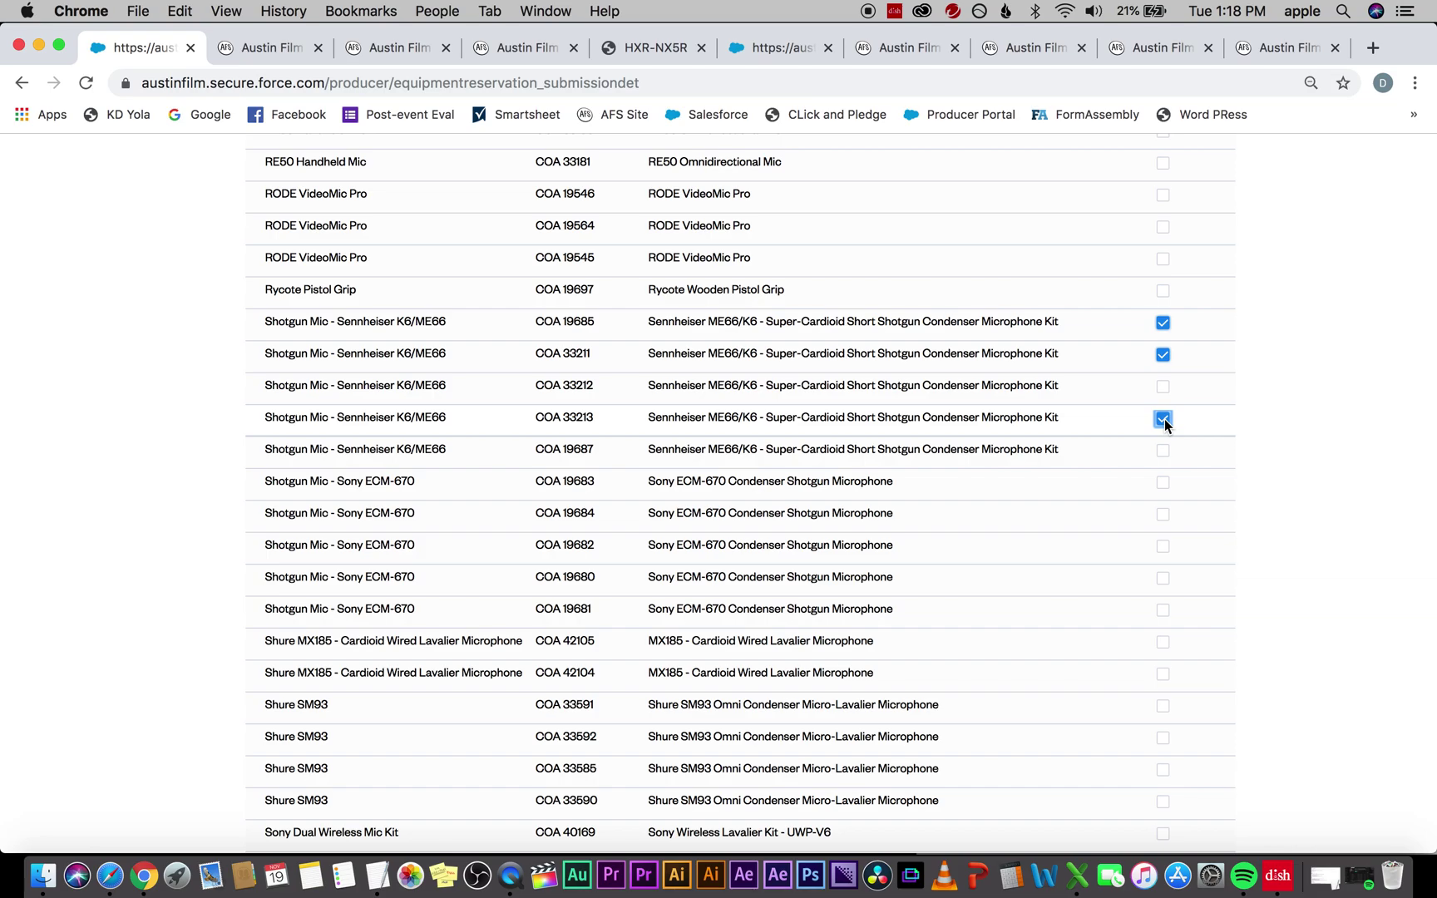
pyautogui.click(1162, 449)
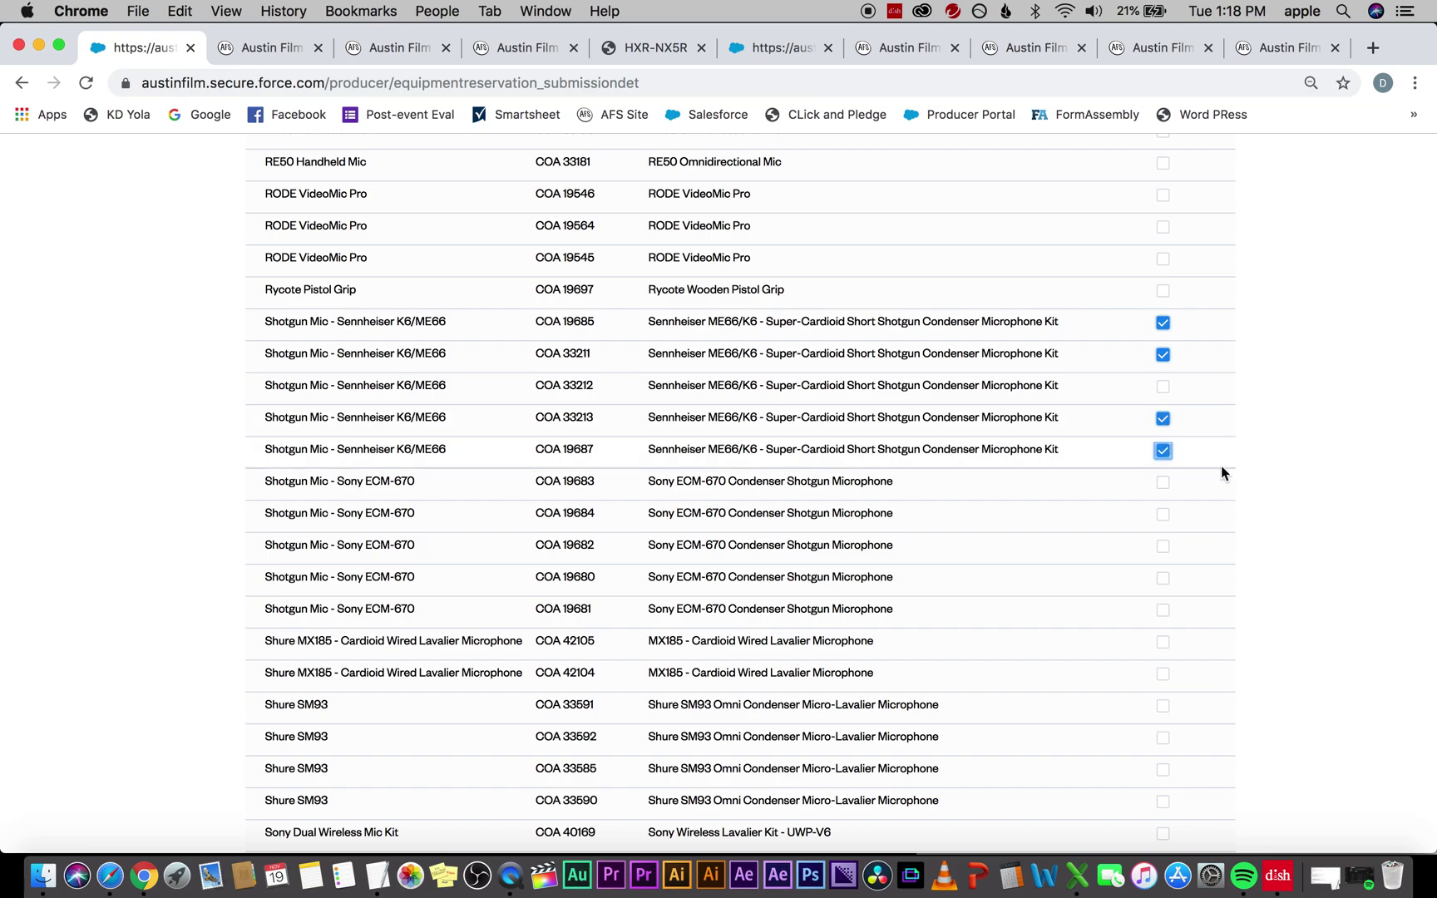
pyautogui.scroll(-15, 1237, 410)
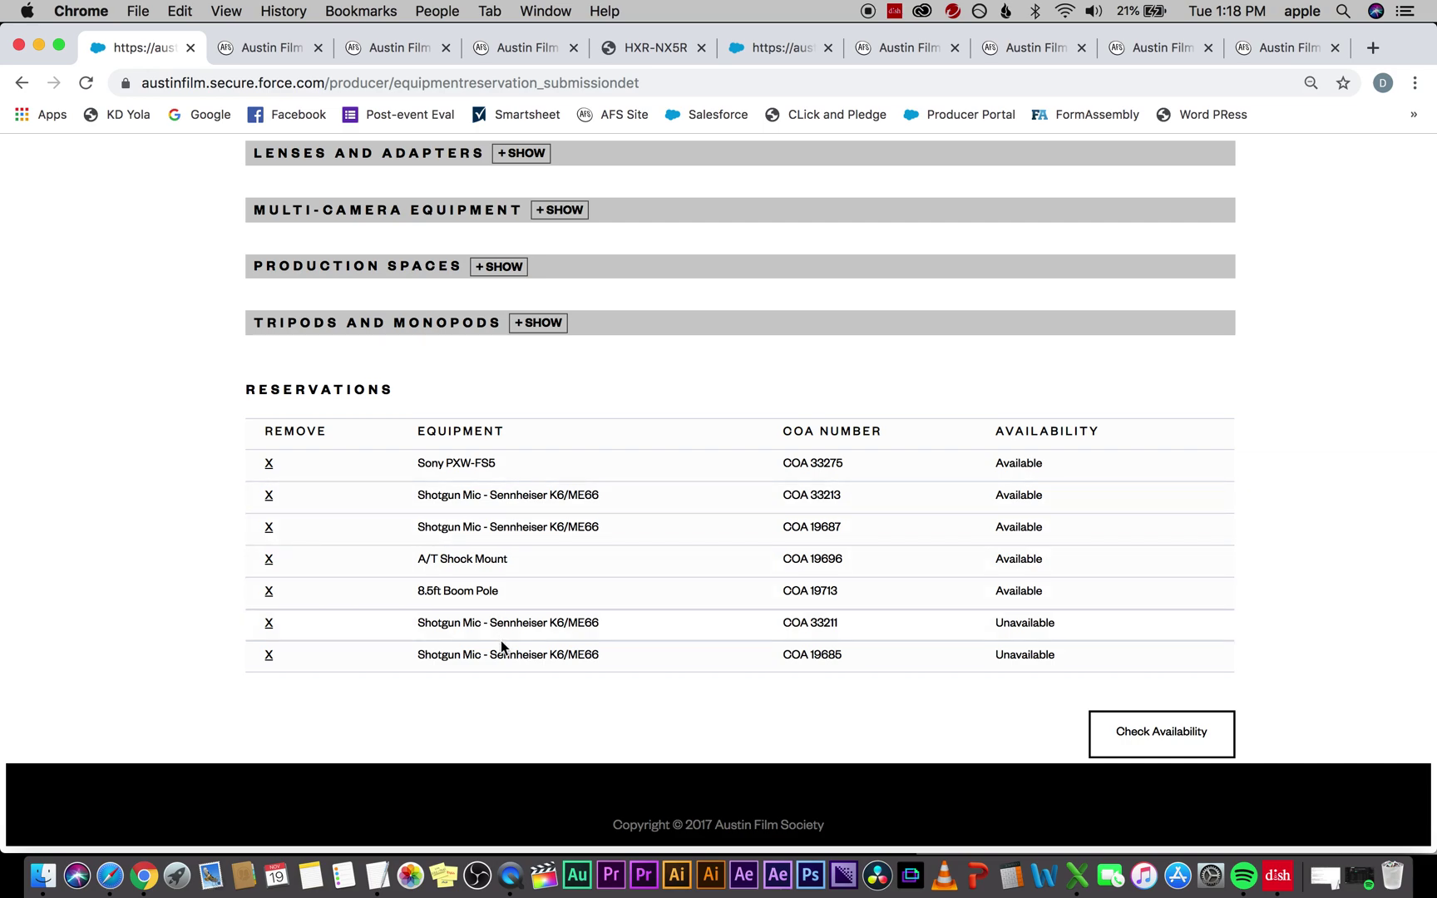
# Step: Remove the shotgun mics COA 33211, COA 19685 and COA 19687 from the reservation, keeping COA 33213
pyautogui.click(267, 624)
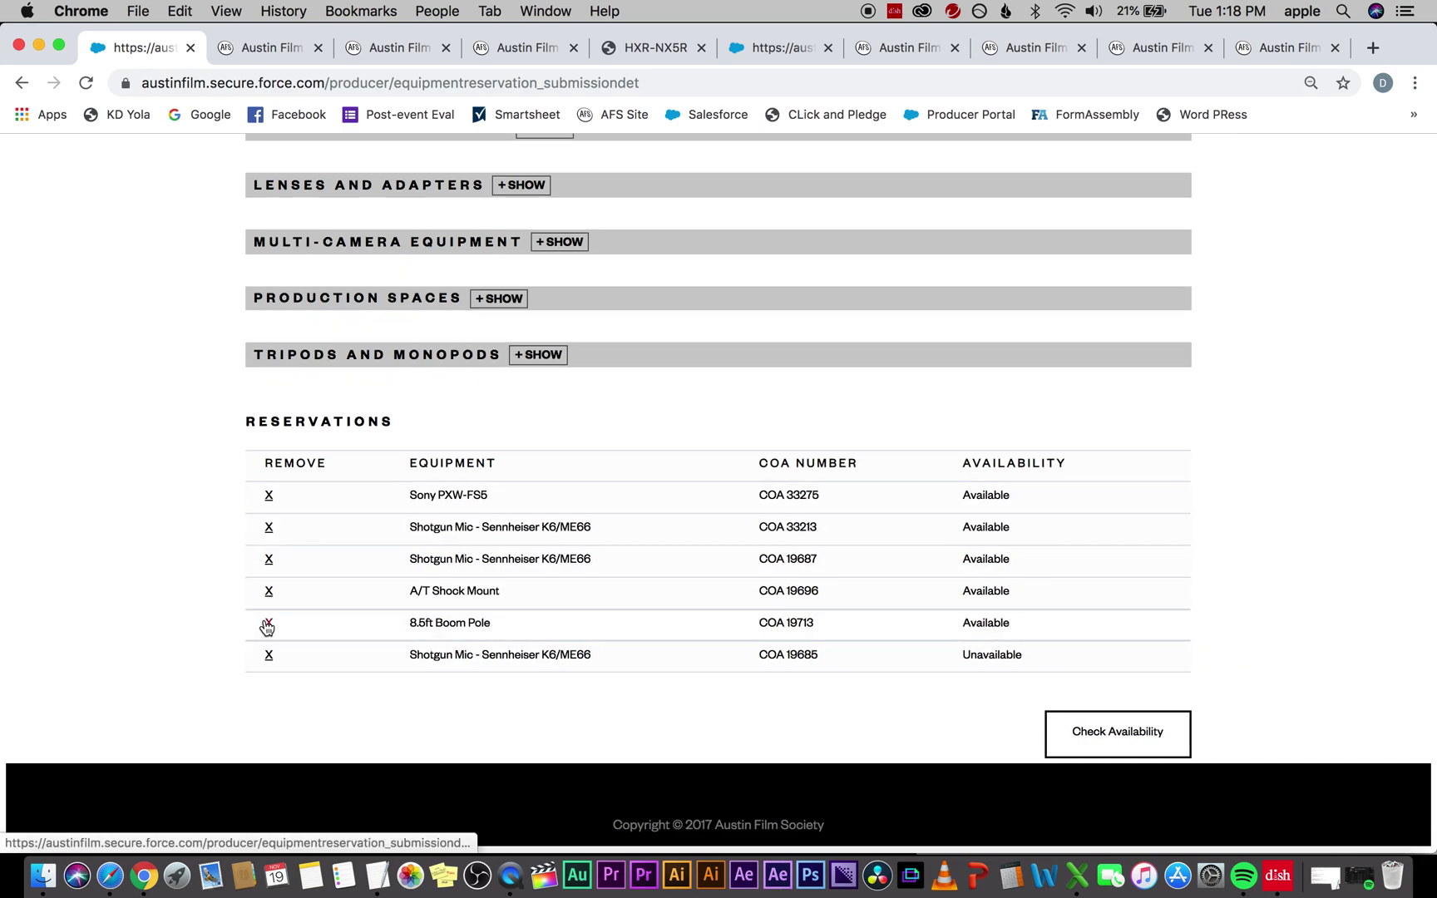
pyautogui.click(269, 656)
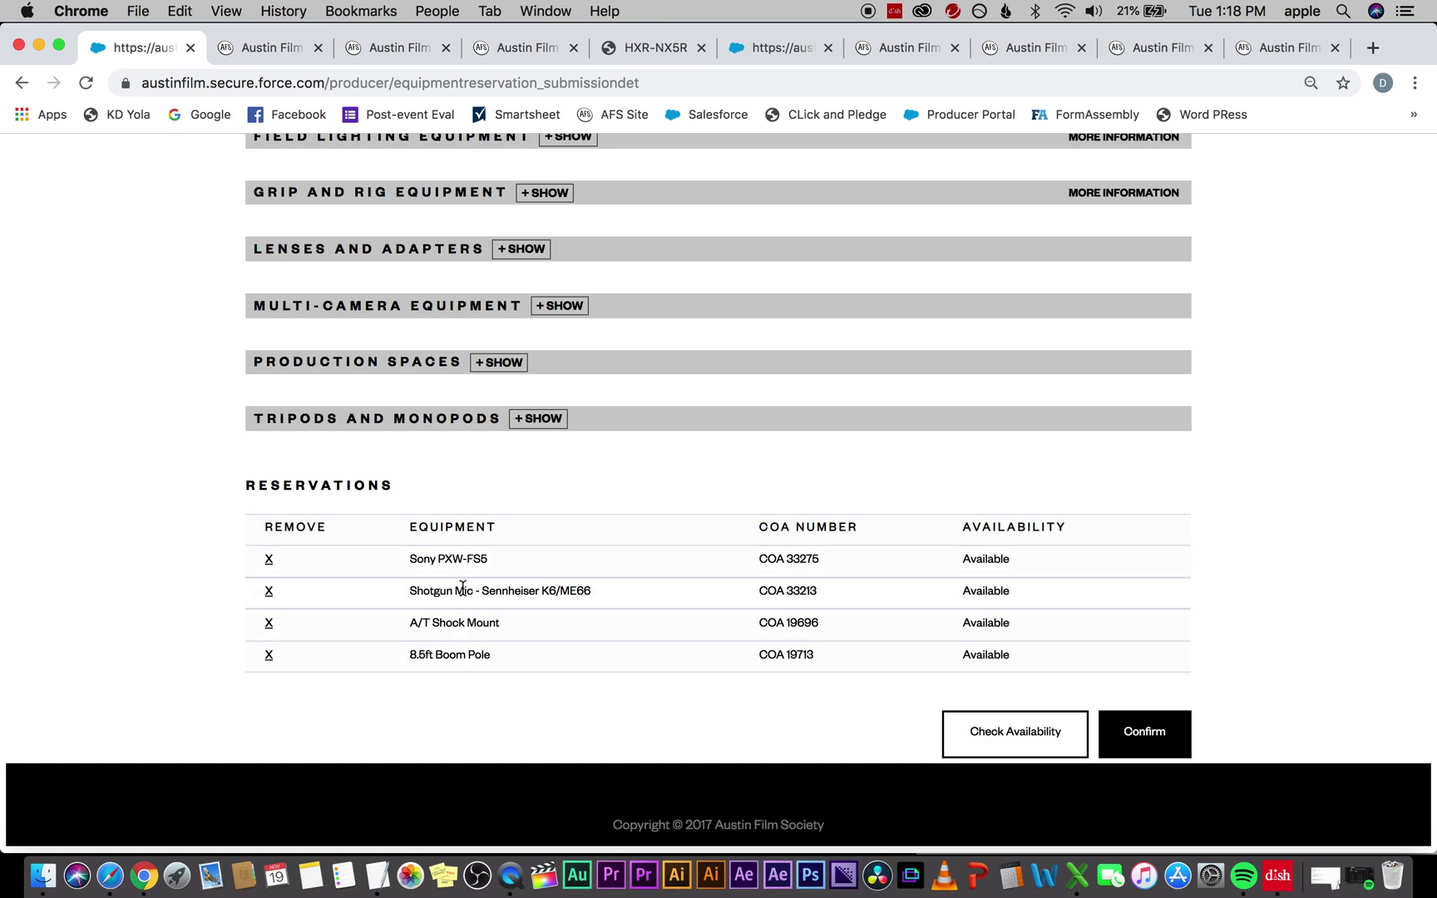
# Step: Expand the tripods and monopods list and include the Sachtler Tripod COA 19729 in the reservation
pyautogui.scroll(2, 462, 590)
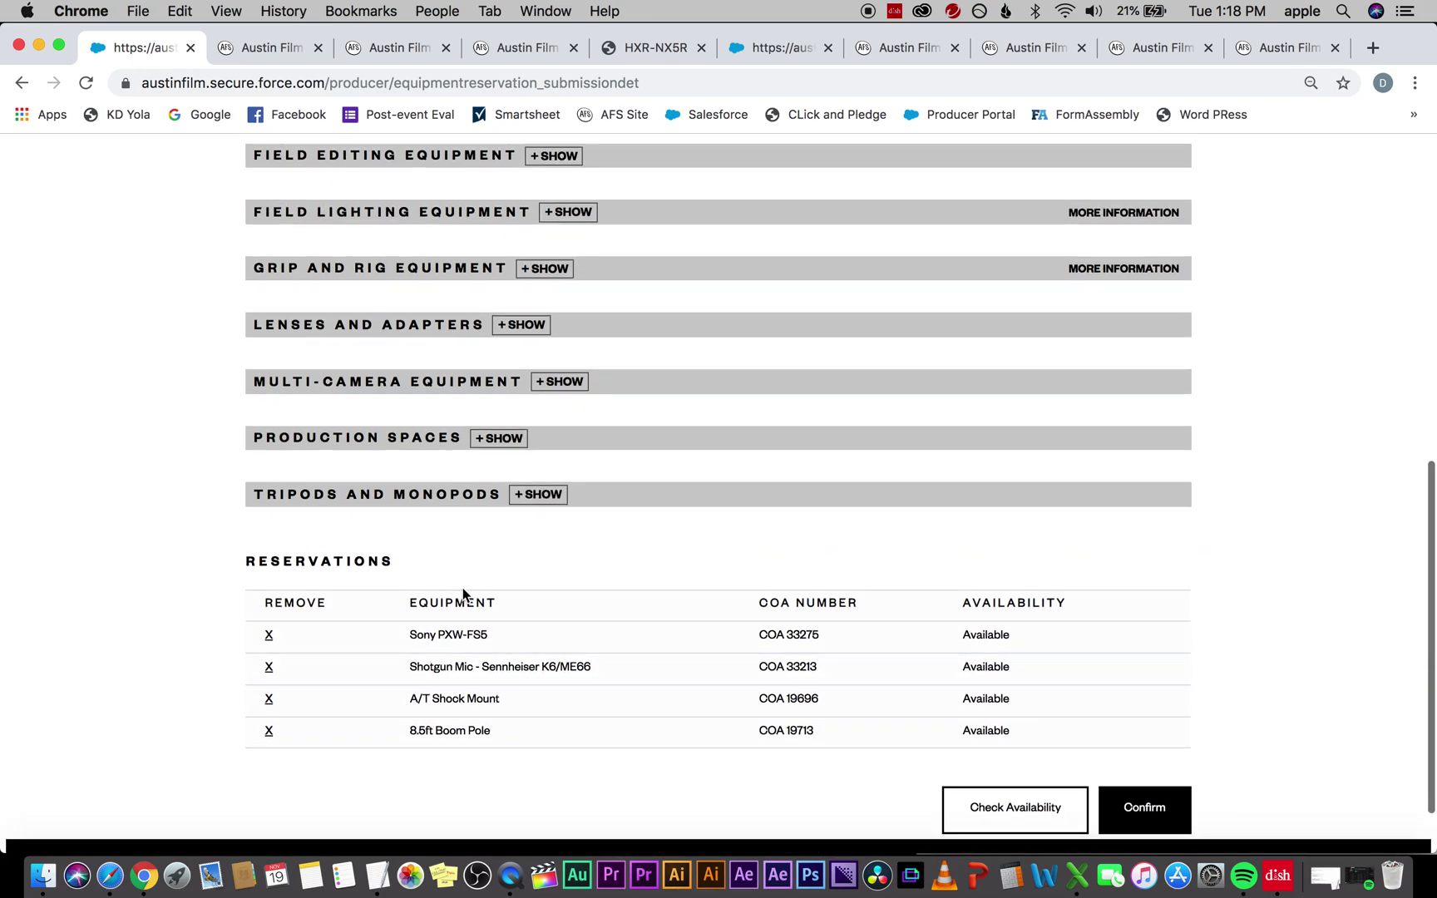
pyautogui.click(549, 496)
pyautogui.scroll(-5, 744, 510)
pyautogui.click(1080, 541)
pyautogui.scroll(-16, 1228, 543)
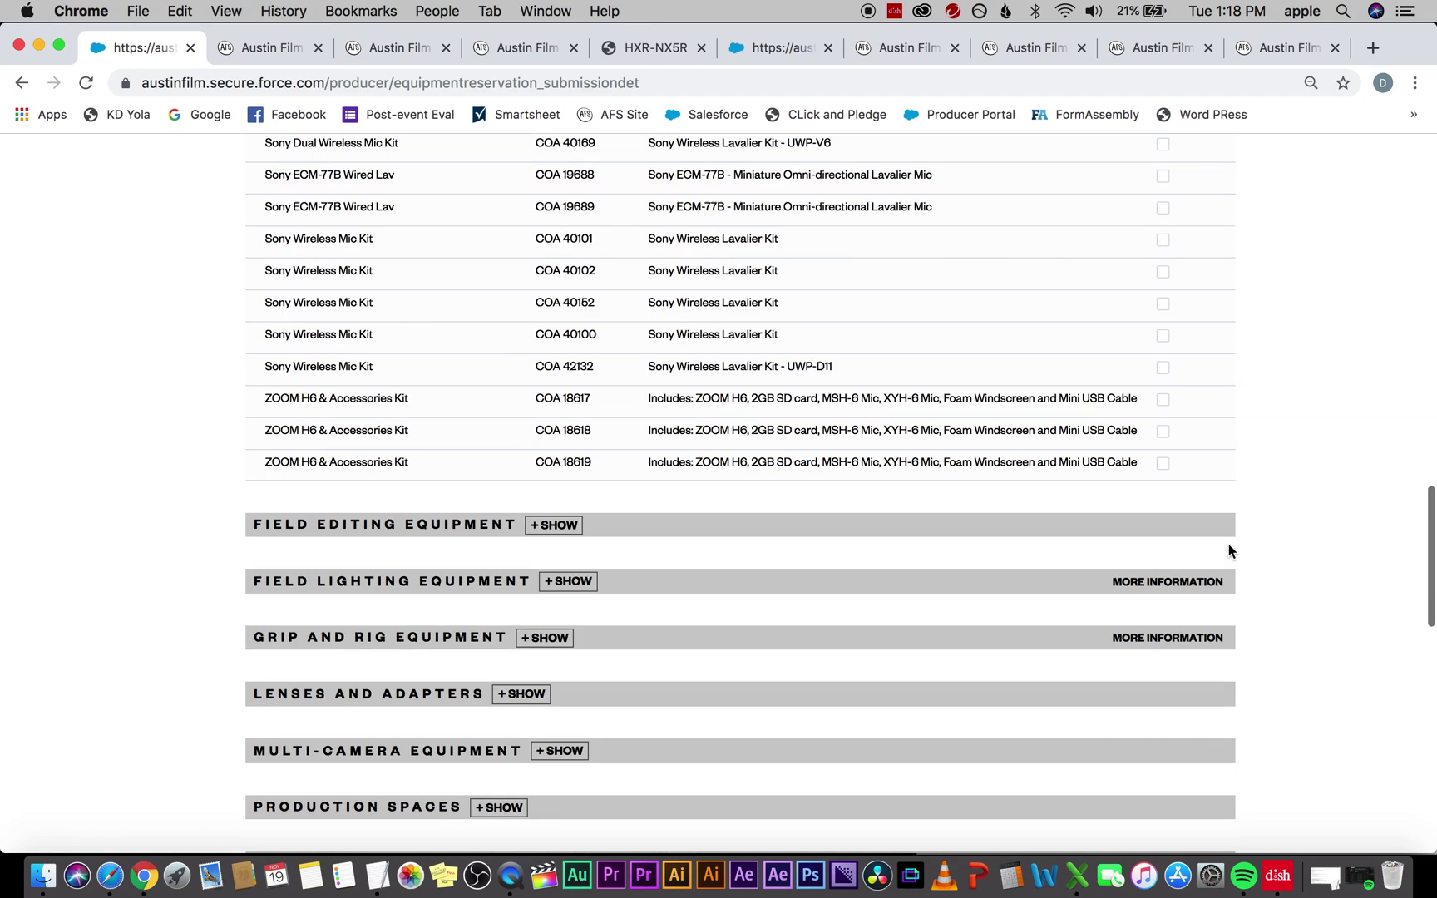
pyautogui.scroll(-5, 1228, 549)
pyautogui.scroll(10, 1045, 686)
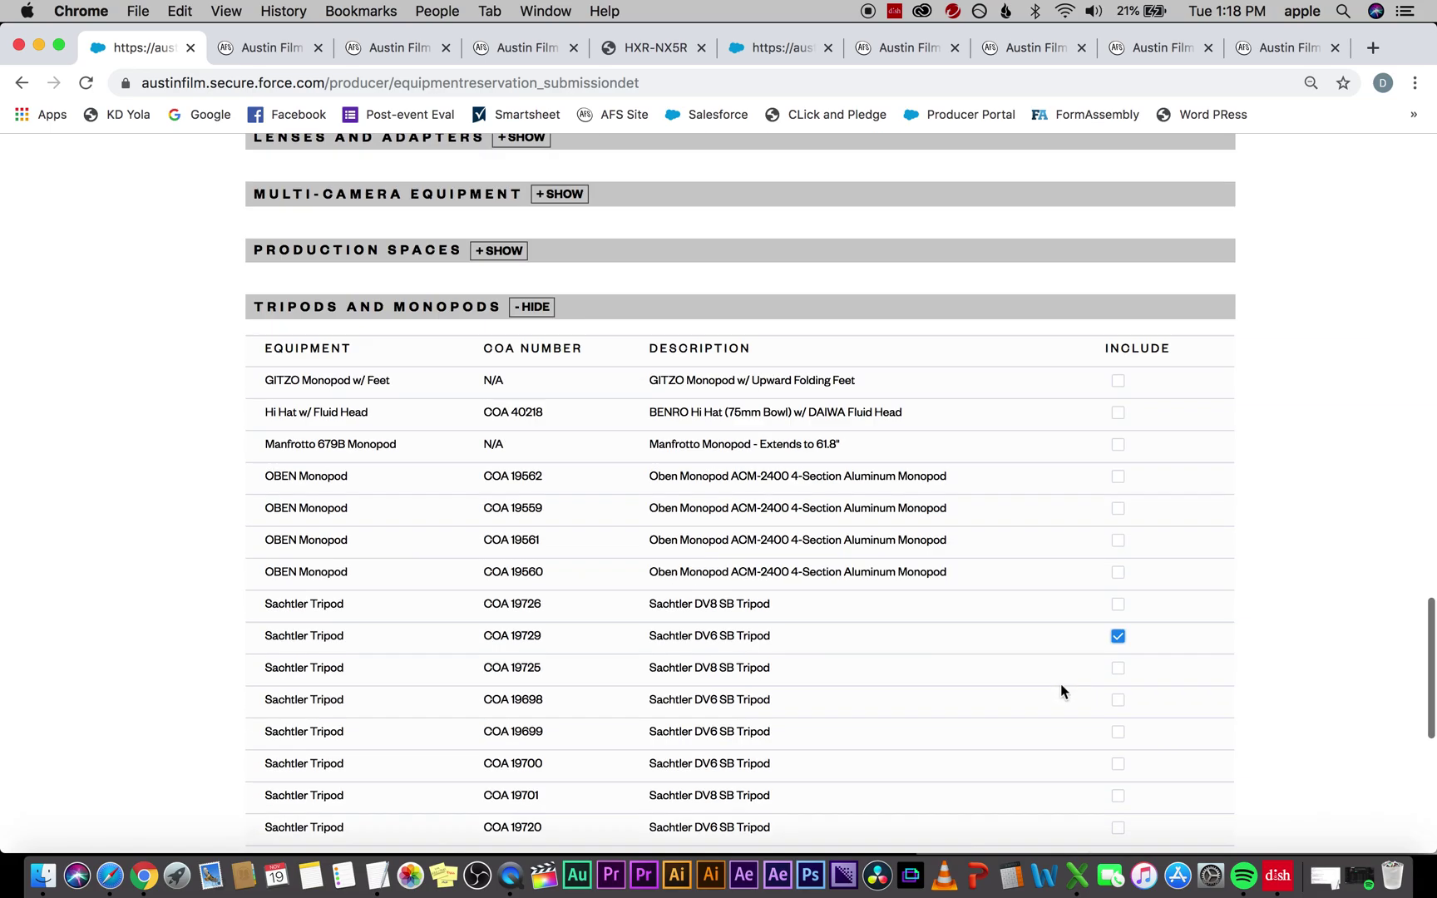
# Step: Include the Sachtler Tripod COA 19725 as an alternative and check its availability in the reservations list
pyautogui.scroll(-8, 1059, 683)
pyautogui.scroll(-3, 1081, 582)
pyautogui.click(1116, 399)
pyautogui.scroll(-5, 1123, 410)
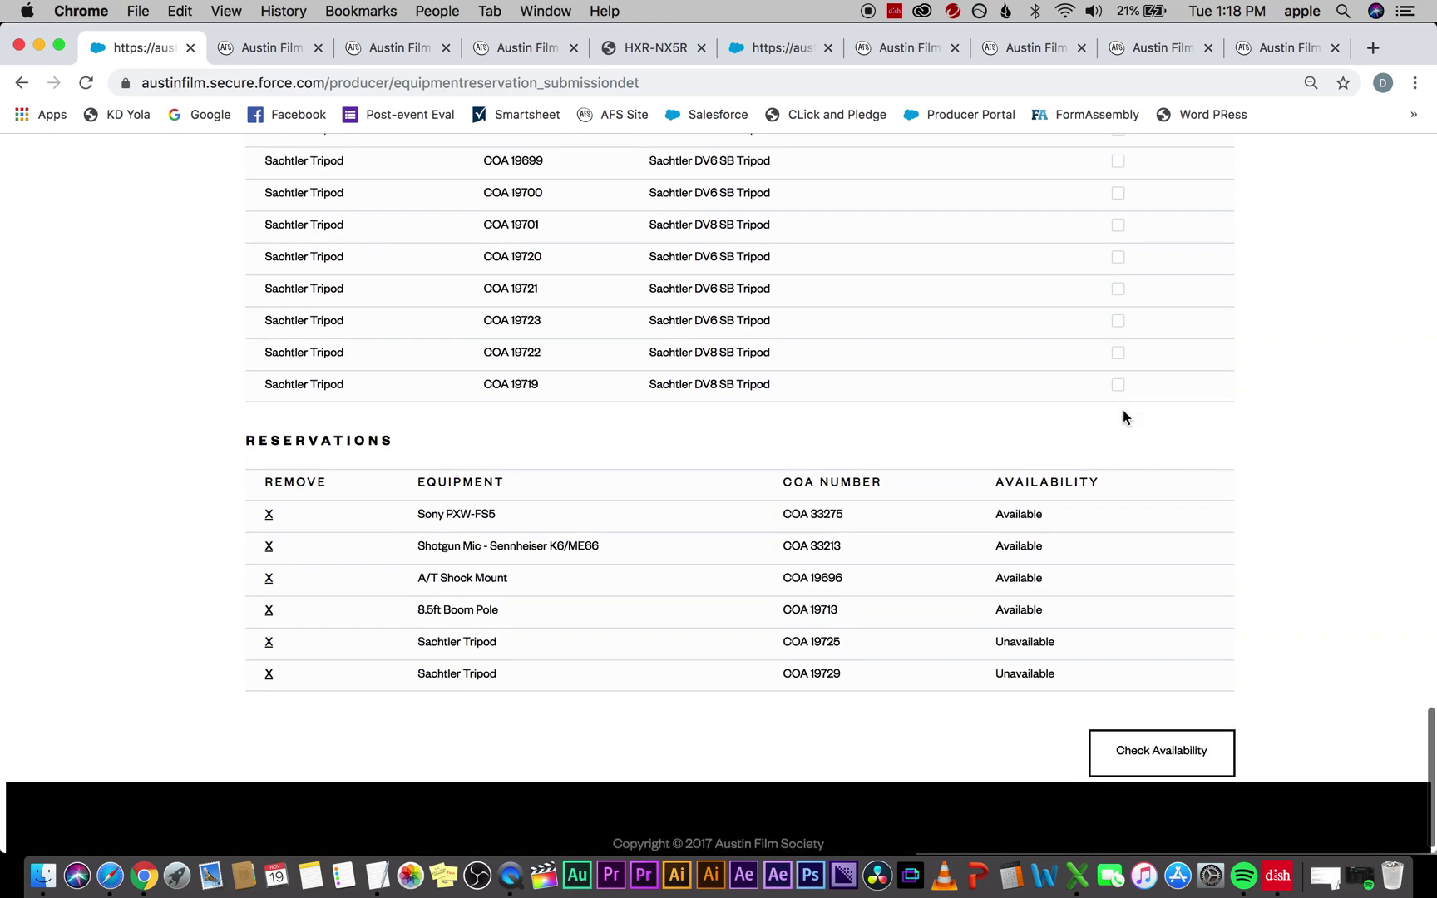
# Step: Include the Sachtler Tripod COA 19721 and remove the tripods COA 19725 and COA 19729 from the reservation
pyautogui.scroll(3, 1124, 391)
pyautogui.click(1118, 480)
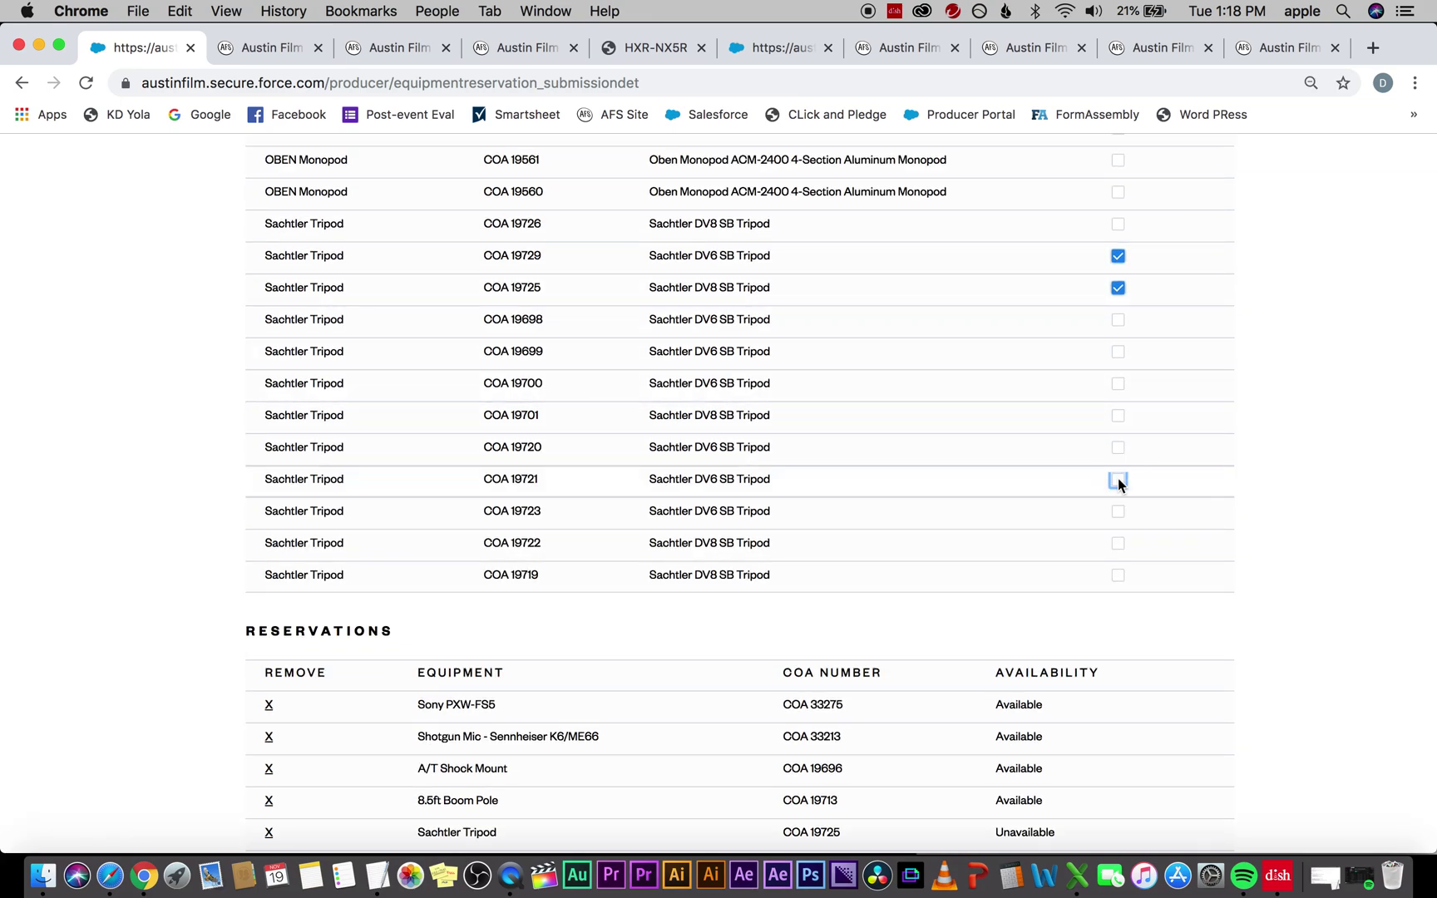
pyautogui.scroll(-3, 1245, 403)
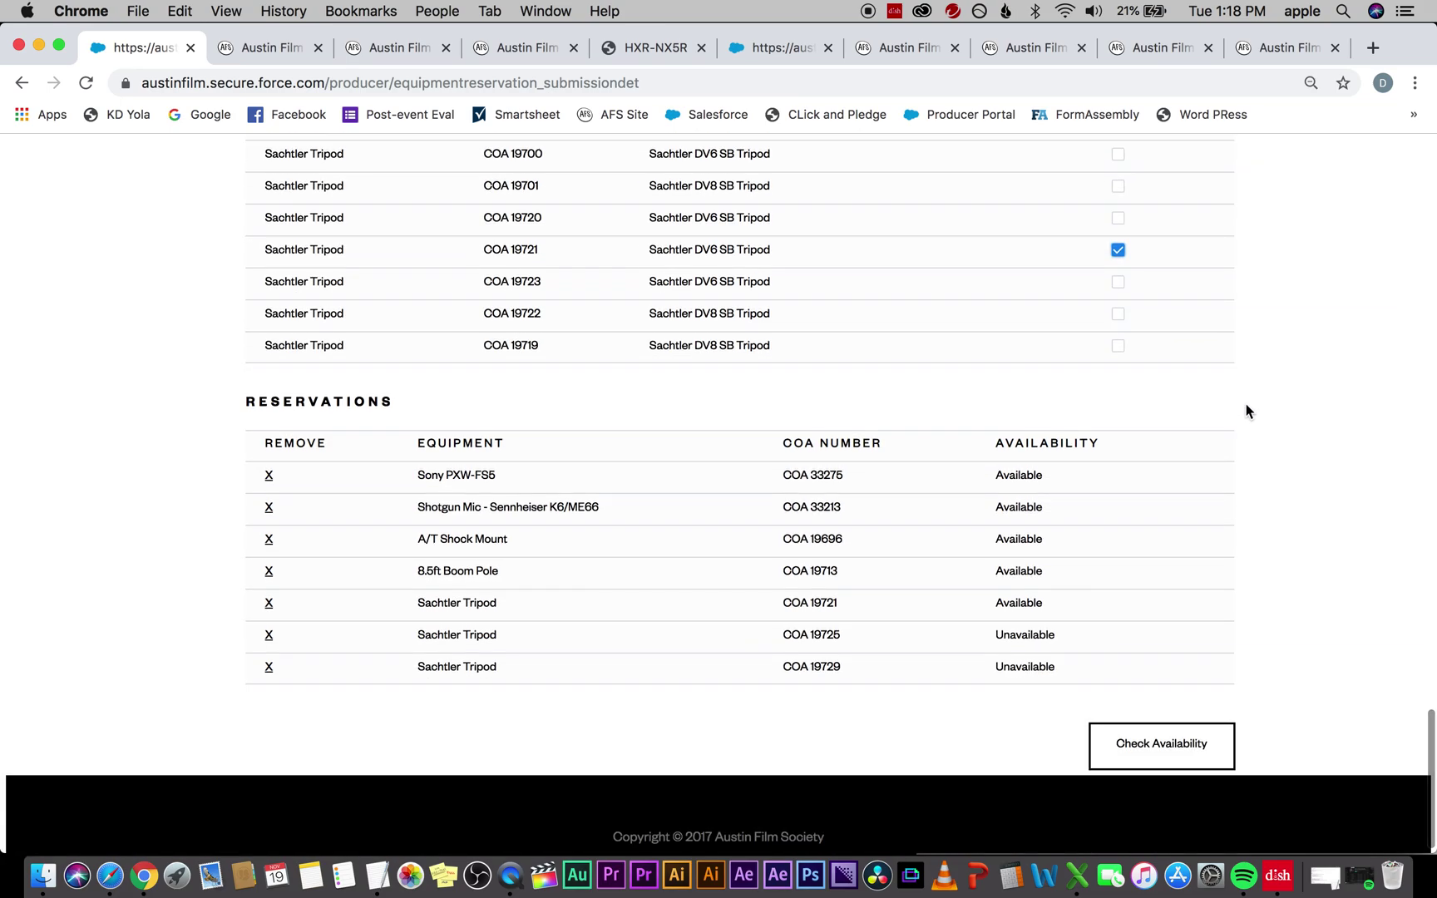
pyautogui.click(269, 637)
pyautogui.click(269, 656)
# Step: Look through the field audio equipment list, glance at the field editing equipment list, and collapse both
pyautogui.scroll(6, 363, 705)
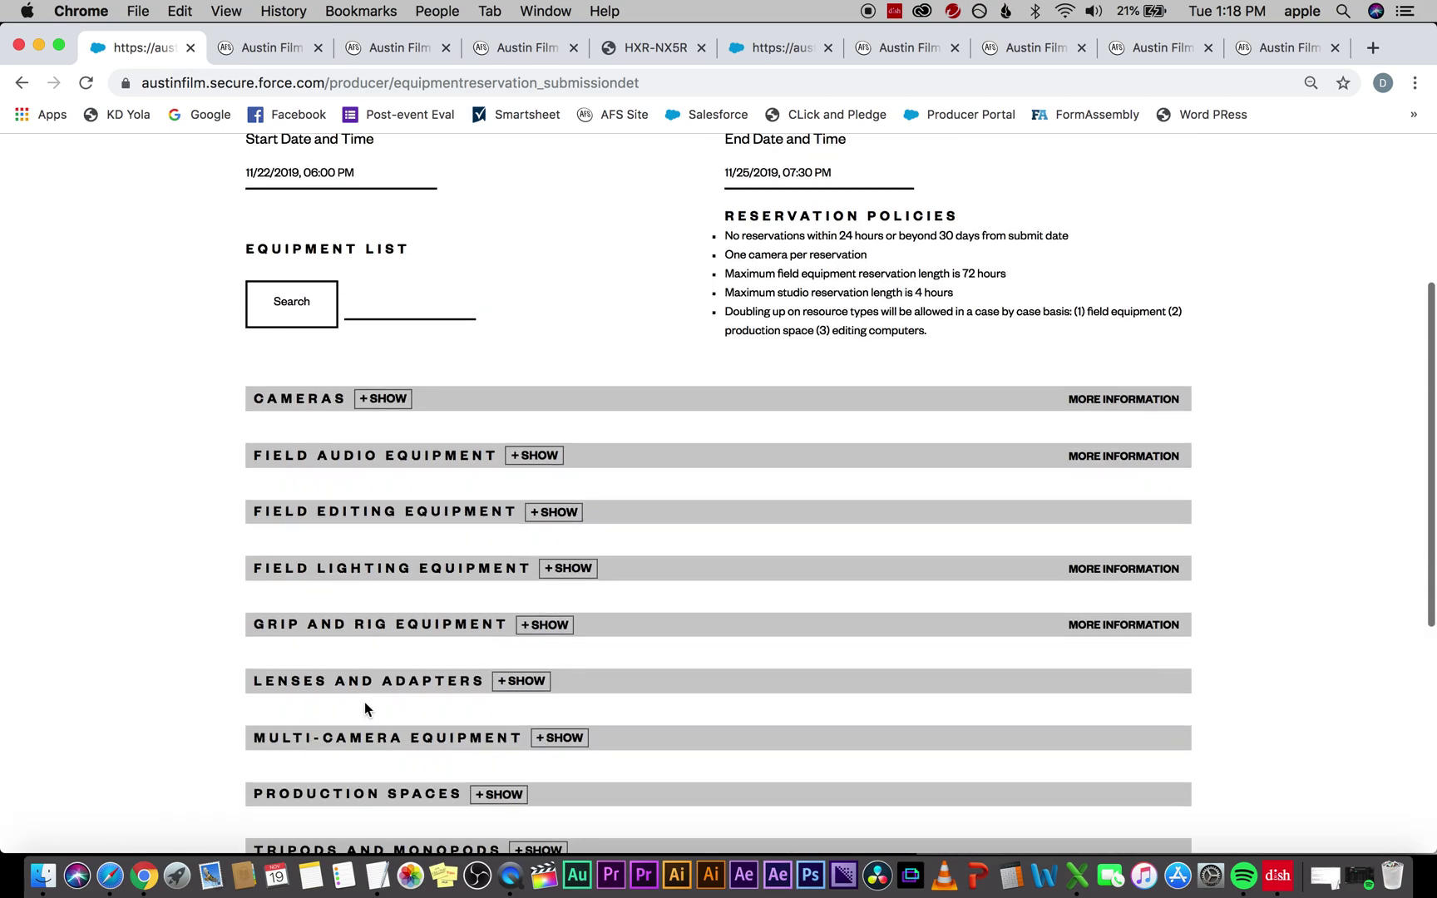
pyautogui.scroll(-3, 571, 498)
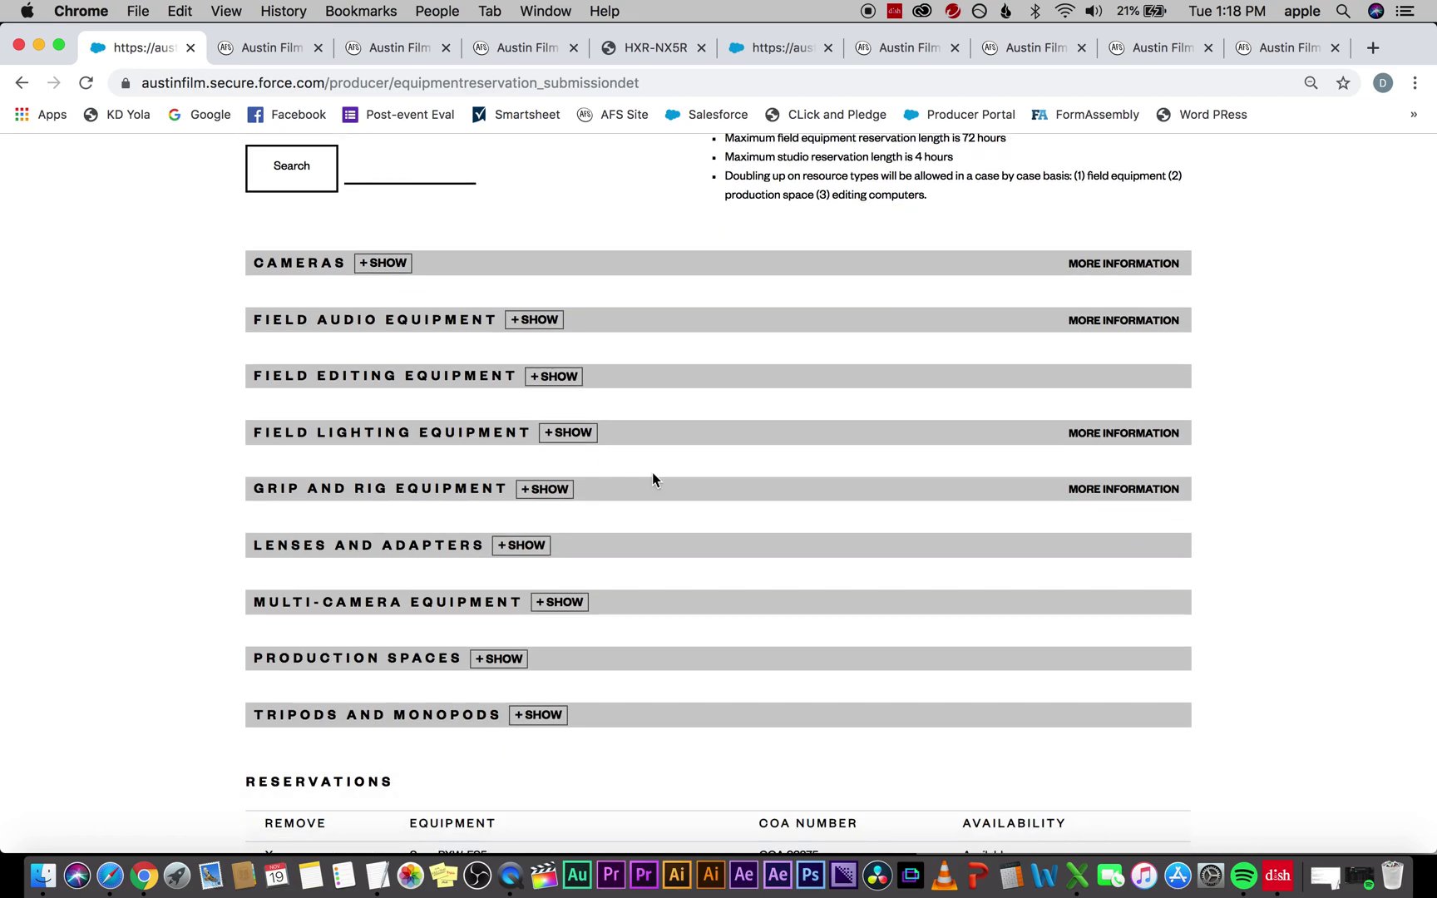
pyautogui.click(529, 319)
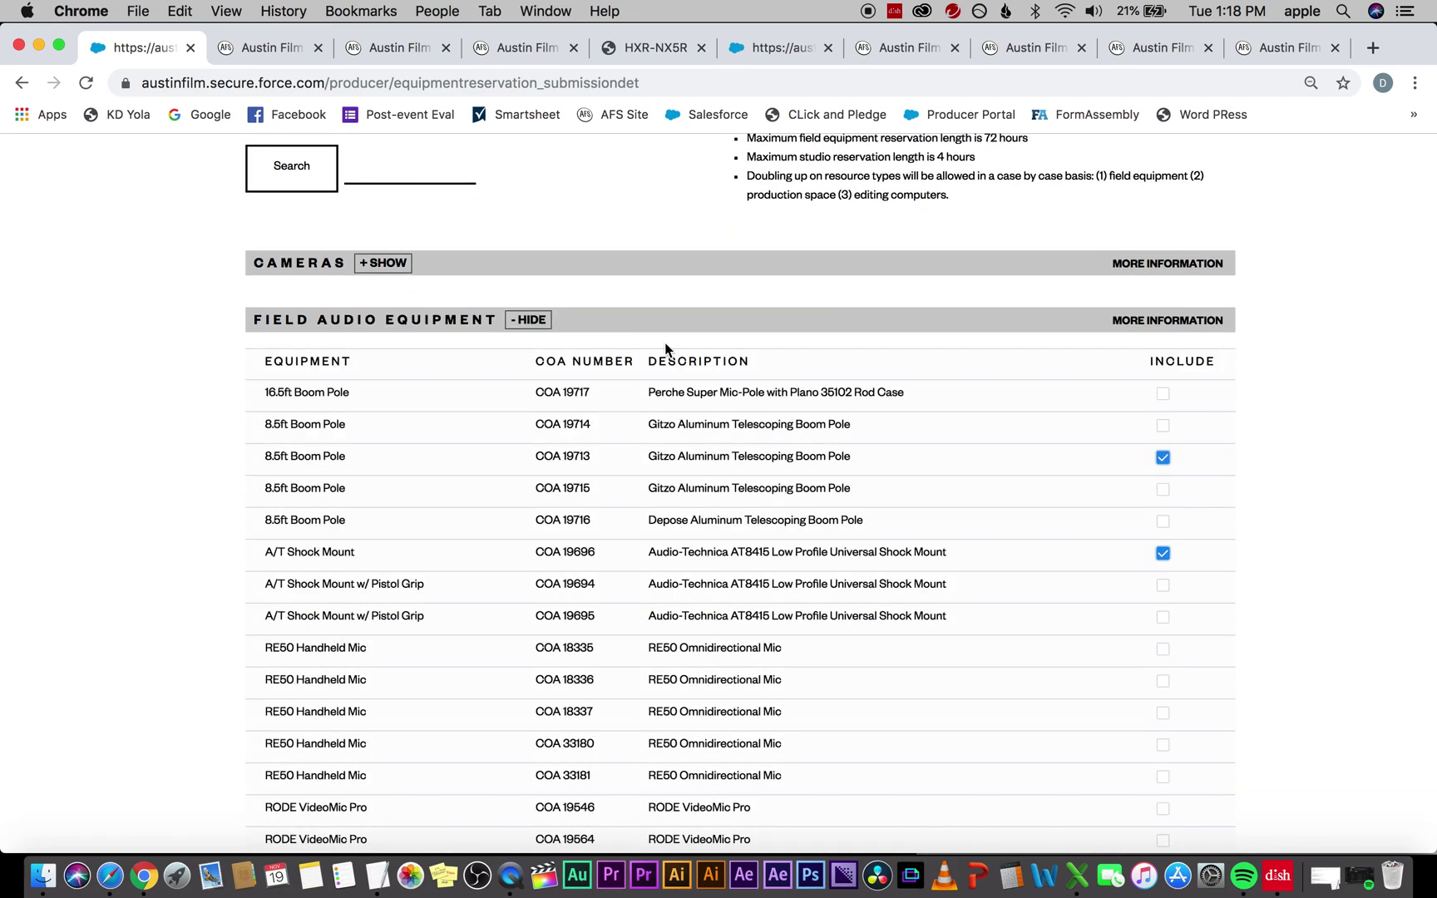
pyautogui.scroll(-5, 665, 348)
pyautogui.scroll(7, 665, 344)
pyautogui.click(532, 384)
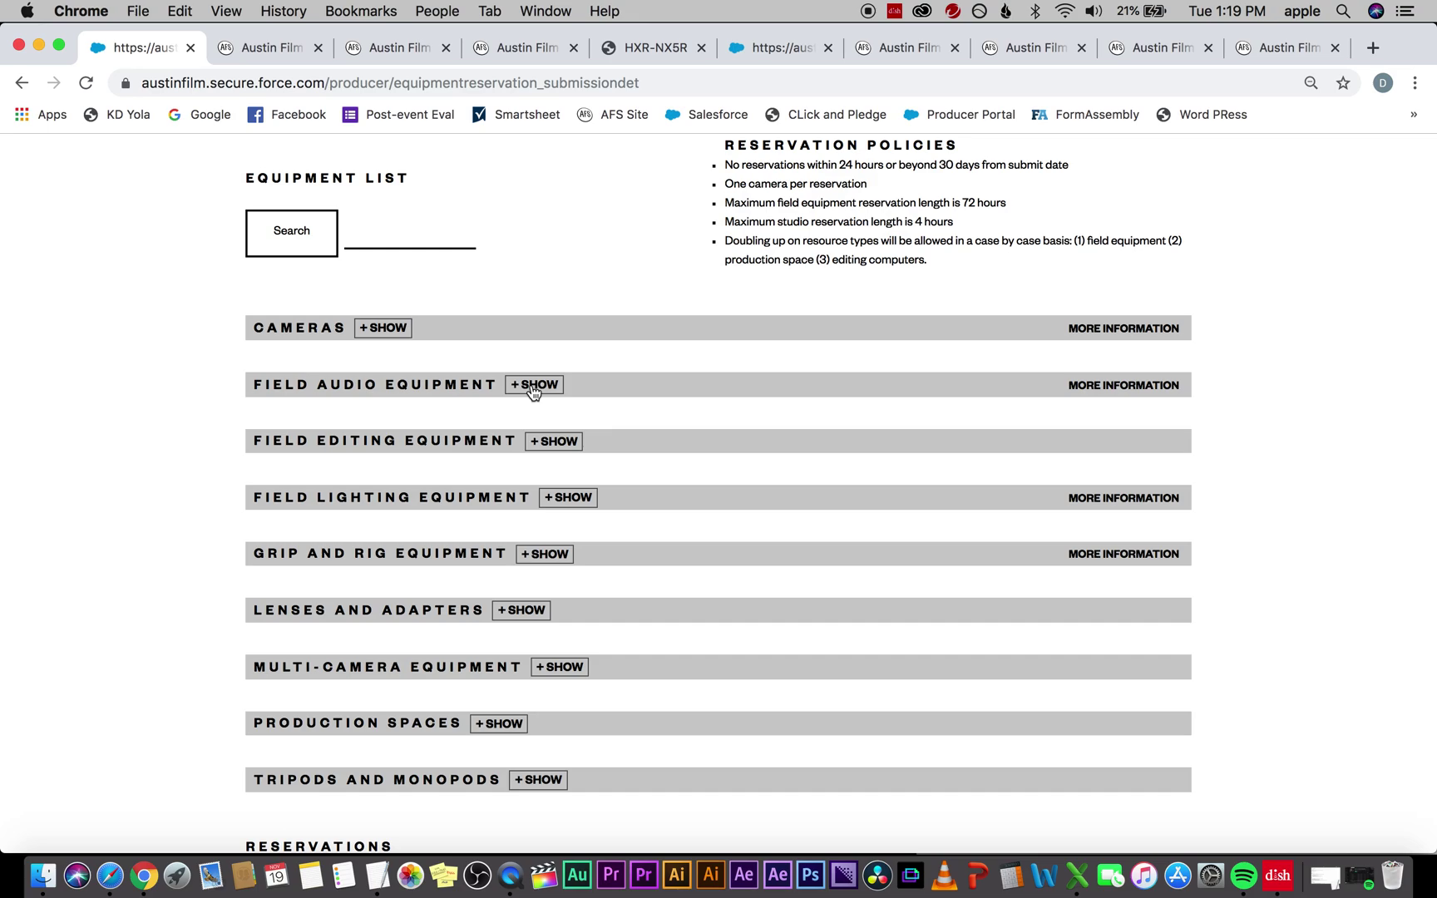
pyautogui.scroll(-2, 533, 389)
pyautogui.click(554, 379)
pyautogui.click(553, 379)
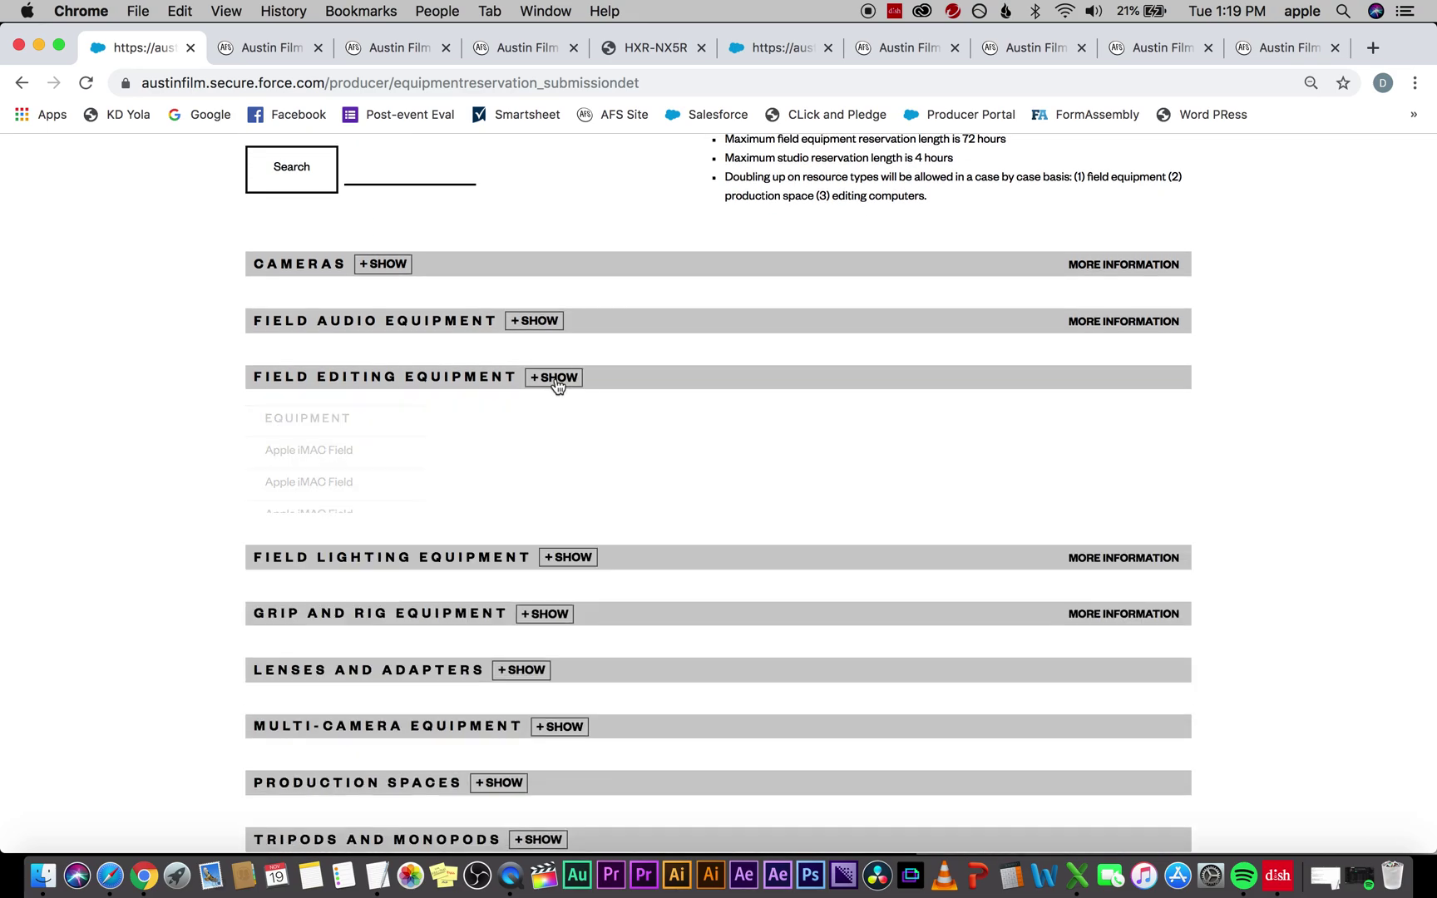
# Step: Expand the field lighting equipment list, include the ARRI 4 Light Kit and check its availability in the reservations list
pyautogui.click(561, 434)
pyautogui.scroll(-6, 670, 437)
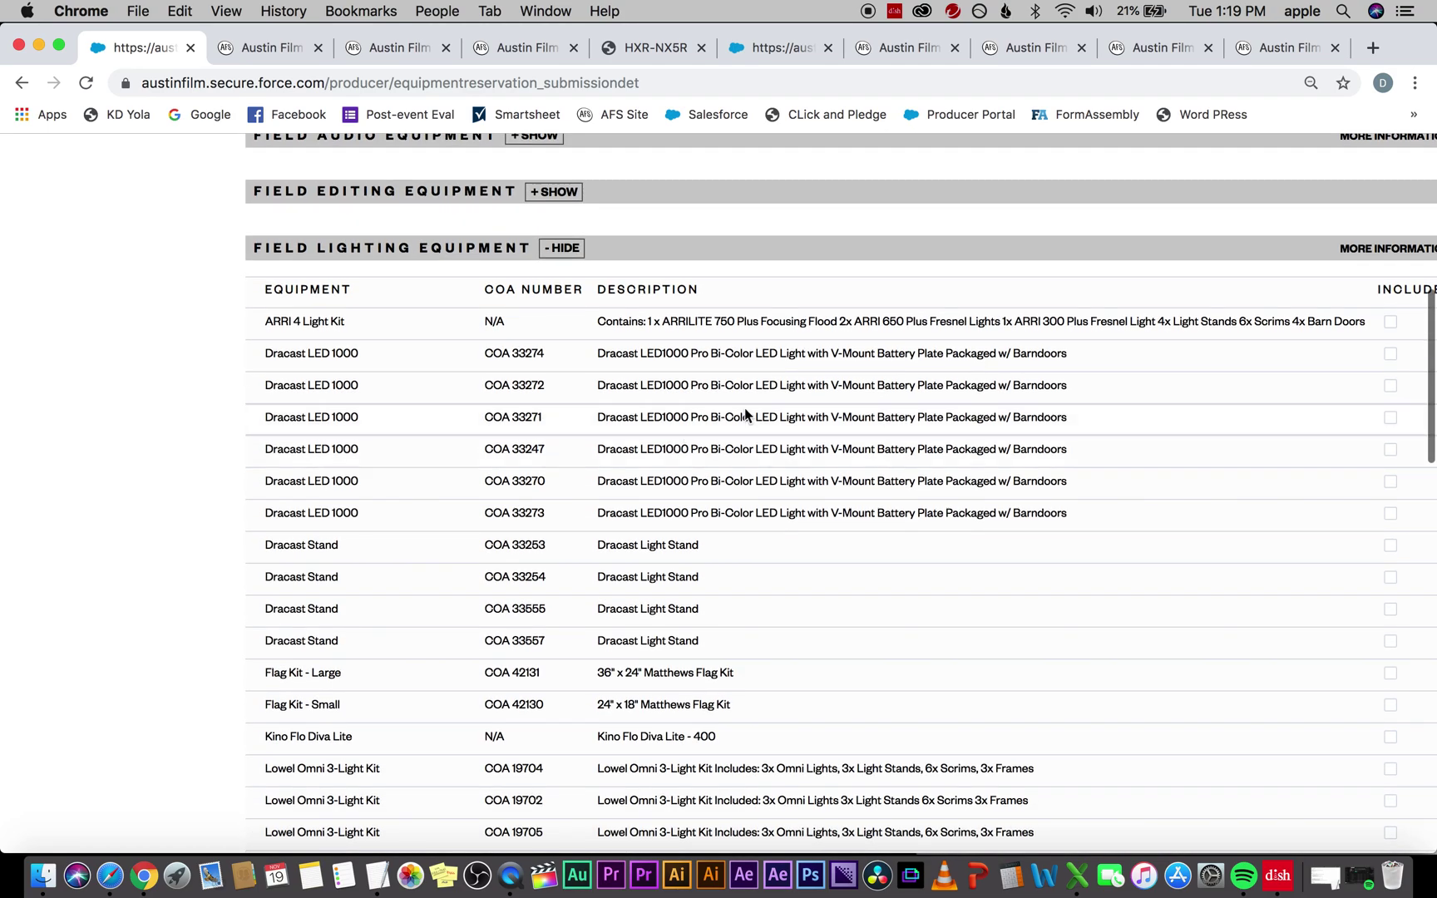
pyautogui.scroll(-3, 842, 413)
pyautogui.scroll(3, 842, 413)
pyautogui.scroll(1, 842, 413)
pyautogui.hscroll(1, 842, 413)
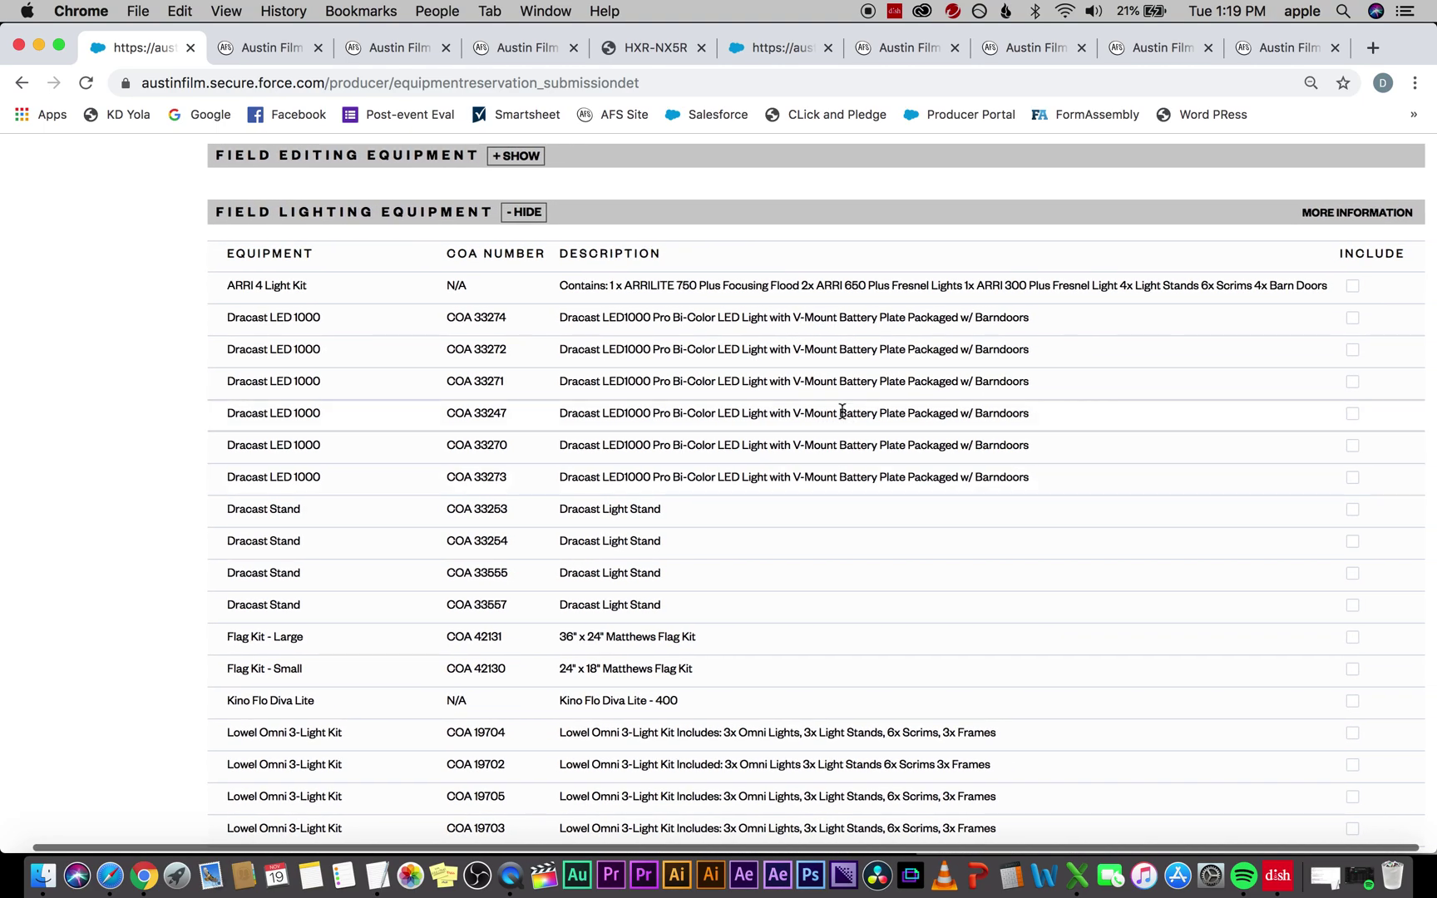
pyautogui.click(1358, 287)
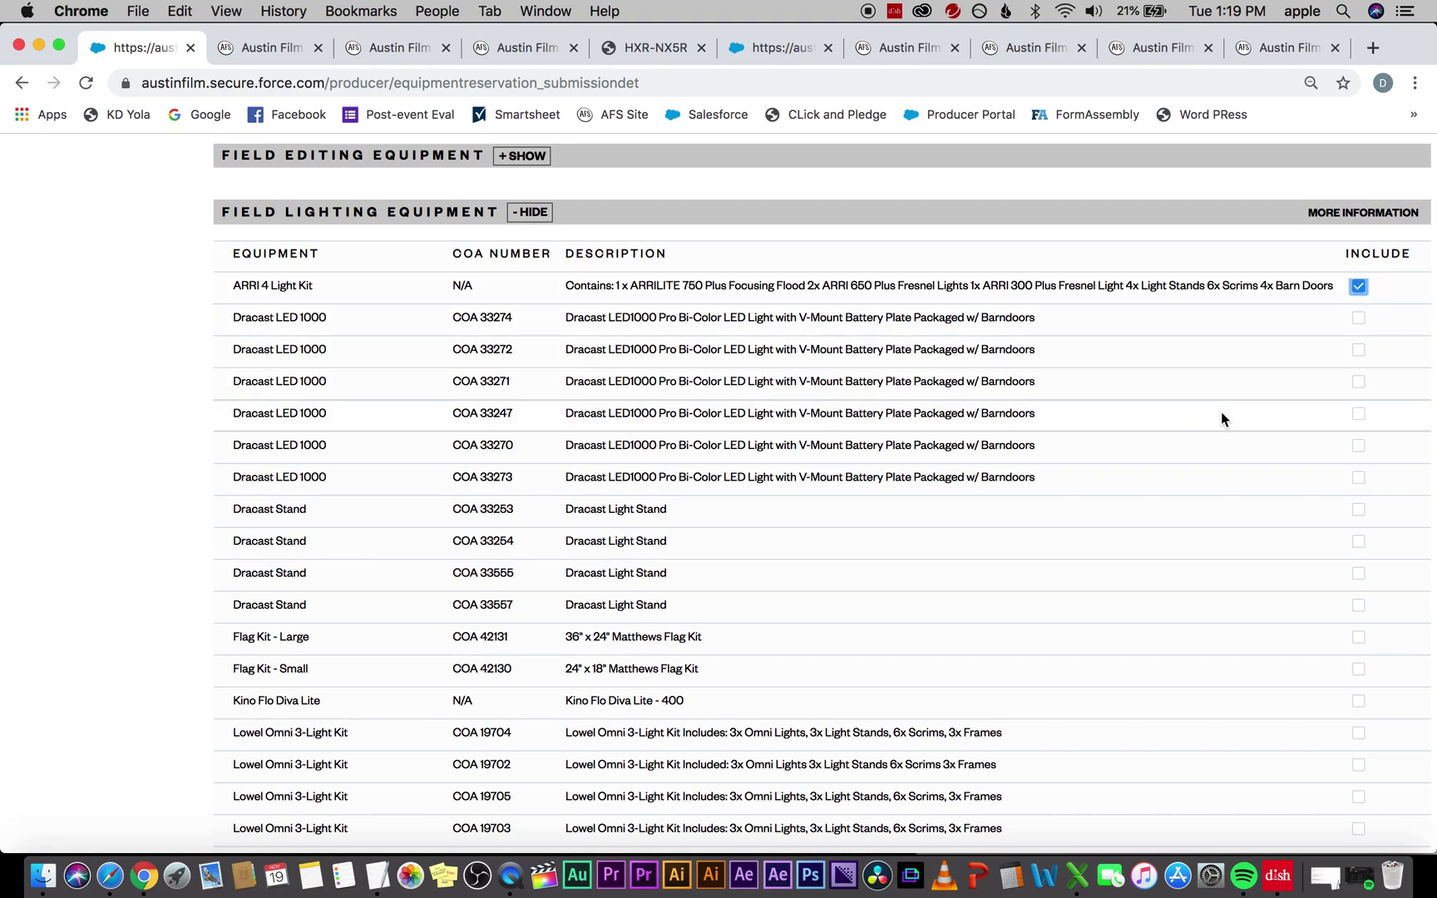
pyautogui.scroll(-20, 1219, 411)
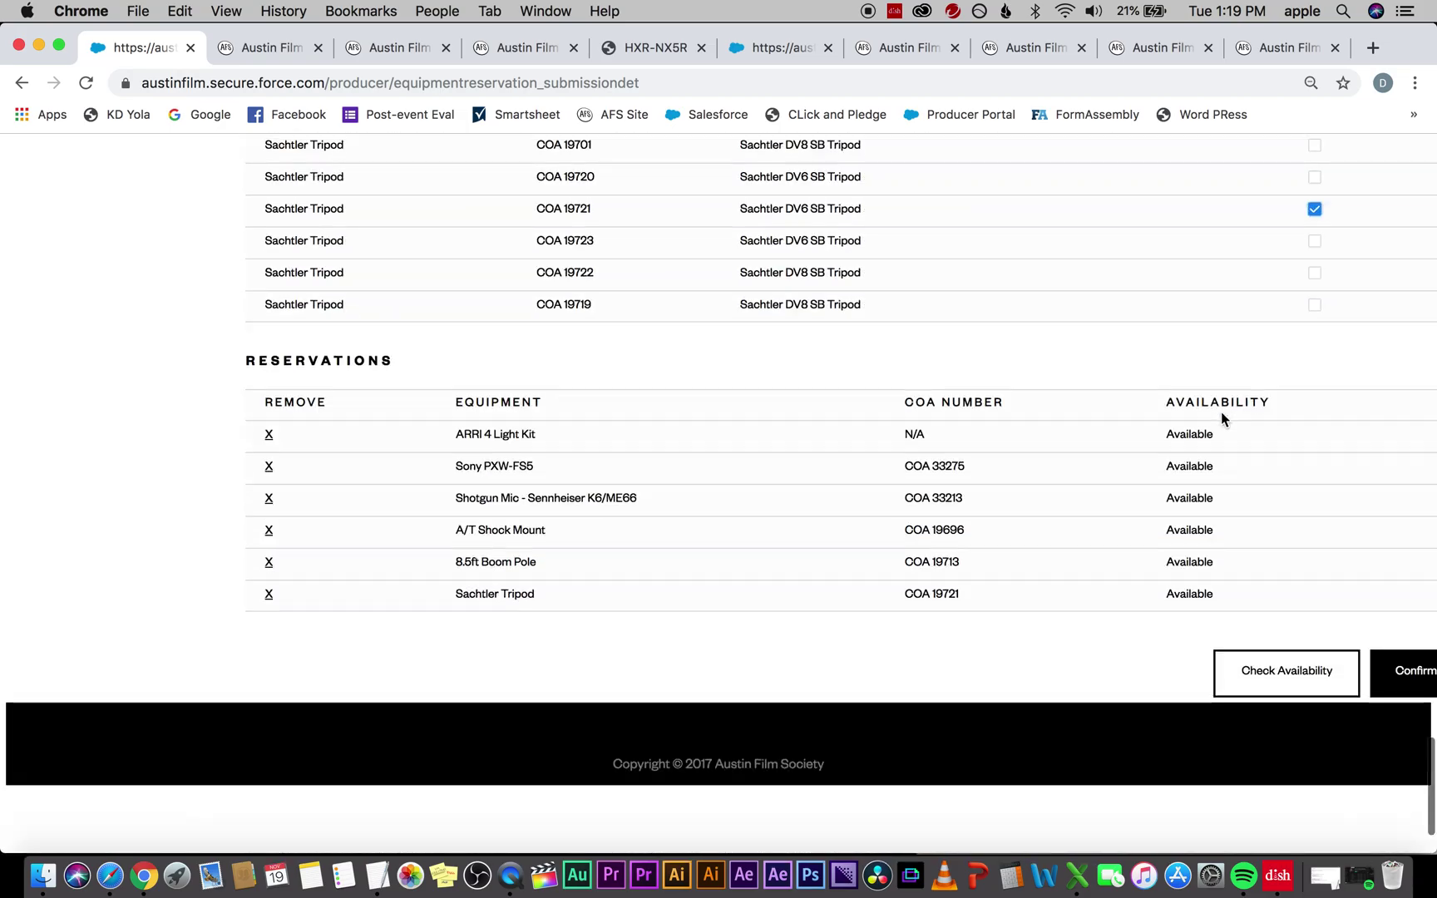
# Step: Collapse the field audio list and include the small flag kit COA 42130 from the field lighting equipment
pyautogui.scroll(2, 1220, 411)
pyautogui.scroll(10, 918, 617)
pyautogui.scroll(15, 918, 617)
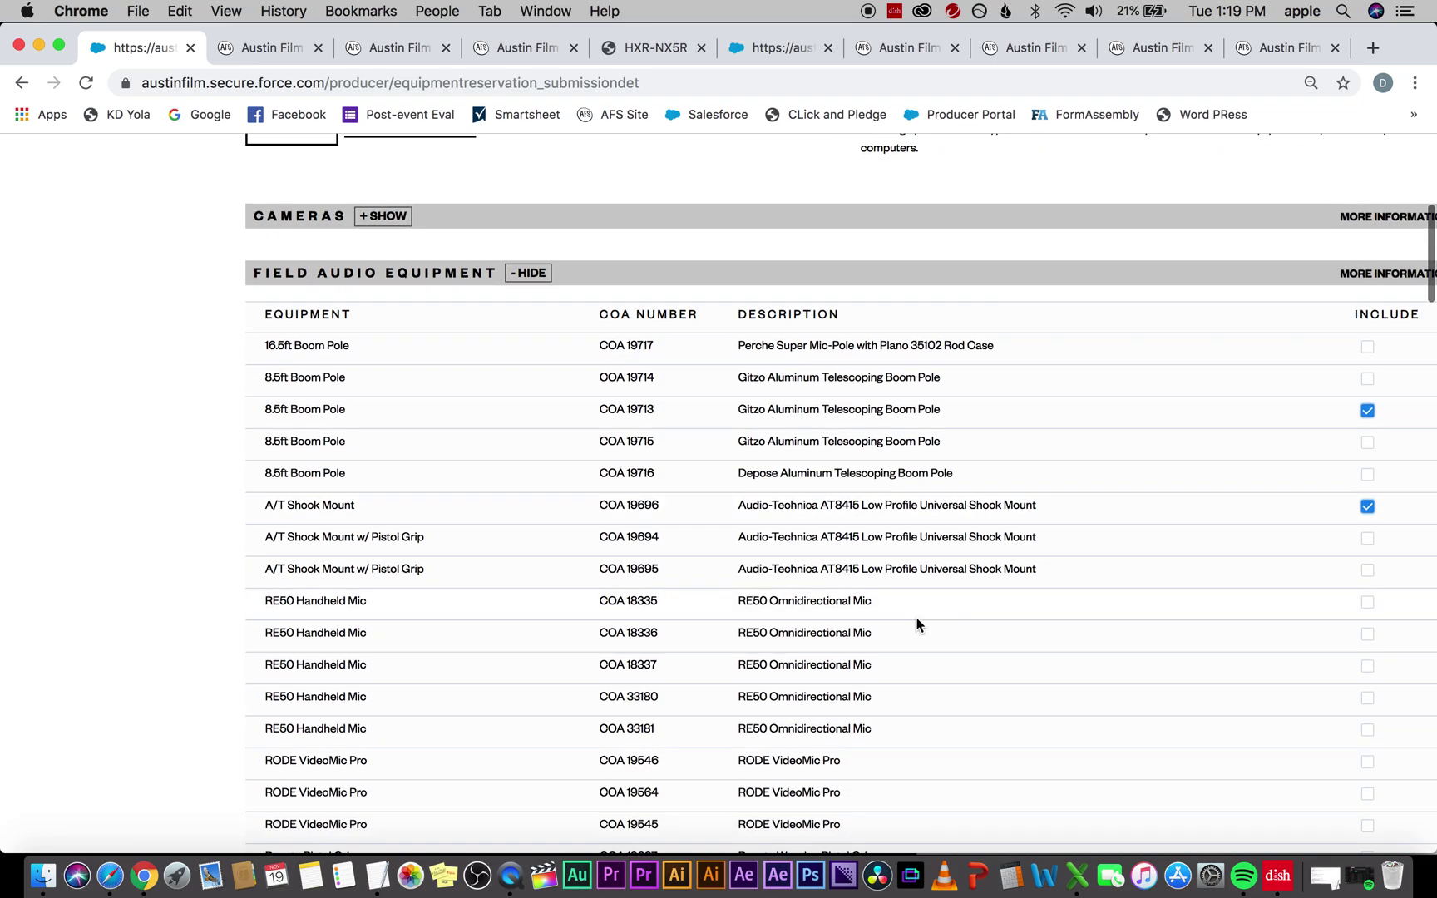
pyautogui.click(530, 273)
pyautogui.scroll(-5, 553, 417)
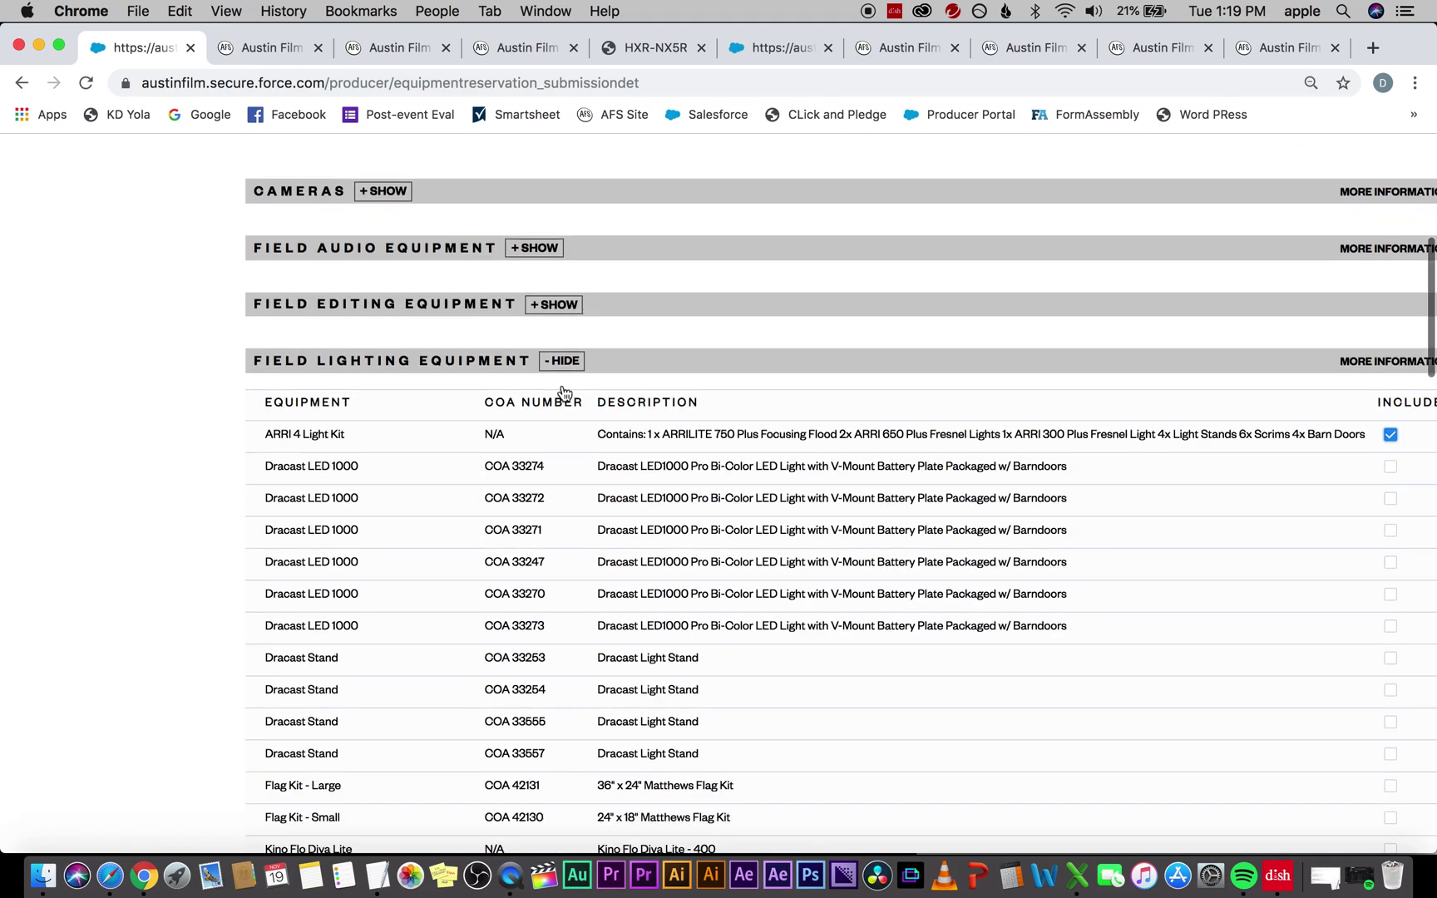
pyautogui.hscroll(1, 557, 408)
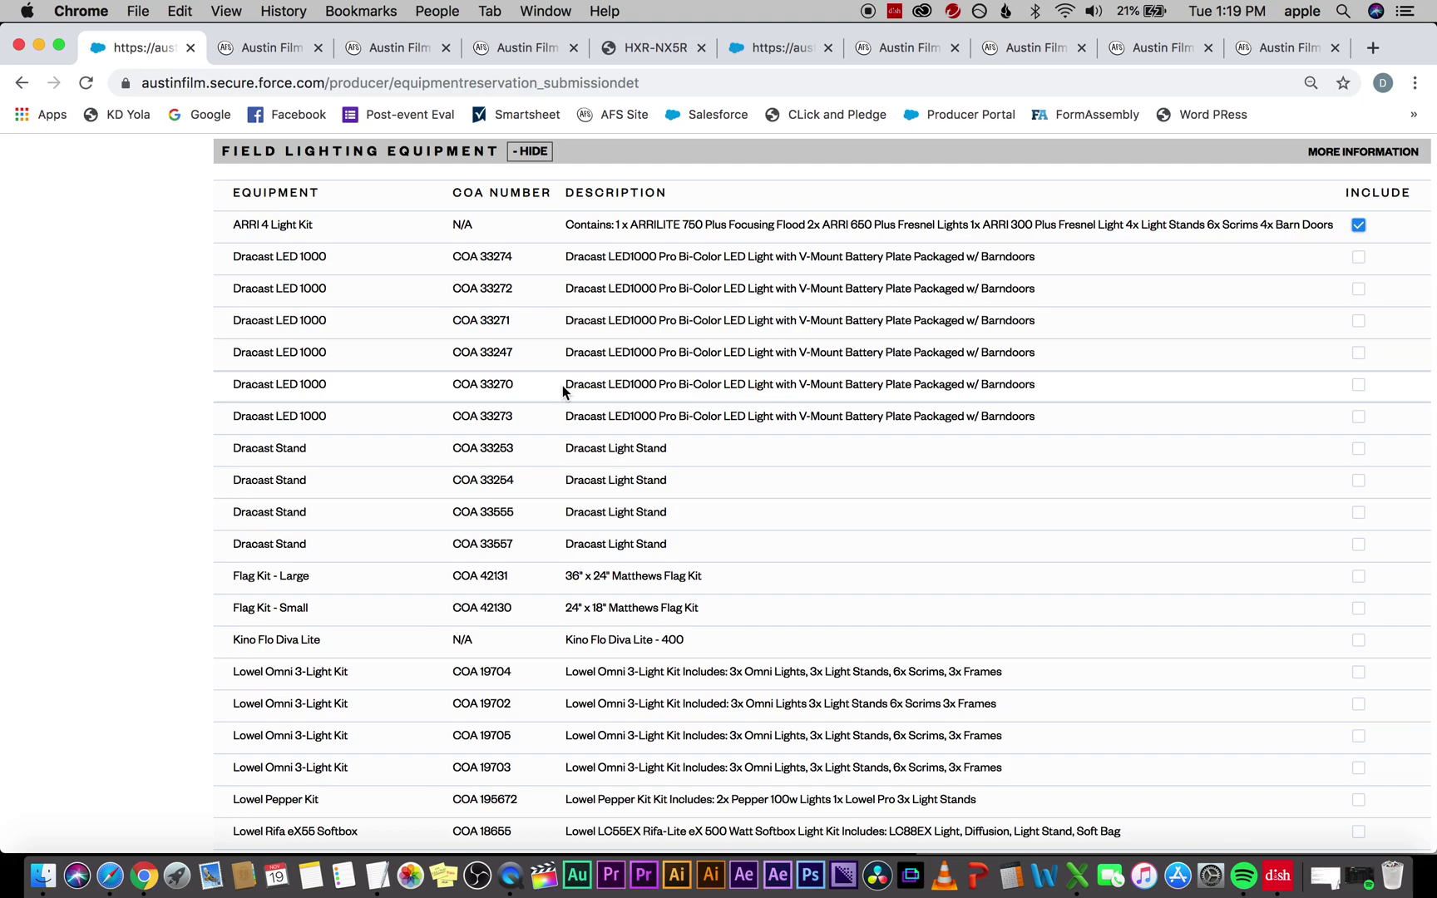
pyautogui.scroll(-5, 708, 457)
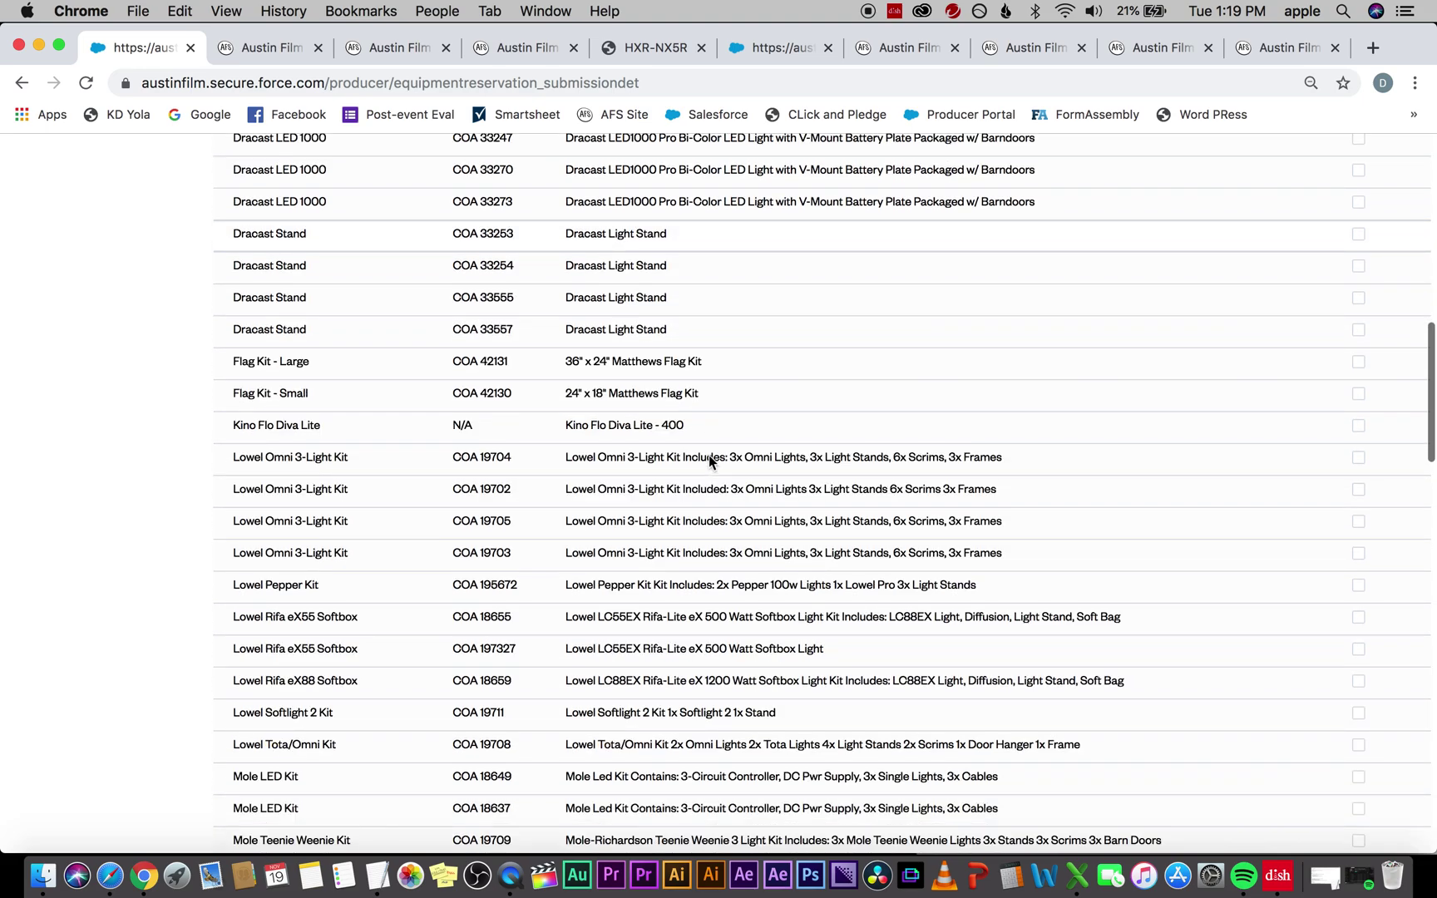
pyautogui.click(1358, 394)
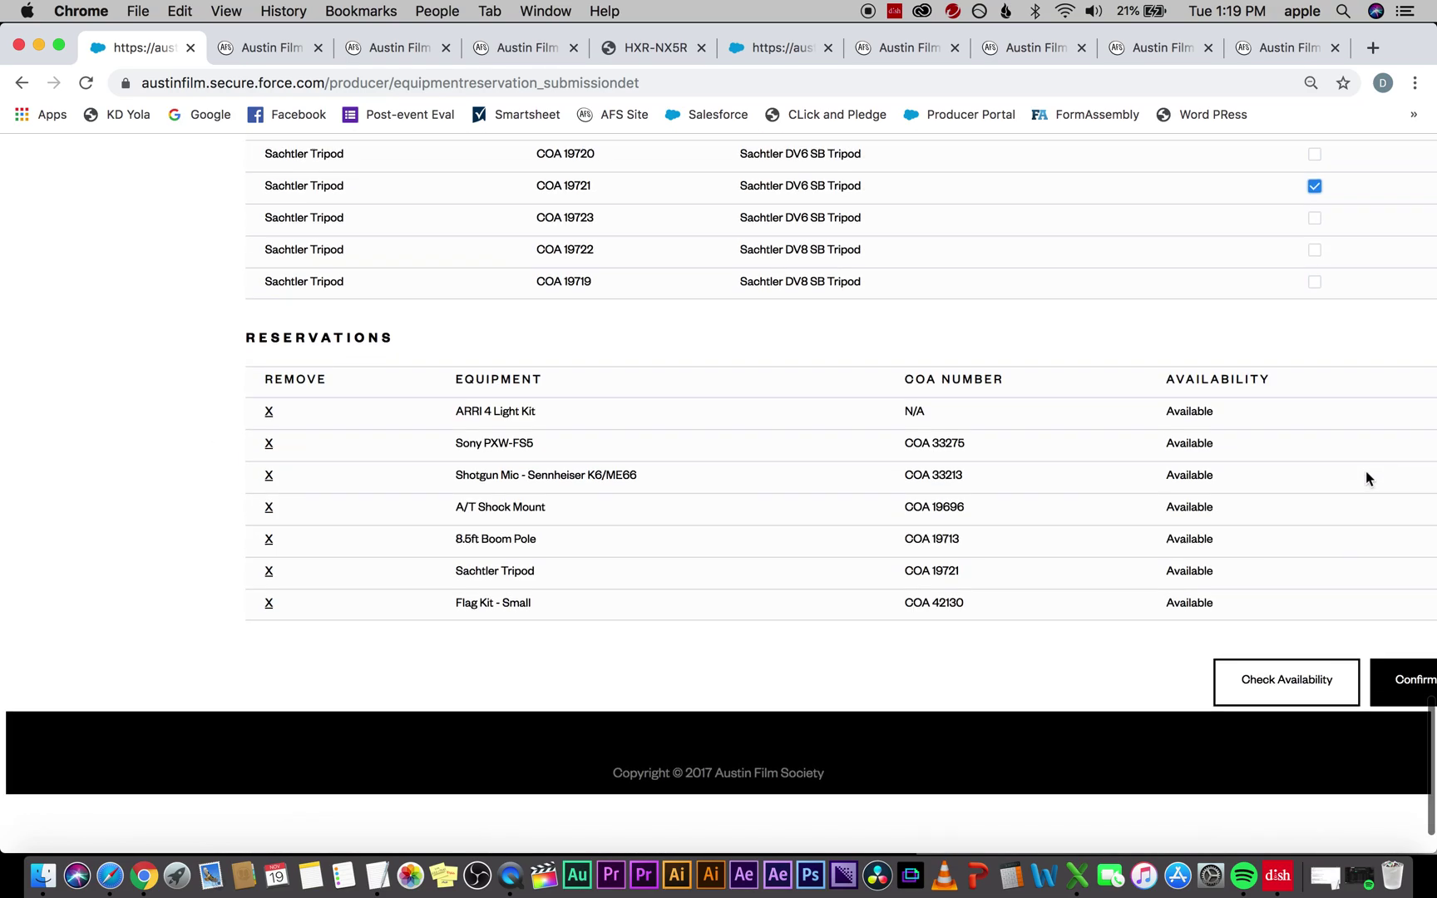
# Step: Switch from the field lighting list to grip and rig equipment, include the C-Stand COA 19707 and check its availability
pyautogui.scroll(20, 1365, 474)
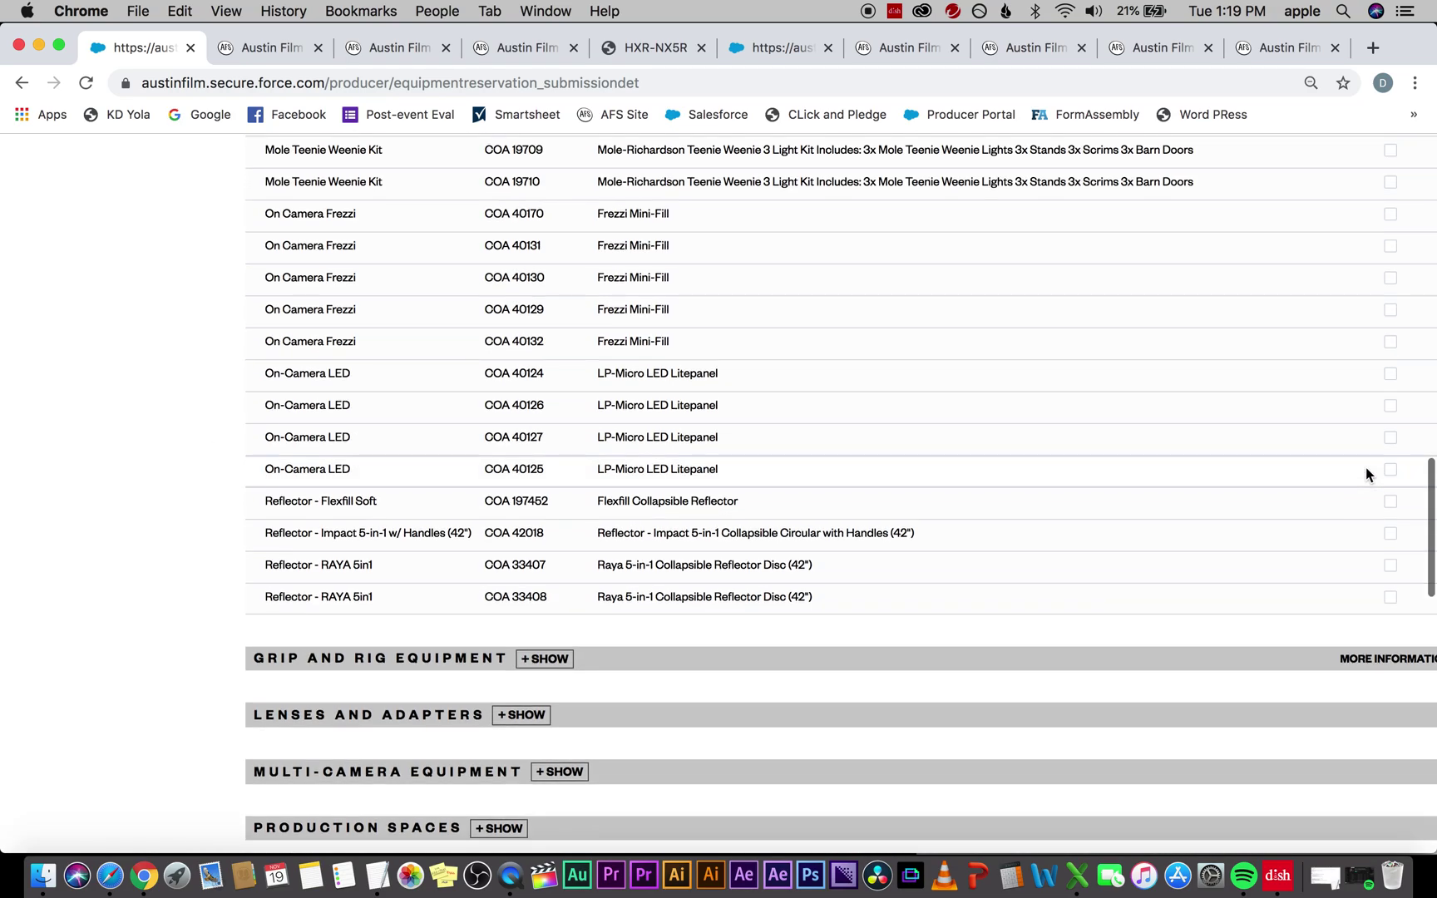
pyautogui.scroll(6, 1283, 519)
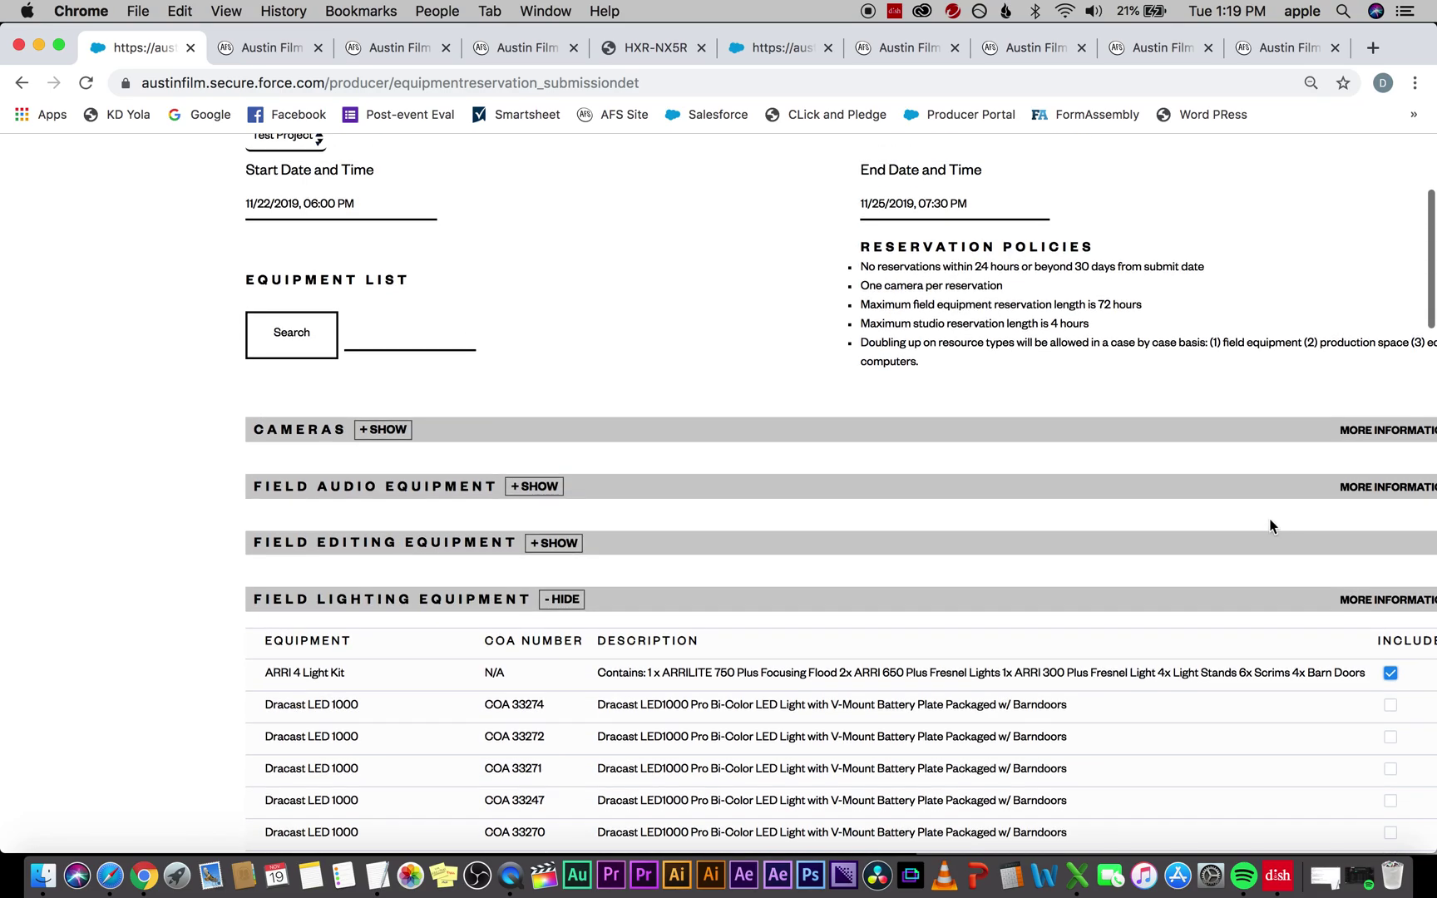
pyautogui.click(571, 599)
pyautogui.scroll(-5, 650, 507)
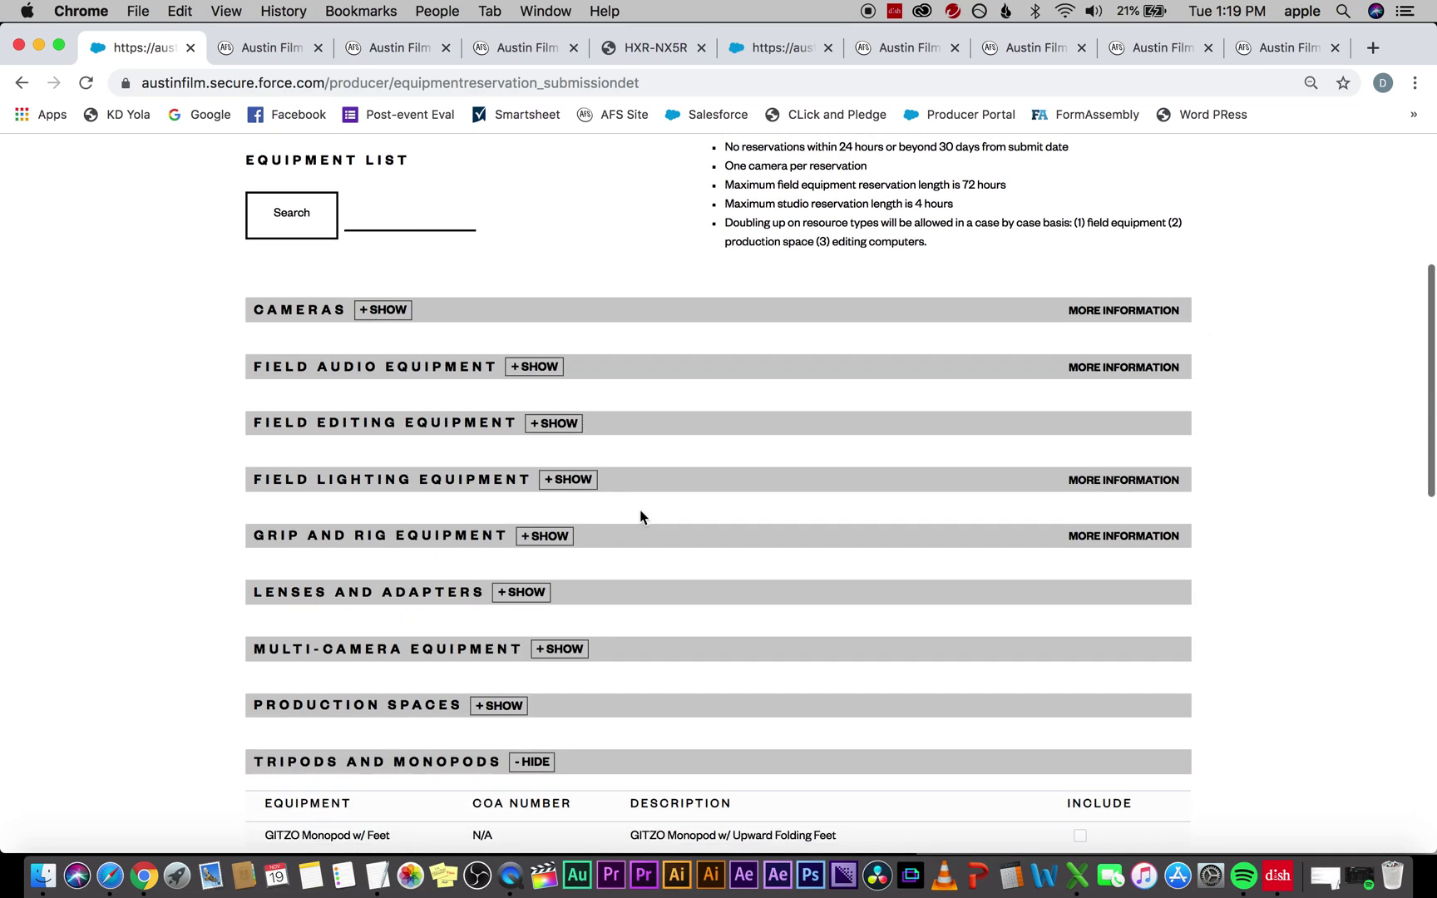
pyautogui.click(556, 445)
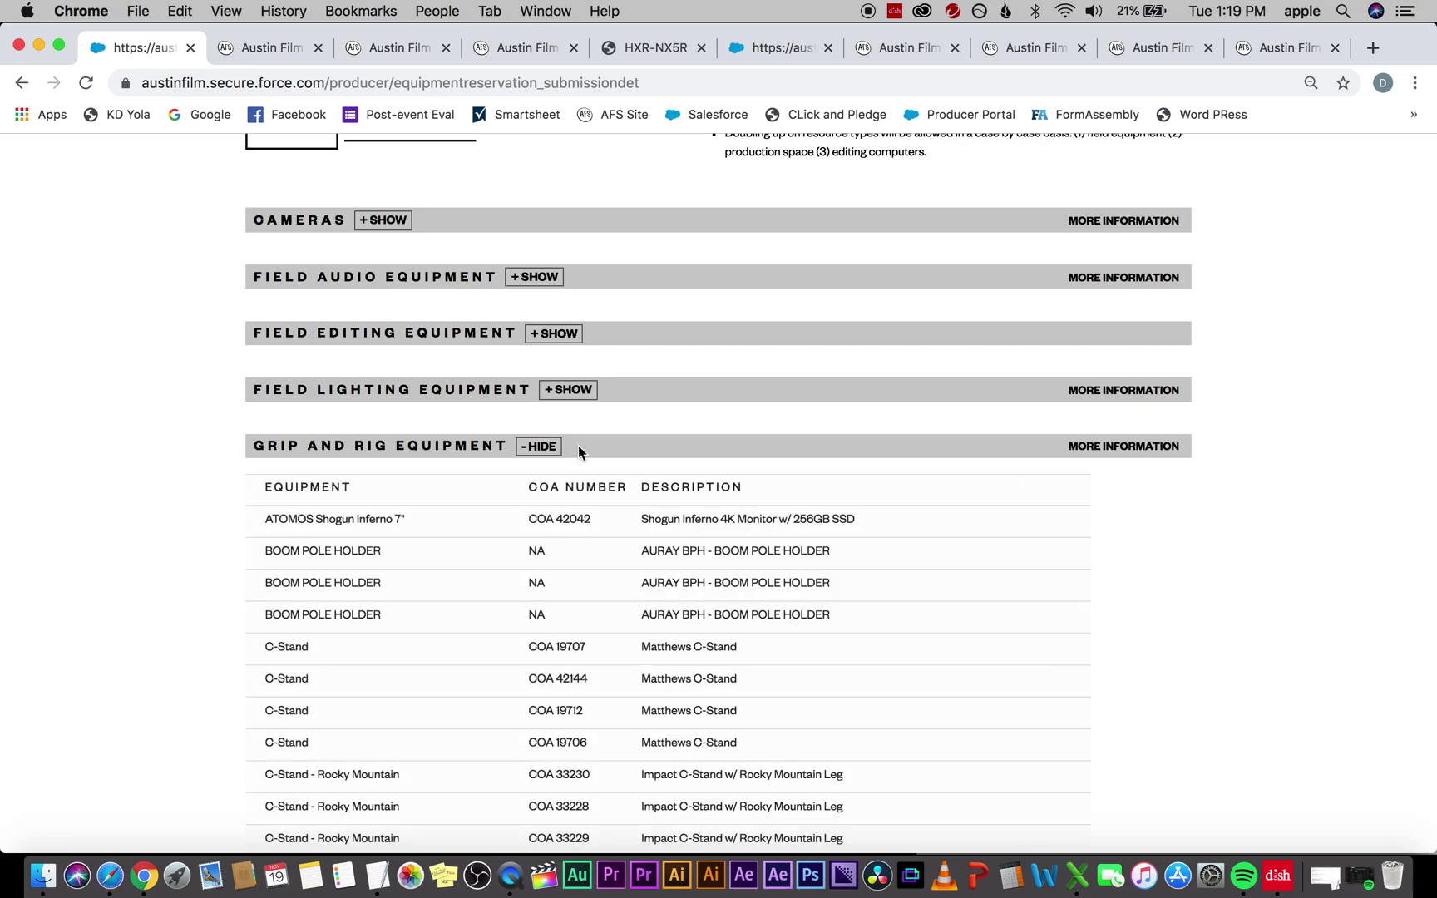
pyautogui.scroll(-4, 699, 478)
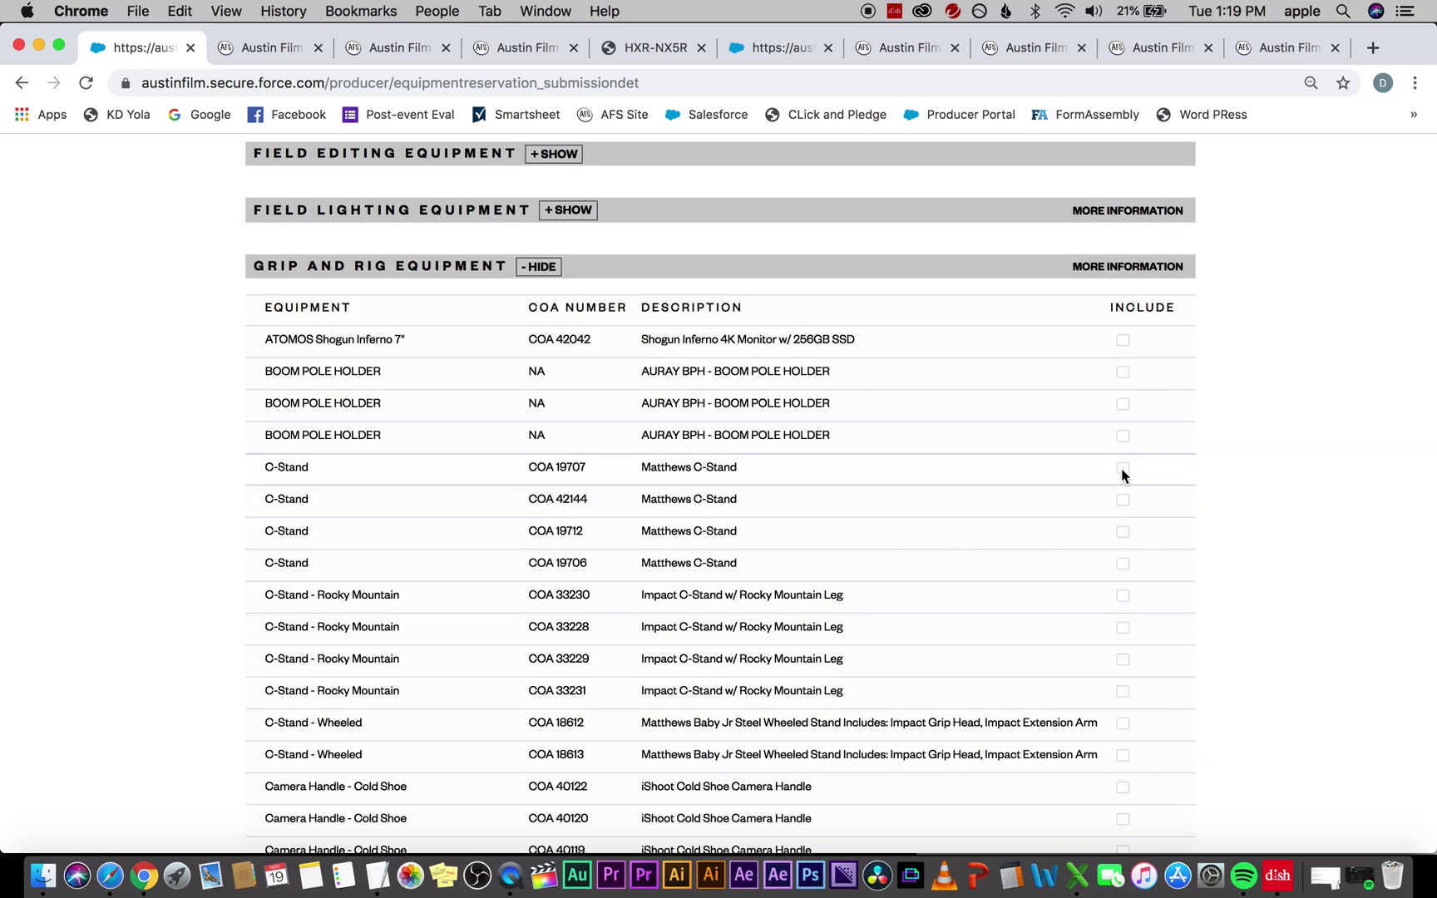
pyautogui.click(1122, 470)
pyautogui.scroll(-20, 1121, 469)
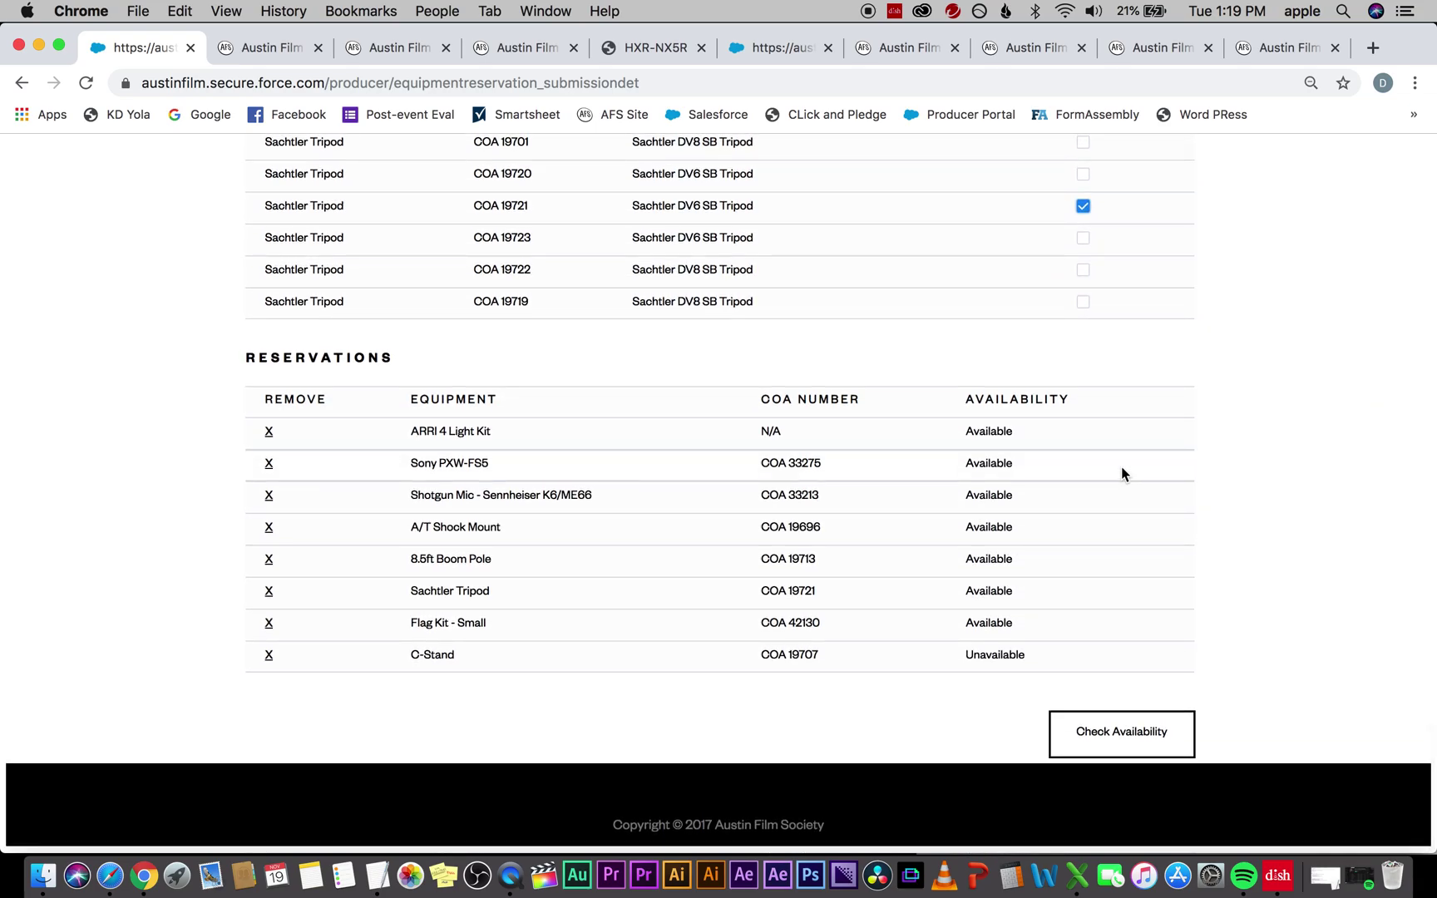
# Step: Include the C-Stands COA 42144, COA 19712 and COA 19706 as alternatives and check their availability
pyautogui.scroll(15, 808, 644)
pyautogui.scroll(7, 807, 644)
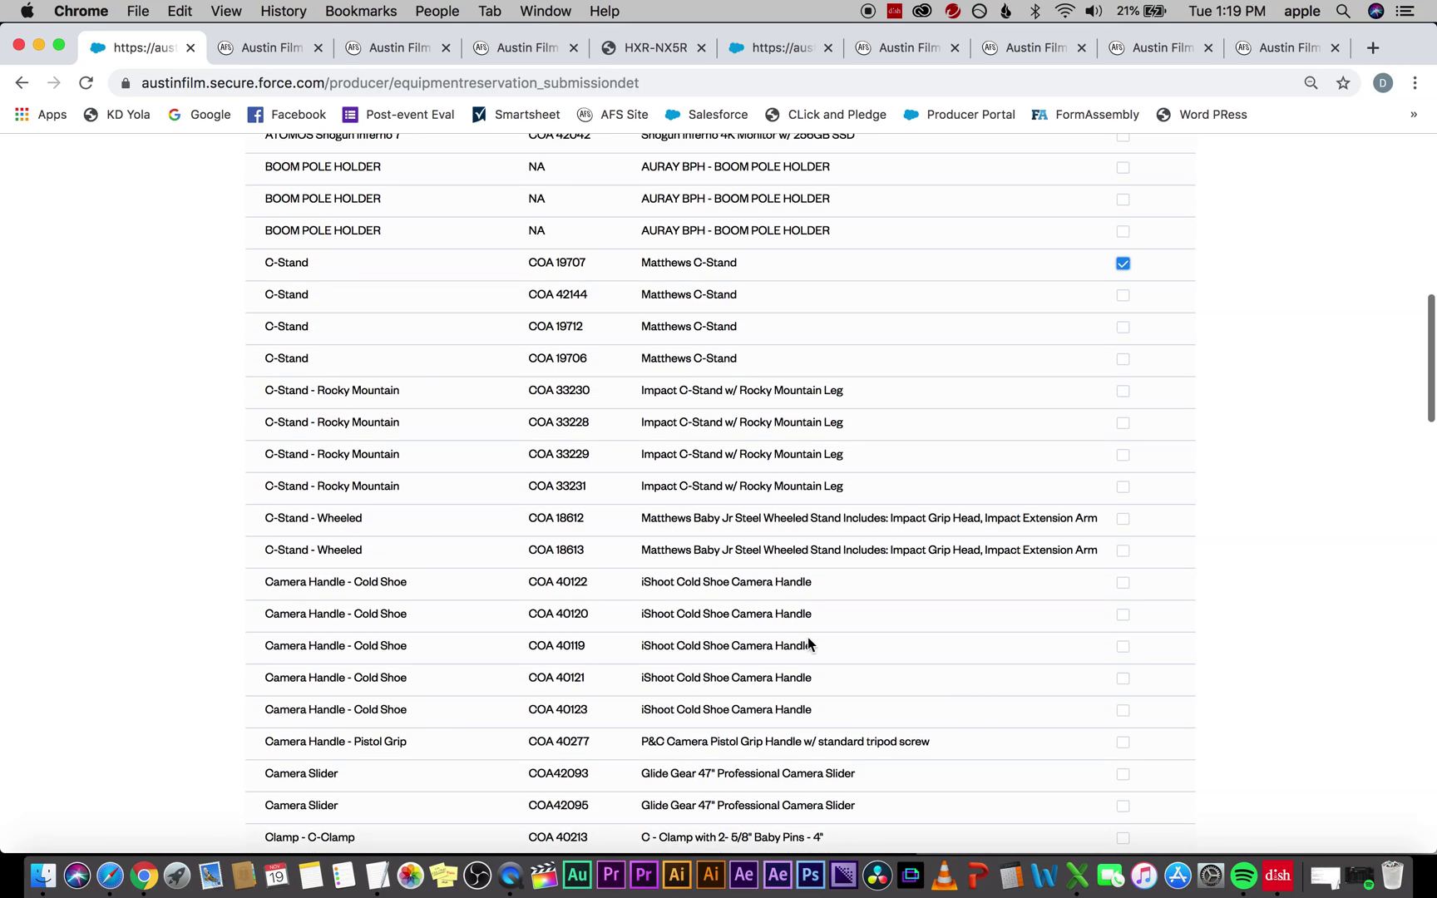
pyautogui.scroll(-3, 808, 644)
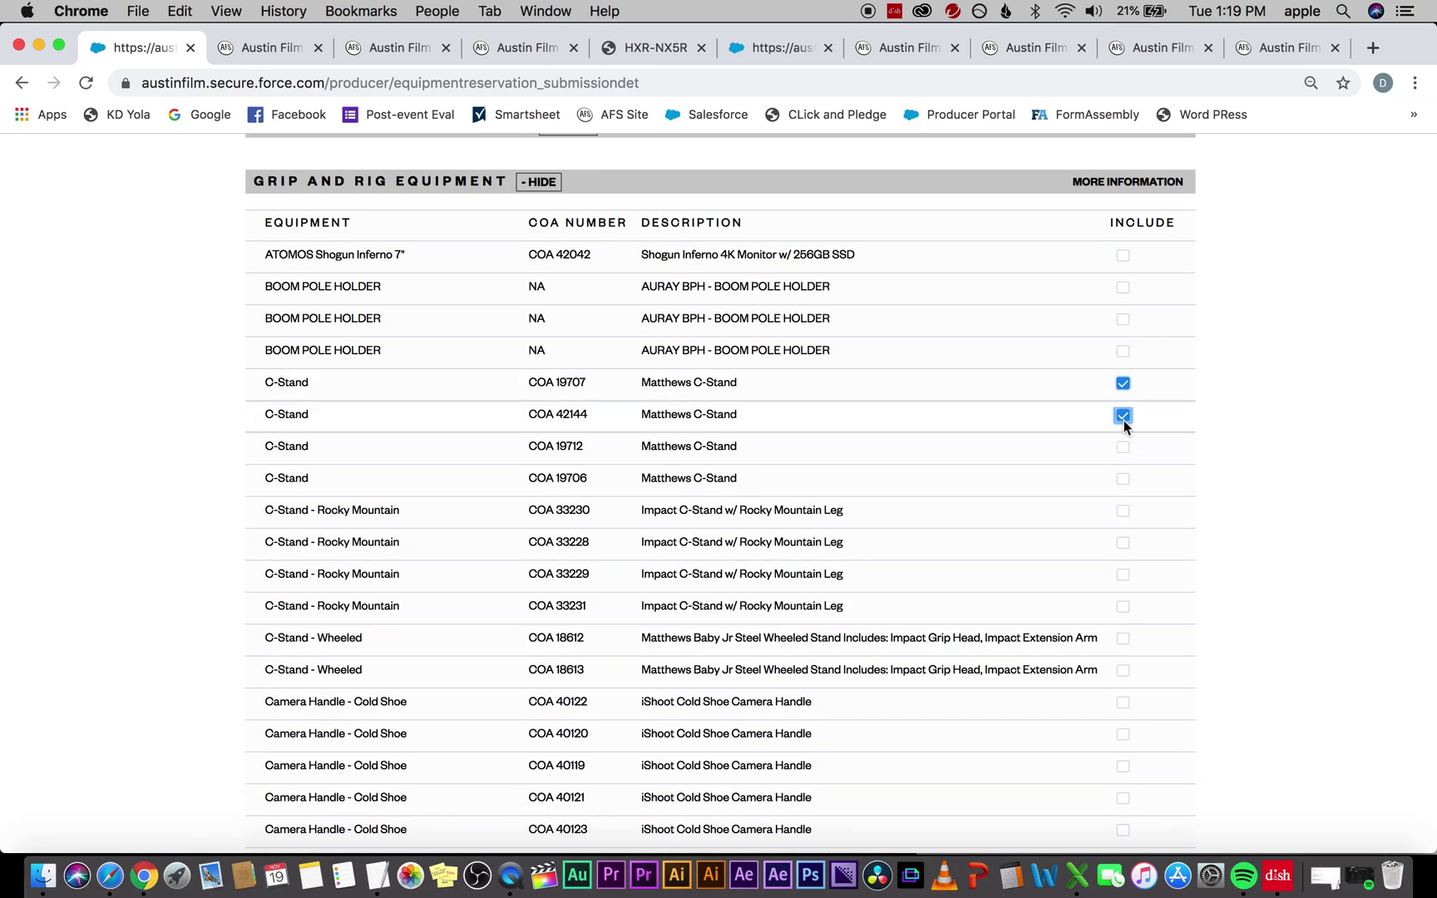
pyautogui.click(1123, 447)
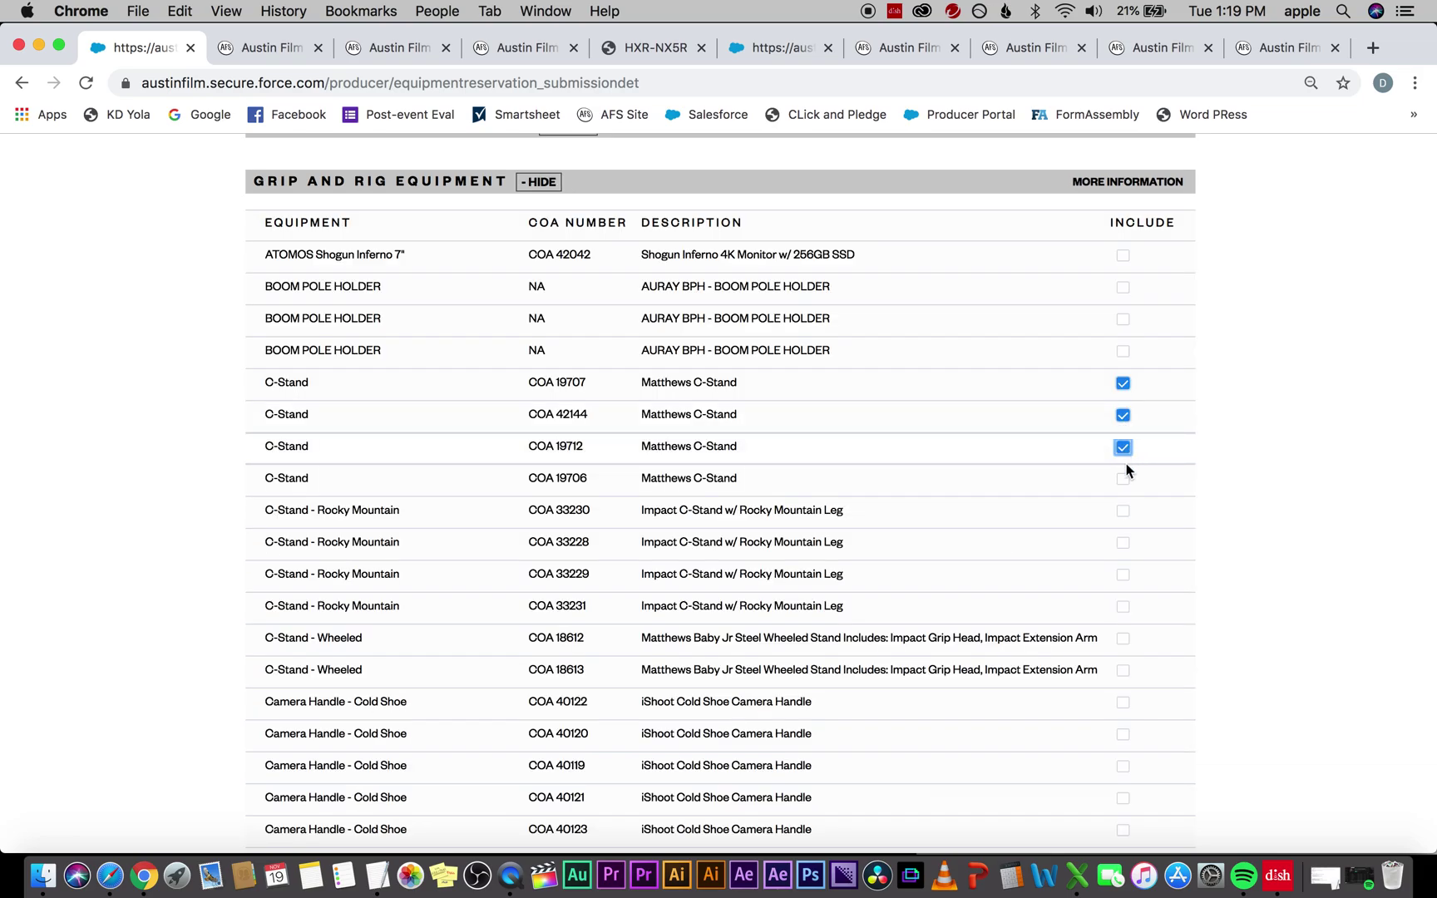
pyautogui.click(1123, 479)
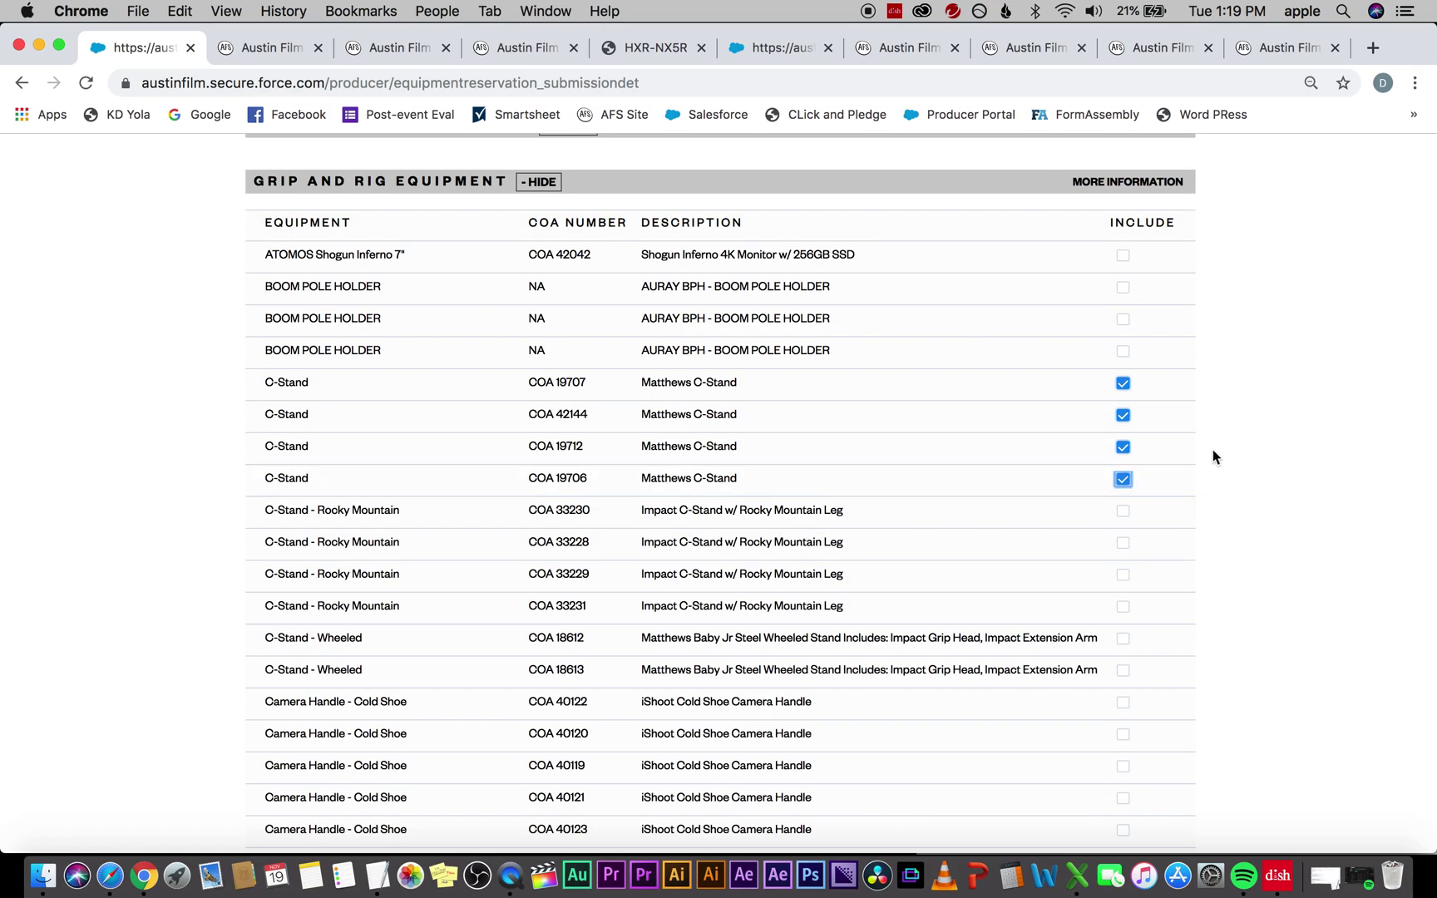
pyautogui.scroll(-15, 1212, 453)
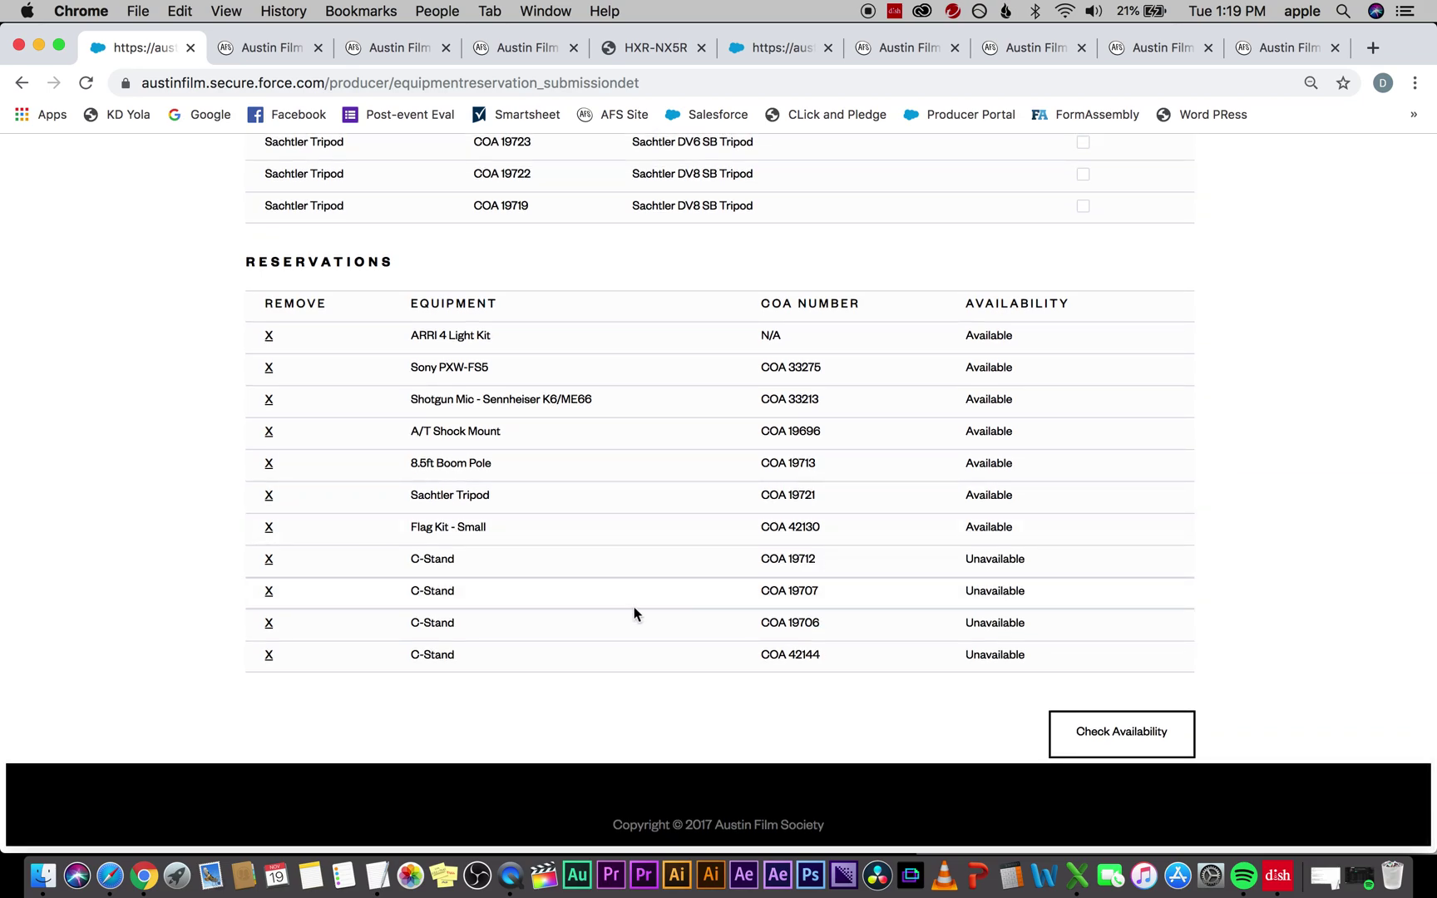
# Step: Remove the C-Stands COA 19712, COA 19707, COA 19706 and COA 42144 from the reservation
pyautogui.click(269, 560)
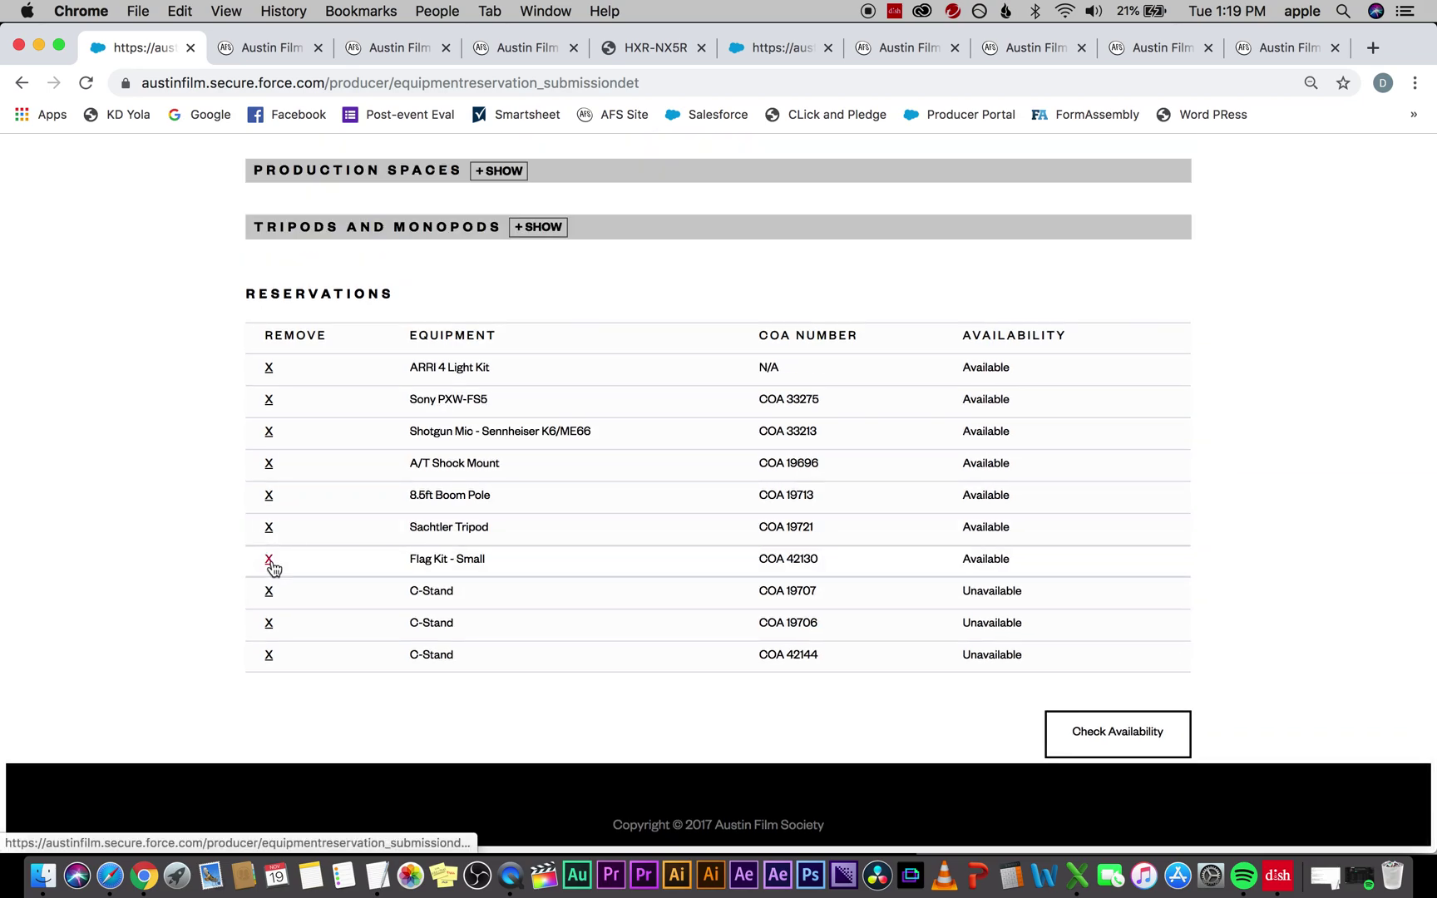
pyautogui.click(269, 590)
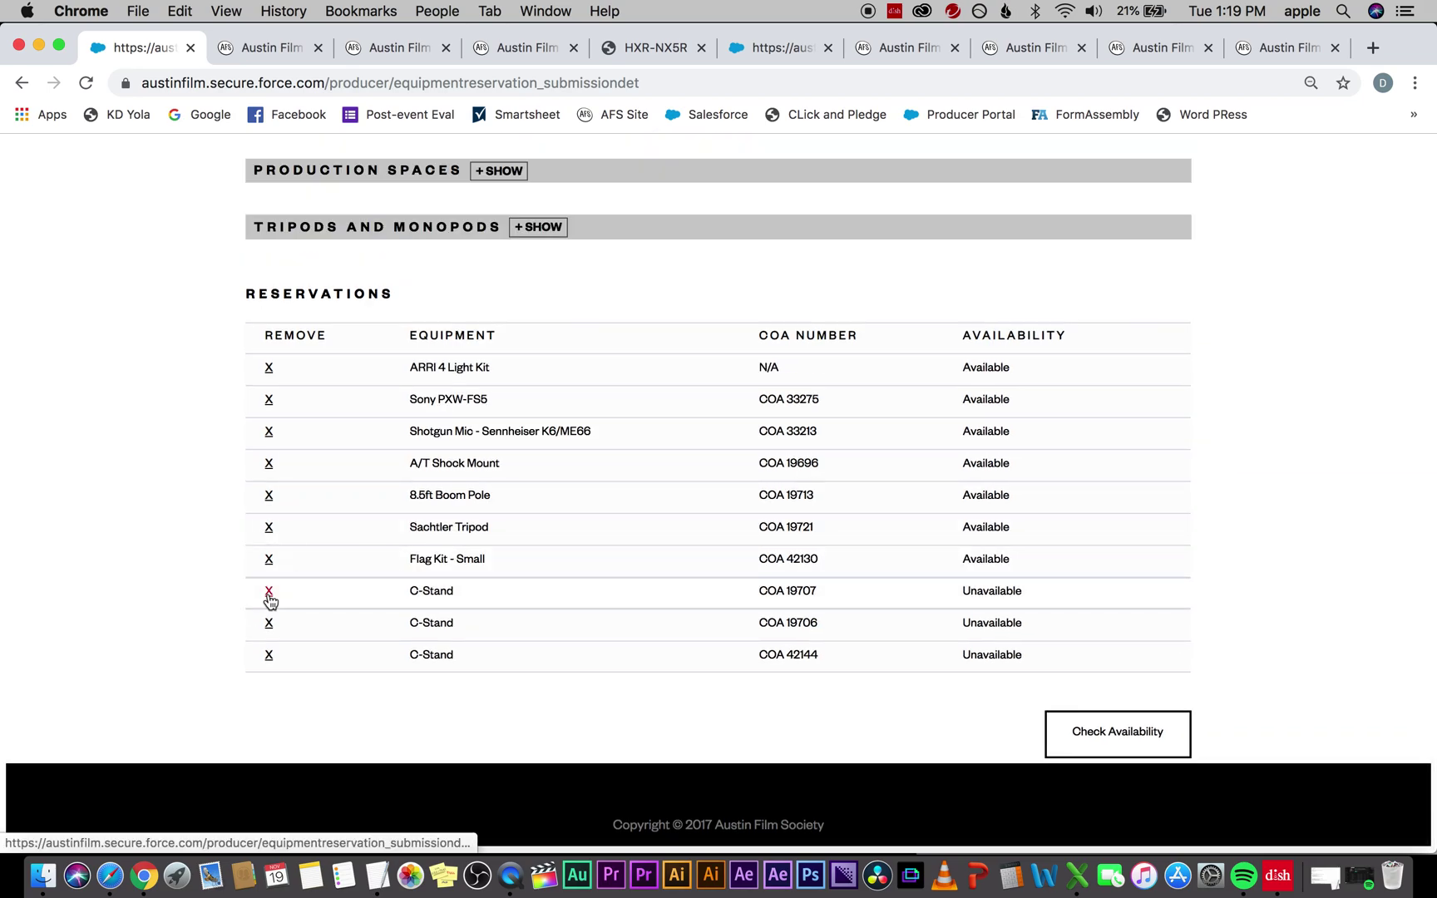
pyautogui.click(268, 626)
pyautogui.click(269, 646)
pyautogui.click(269, 656)
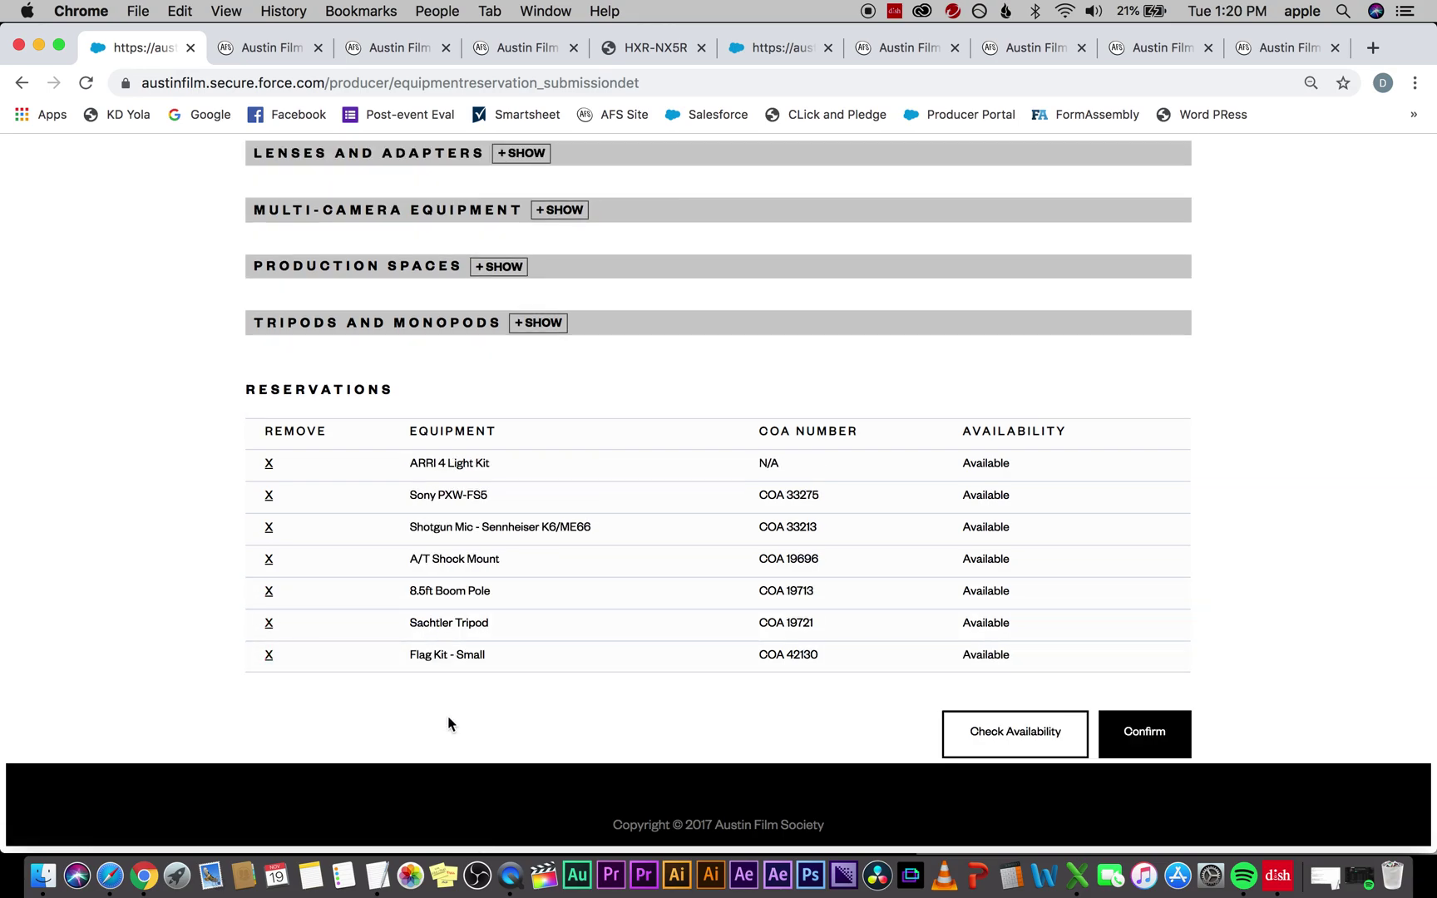
# Step: Examine the reserved items and the grip and rig equipment list, and collapse the tripods and monopods list
pyautogui.scroll(10, 449, 717)
pyautogui.scroll(-10, 448, 716)
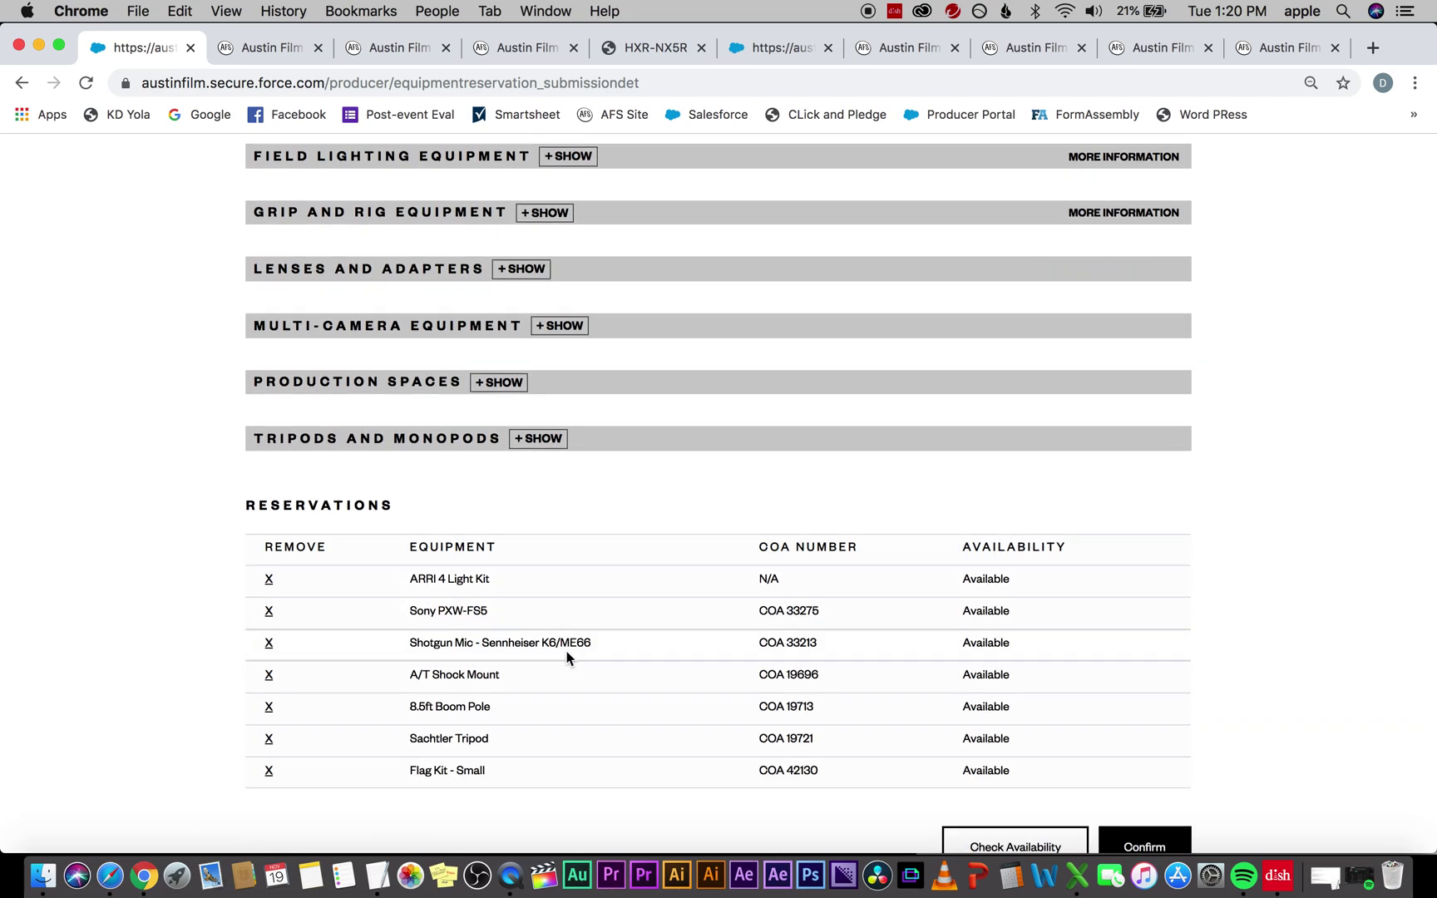
pyautogui.scroll(-3, 566, 657)
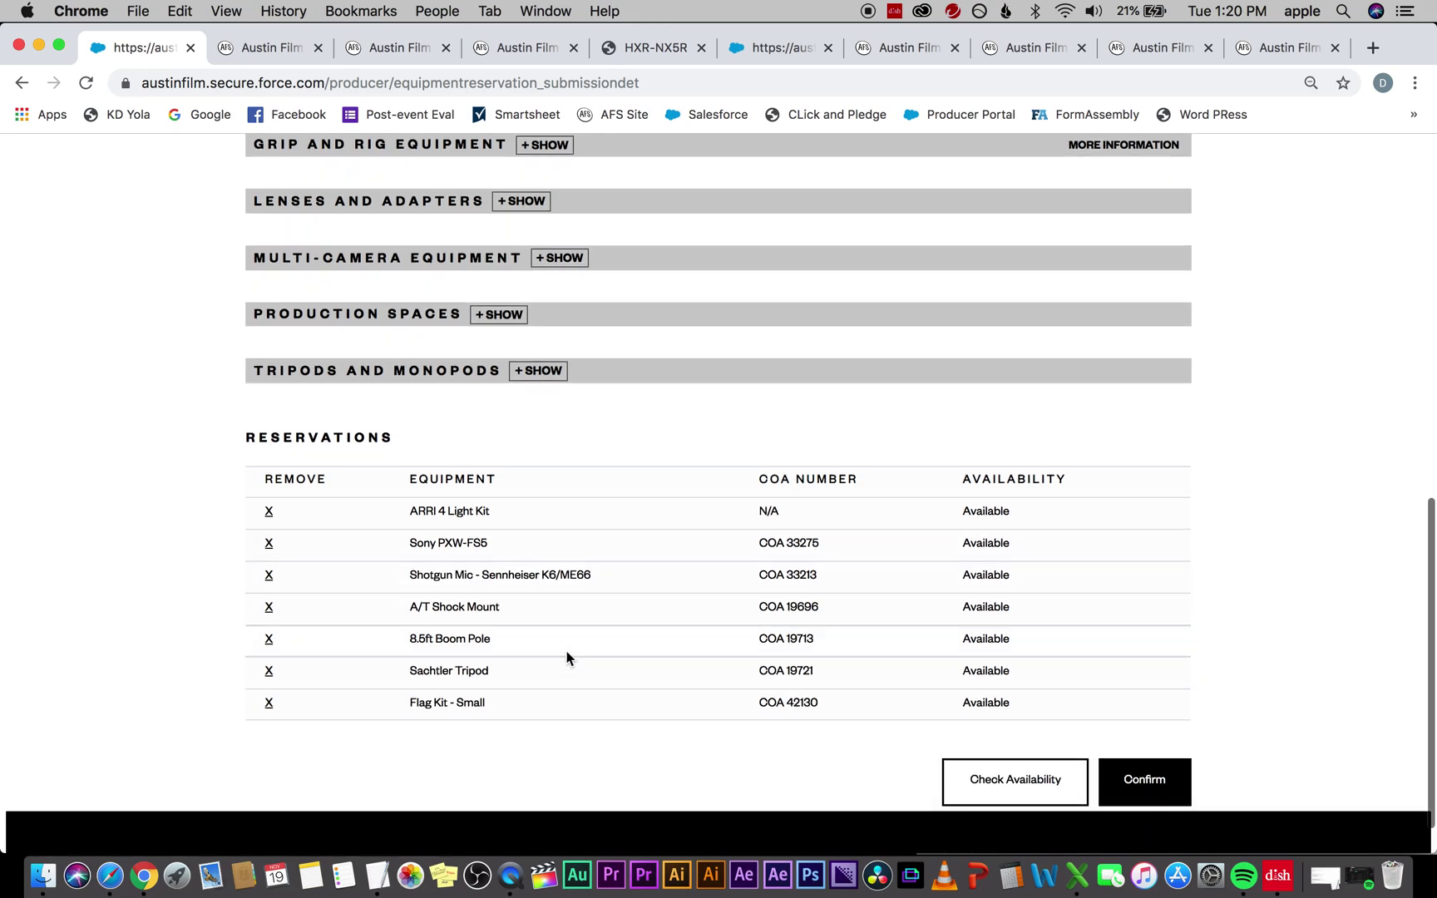
pyautogui.scroll(5, 566, 659)
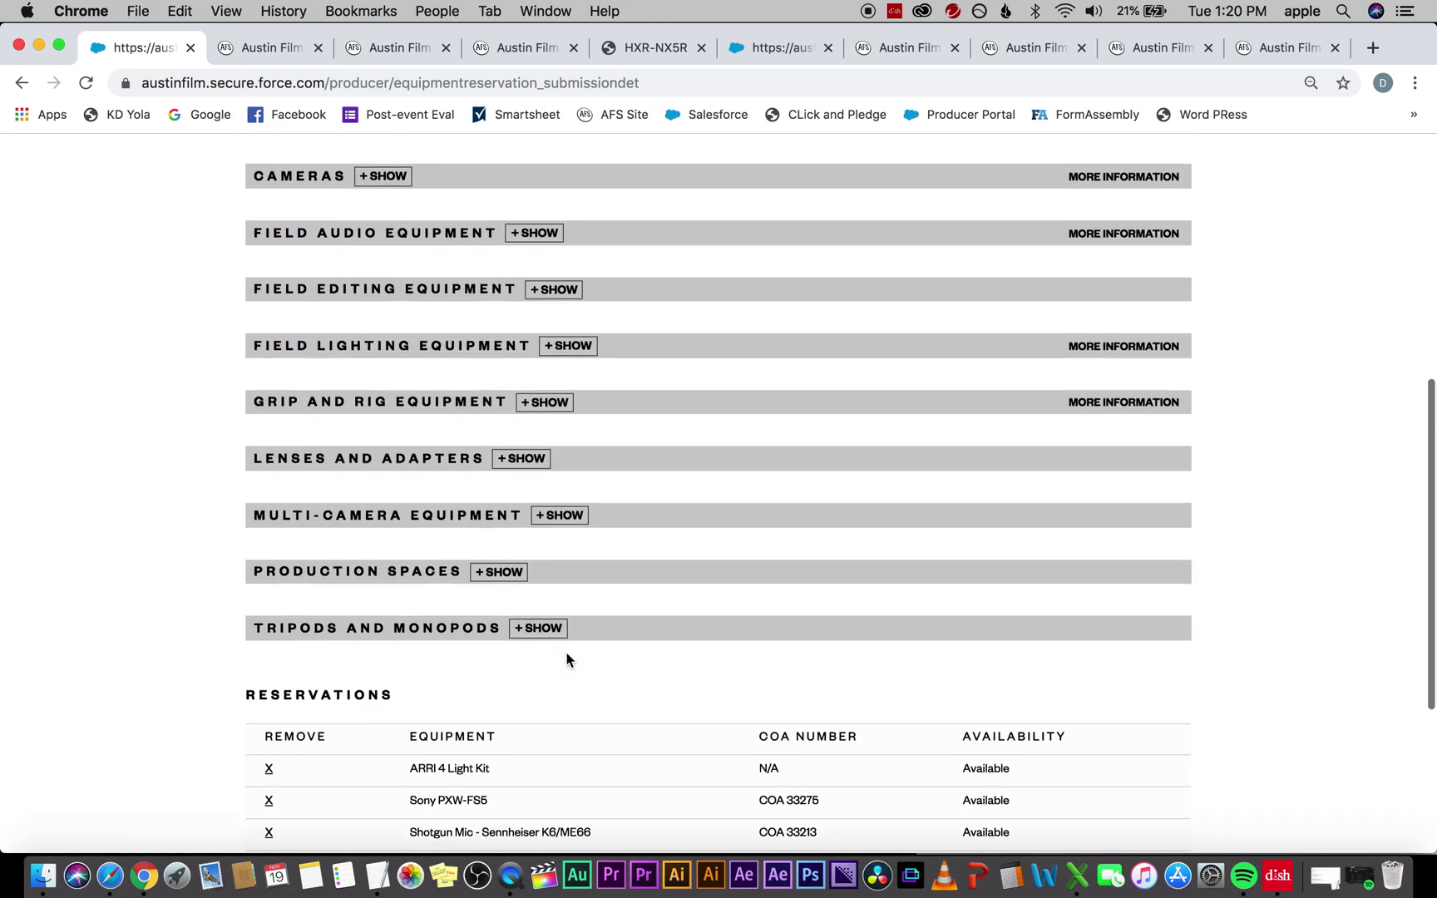
pyautogui.scroll(1, 566, 659)
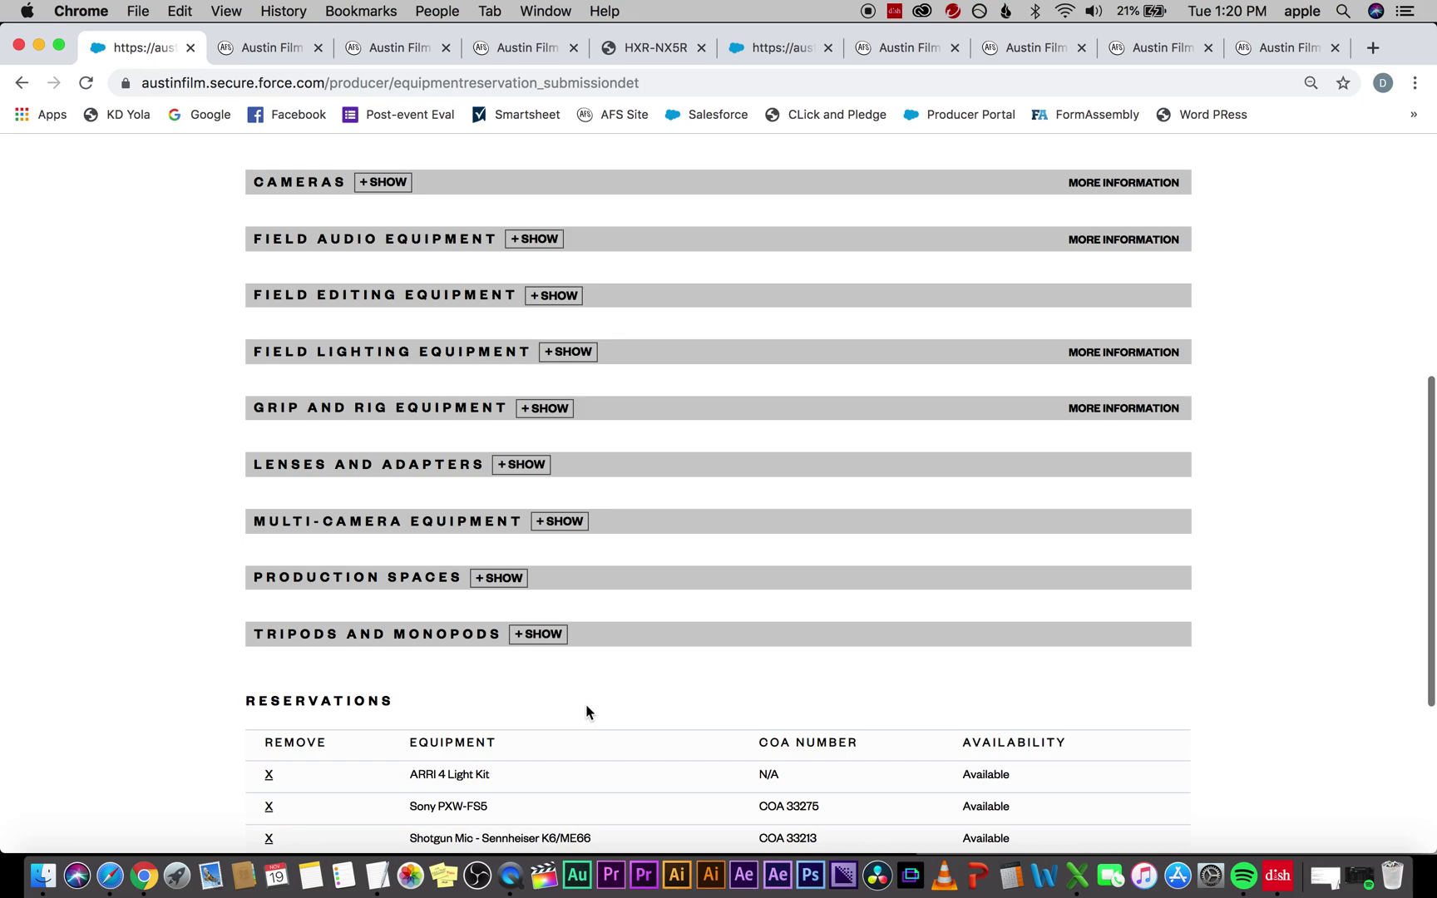
pyautogui.scroll(-1, 551, 316)
pyautogui.click(545, 377)
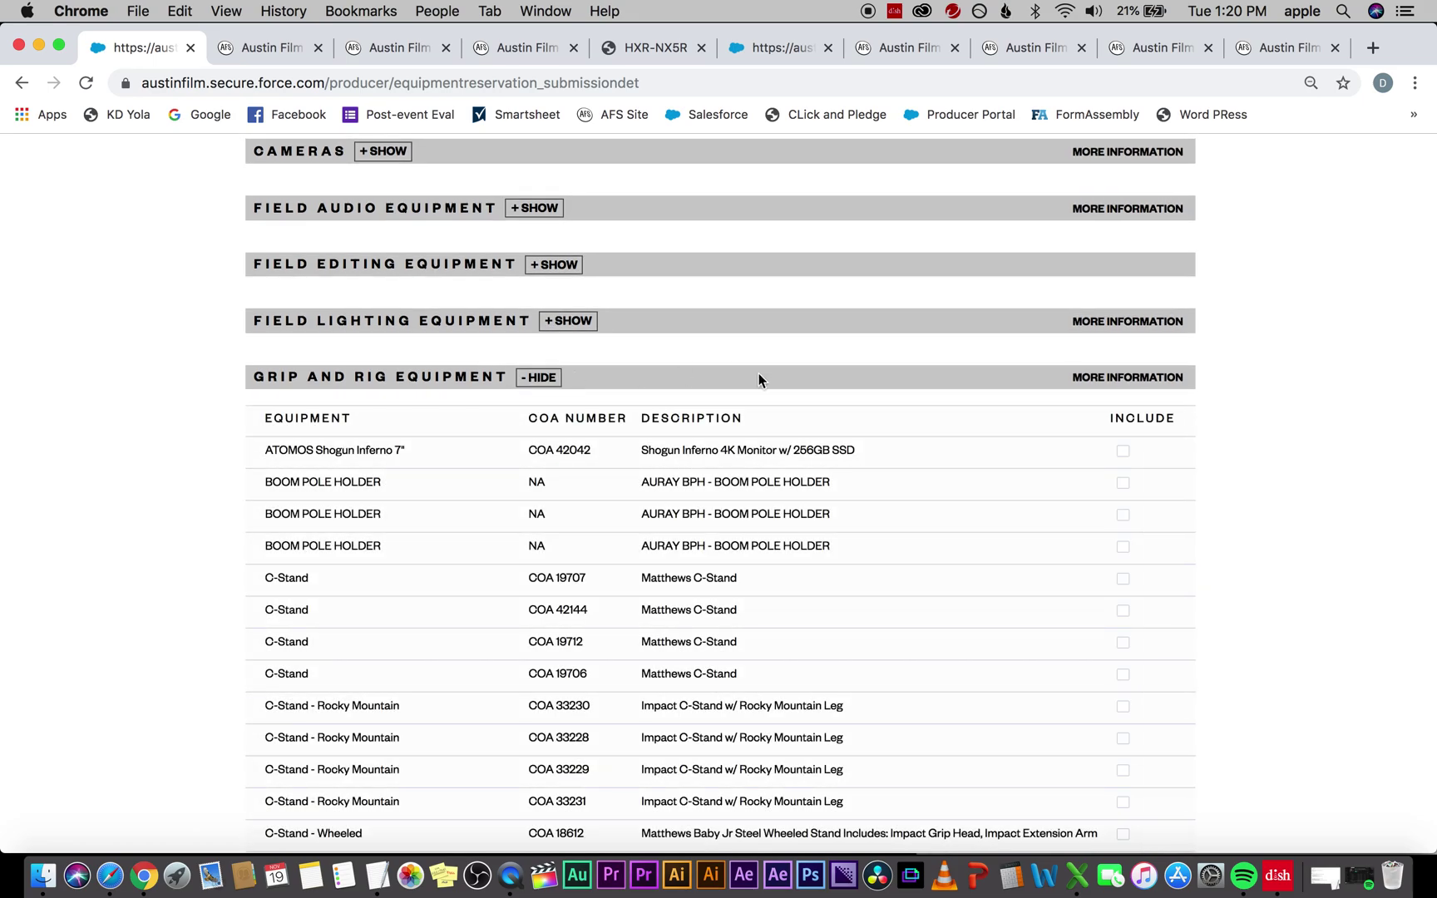
pyautogui.scroll(-4, 781, 384)
pyautogui.scroll(-2, 822, 387)
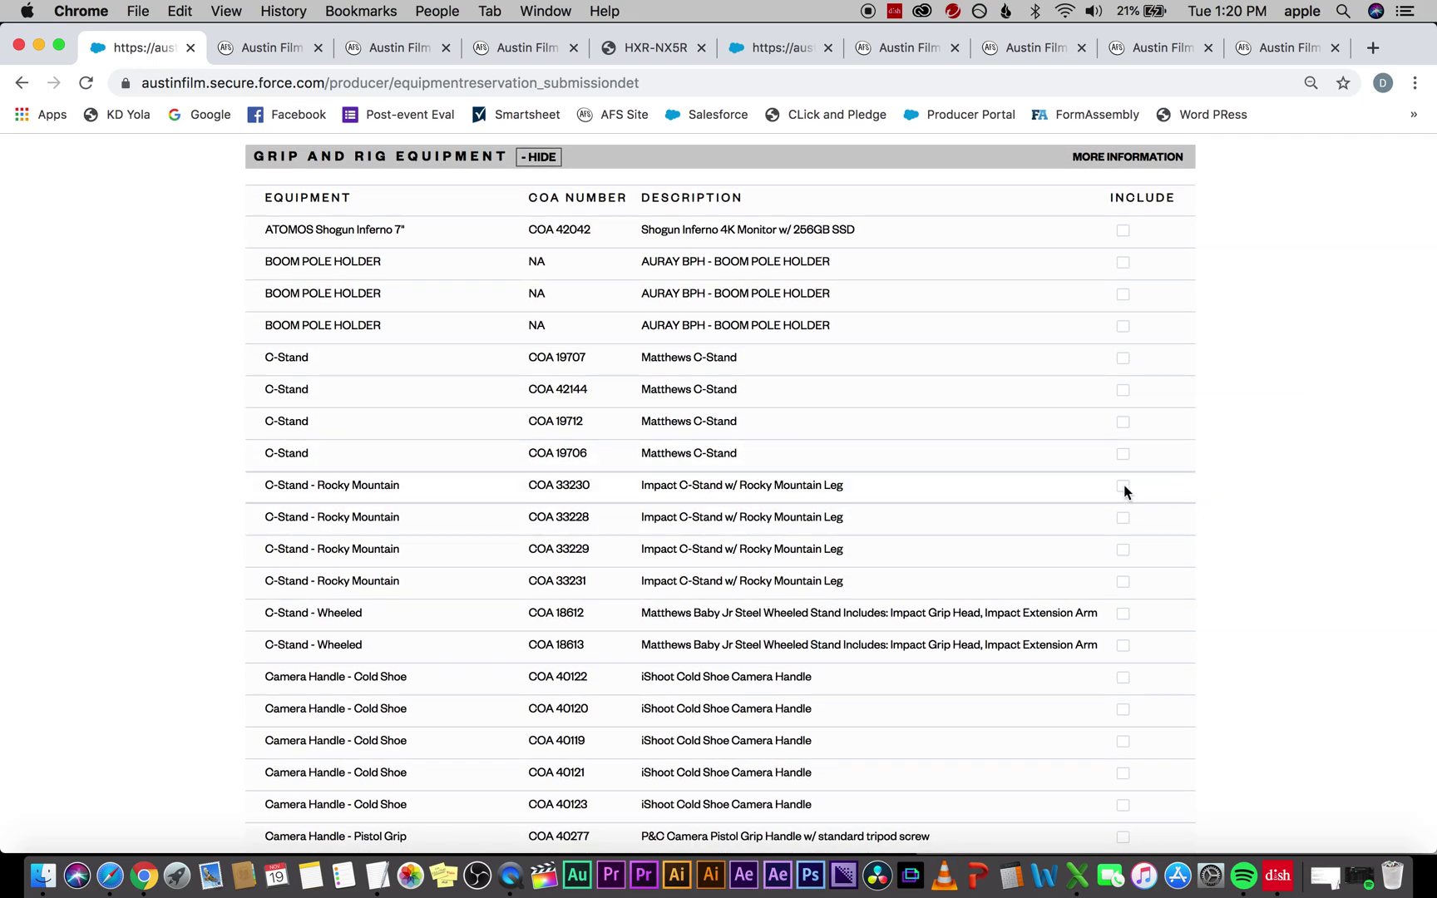
pyautogui.scroll(-10, 1122, 520)
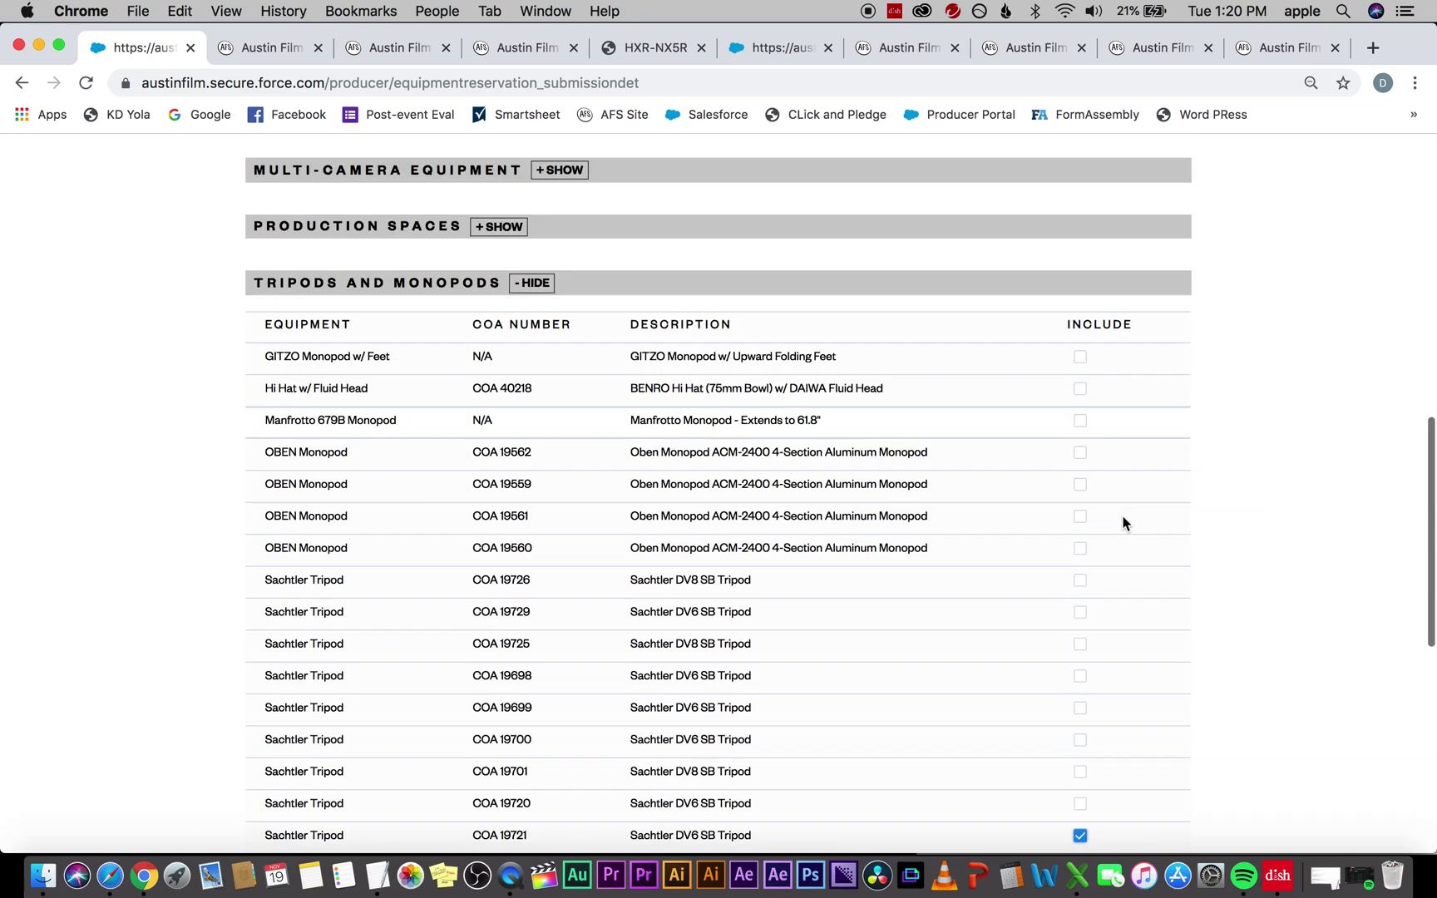
pyautogui.scroll(5, 1122, 523)
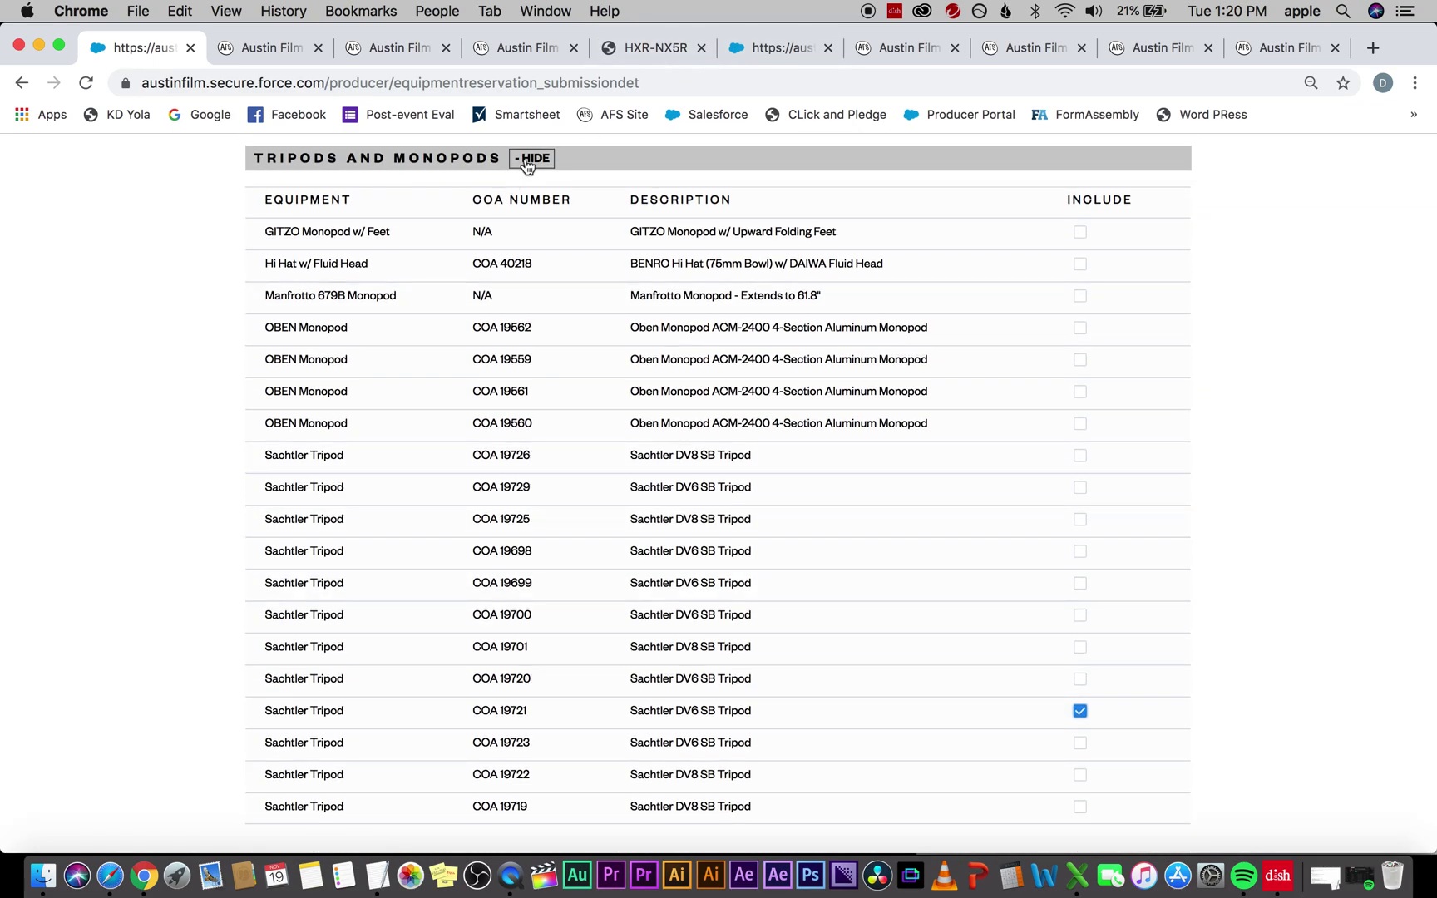
pyautogui.click(530, 158)
pyautogui.scroll(4, 529, 350)
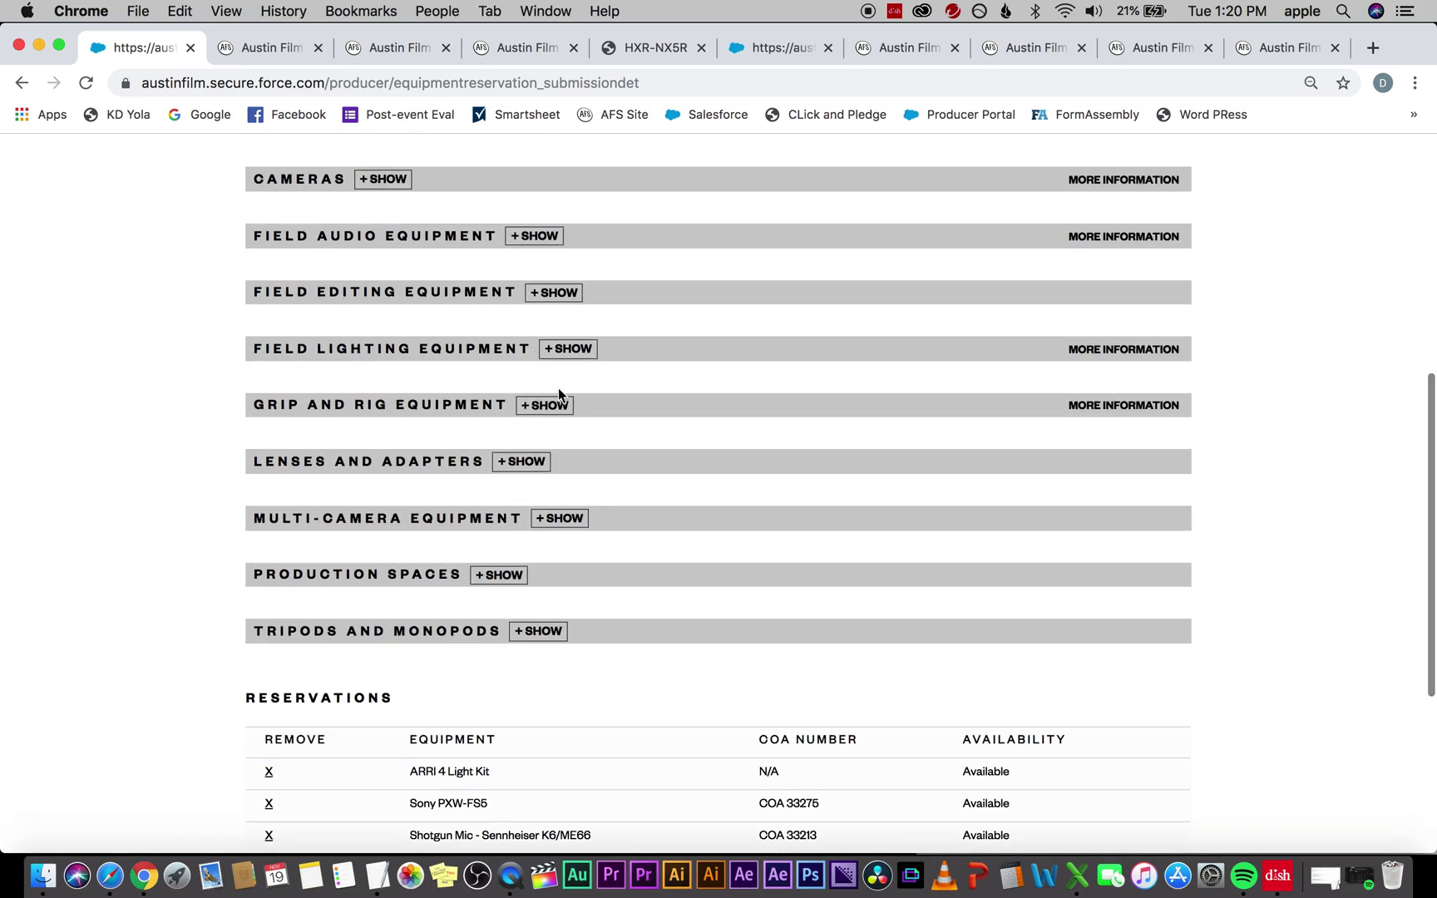
# Step: Include Rocky Mountain C-Stands COA 33230, 33228, 33229 and 33231 and wheeled C-Stands COA 18612 and 18613, and check their availability
pyautogui.click(555, 405)
pyautogui.scroll(-3, 1085, 546)
pyautogui.click(1123, 546)
pyautogui.scroll(-2, 1105, 516)
pyautogui.click(1122, 459)
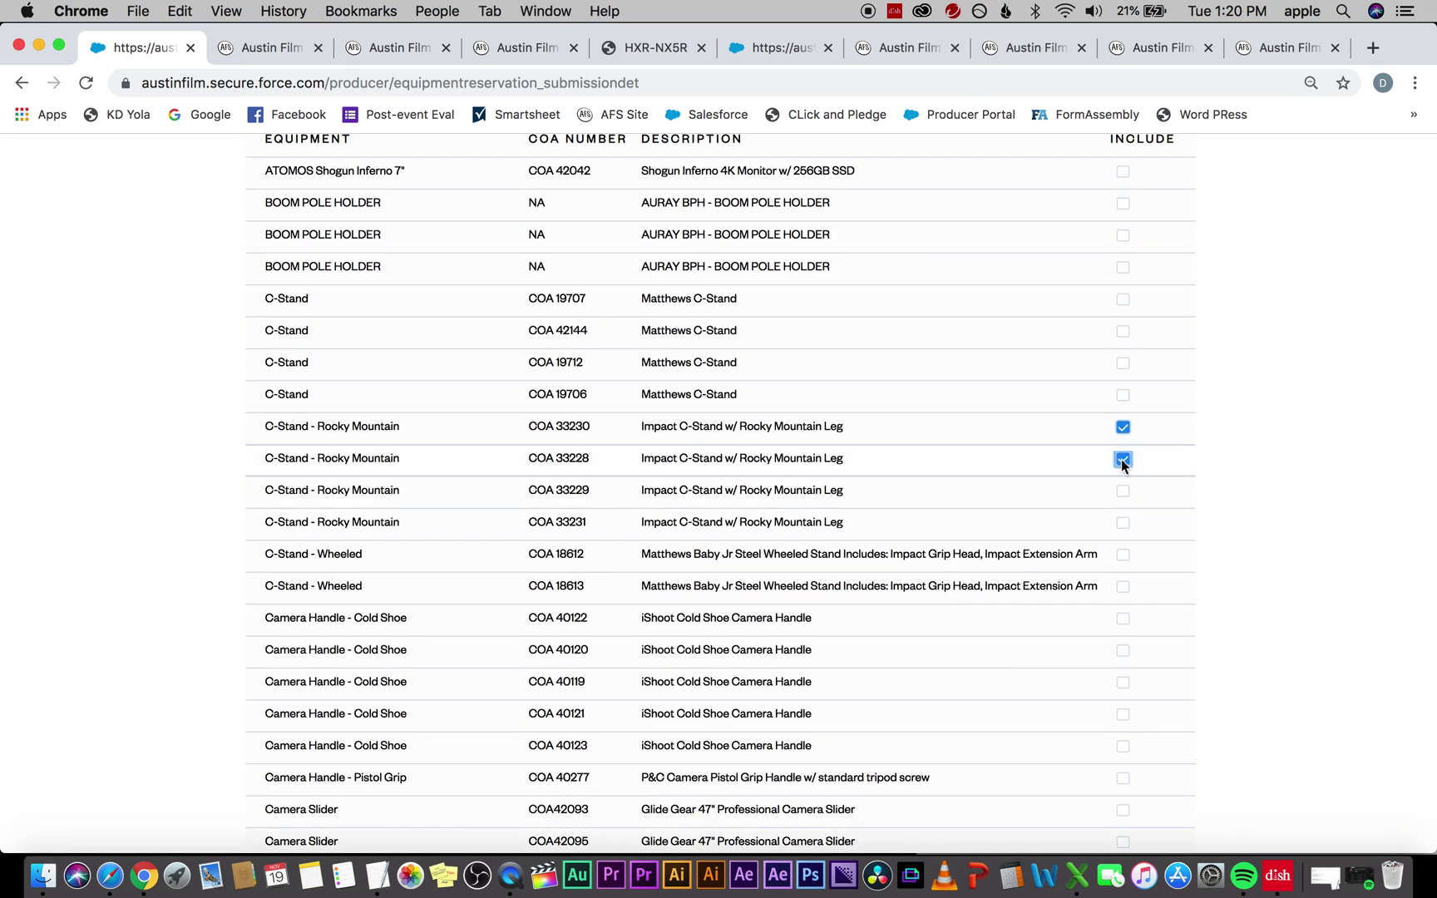
pyautogui.click(1124, 490)
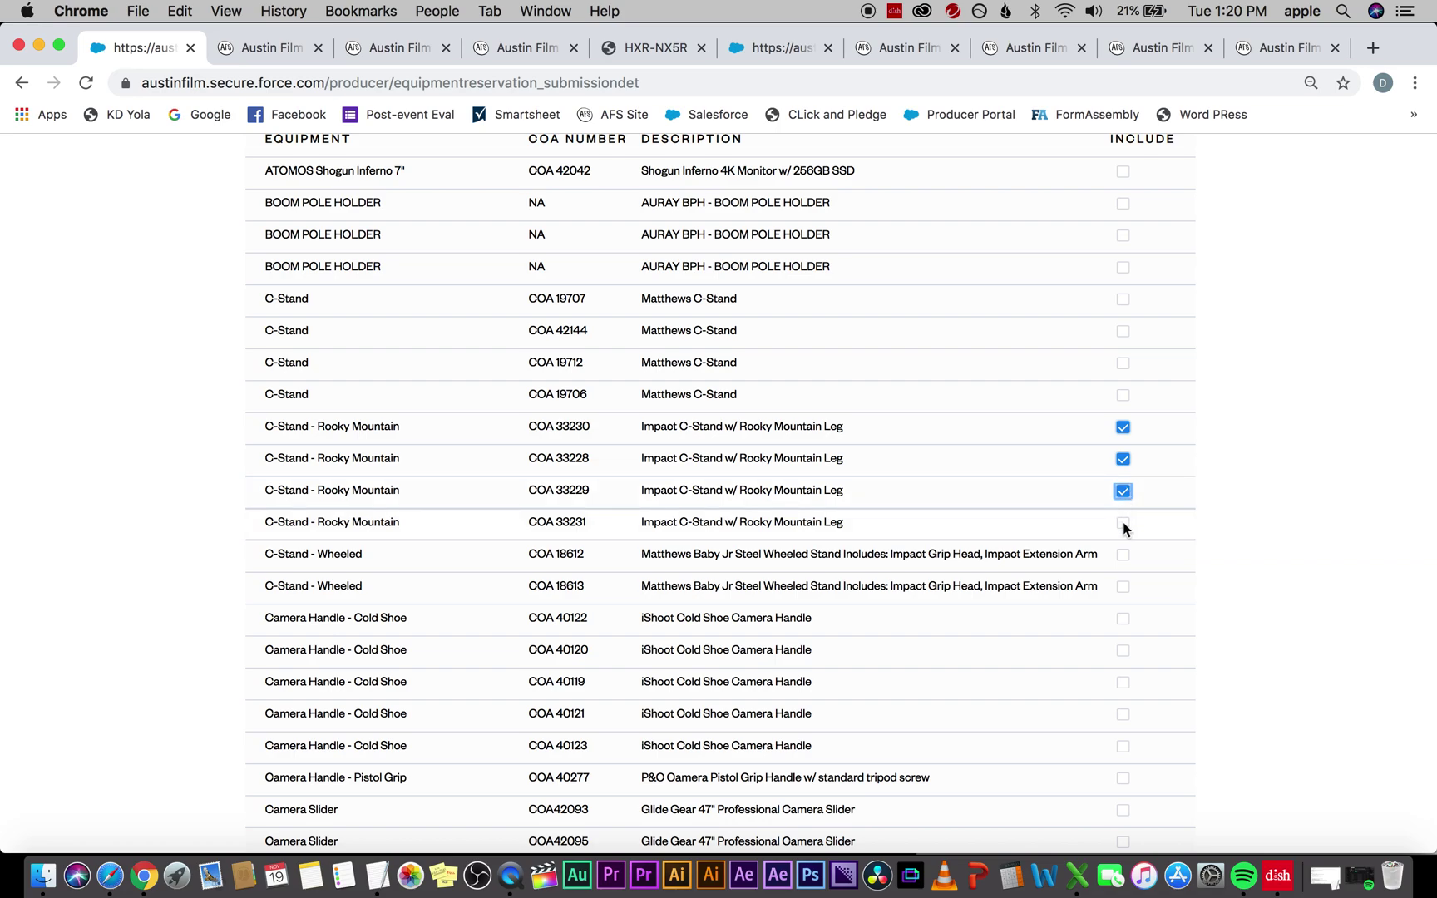
pyautogui.click(1122, 523)
pyautogui.click(1123, 555)
pyautogui.click(1124, 587)
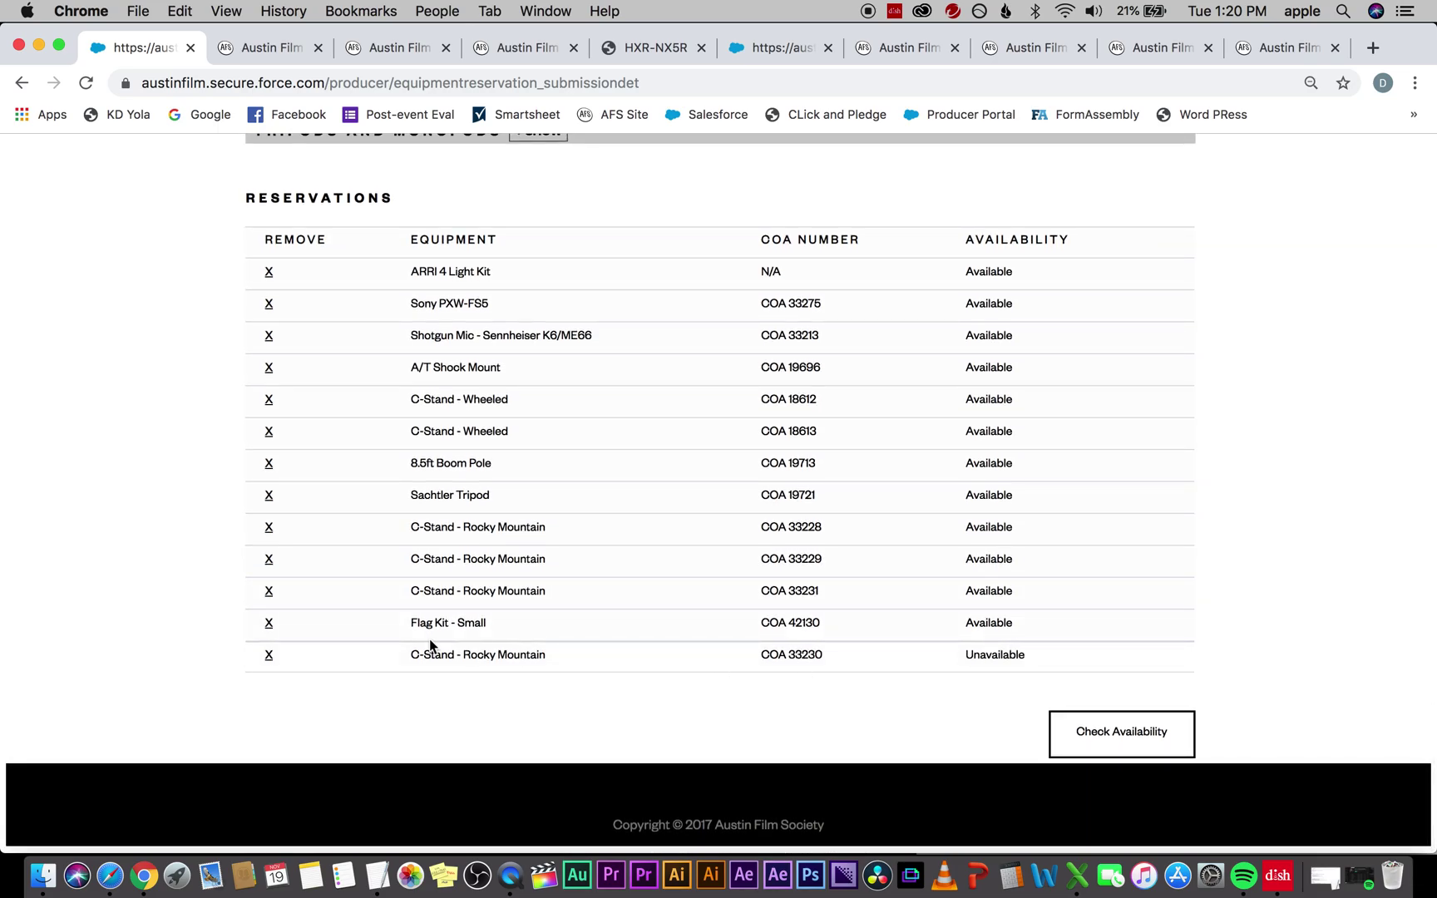
# Step: Remove the Rocky Mountain C-Stands COA 33230, 33228, 33229 and 33231 from the reservation
pyautogui.click(267, 656)
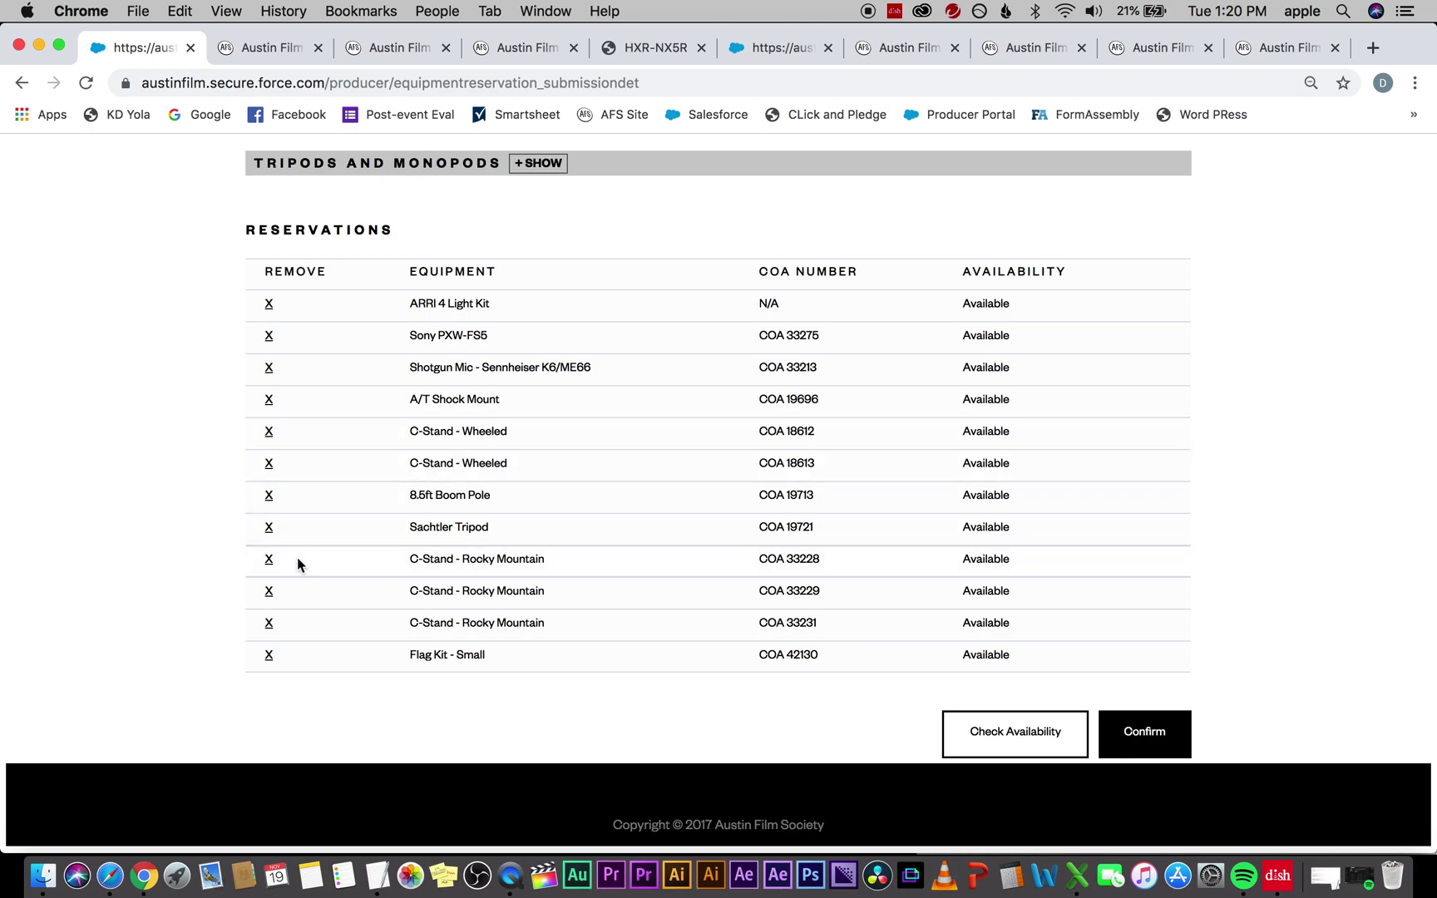
pyautogui.click(269, 559)
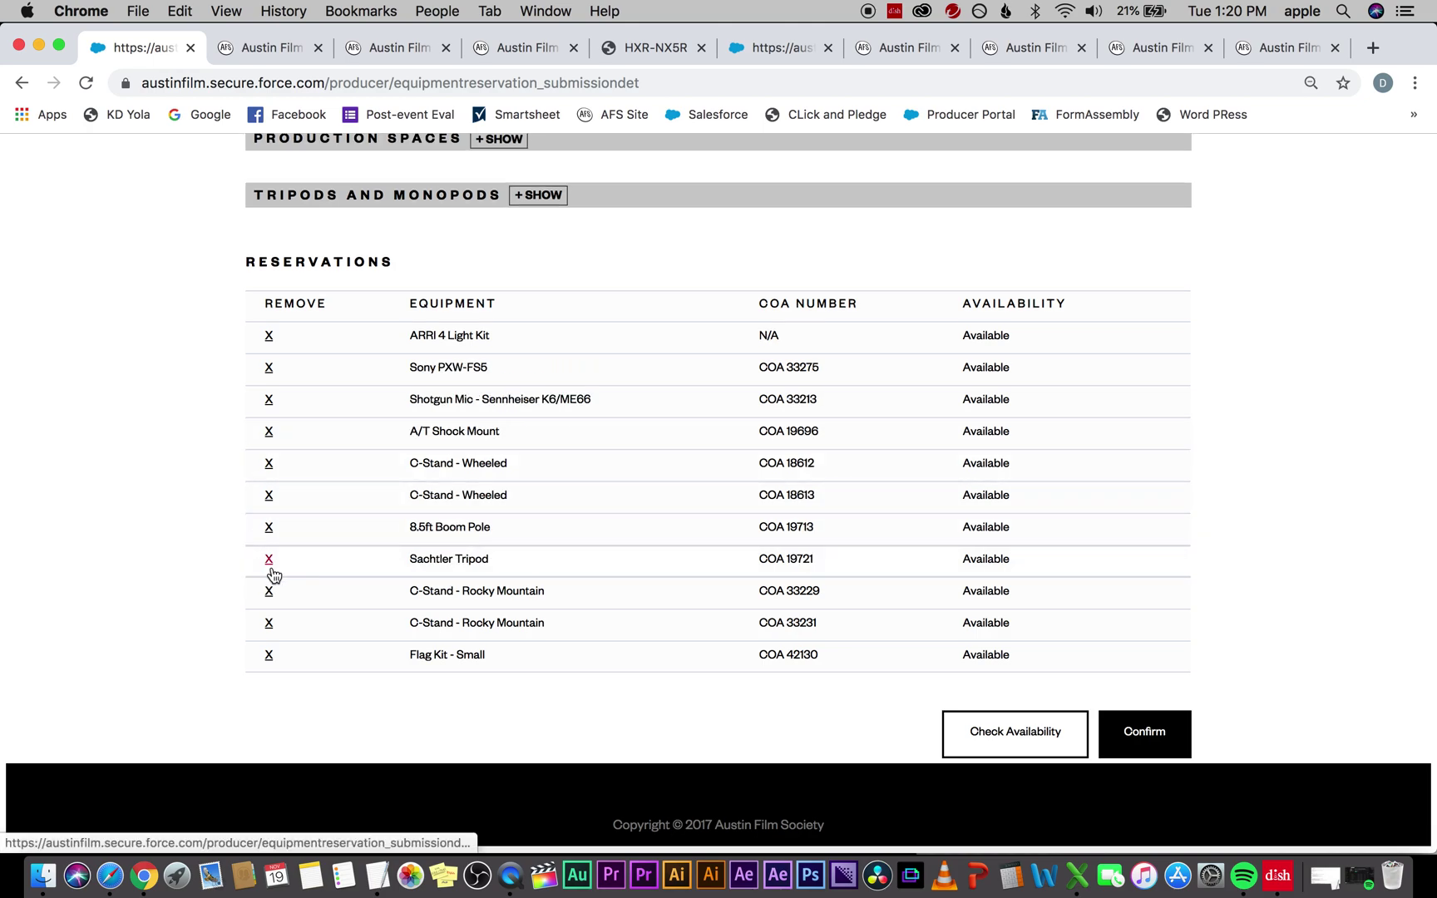
pyautogui.click(269, 592)
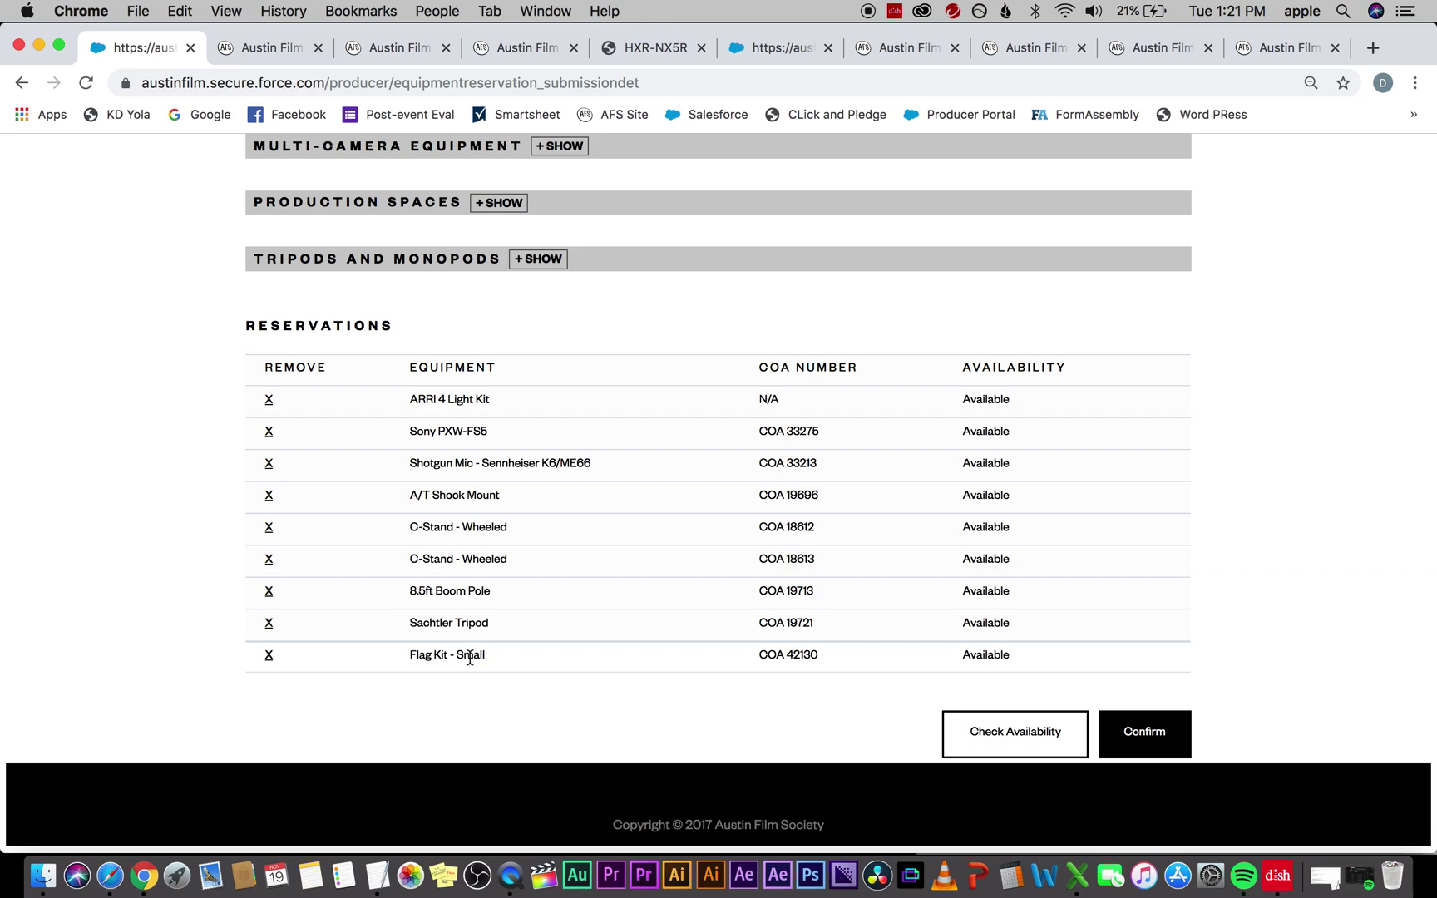
# Step: Confirm the selected equipment to proceed to the reservation confirmation page
pyautogui.scroll(5, 860, 652)
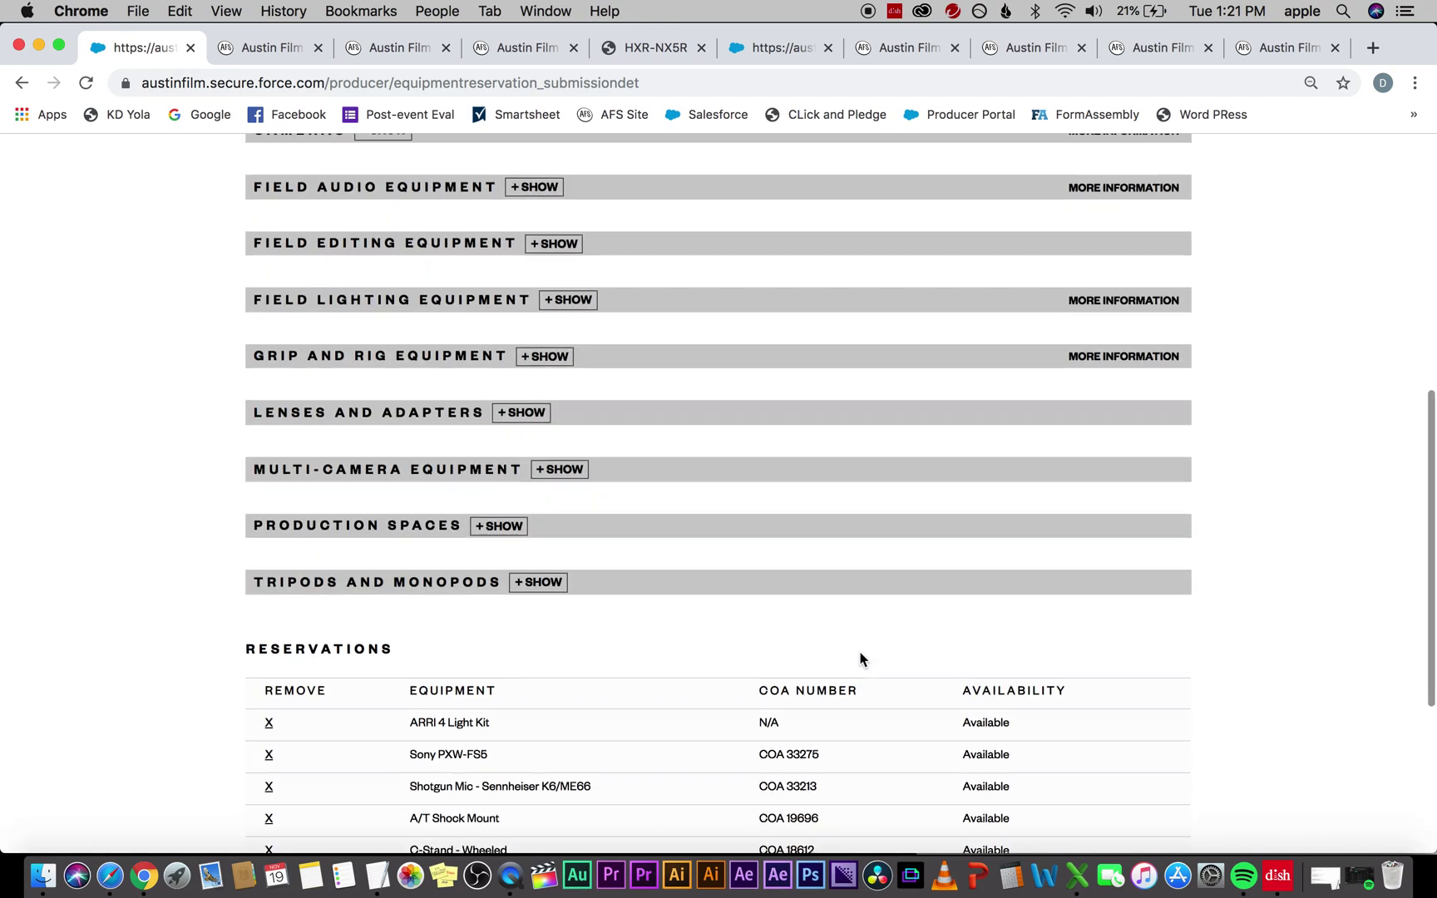
pyautogui.scroll(-1, 860, 658)
pyautogui.scroll(-4, 860, 657)
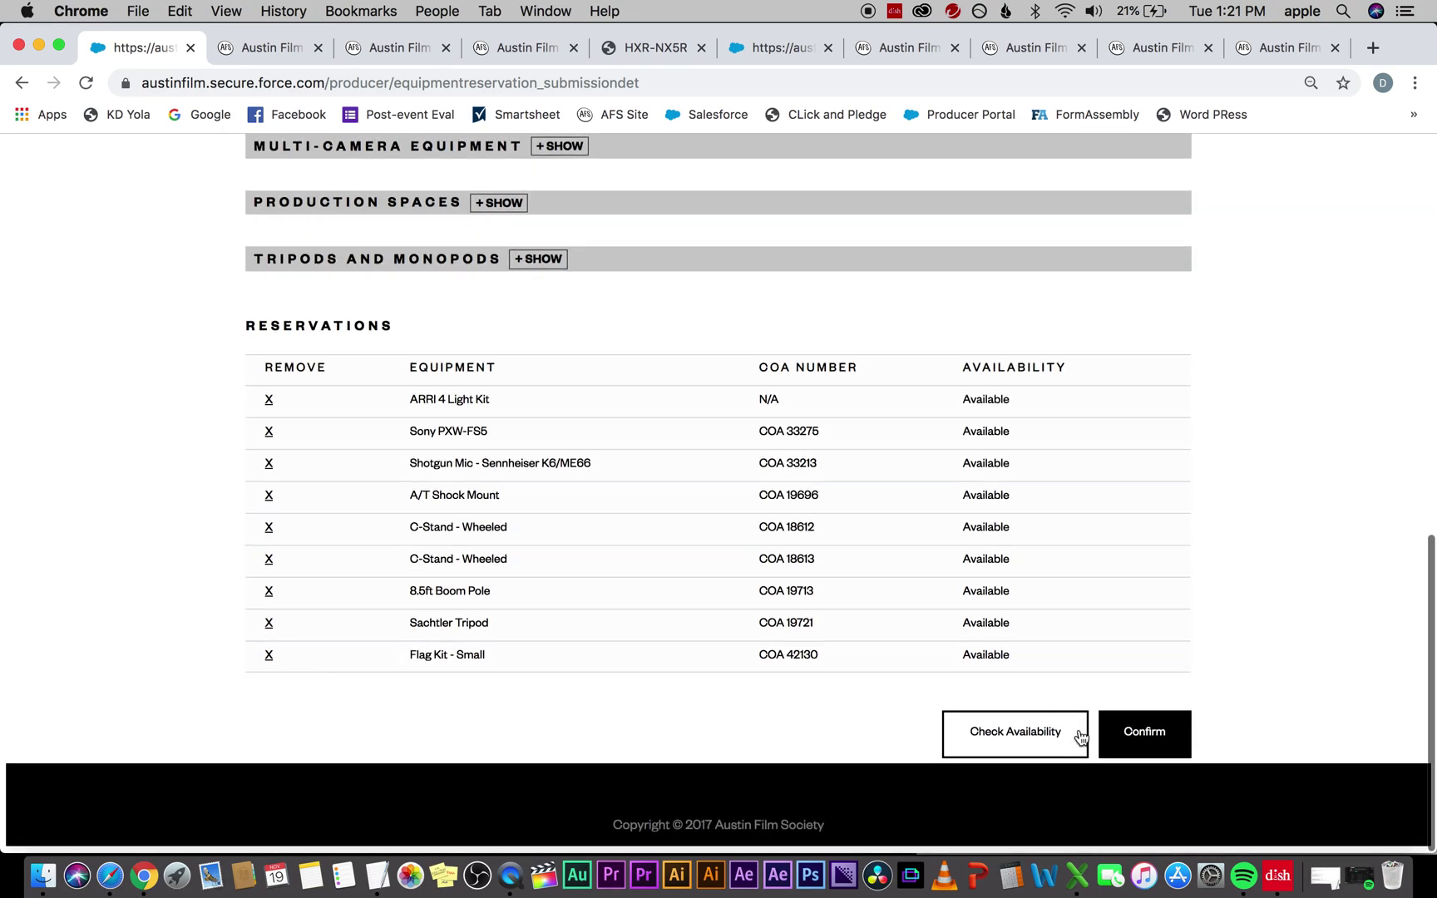
pyautogui.click(1145, 743)
# Step: Review the reservation dates and equipment, and enter "50ft XLR, 2 sand bags, clamps" as the notes and accessories
pyautogui.scroll(-1, 644, 533)
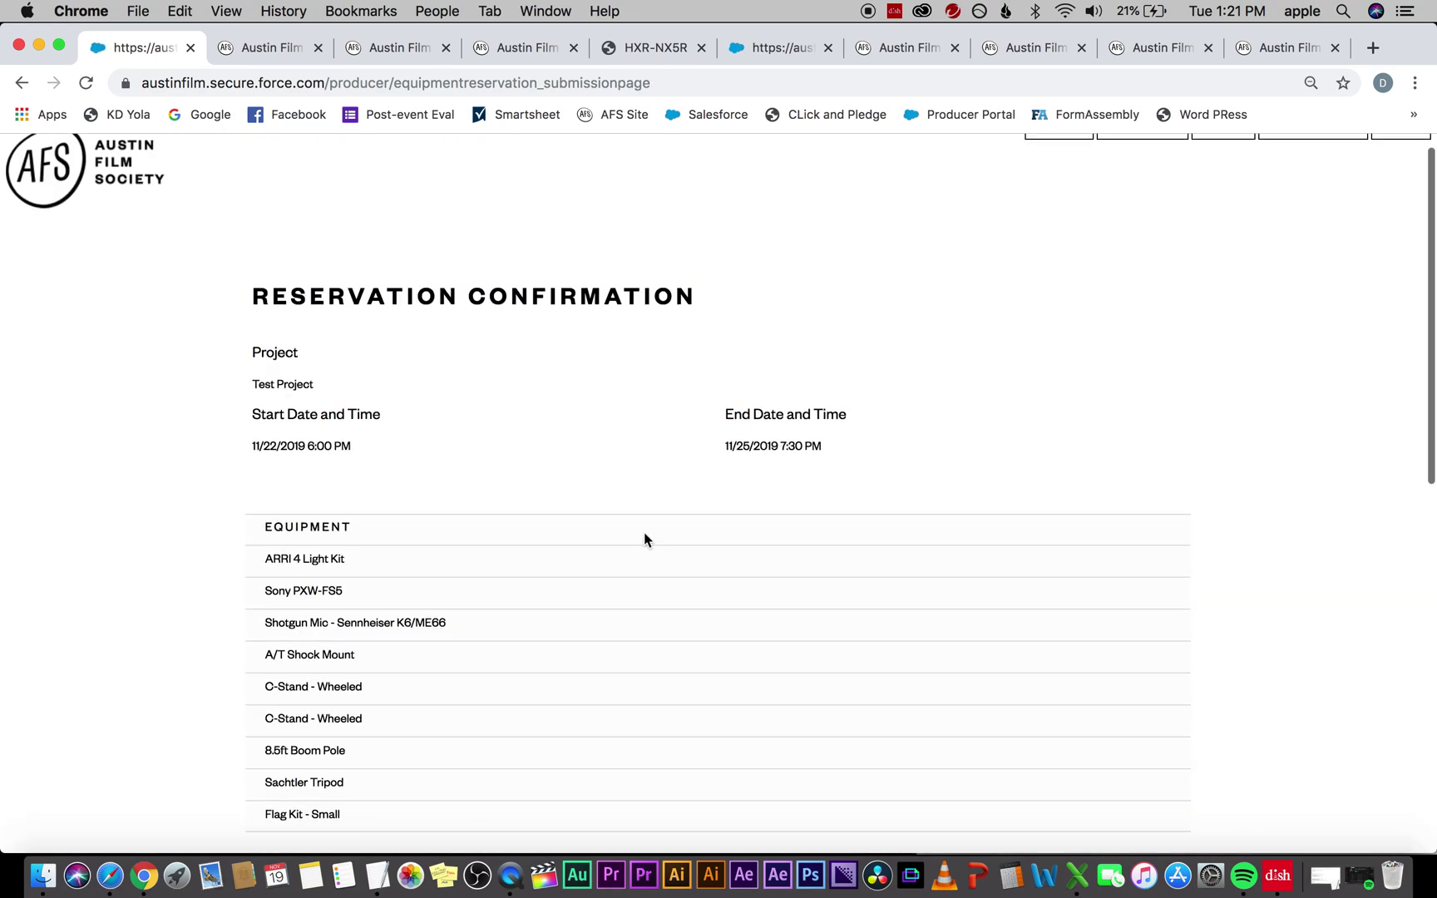
pyautogui.scroll(-1, 436, 433)
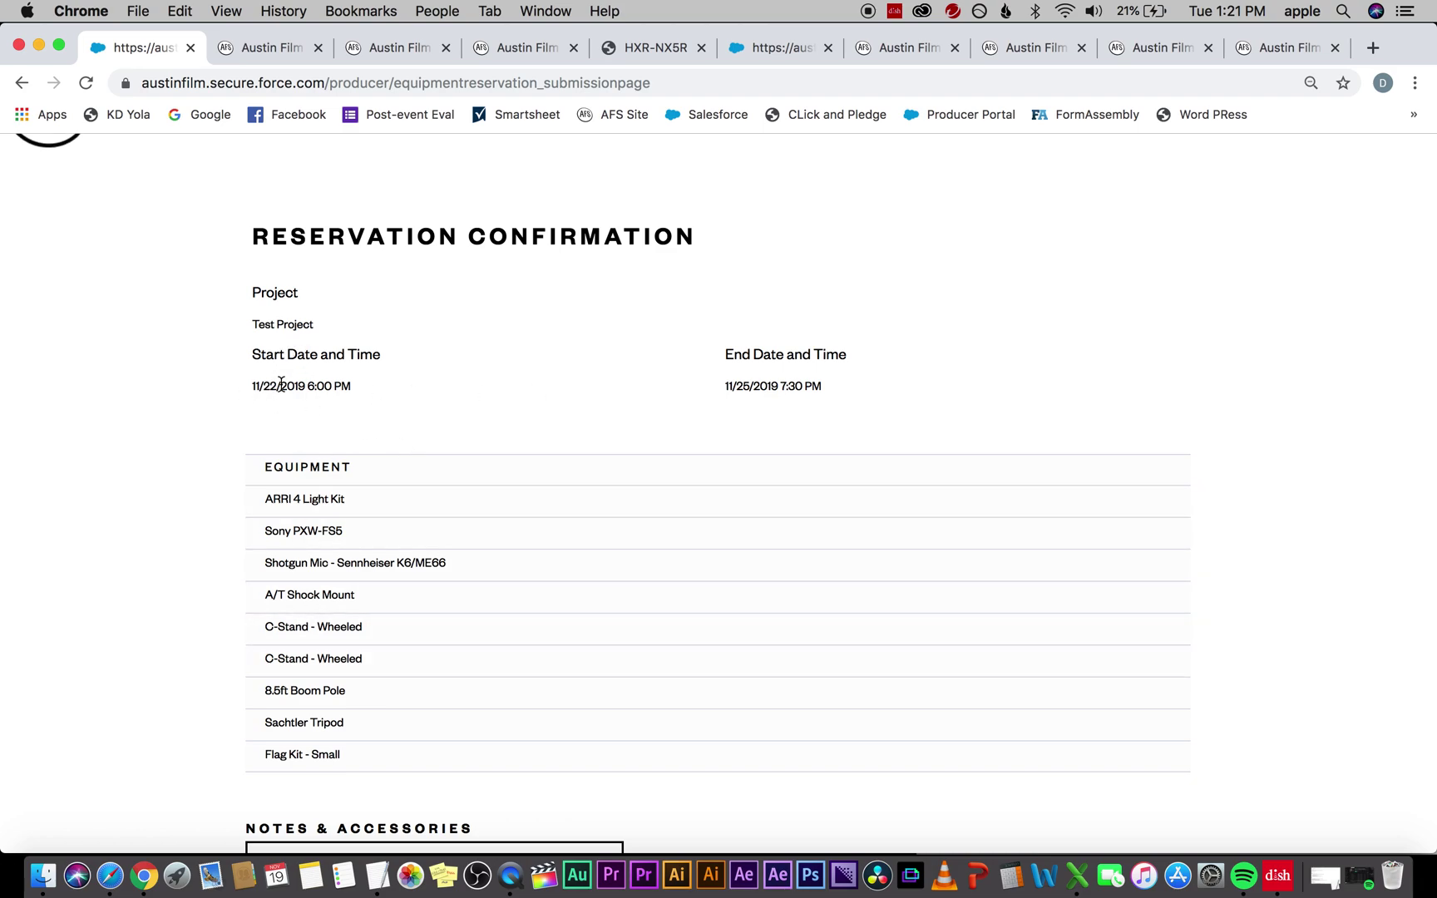
pyautogui.scroll(-5, 783, 382)
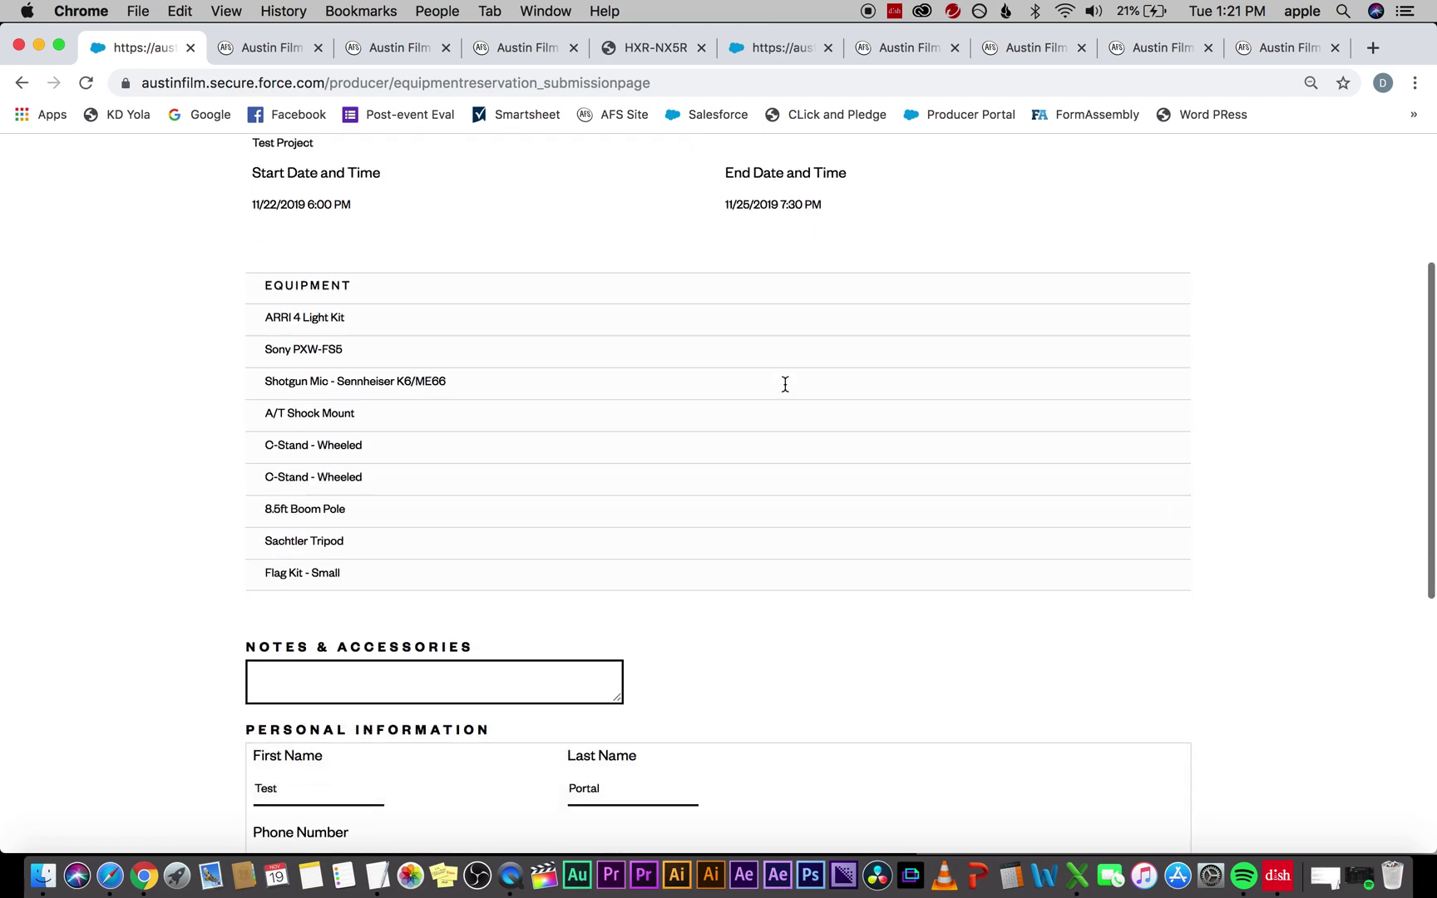
pyautogui.click(556, 656)
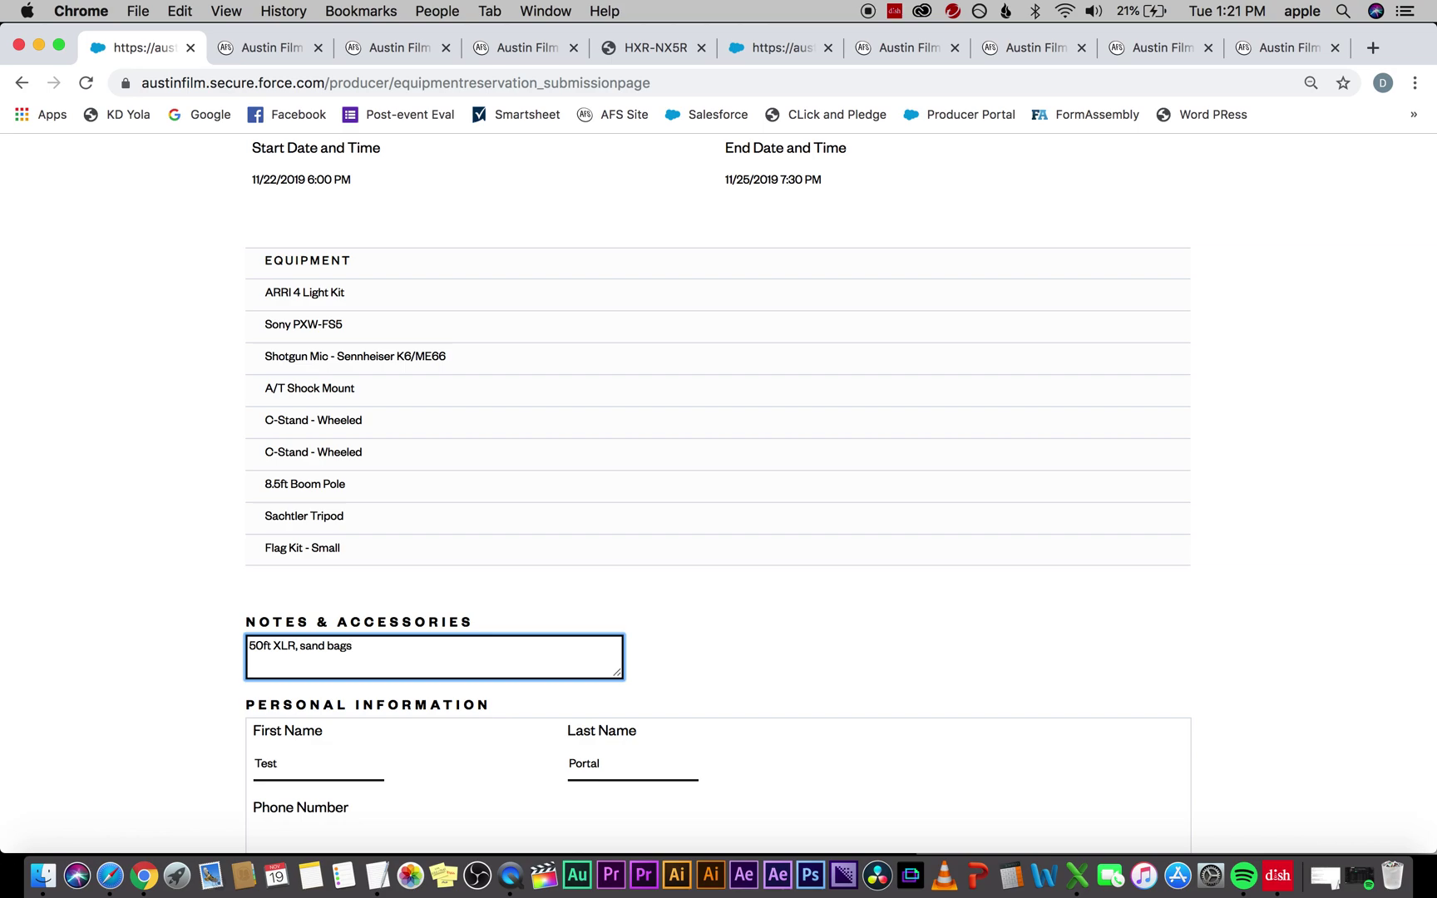
pyautogui.write('2')
pyautogui.scroll(-3, 433, 659)
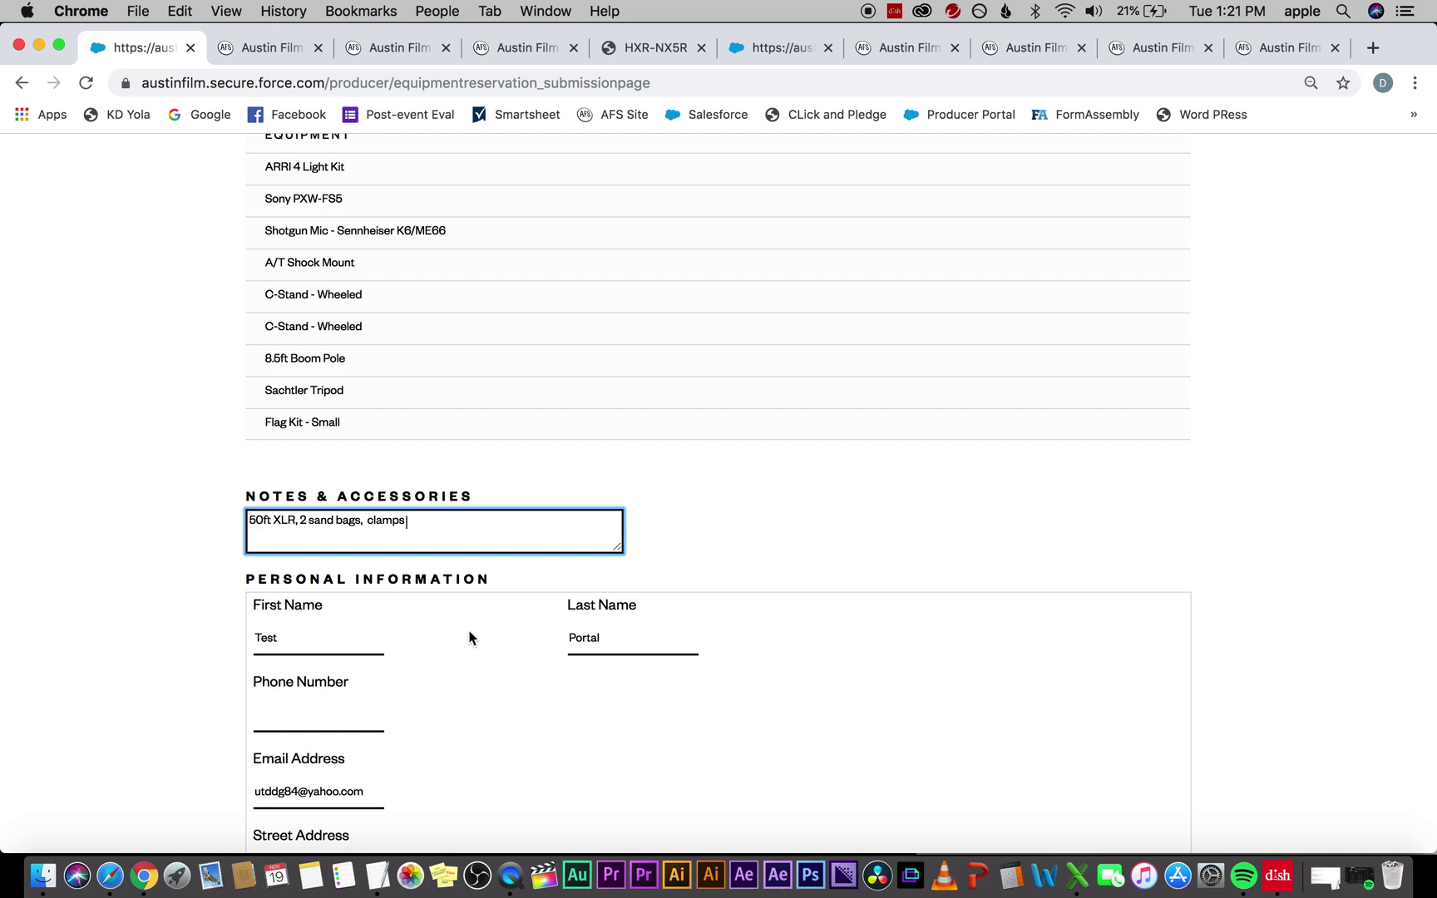
# Step: Review the personal information section and submit the reservation request
pyautogui.scroll(-7, 424, 545)
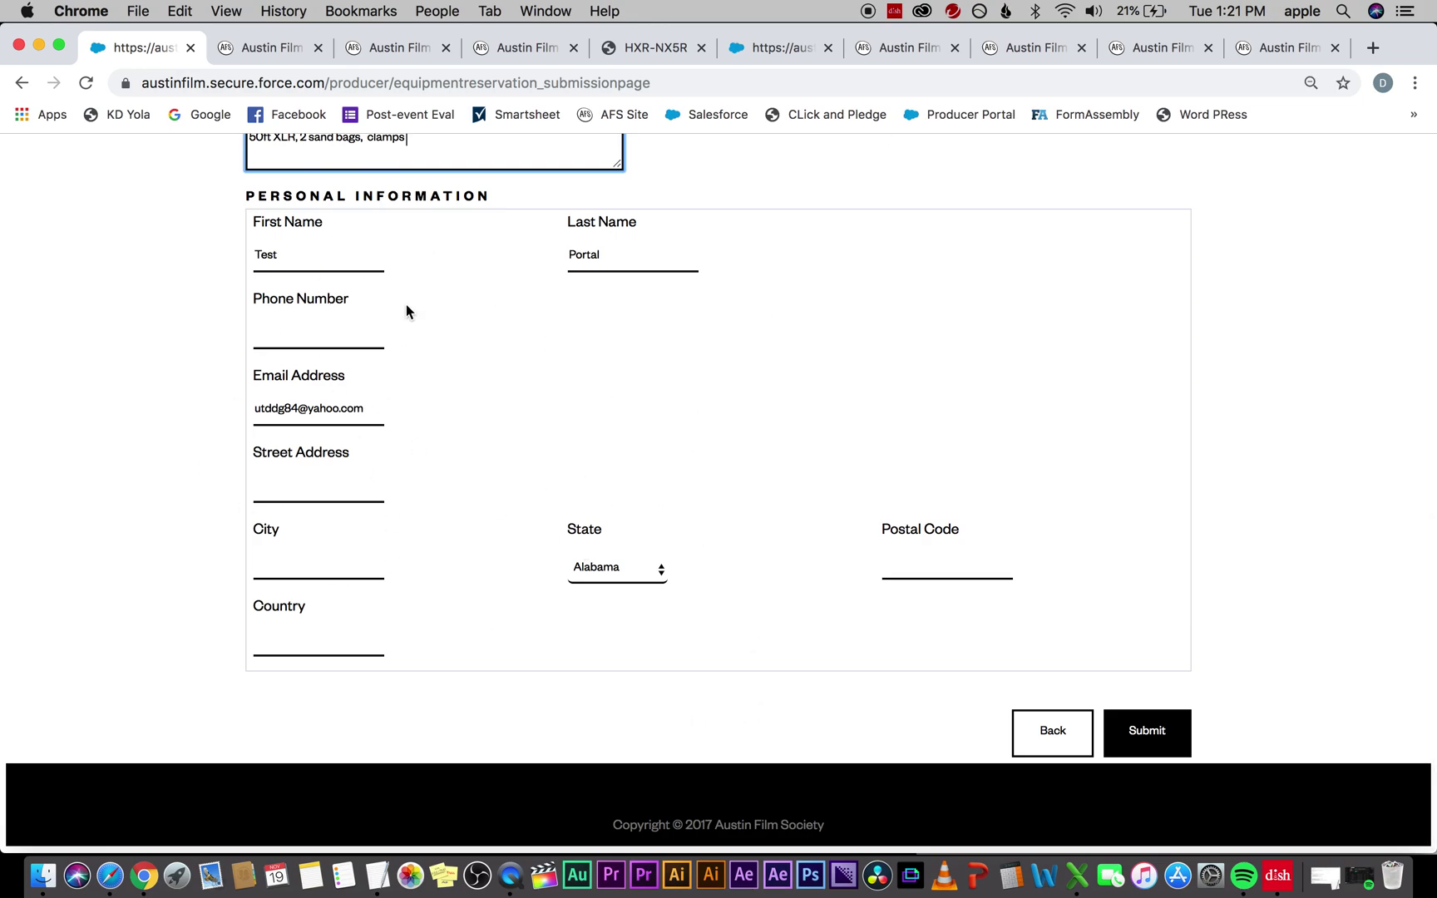
pyautogui.scroll(5, 458, 532)
pyautogui.scroll(-4, 1000, 664)
pyautogui.click(1146, 796)
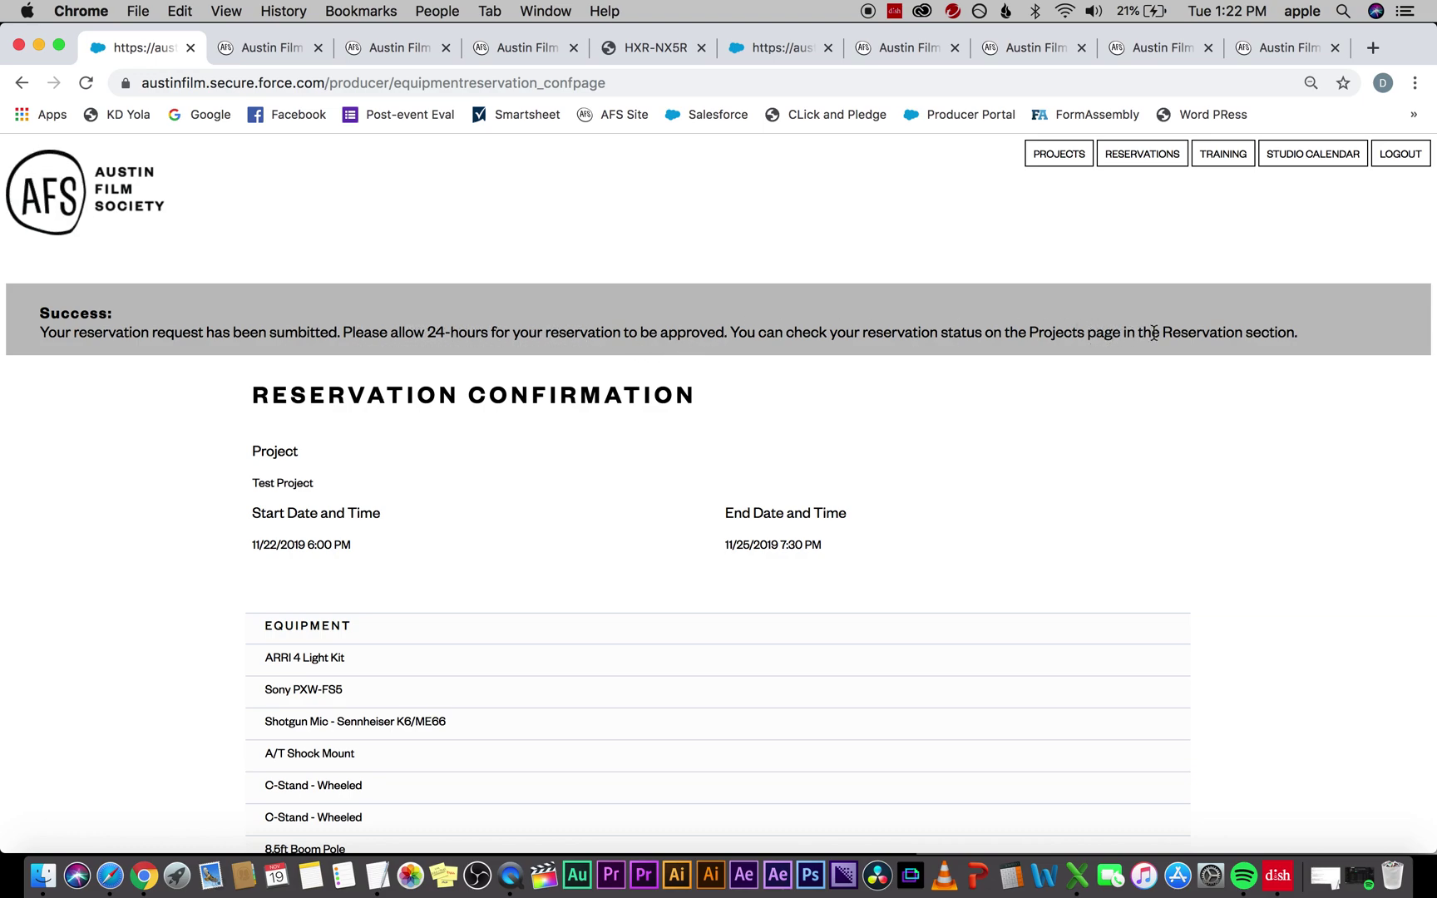
# Step: Open the projects page and expand the current and upcoming reservations to check the status of each item
pyautogui.click(1058, 158)
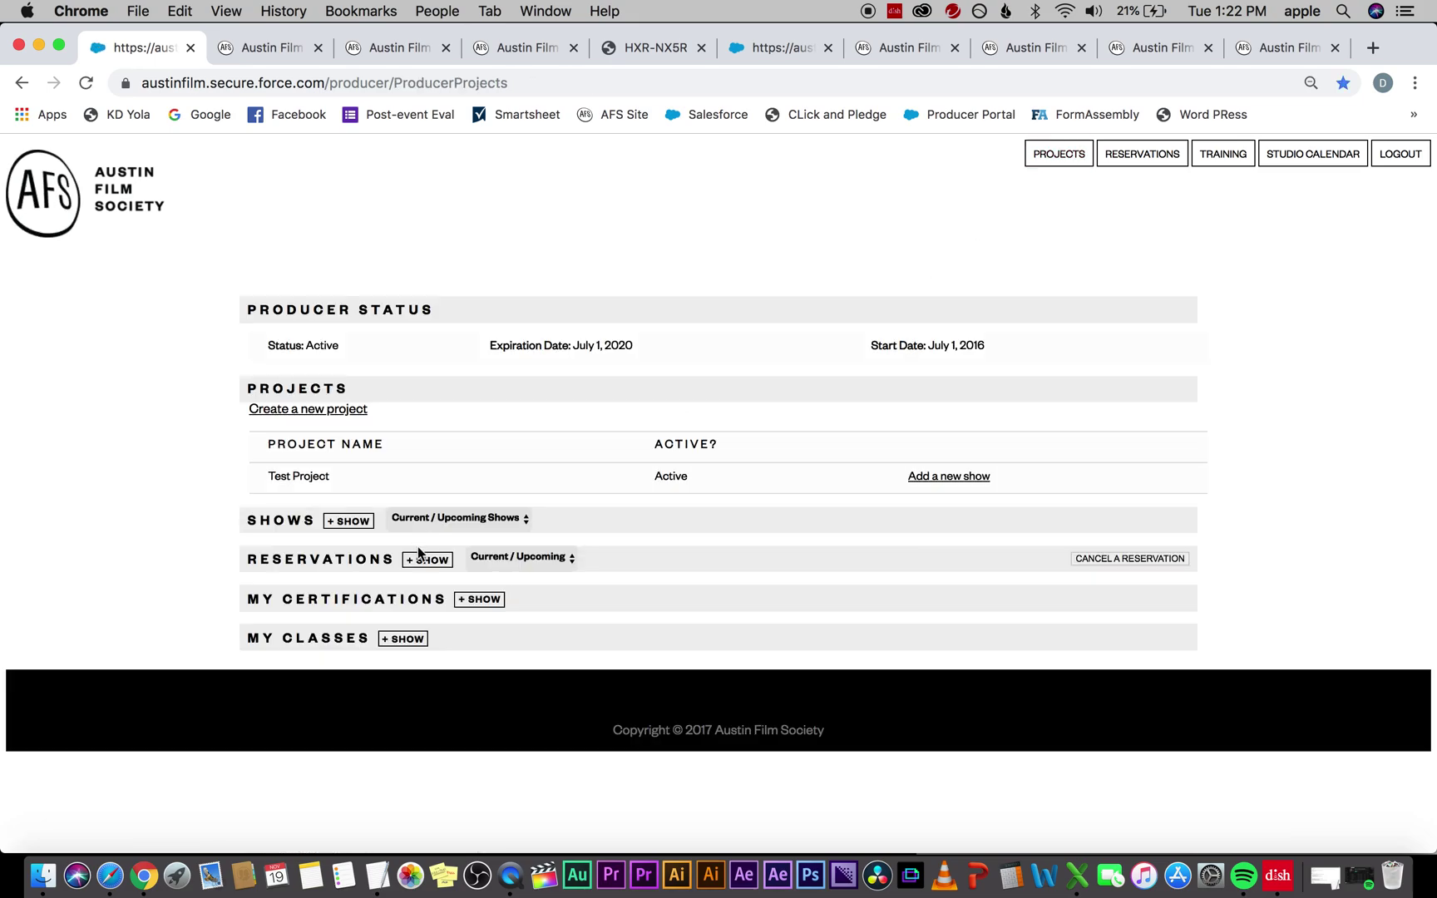
pyautogui.click(423, 557)
pyautogui.scroll(-5, 629, 436)
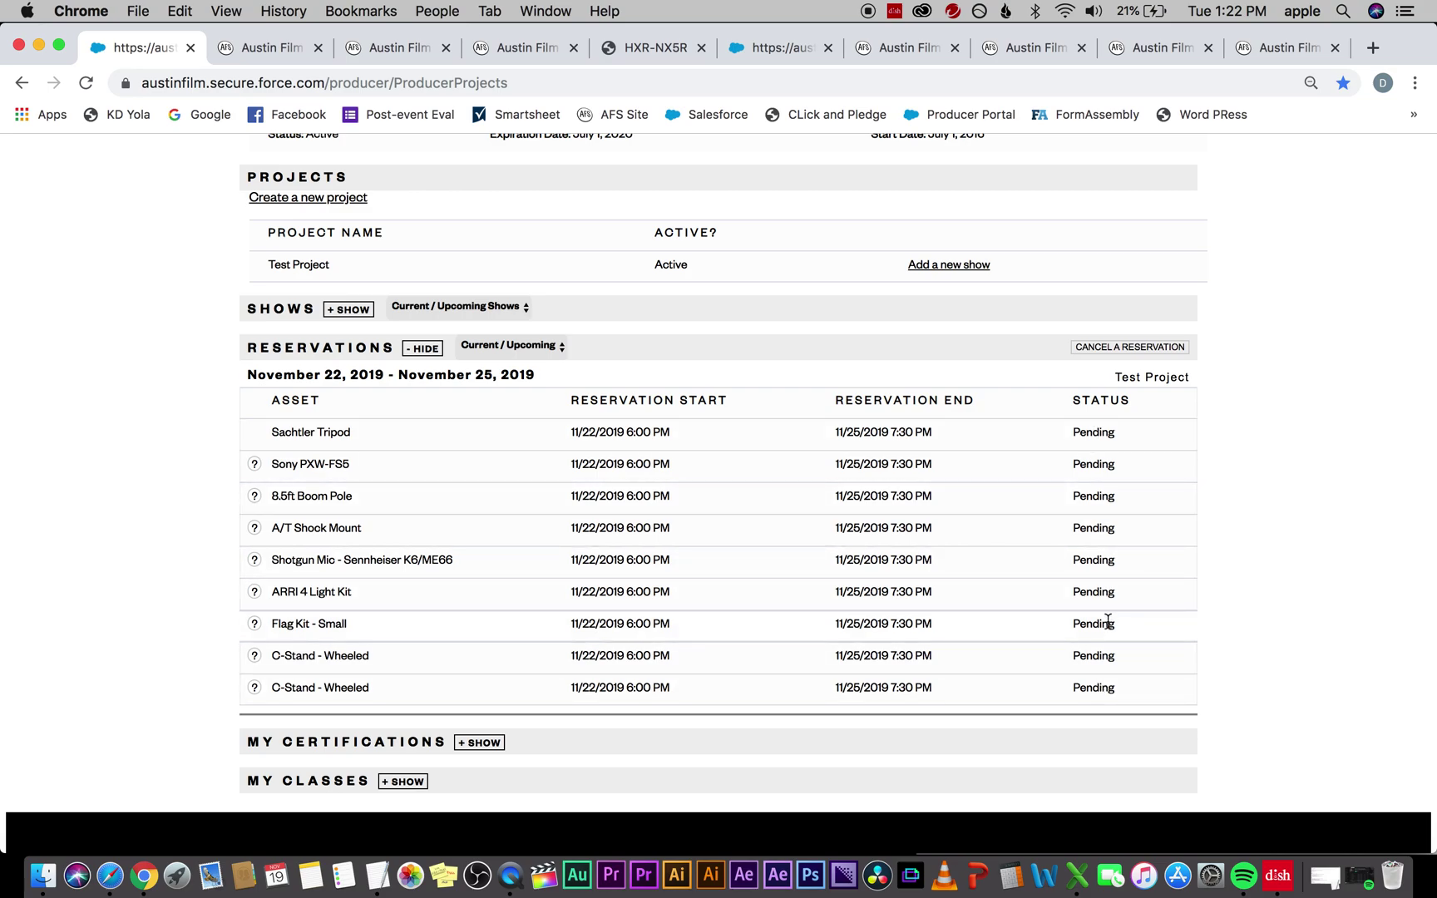
pyautogui.scroll(-1, 218, 439)
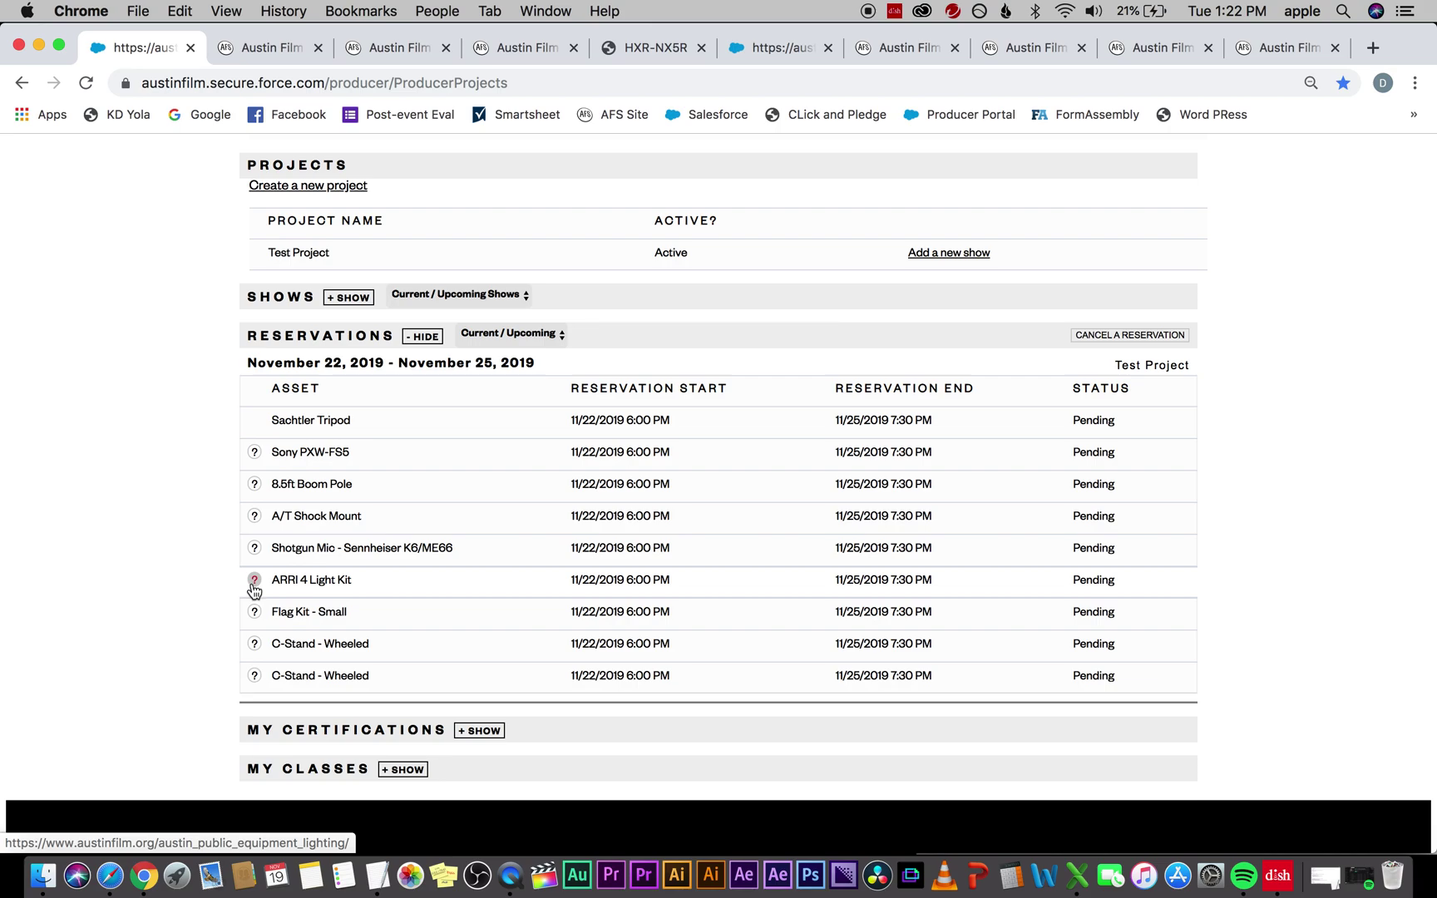
# Step: Open the information page for the wheeled C-Stand, read its C-stand and clamp descriptions, and return to the reservations
pyautogui.click(254, 648)
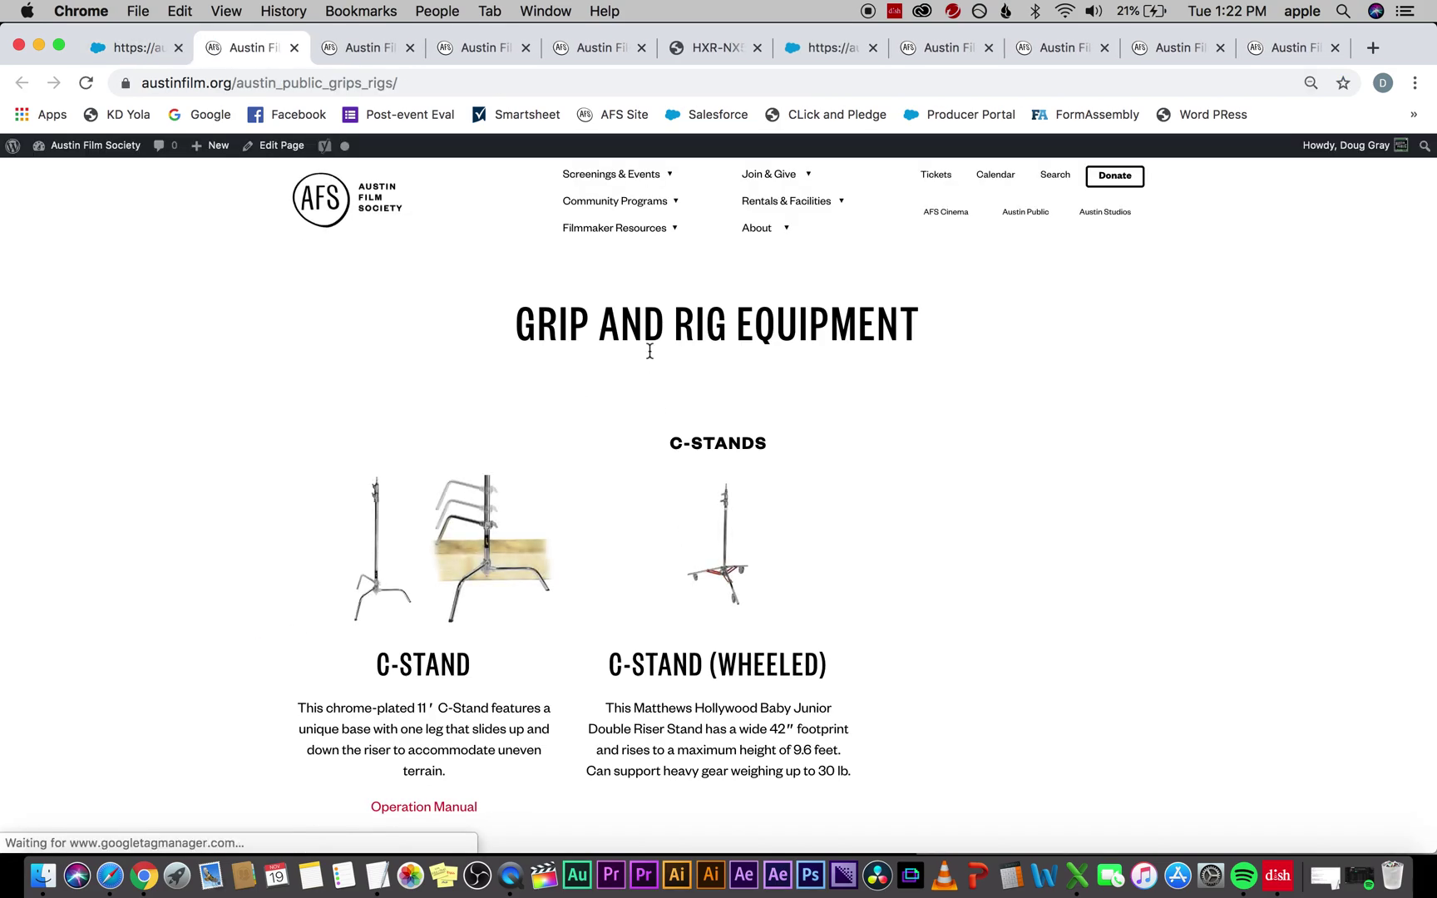
pyautogui.scroll(-1, 650, 348)
pyautogui.scroll(-2, 818, 408)
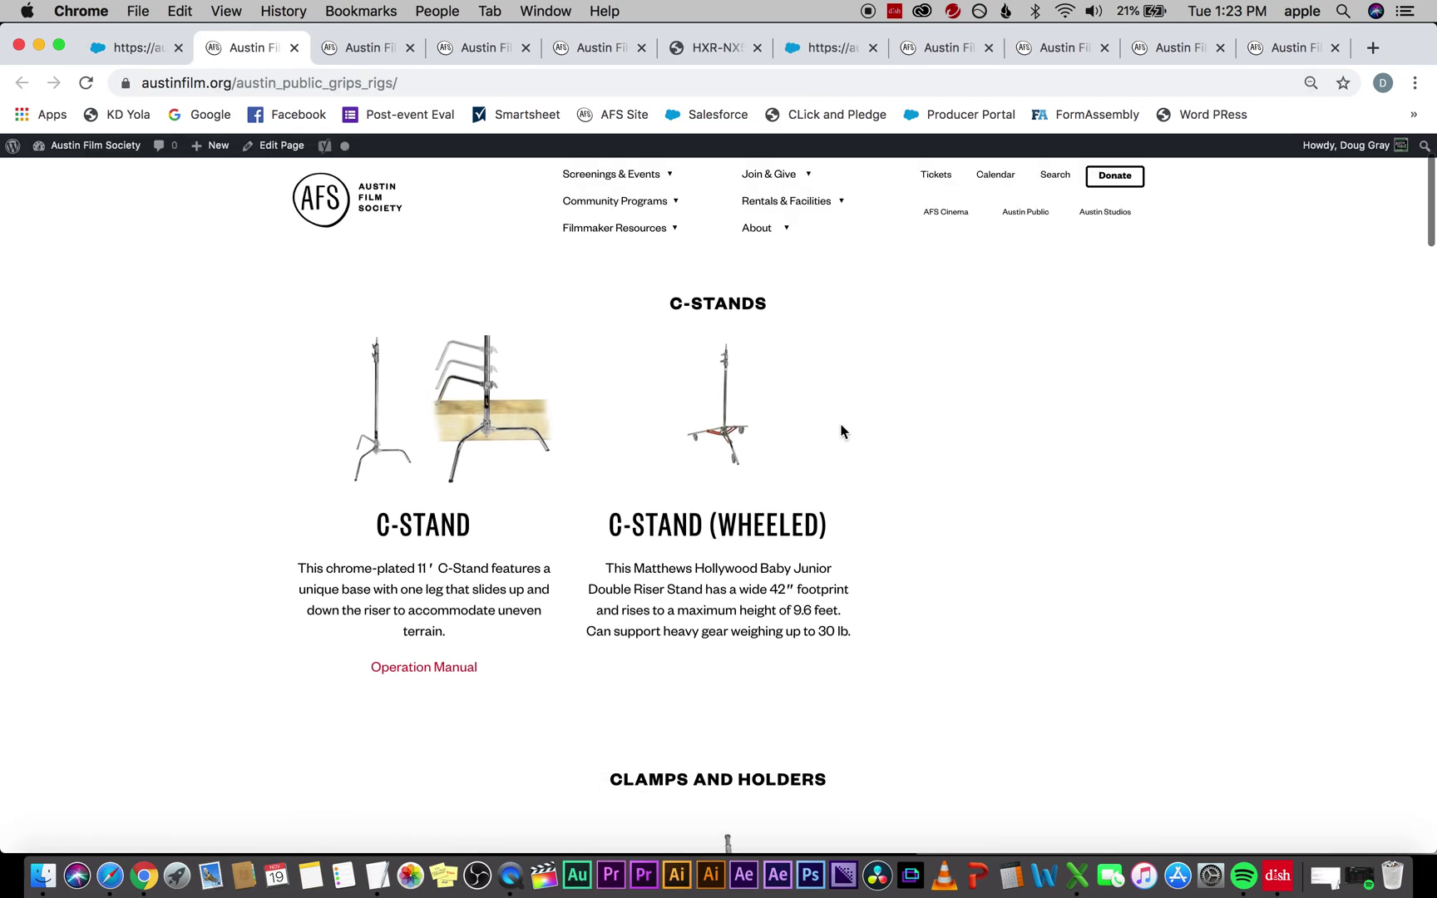
pyautogui.scroll(-2, 736, 449)
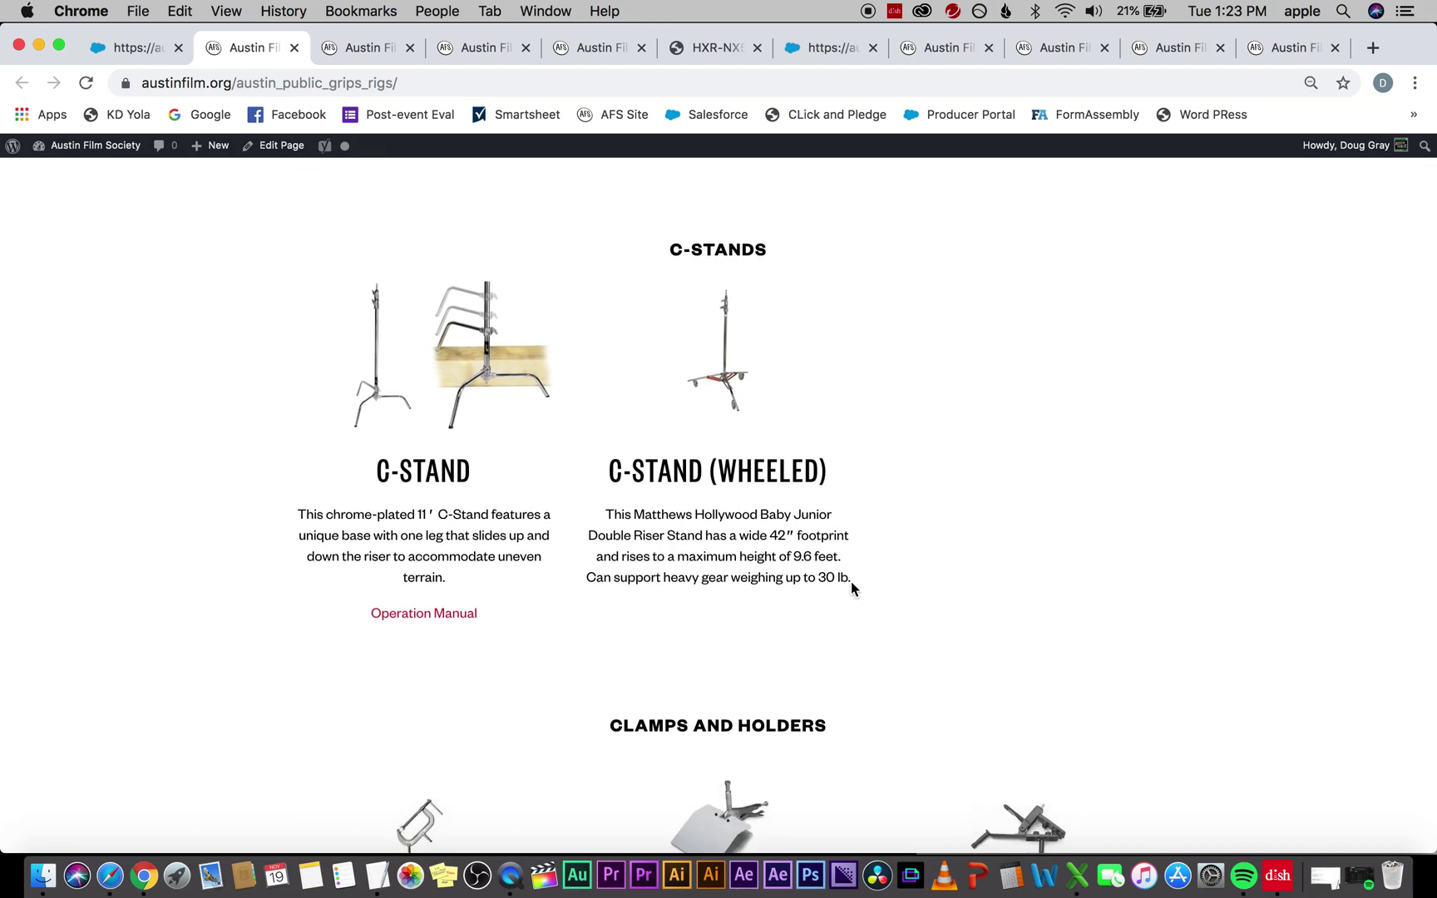
pyautogui.scroll(-10, 851, 583)
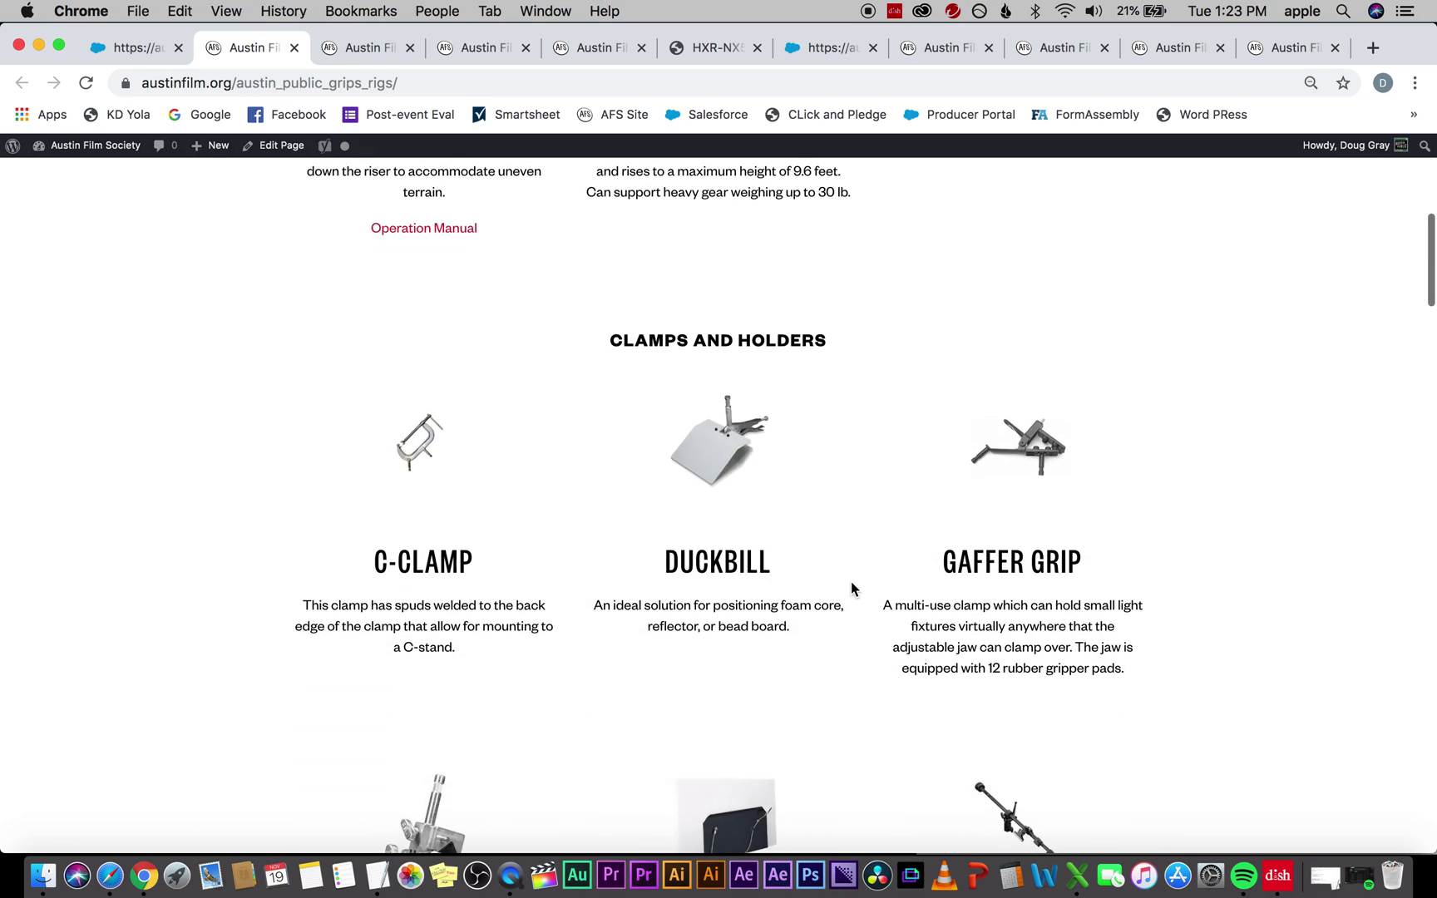
pyautogui.click(126, 47)
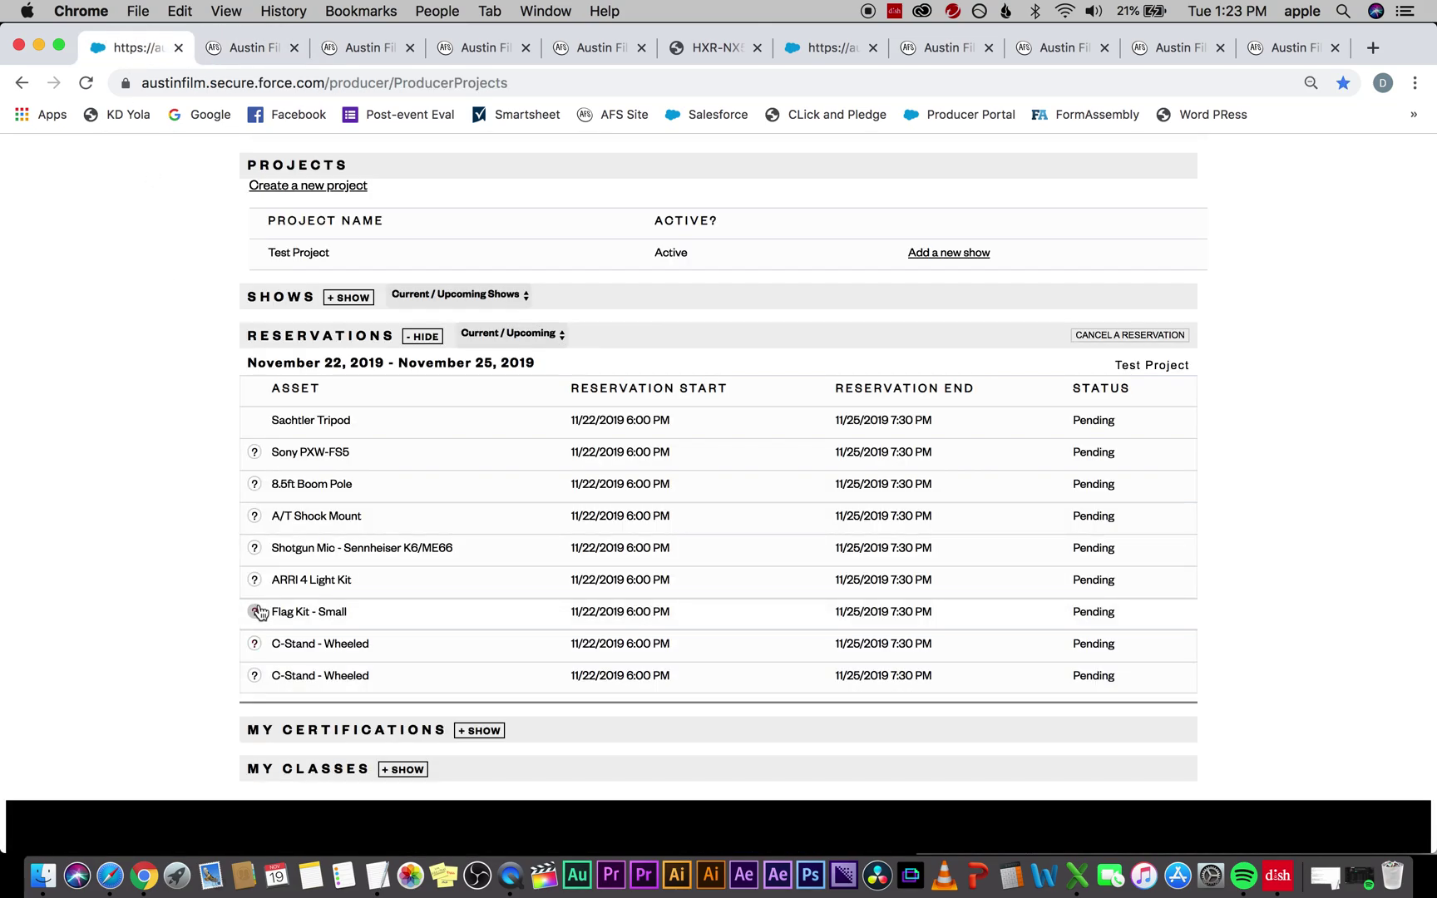
# Step: Switch the reservations filter from current and upcoming to Past
pyautogui.scroll(-1, 210, 555)
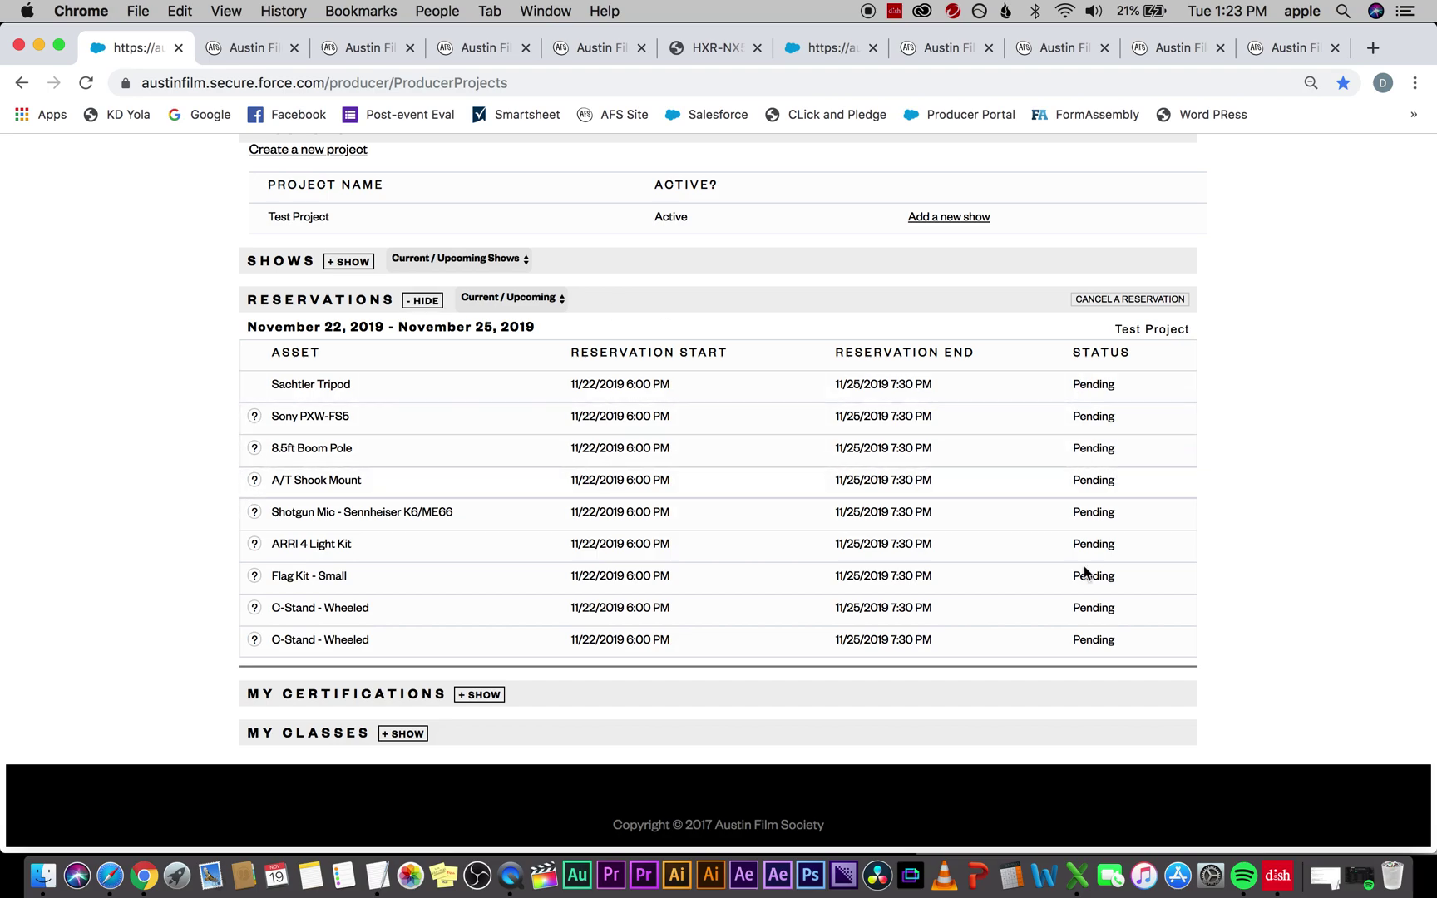
pyautogui.click(527, 299)
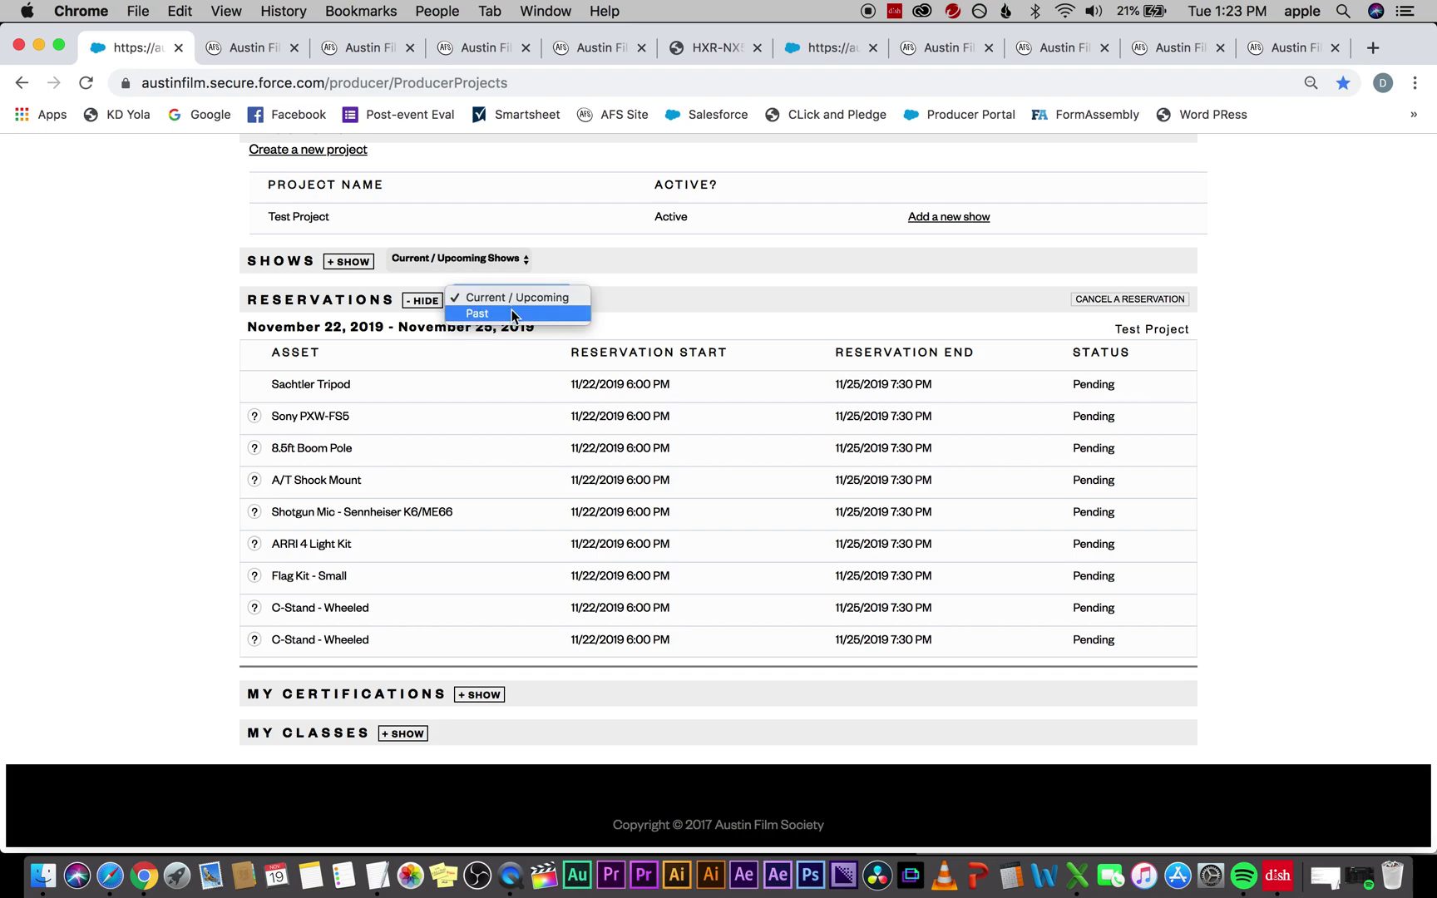
pyautogui.click(494, 314)
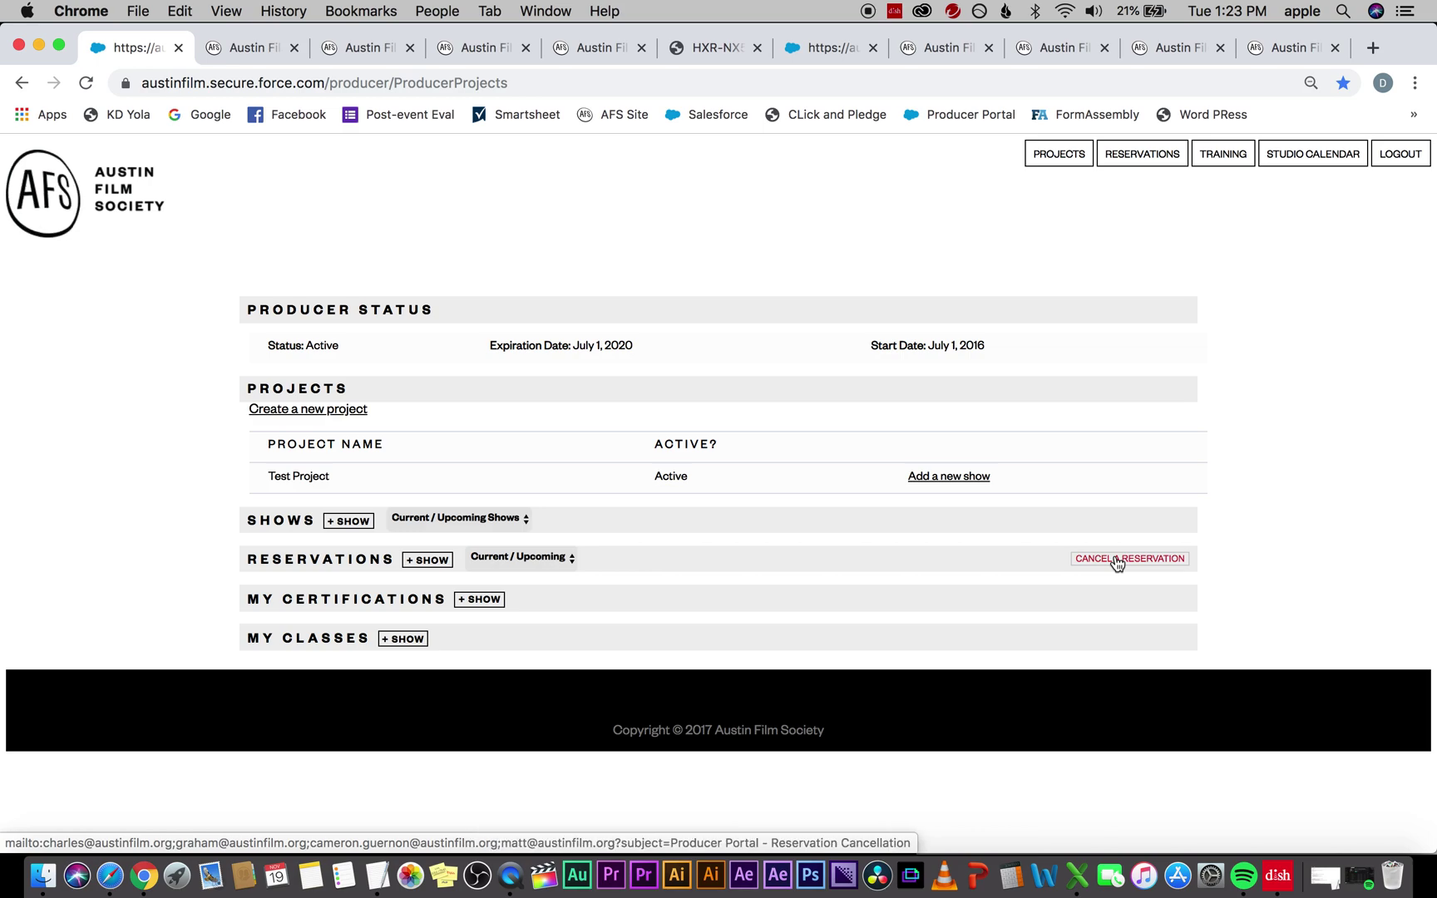
# Step: Open the studio calendar and examine the week's bookings for the studios, edit lab and conference room against the operating hours
pyautogui.click(1304, 156)
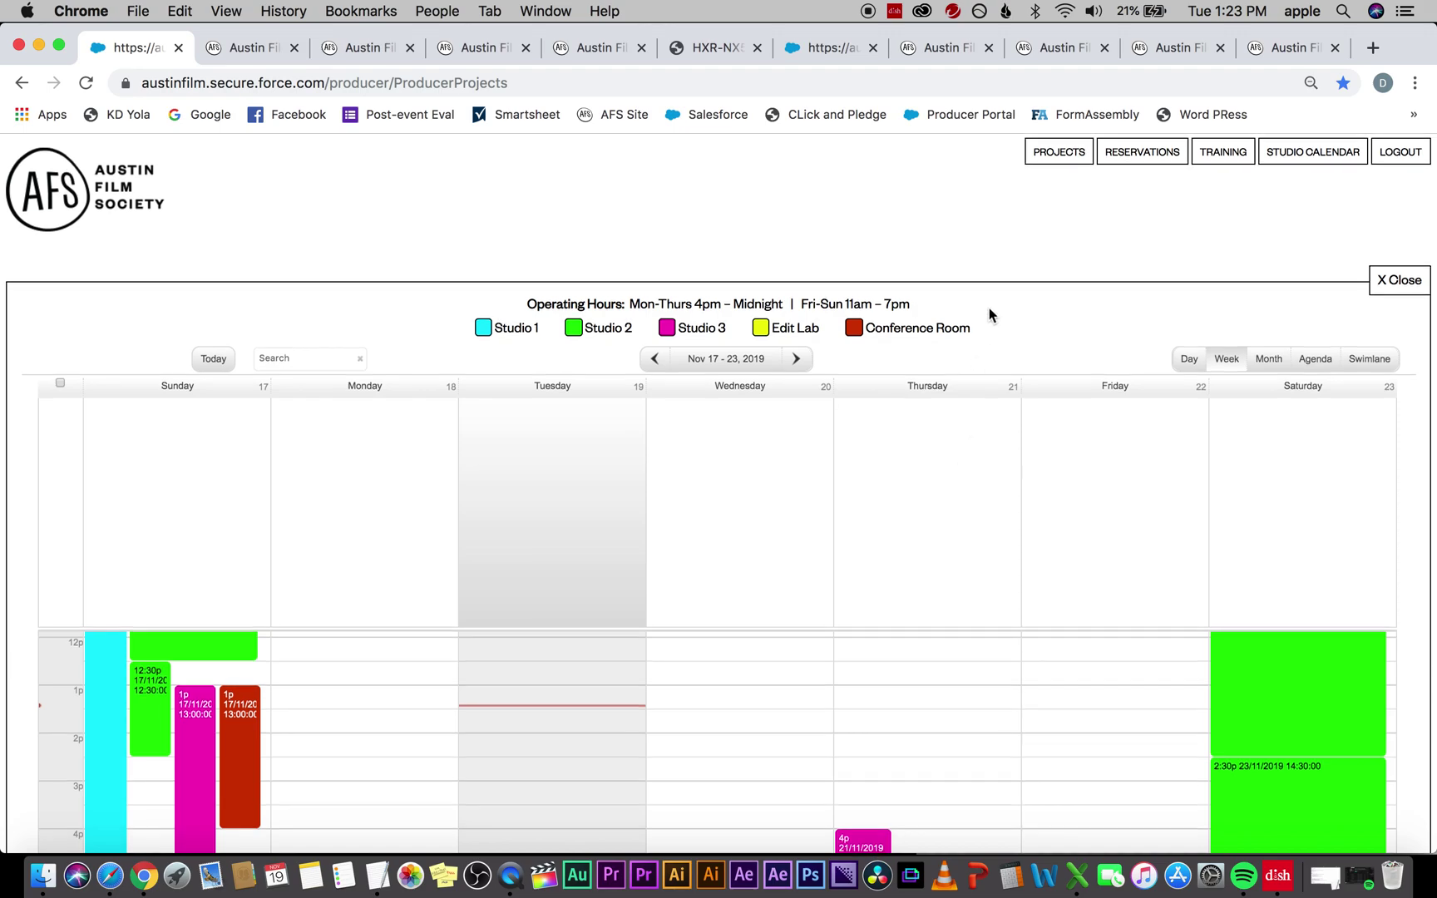
pyautogui.scroll(-5, 910, 604)
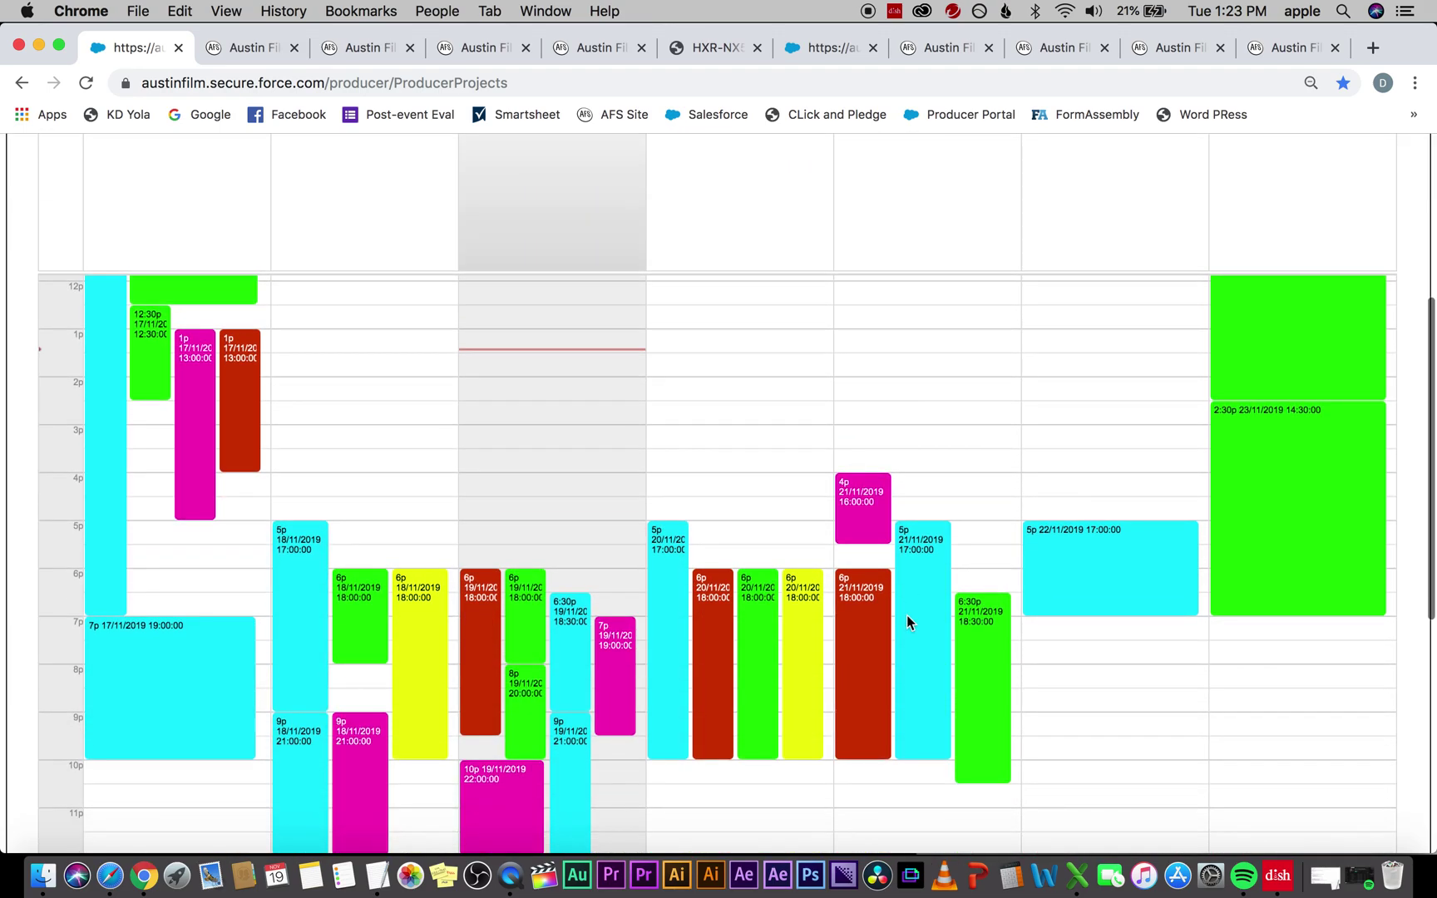
pyautogui.scroll(-3, 907, 617)
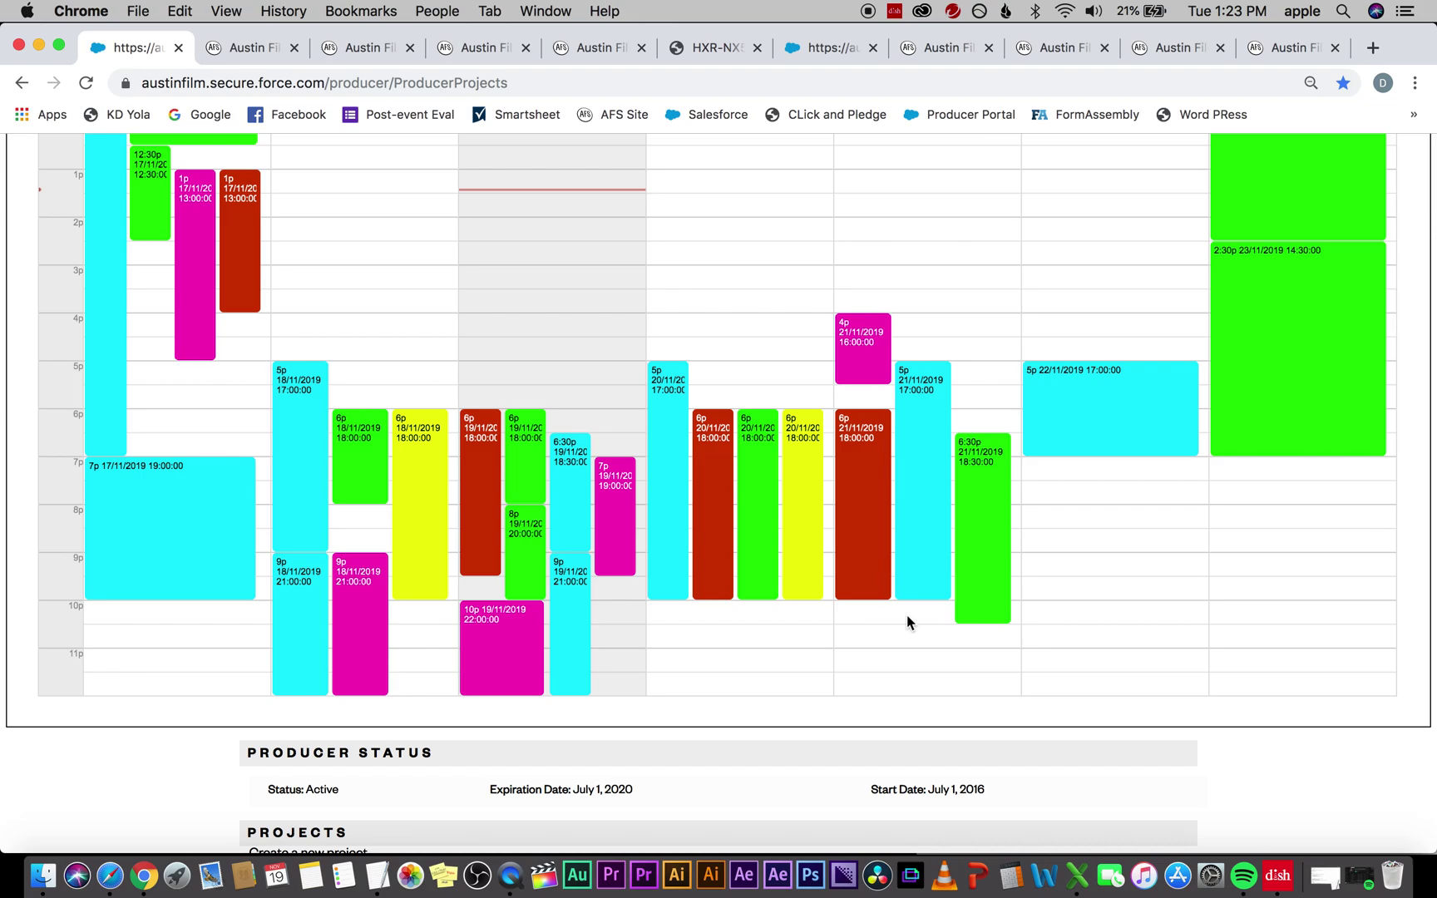
pyautogui.scroll(3, 616, 352)
pyautogui.scroll(-3, 690, 568)
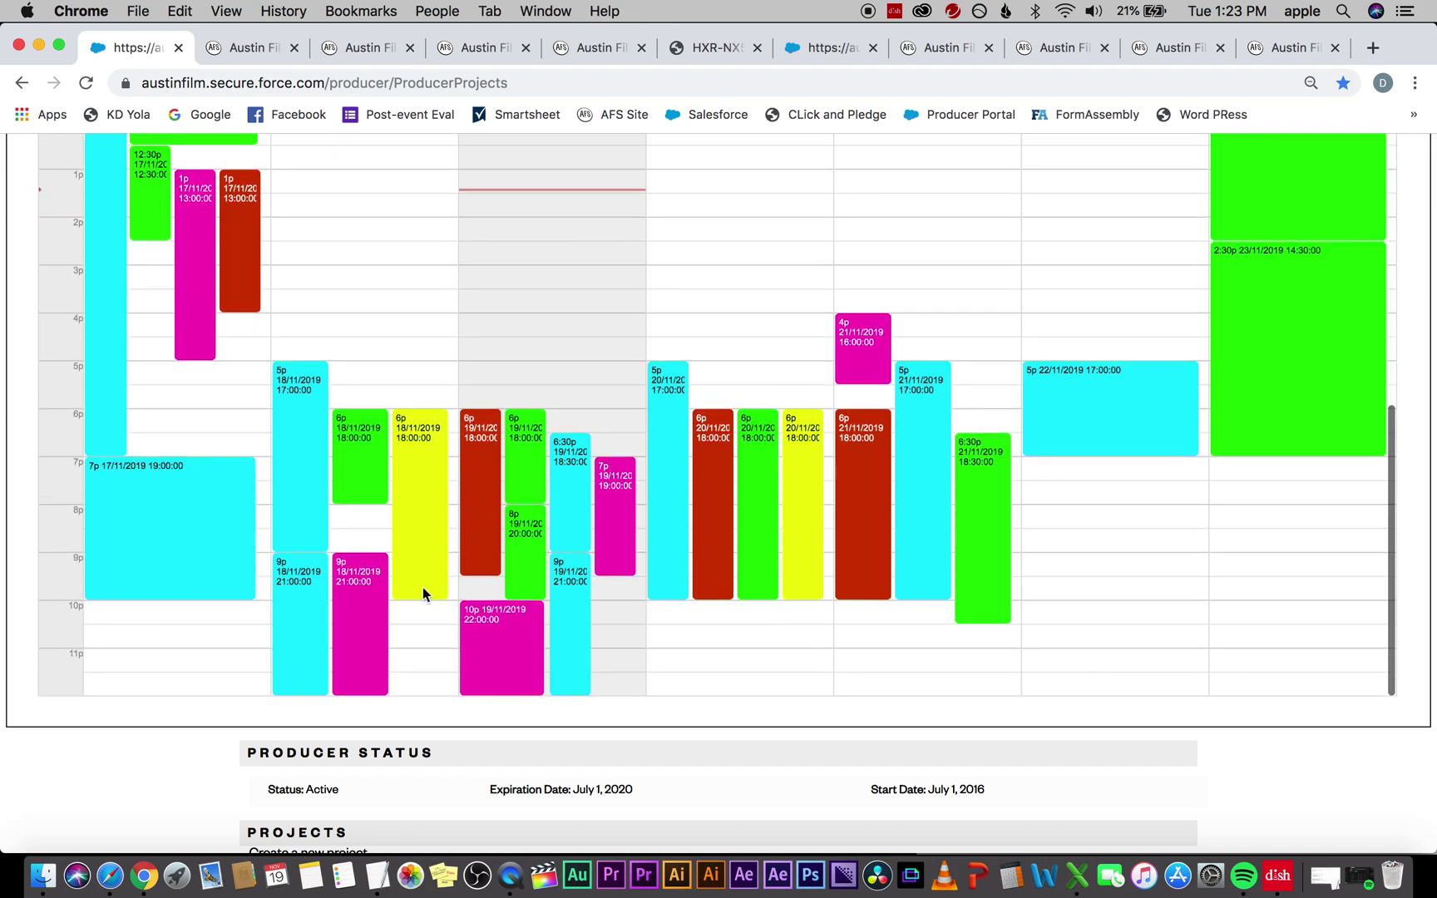
pyautogui.scroll(15, 725, 495)
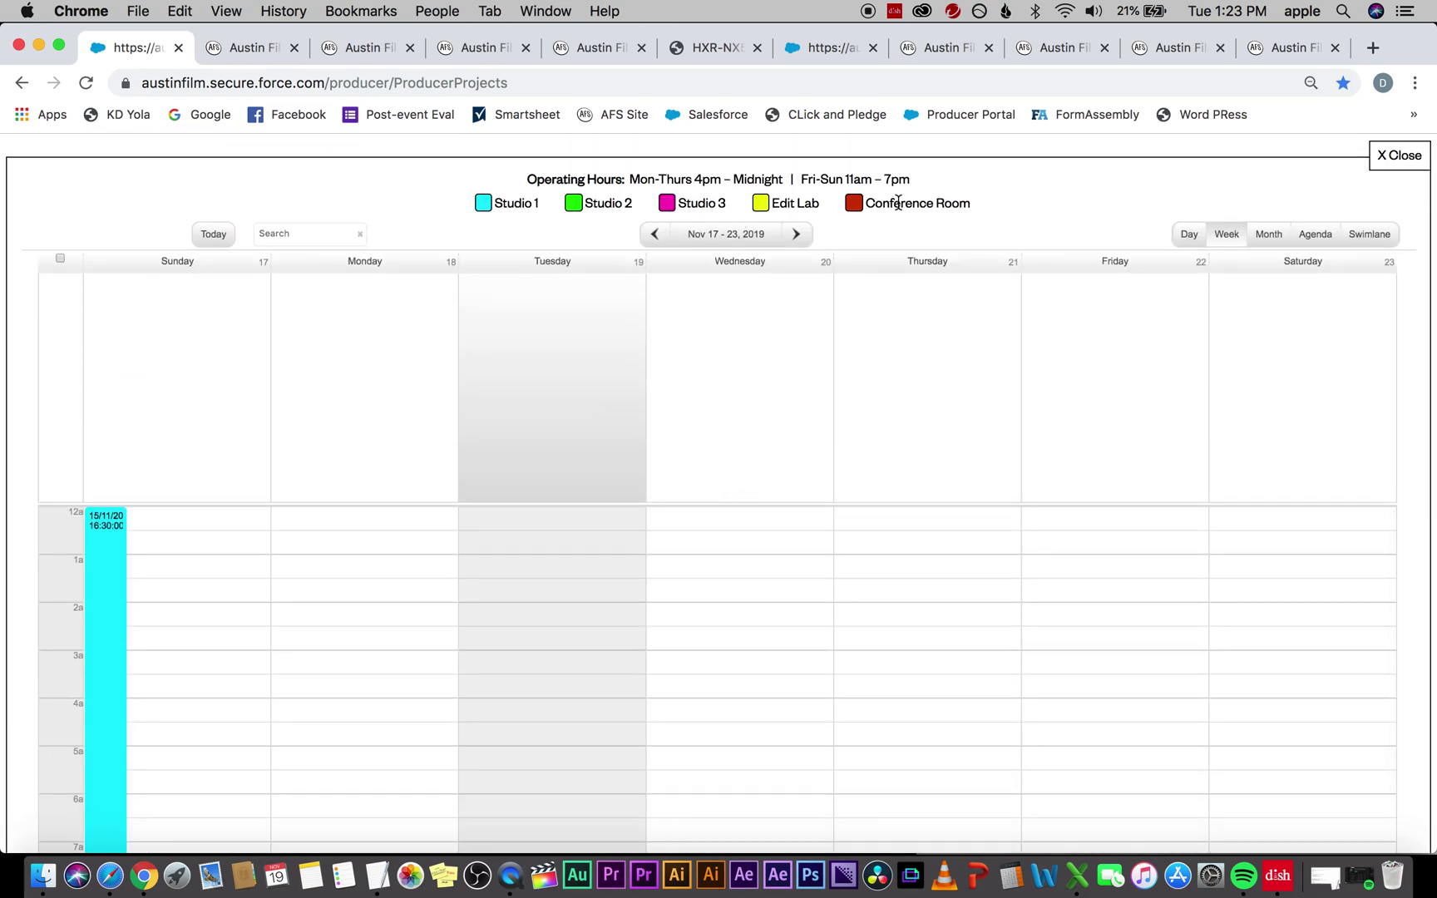
pyautogui.scroll(-10, 645, 444)
pyautogui.scroll(15, 644, 444)
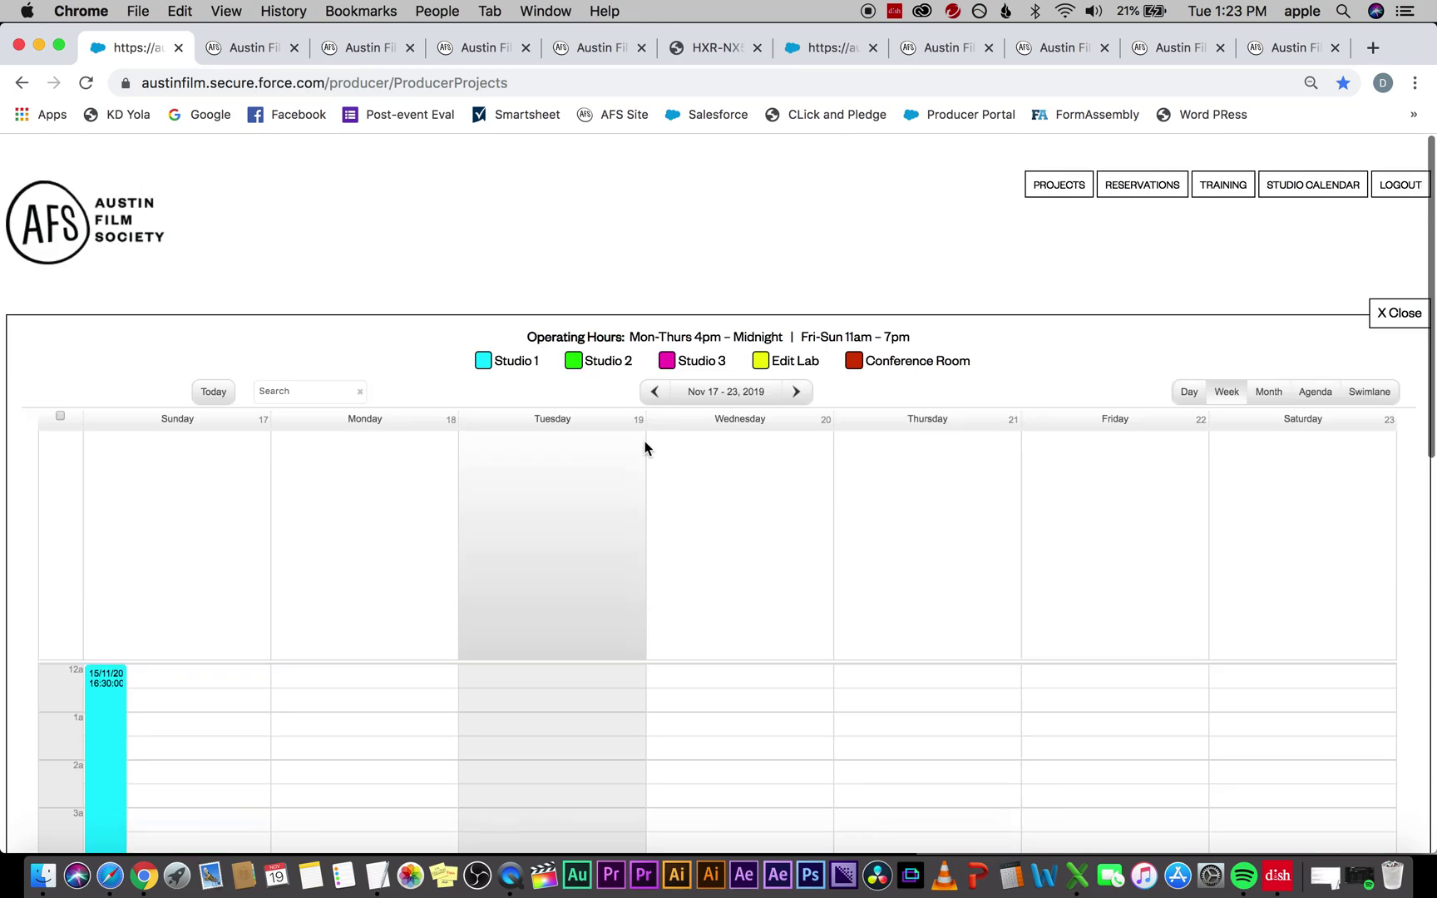